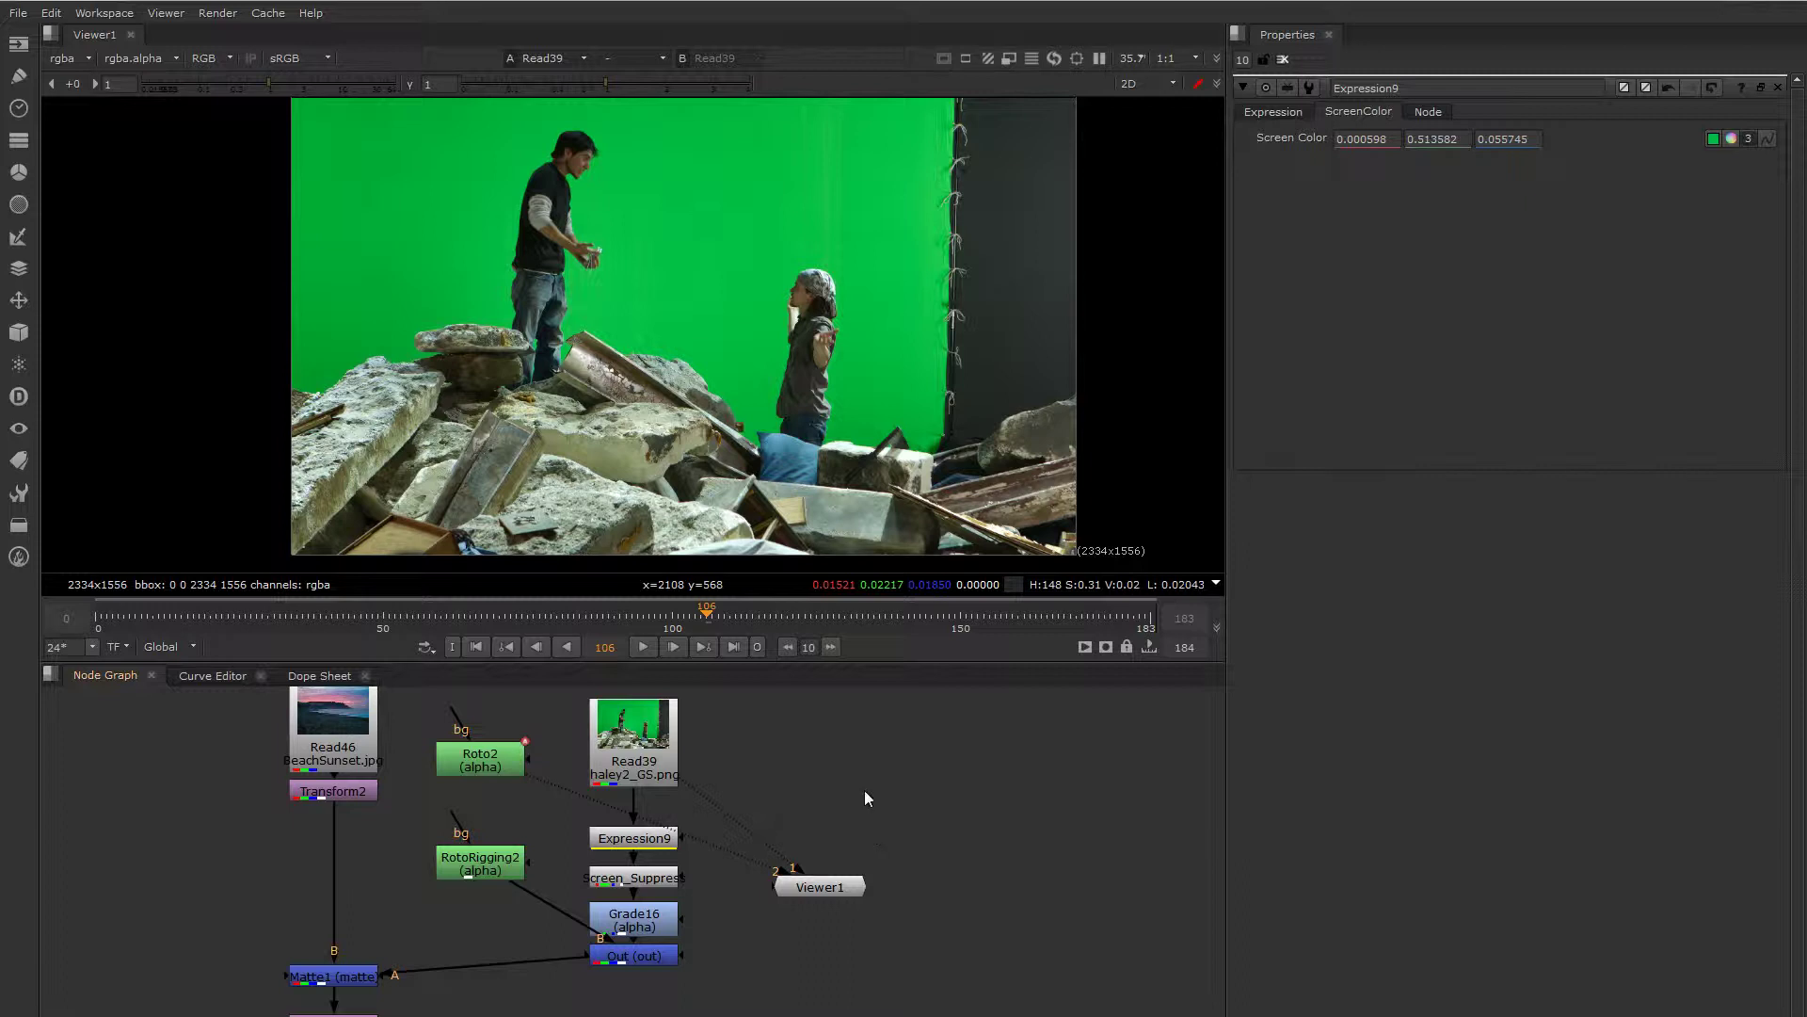
# - Add a HueKeyer node fed by Read39, show its output in the viewer, and place Viewer1 directly beneath it
pyautogui.press('Tab')
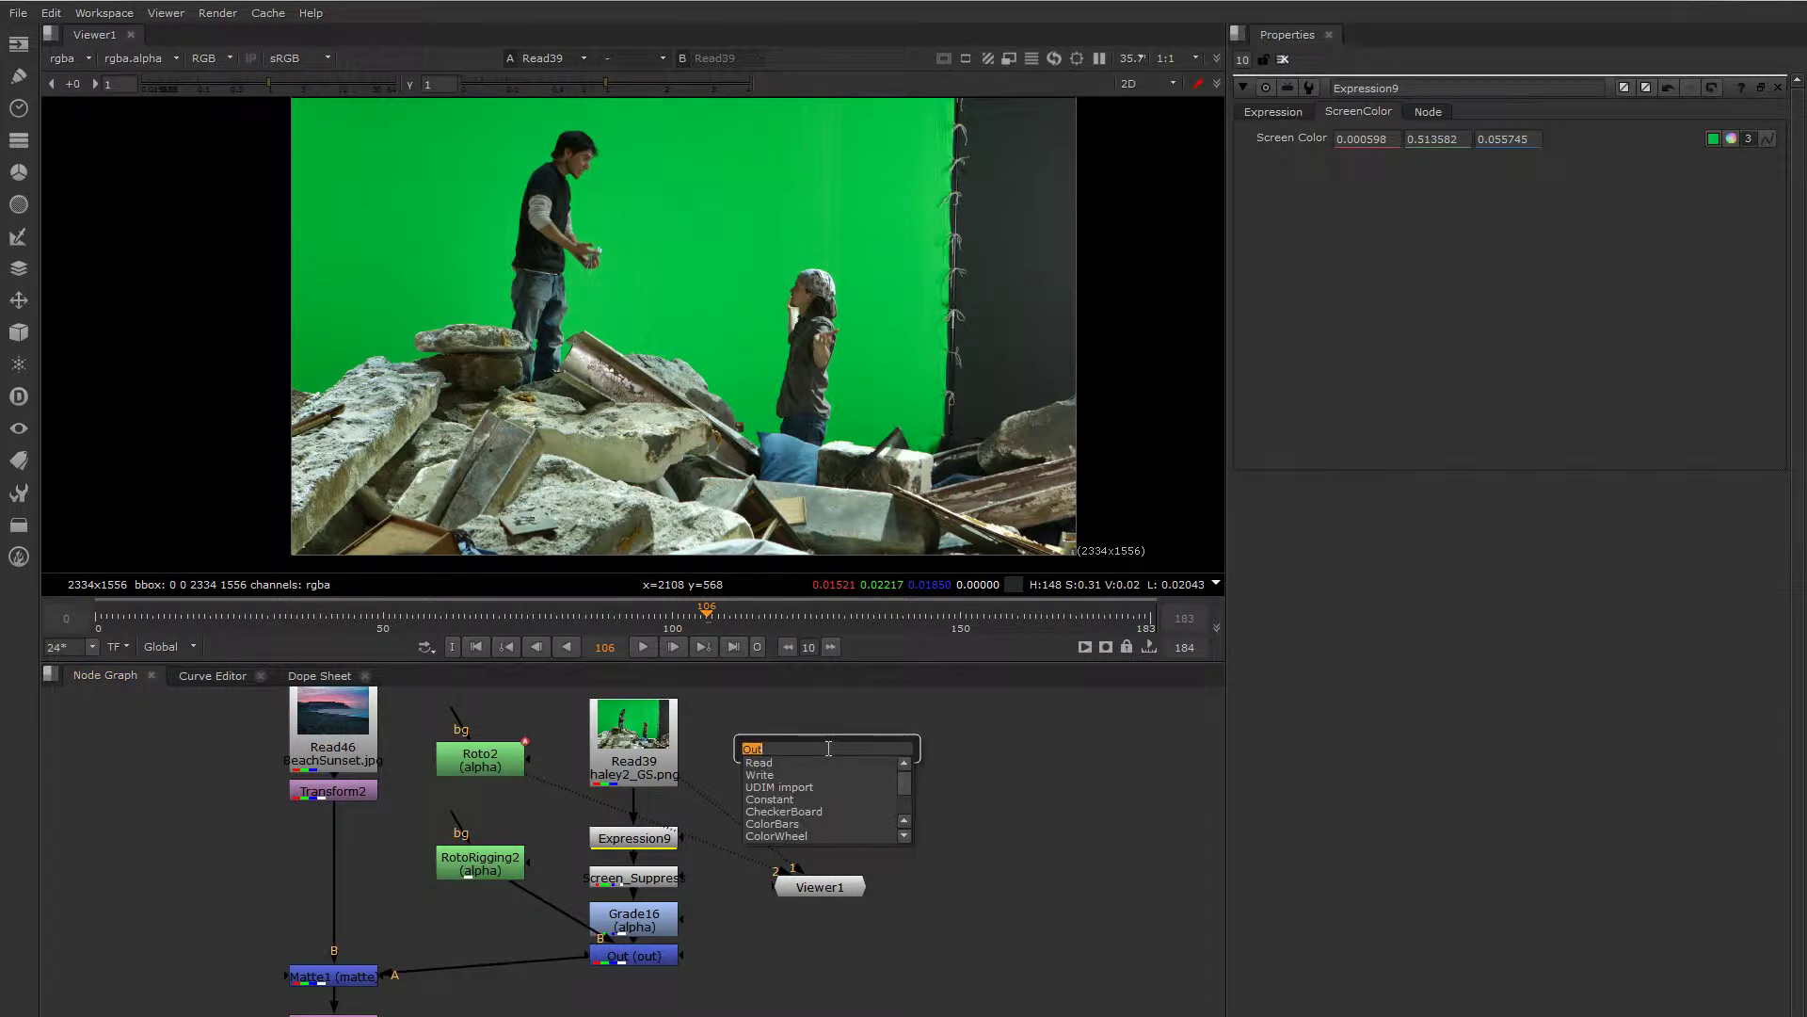
pyautogui.write('hue')
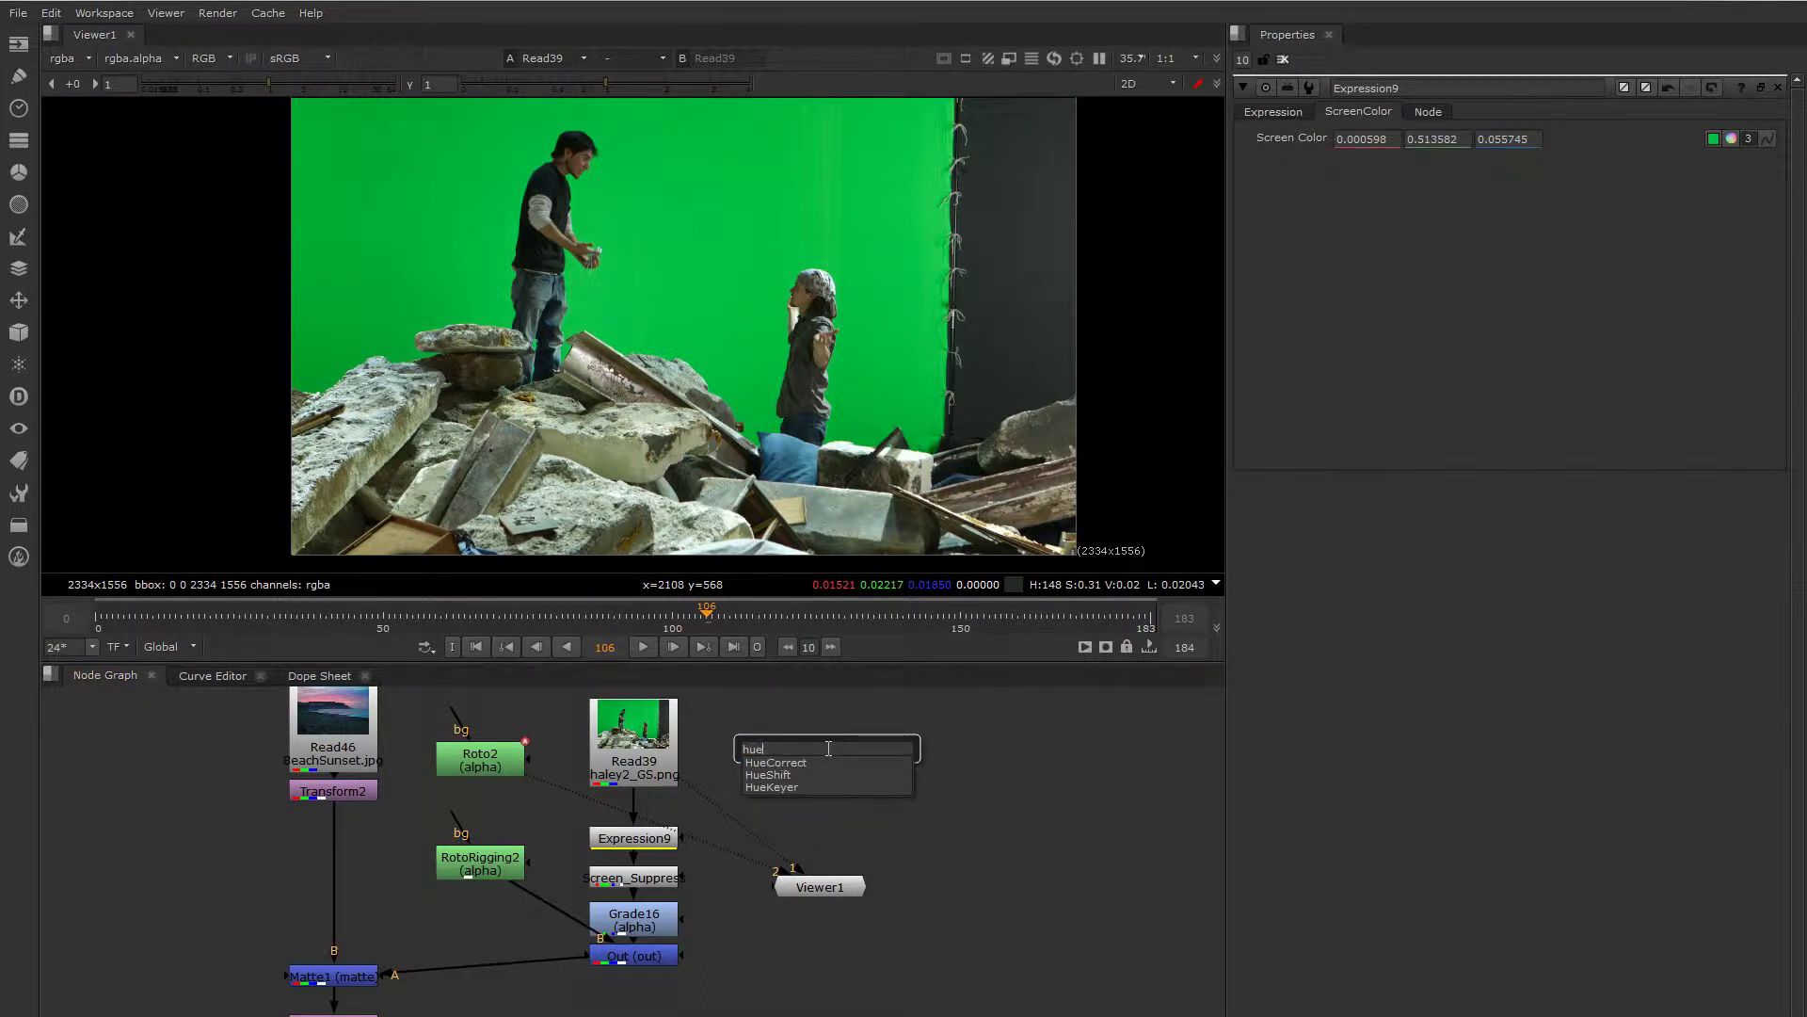
pyautogui.press('Down')
pyautogui.press('Down')
pyautogui.press('Down')
pyautogui.press('Return')
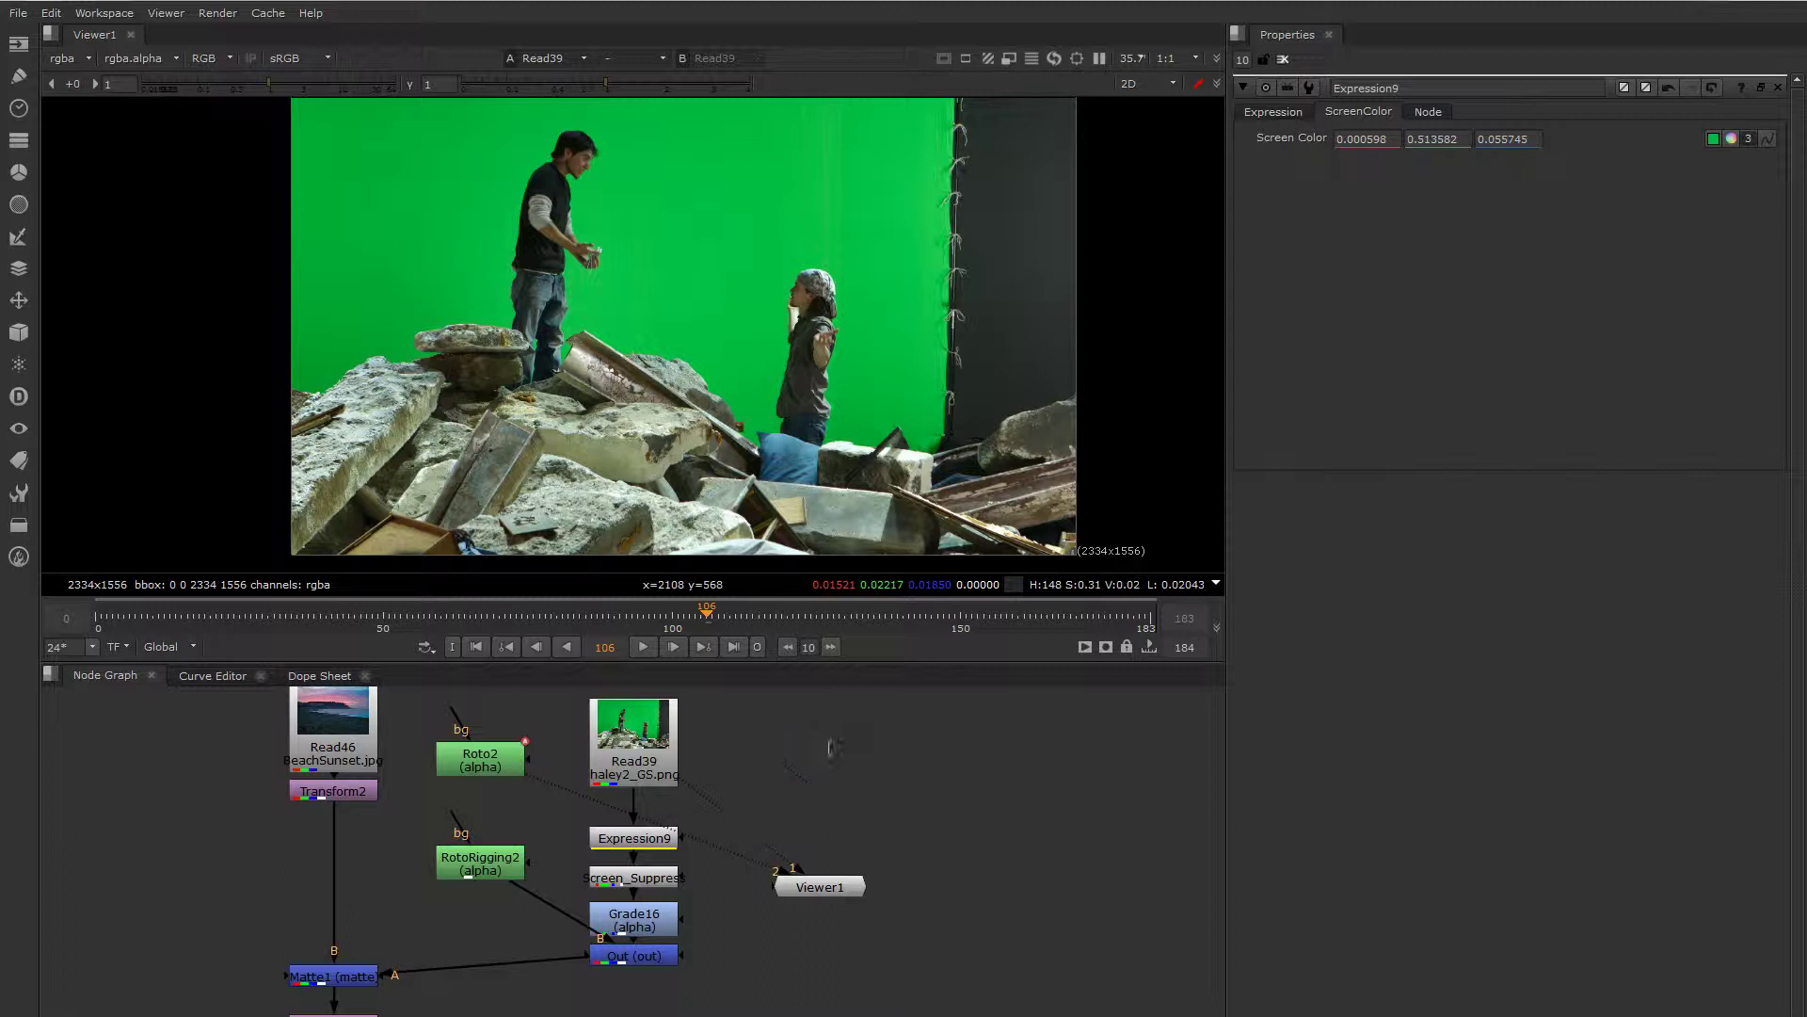
pyautogui.moveTo(828, 750); pyautogui.dragTo(772, 744)
pyautogui.press('1')
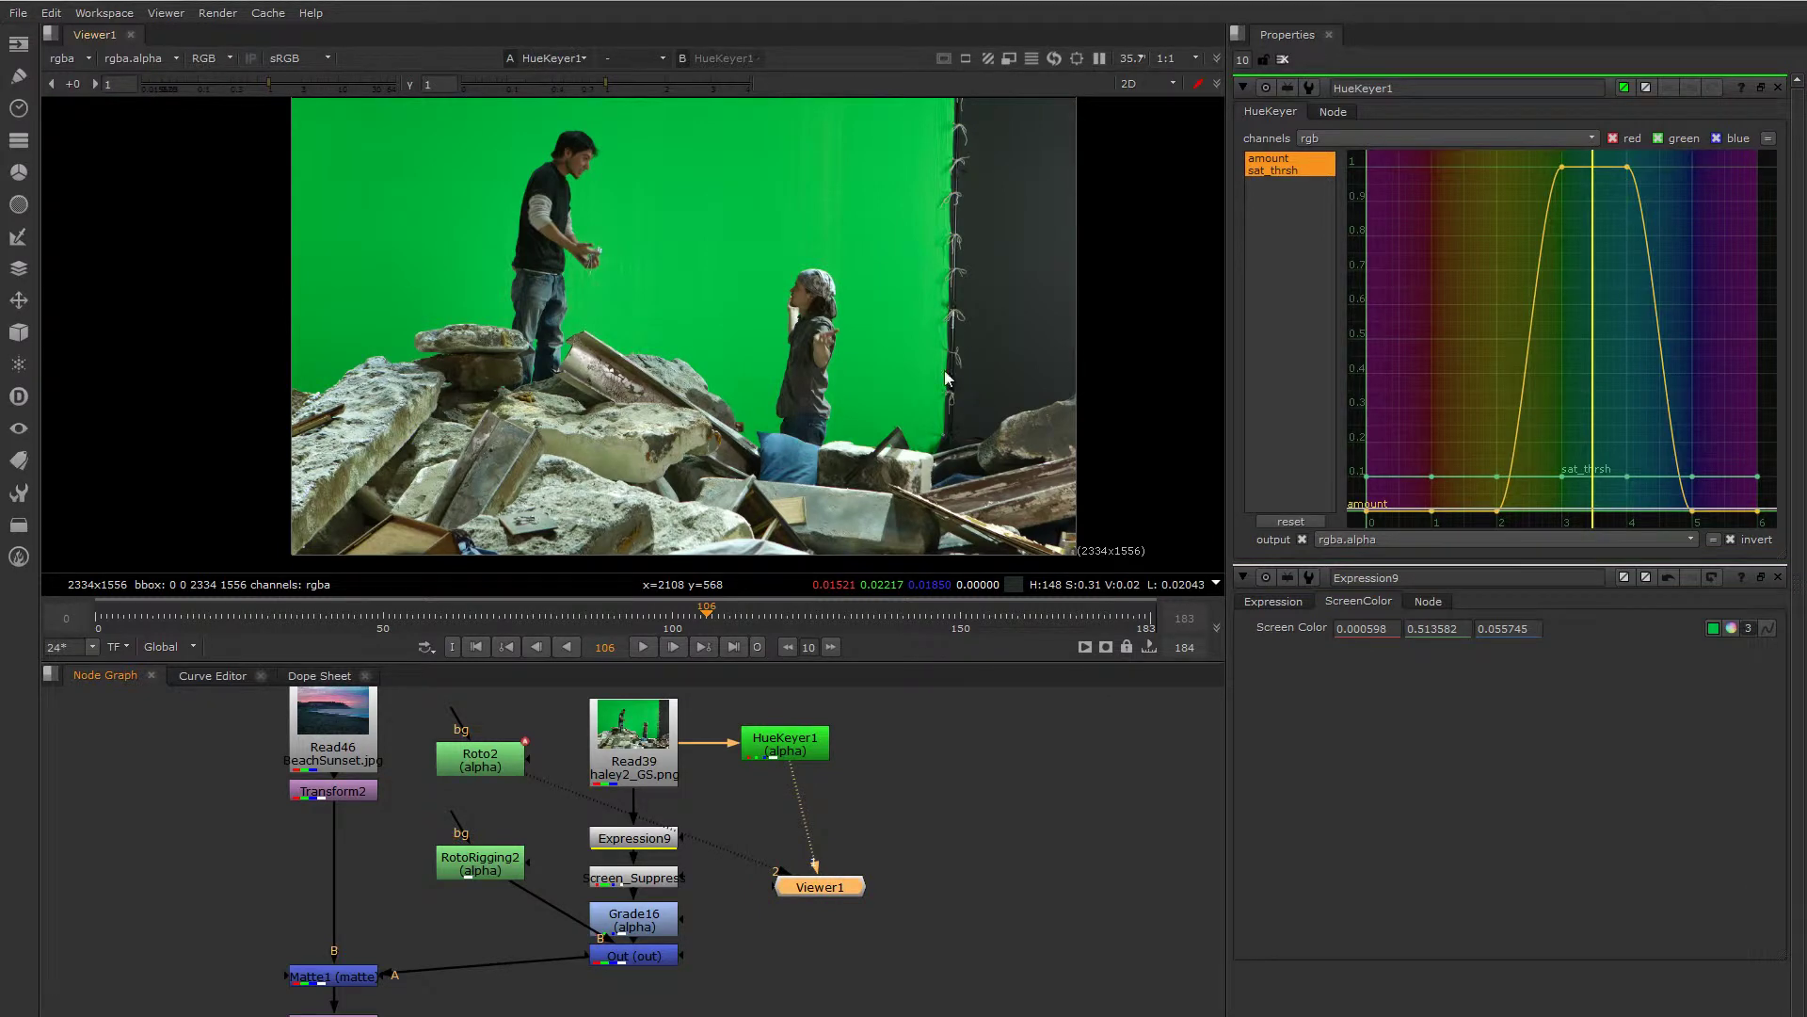
pyautogui.moveTo(914, 361); pyautogui.dragTo(901, 364, button='middle')
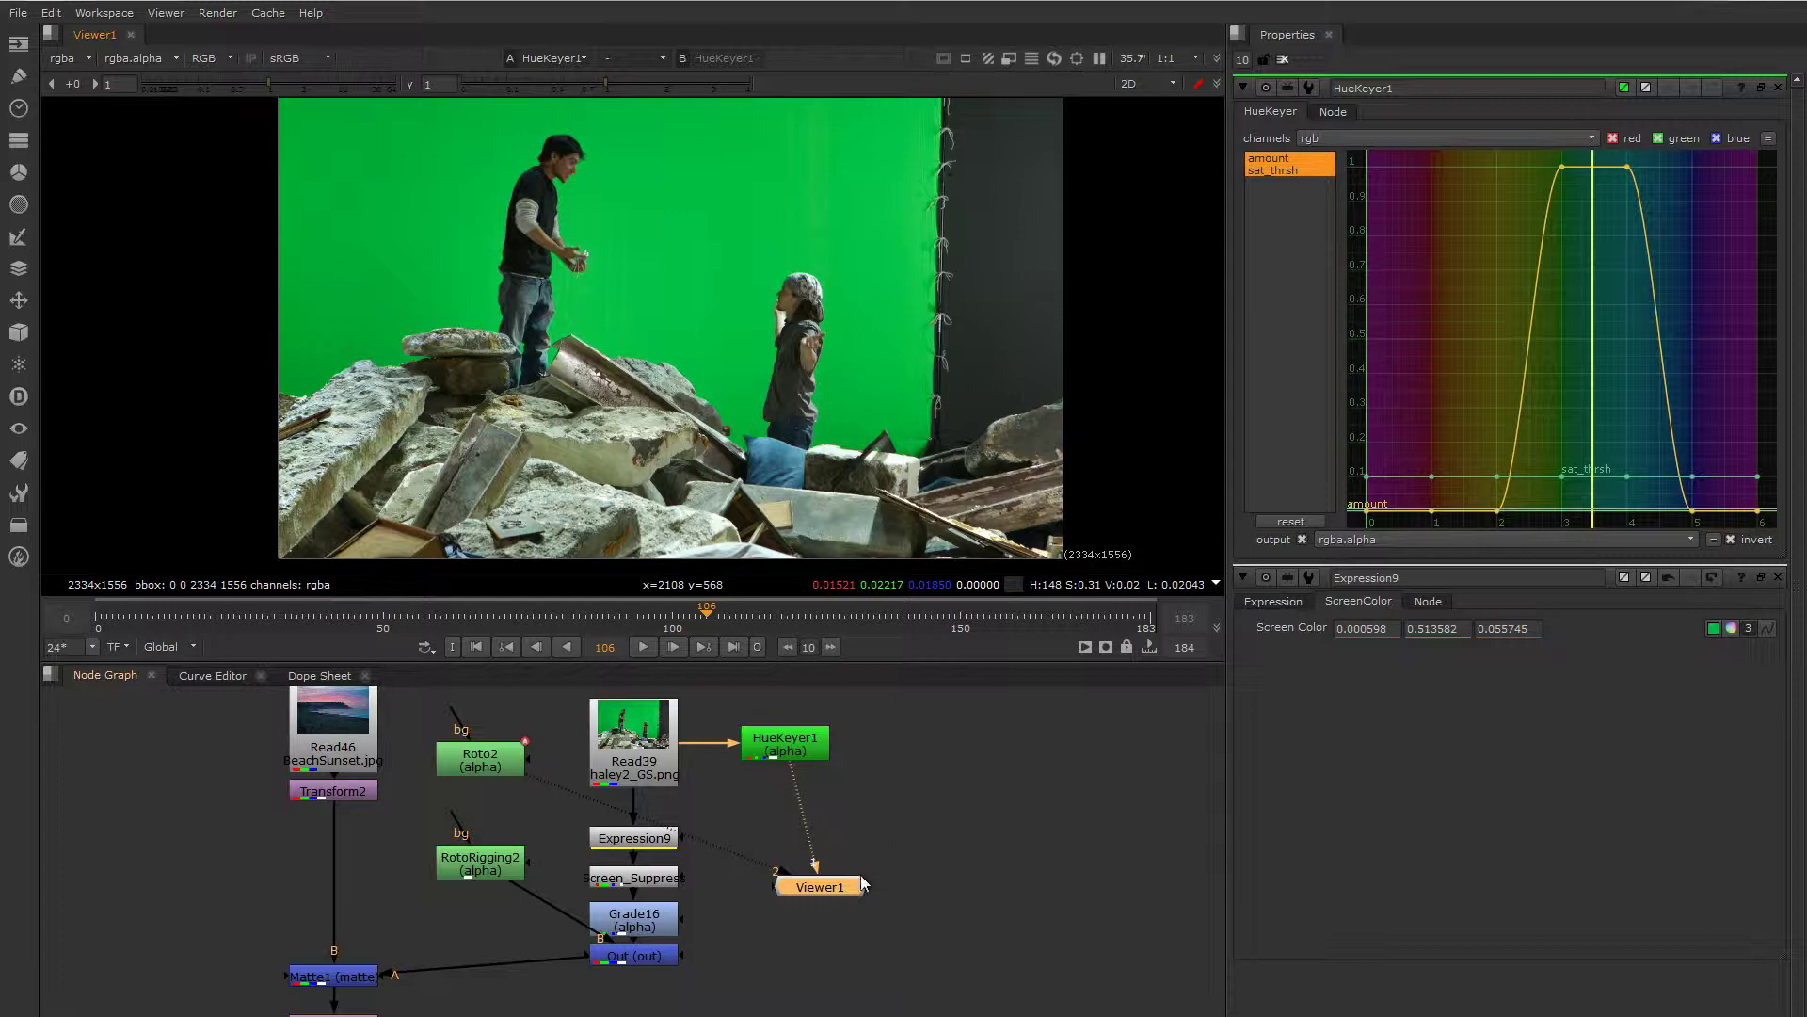
pyautogui.moveTo(860, 881); pyautogui.dragTo(826, 902)
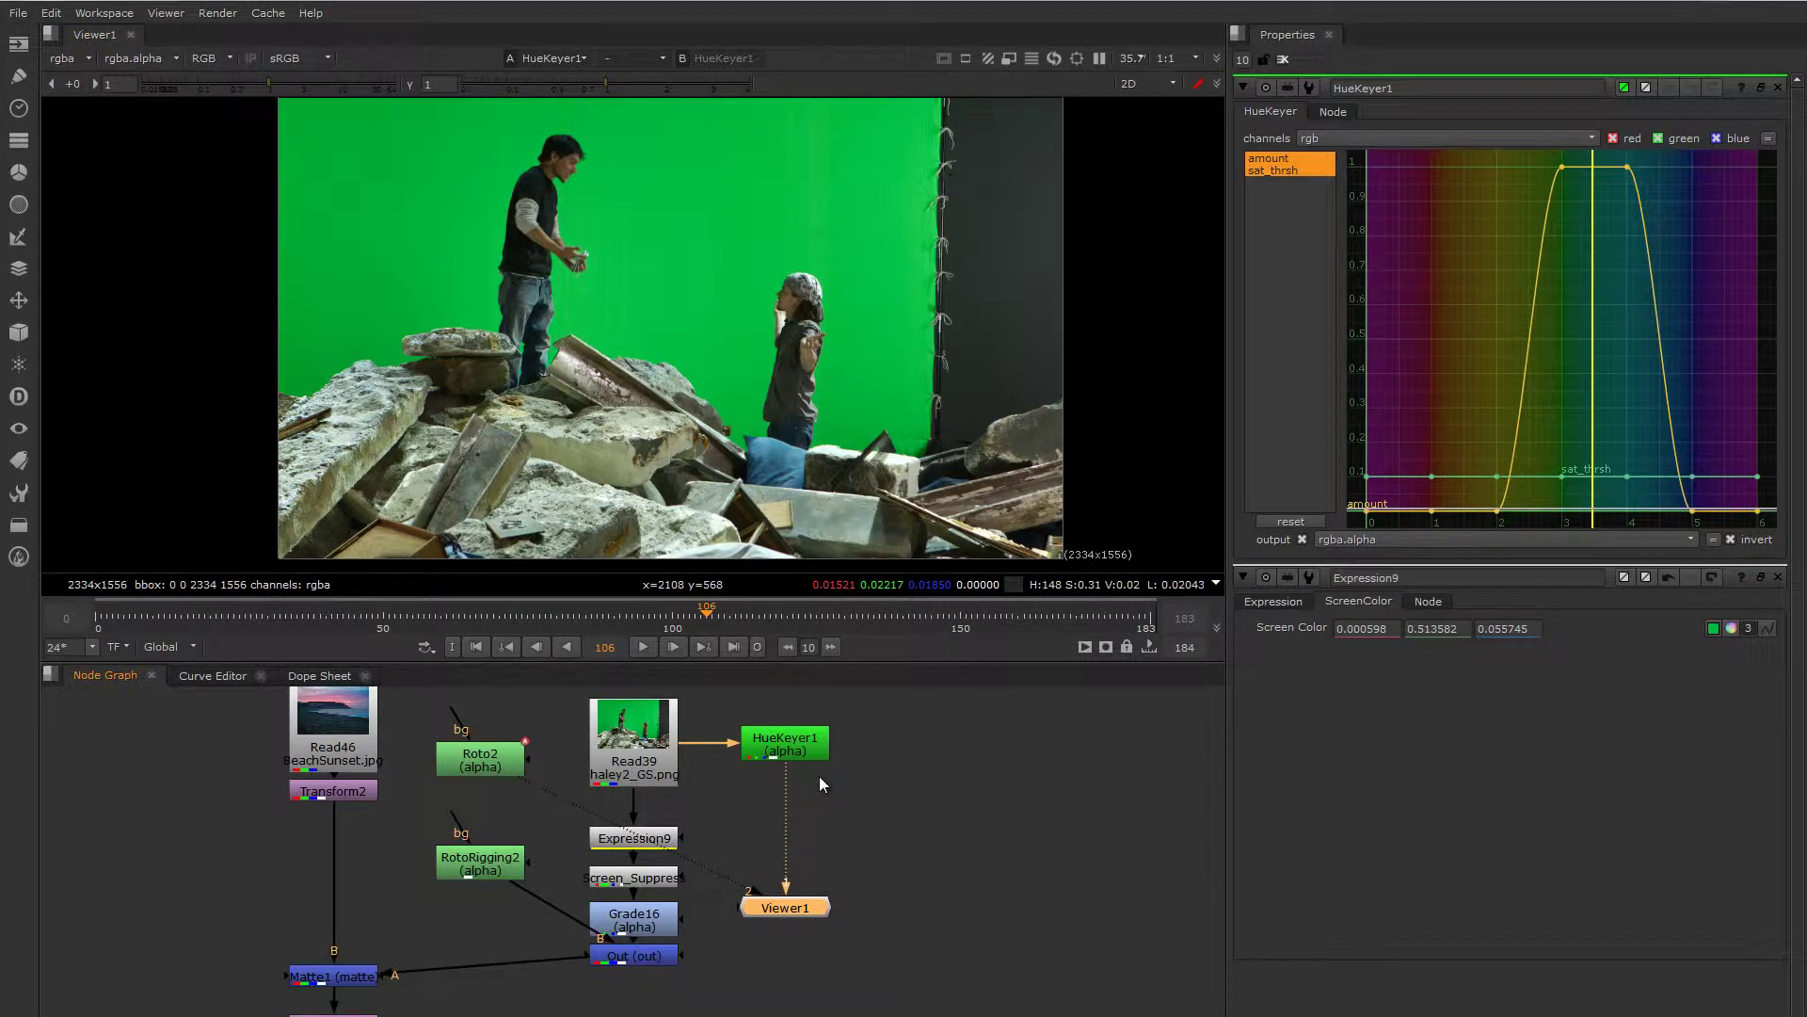
# - Sample the hue of the green backing in the plate and display the HueKeyer1 alpha channel
pyautogui.keyDown('ctrl'); pyautogui.click(875, 267); pyautogui.keyUp('ctrl')
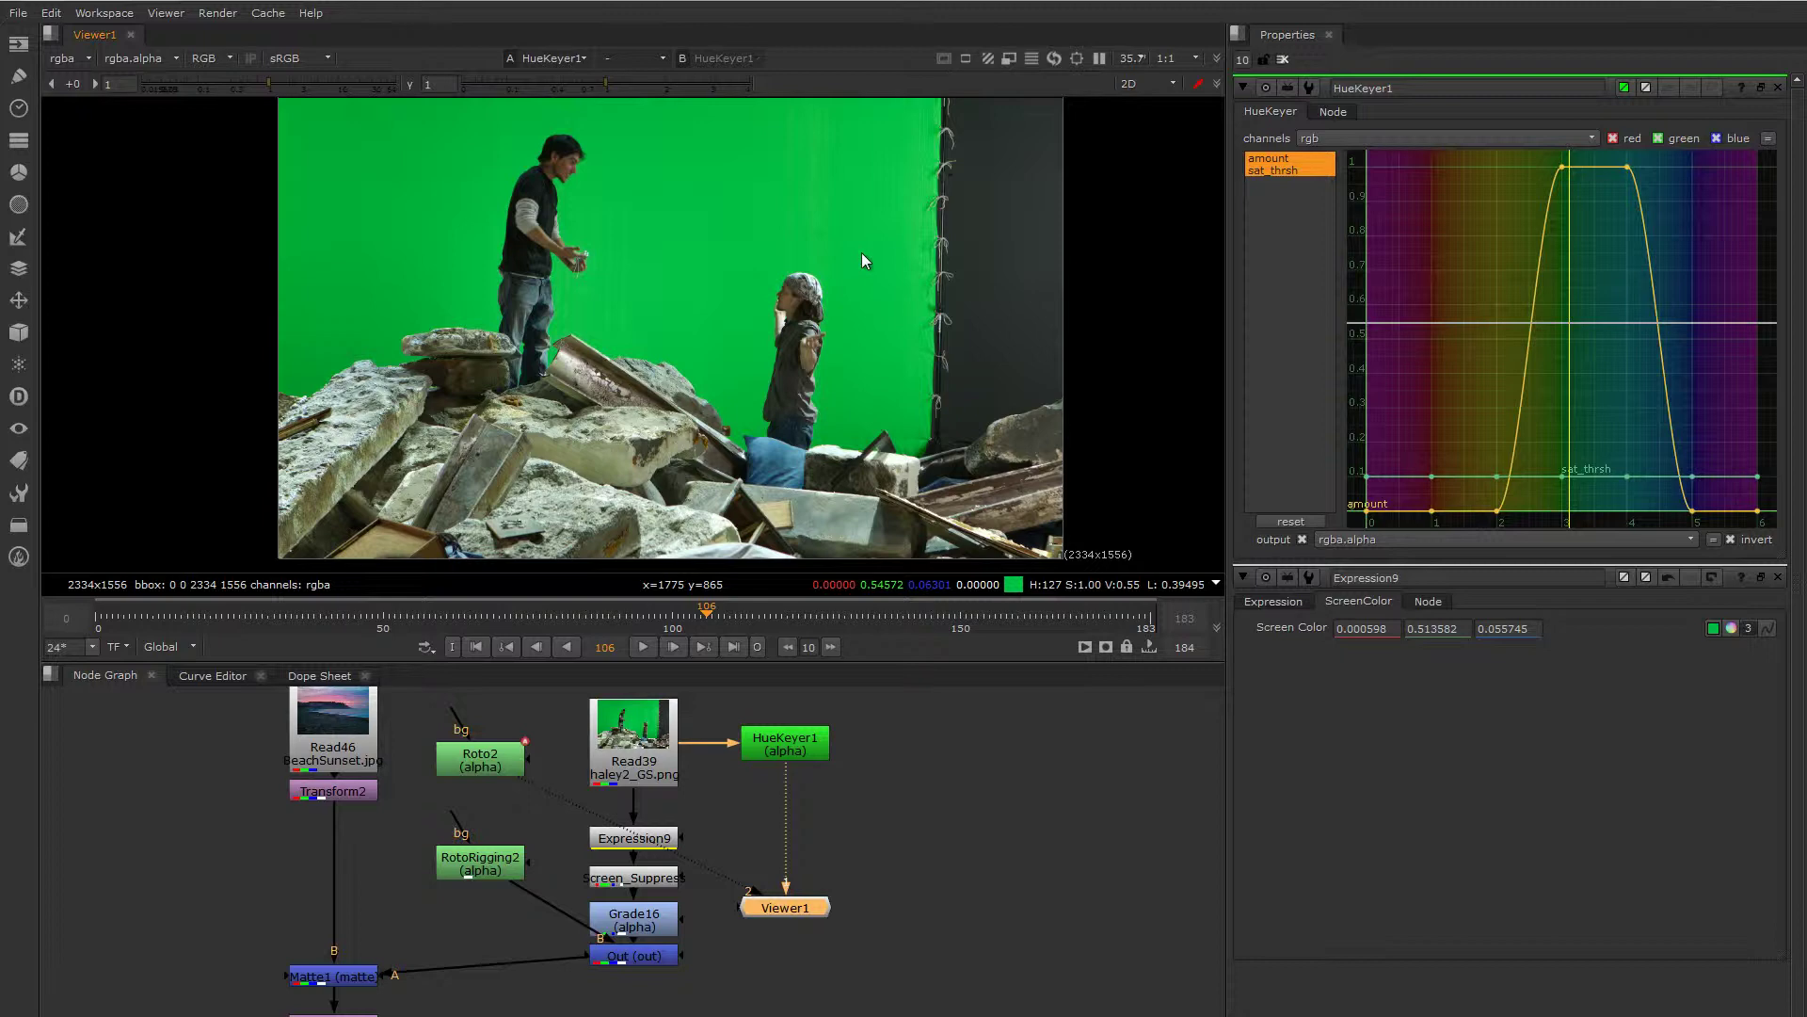
pyautogui.click(793, 744)
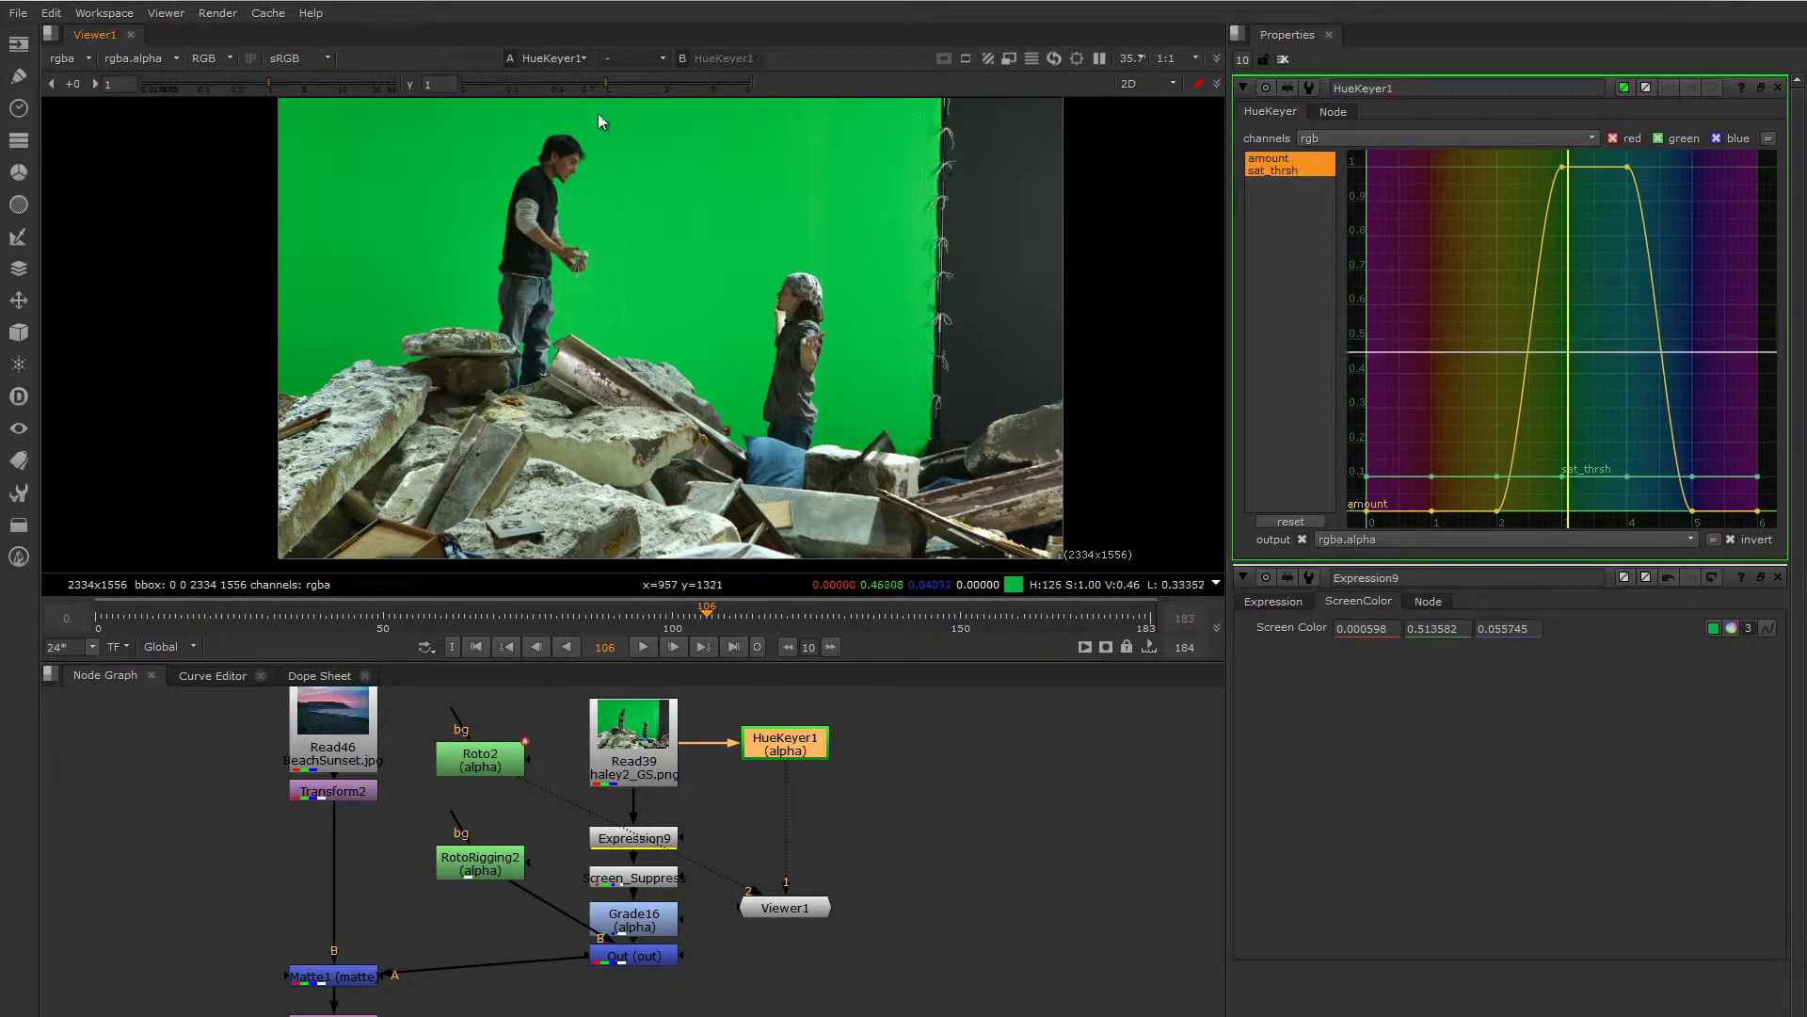
pyautogui.moveTo(927, 268); pyautogui.dragTo(917, 275, button='middle')
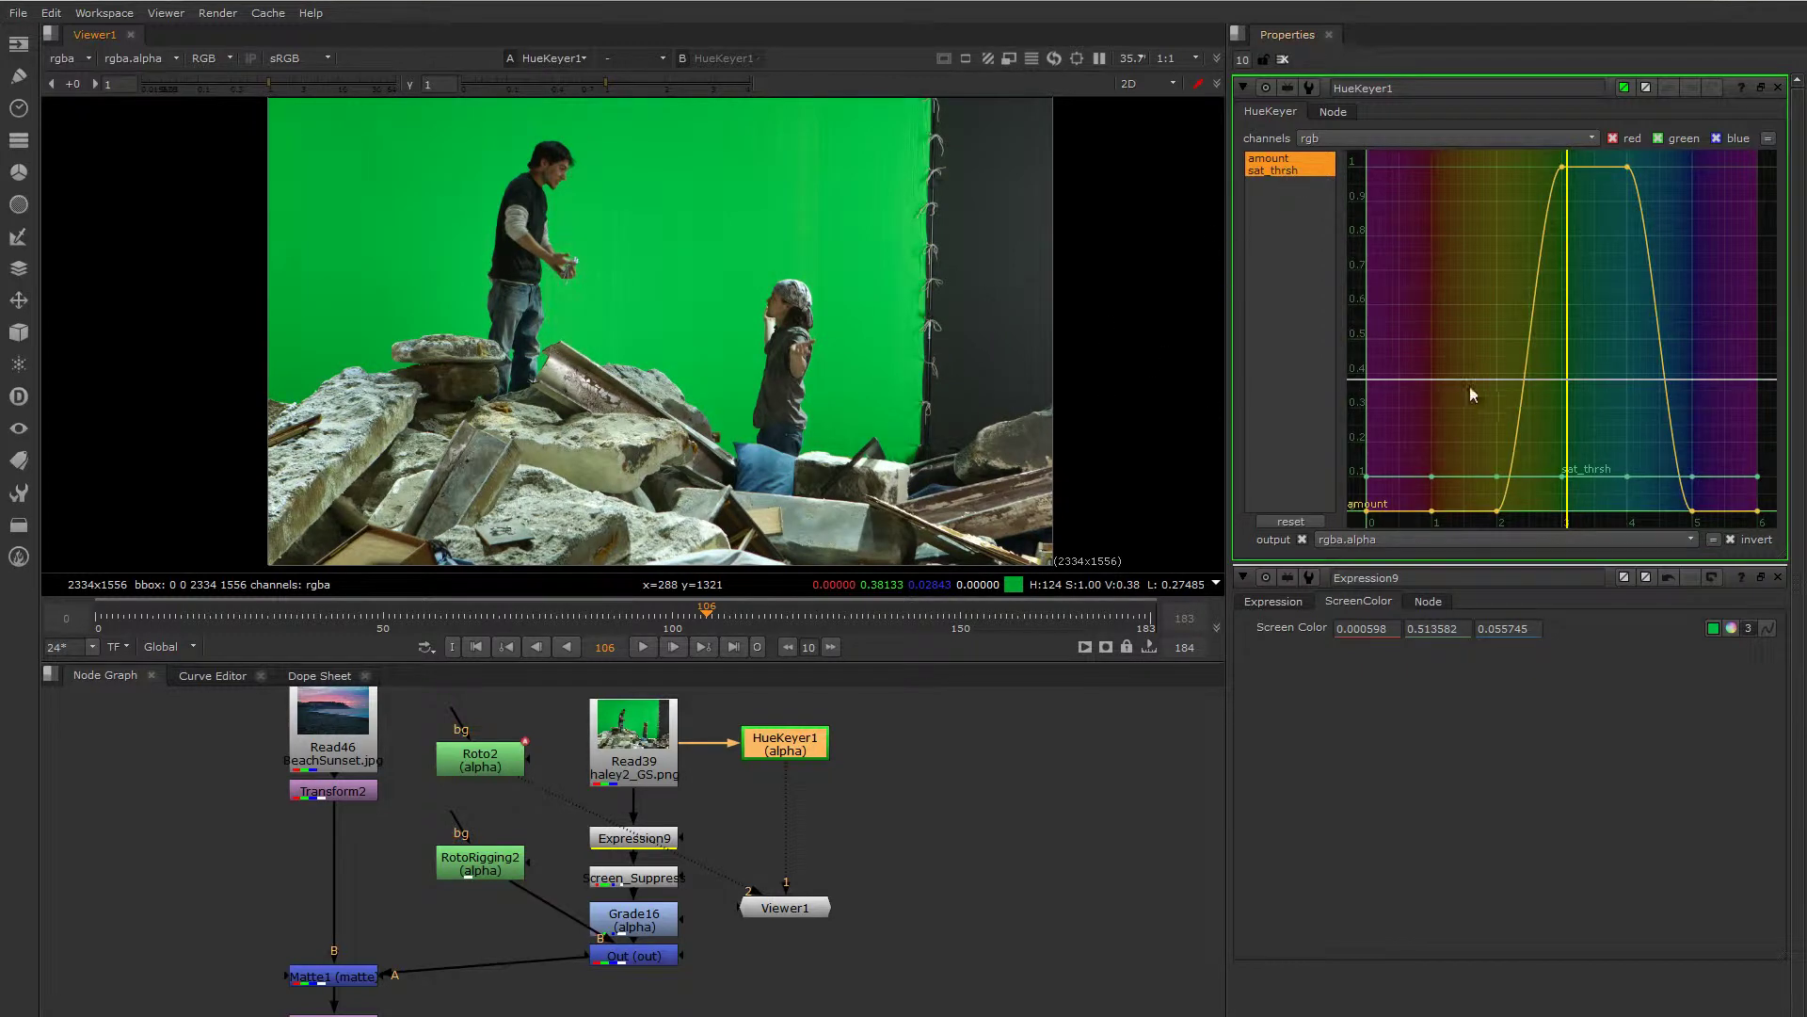
pyautogui.moveTo(788, 300); pyautogui.dragTo(796, 307, button='middle')
pyautogui.press('a')
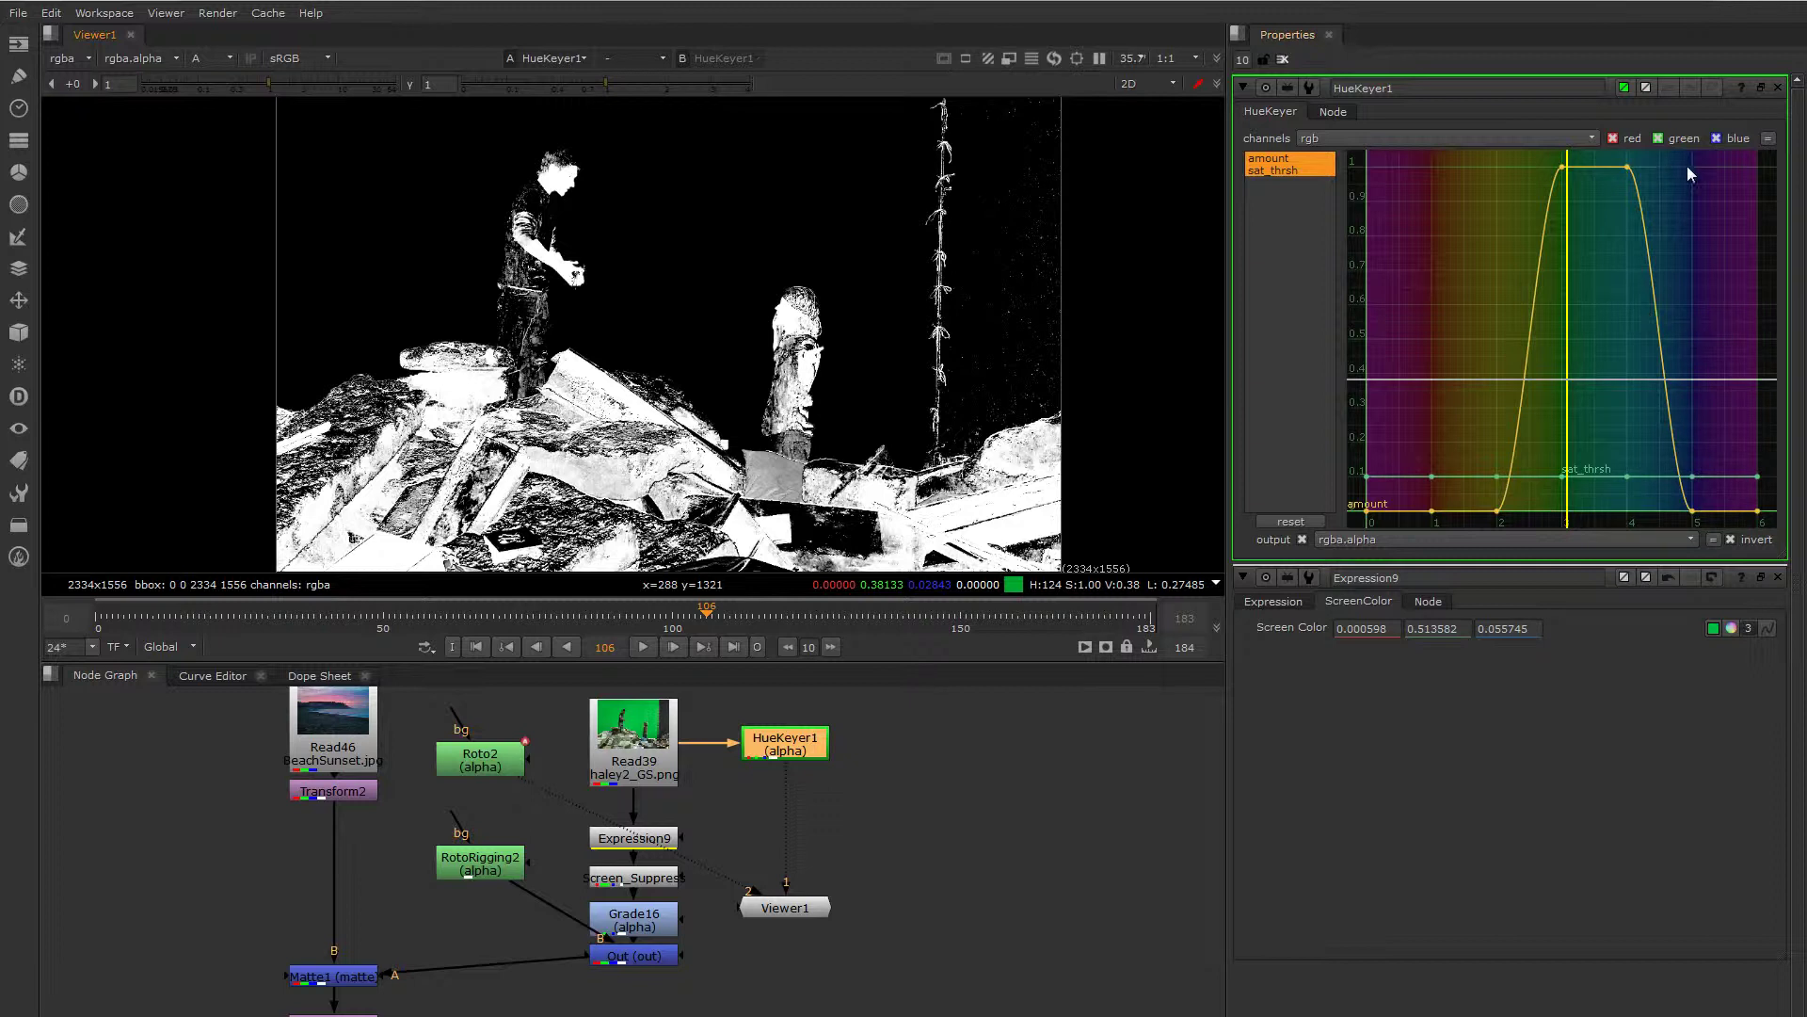
# - Narrow the HueKeyer1 amount and sat_thrsh curve points around green, to a hue range of about 2.7 to 3.6
pyautogui.moveTo(1689, 162)
pyautogui.mouseDown()
pyautogui.moveTo(1554, 326)
pyautogui.moveTo(1460, 526)
pyautogui.mouseUp()
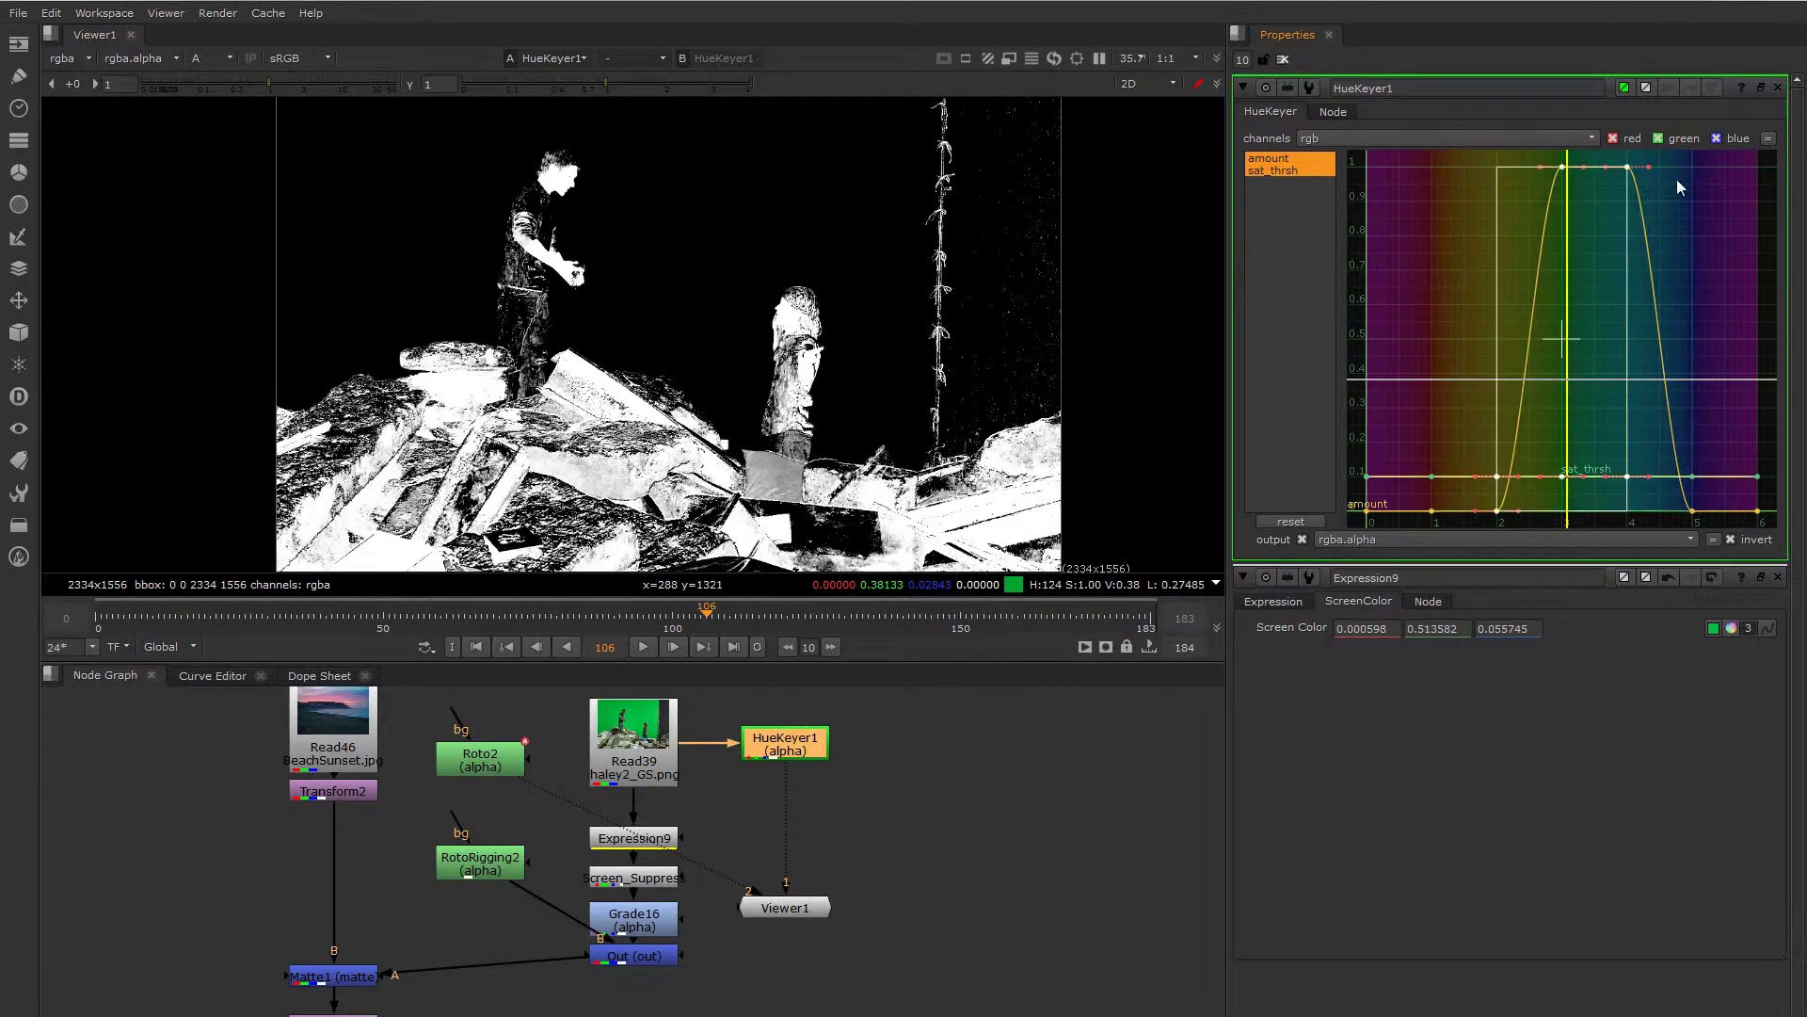
pyautogui.moveTo(1449, 160); pyautogui.dragTo(1719, 523)
pyautogui.moveTo(1718, 331); pyautogui.dragTo(1622, 331)
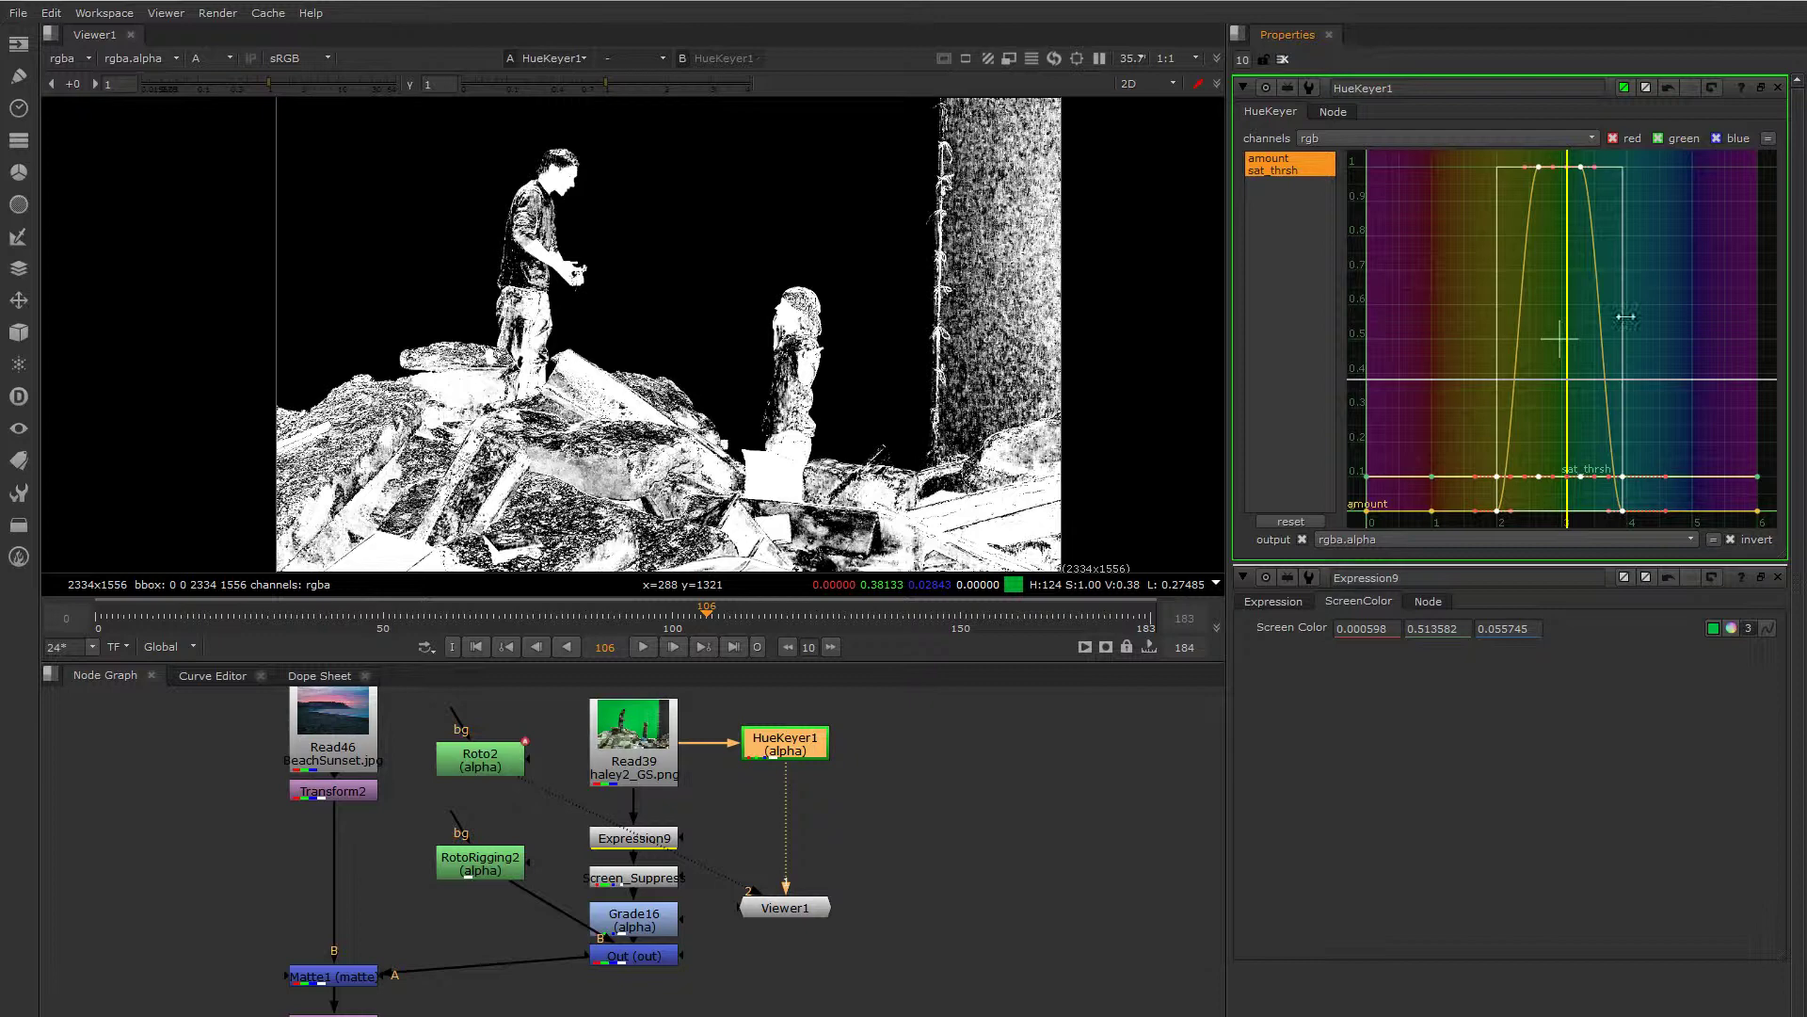
pyautogui.moveTo(1625, 317); pyautogui.dragTo(1619, 317)
pyautogui.moveTo(1500, 310); pyautogui.dragTo(1603, 296)
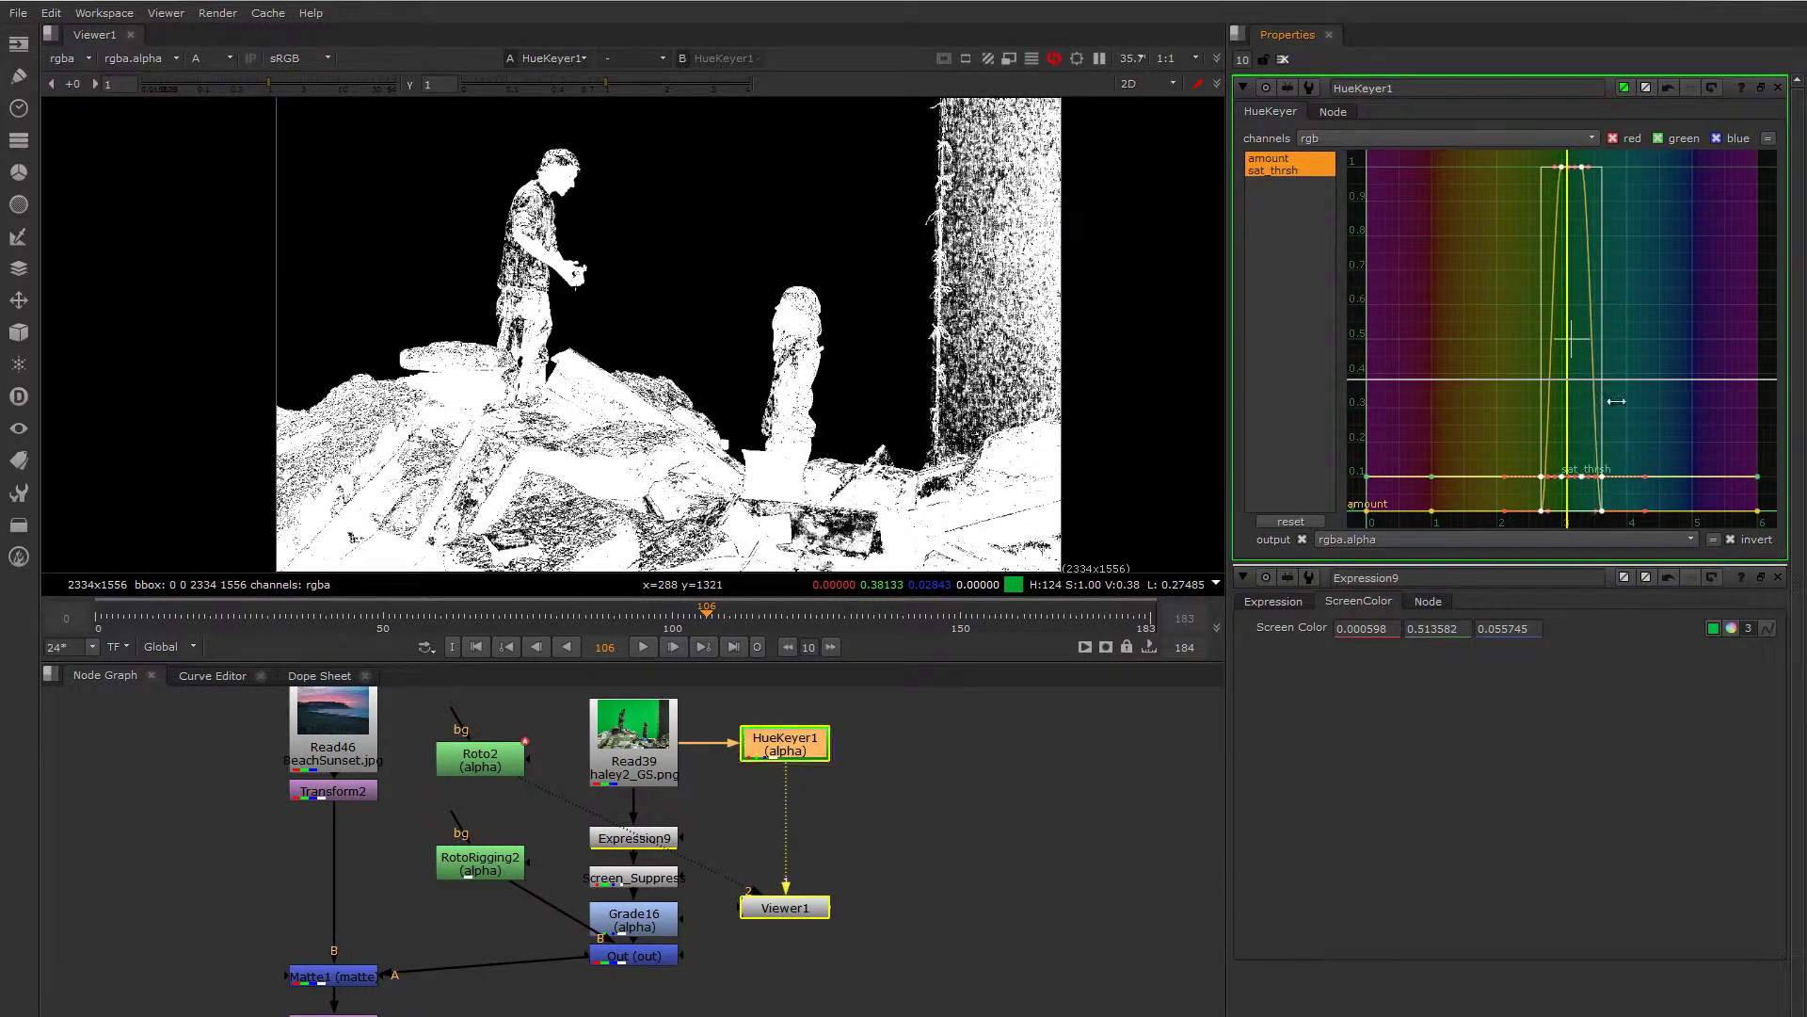
pyautogui.click(1680, 337)
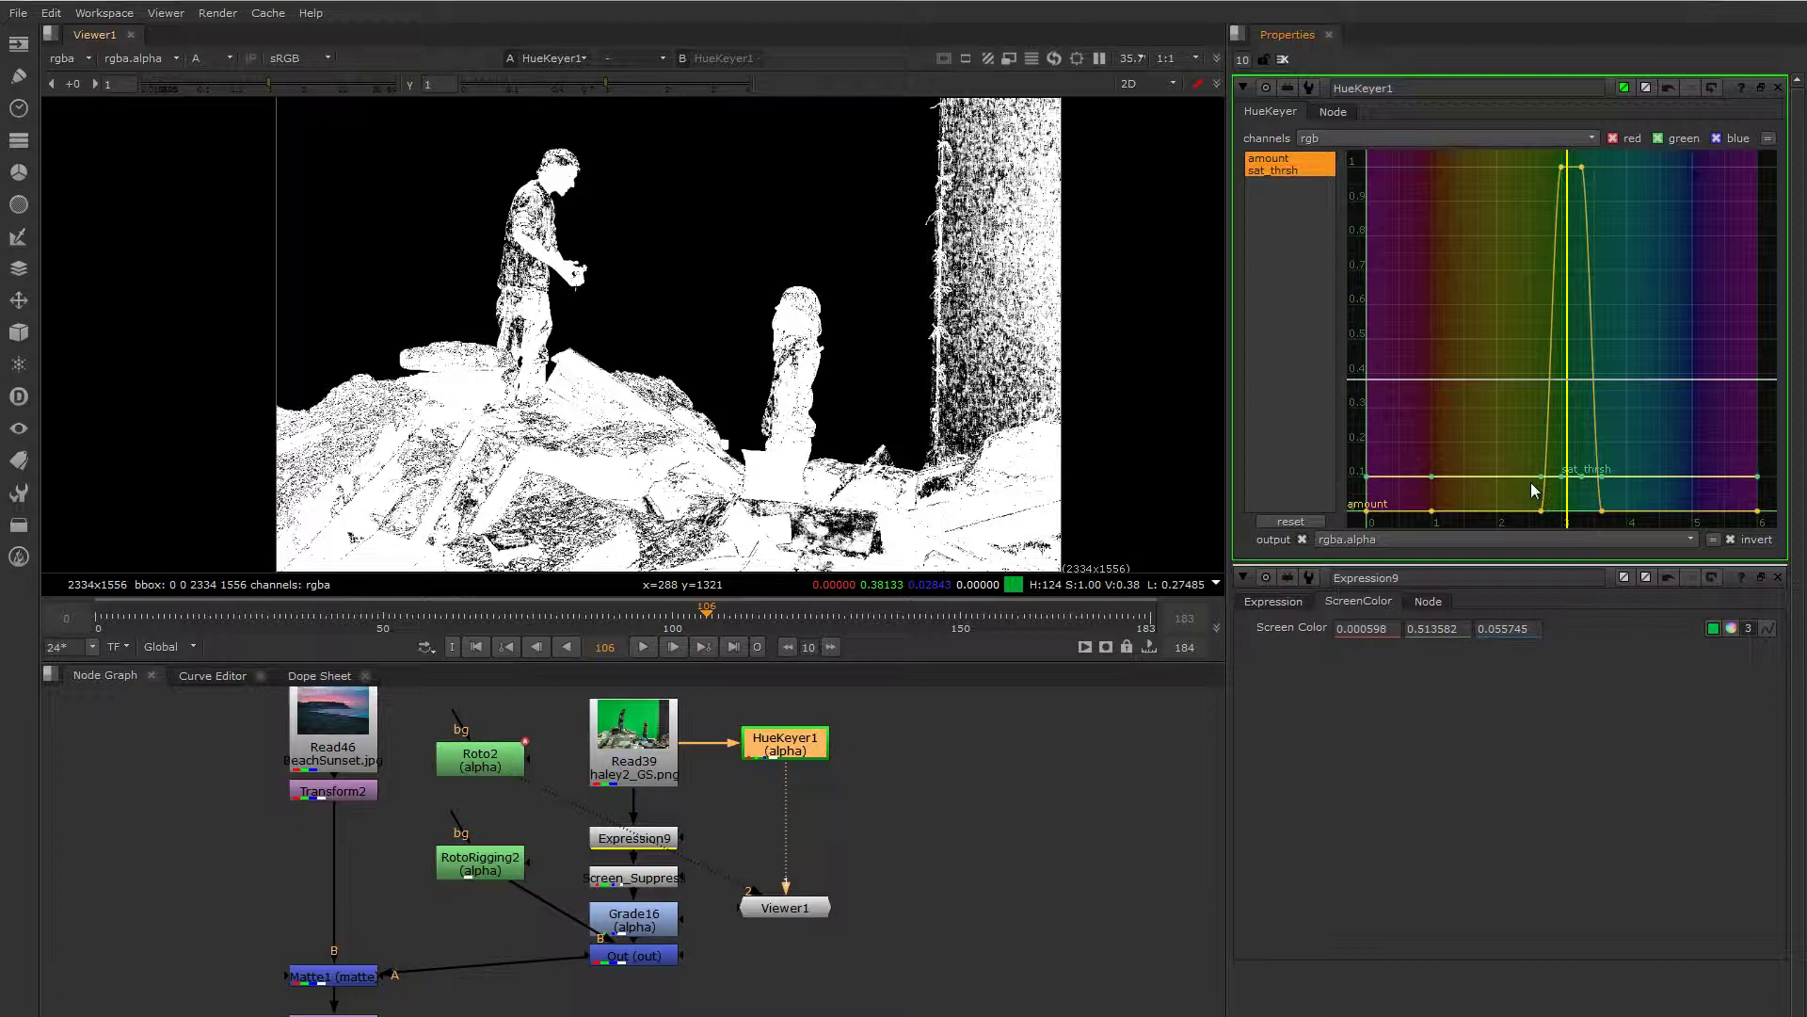
# - Raise the two sat_thrsh curve points inside the green hue range to about 0.95
pyautogui.moveTo(1562, 476); pyautogui.dragTo(1559, 216)
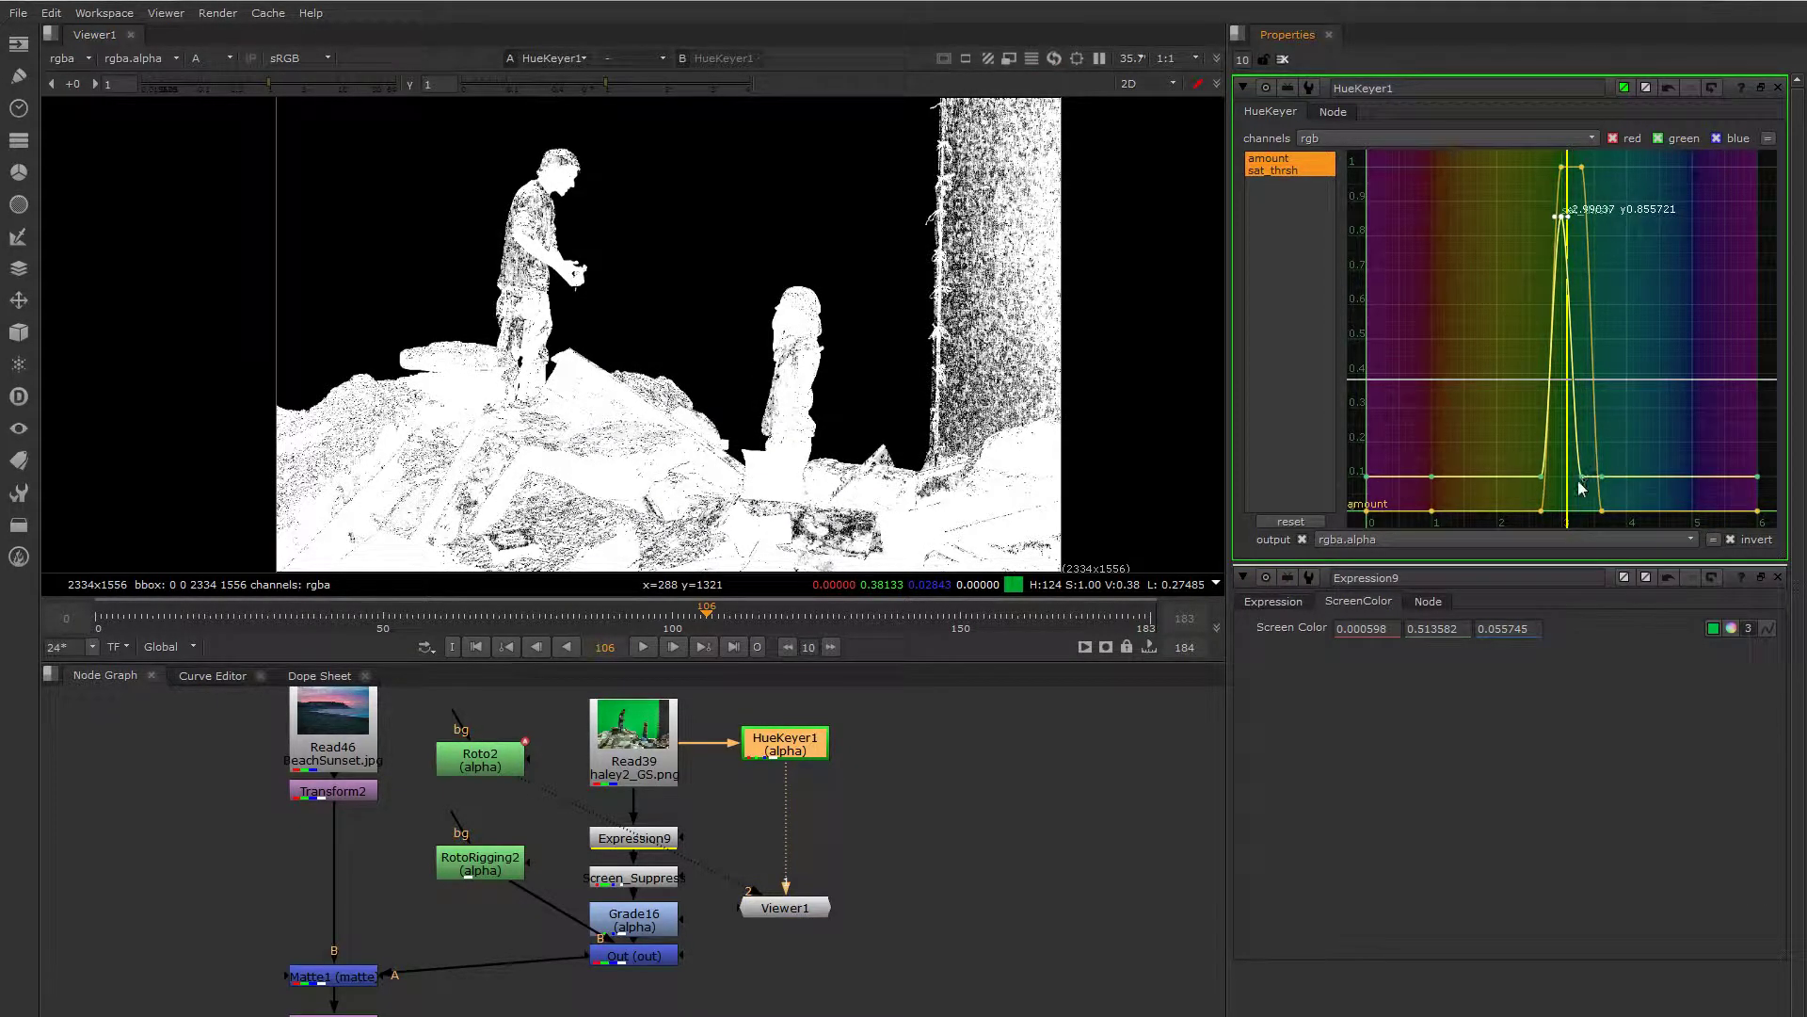
pyautogui.moveTo(1581, 476); pyautogui.dragTo(1585, 191)
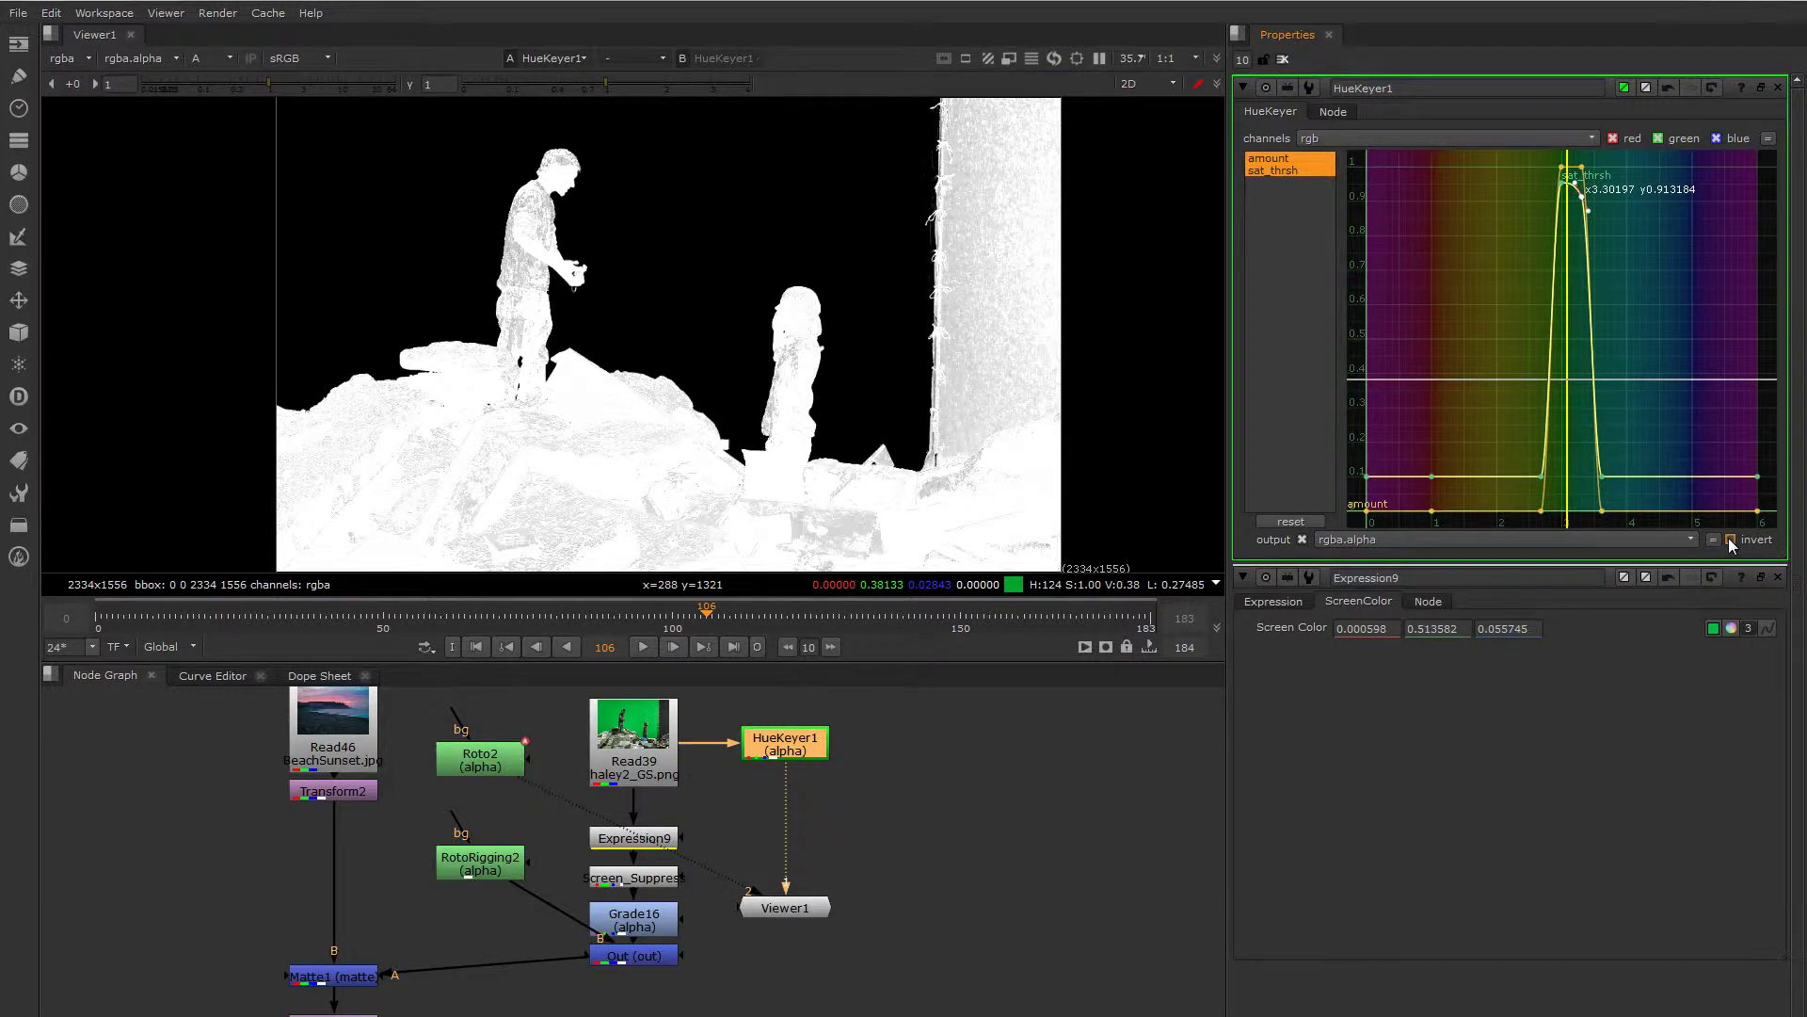
pyautogui.scroll(4, 554, 377)
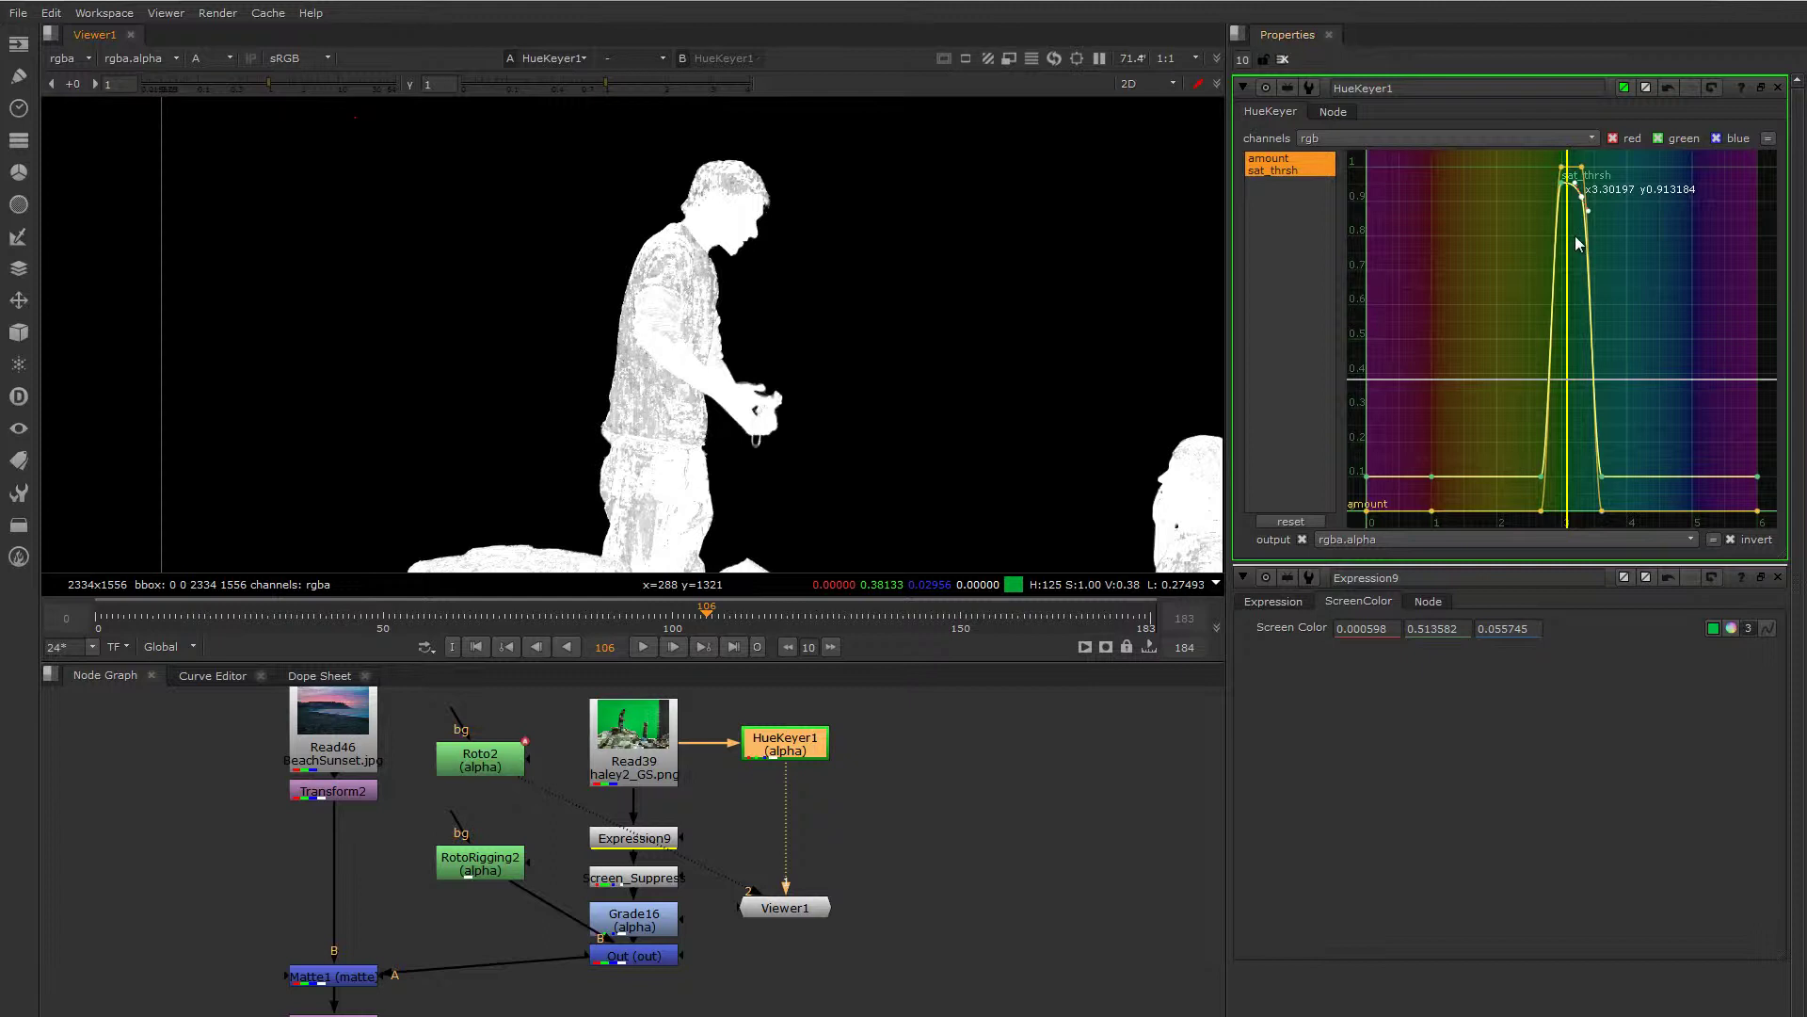
pyautogui.moveTo(1586, 191); pyautogui.dragTo(1586, 179)
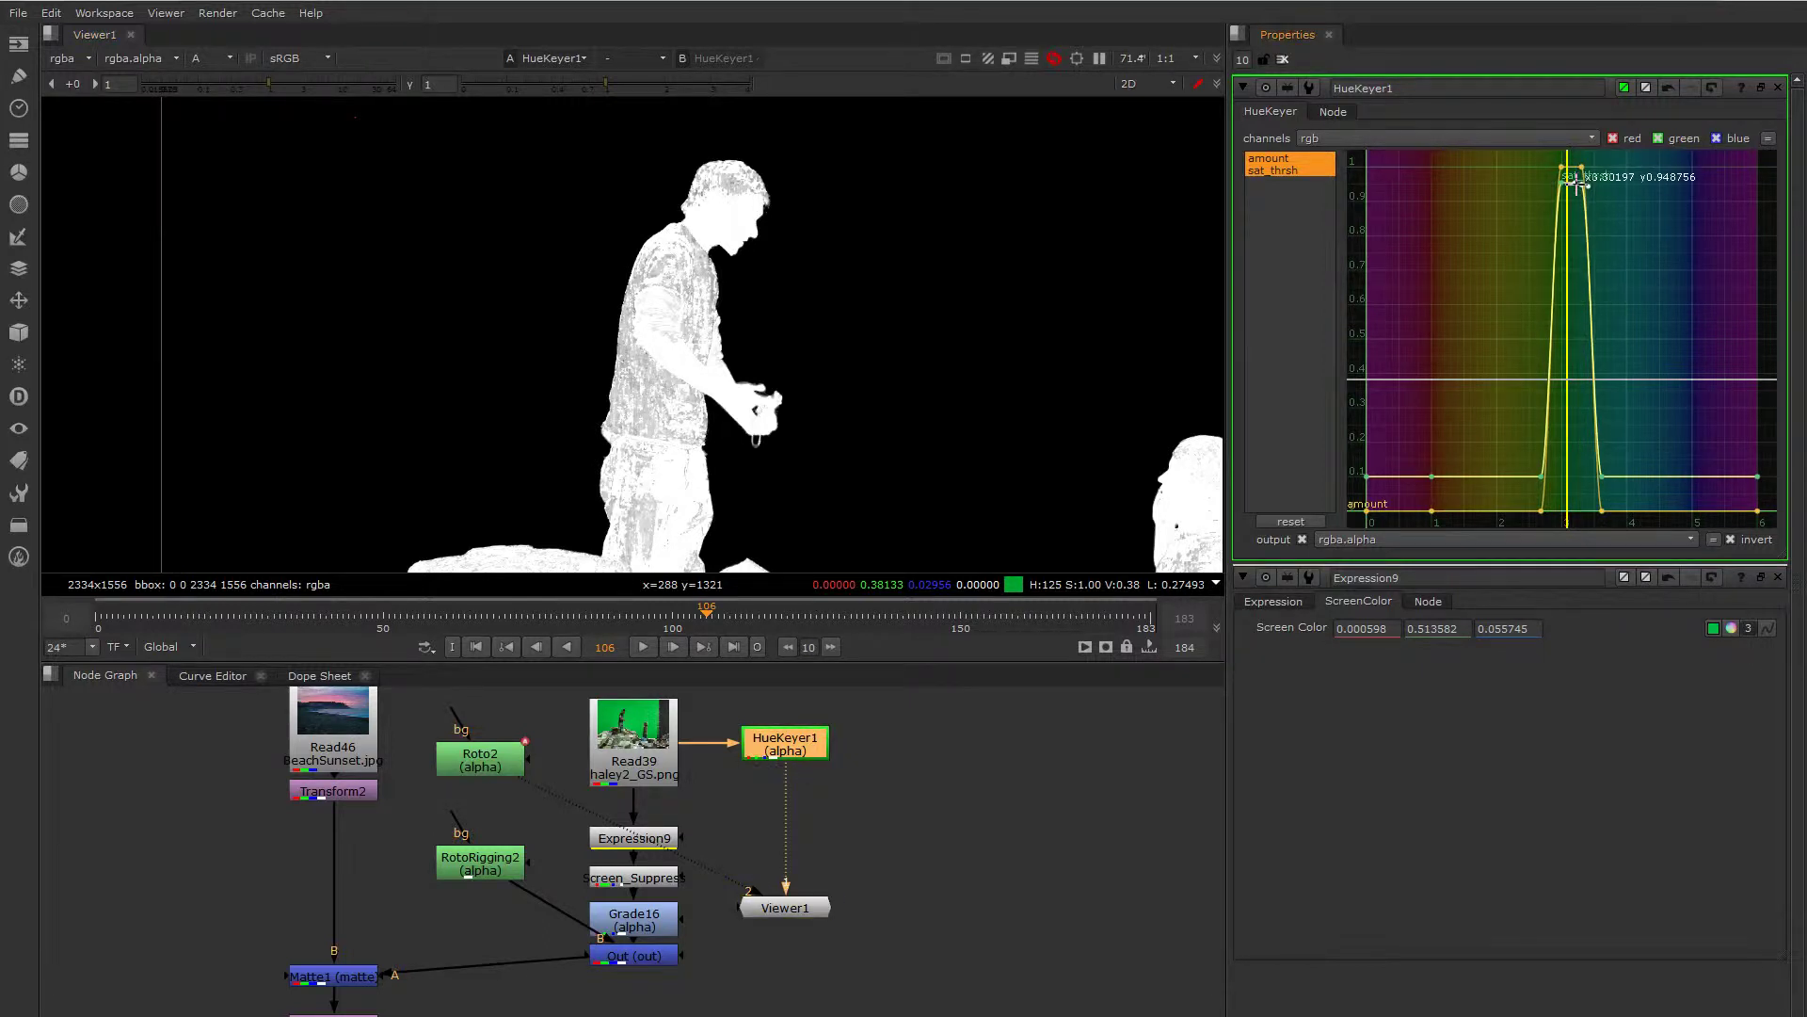
# - Pull the amount curve's base points in to hues of about 2.9 and 3.4, keeping its upper point near 1
pyautogui.moveTo(1601, 513); pyautogui.dragTo(1553, 511)
pyautogui.moveTo(1582, 168)
pyautogui.mouseDown()
pyautogui.moveTo(1581, 190)
pyautogui.moveTo(1581, 168)
pyautogui.mouseUp()
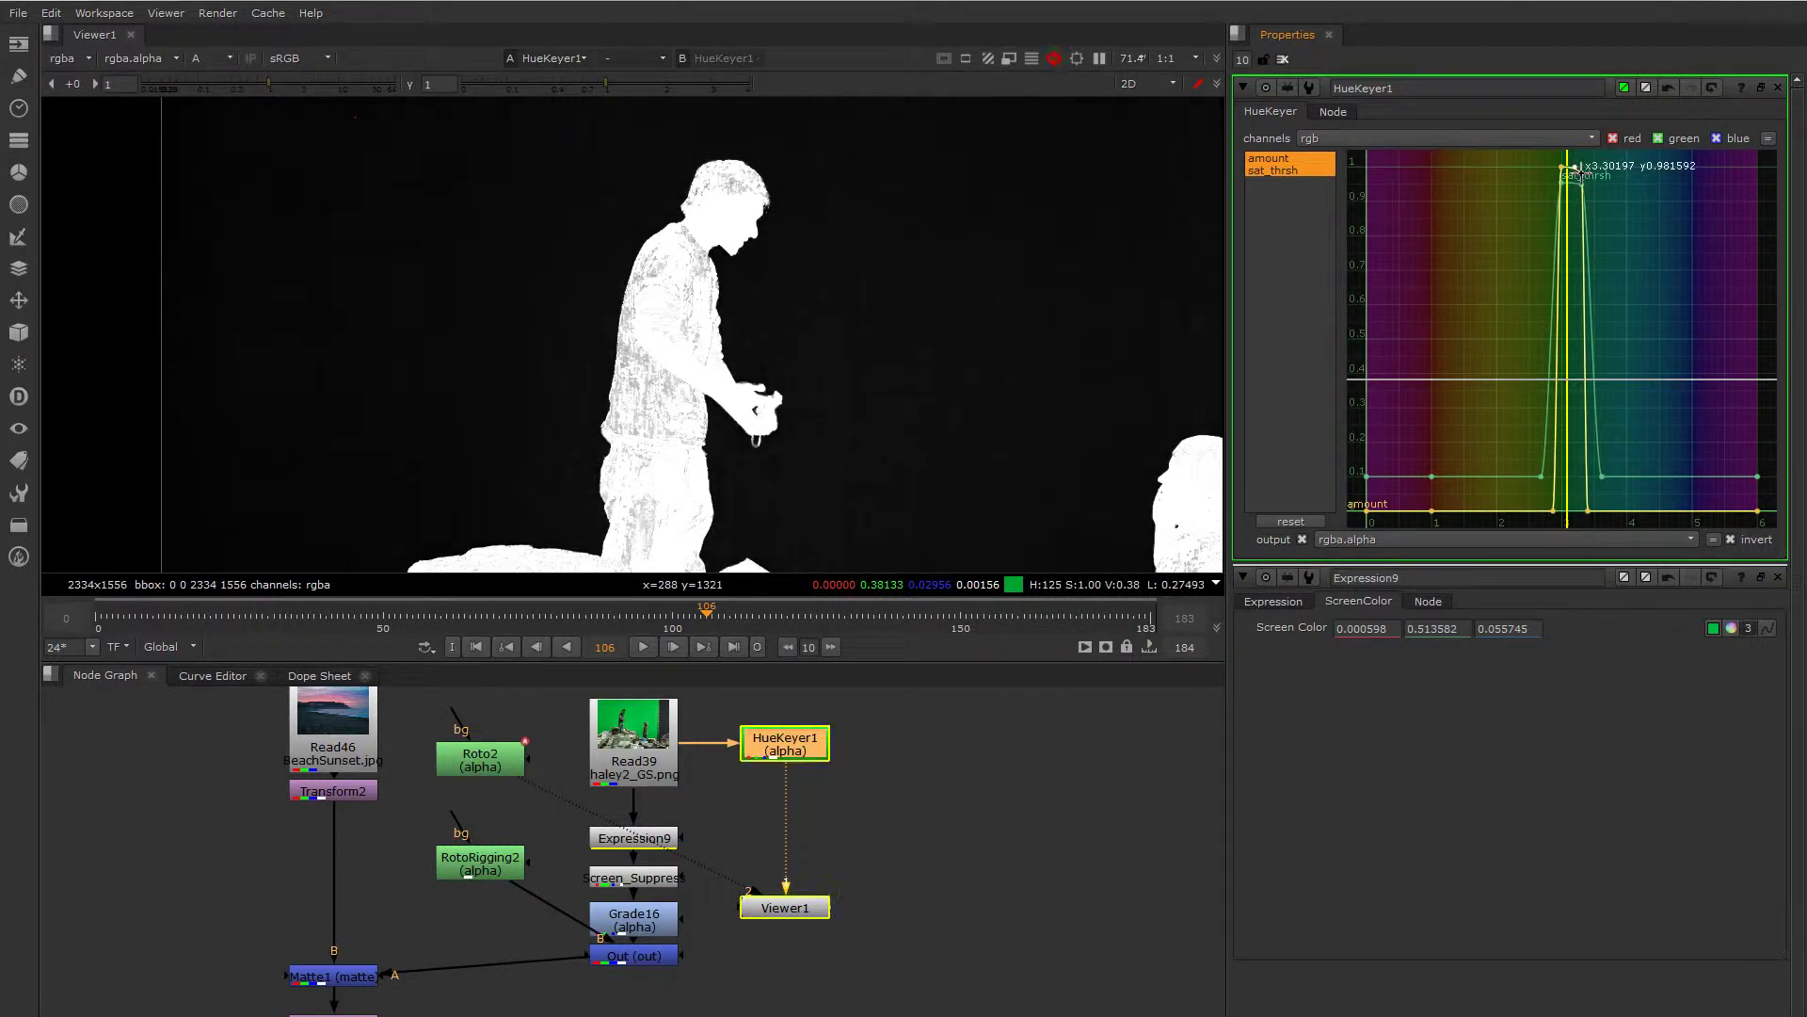
pyautogui.moveTo(1625, 279); pyautogui.dragTo(1576, 293, button='middle')
# - Examine the alpha matte of both figures up close for grey noise and edge quality
pyautogui.scroll(-1, 1588, 292)
pyautogui.scroll(-4, 821, 318)
pyautogui.moveTo(1095, 524); pyautogui.dragTo(929, 370, button='middle')
pyautogui.scroll(-3, 953, 409)
pyautogui.scroll(6, 888, 363)
pyautogui.scroll(3, 888, 363)
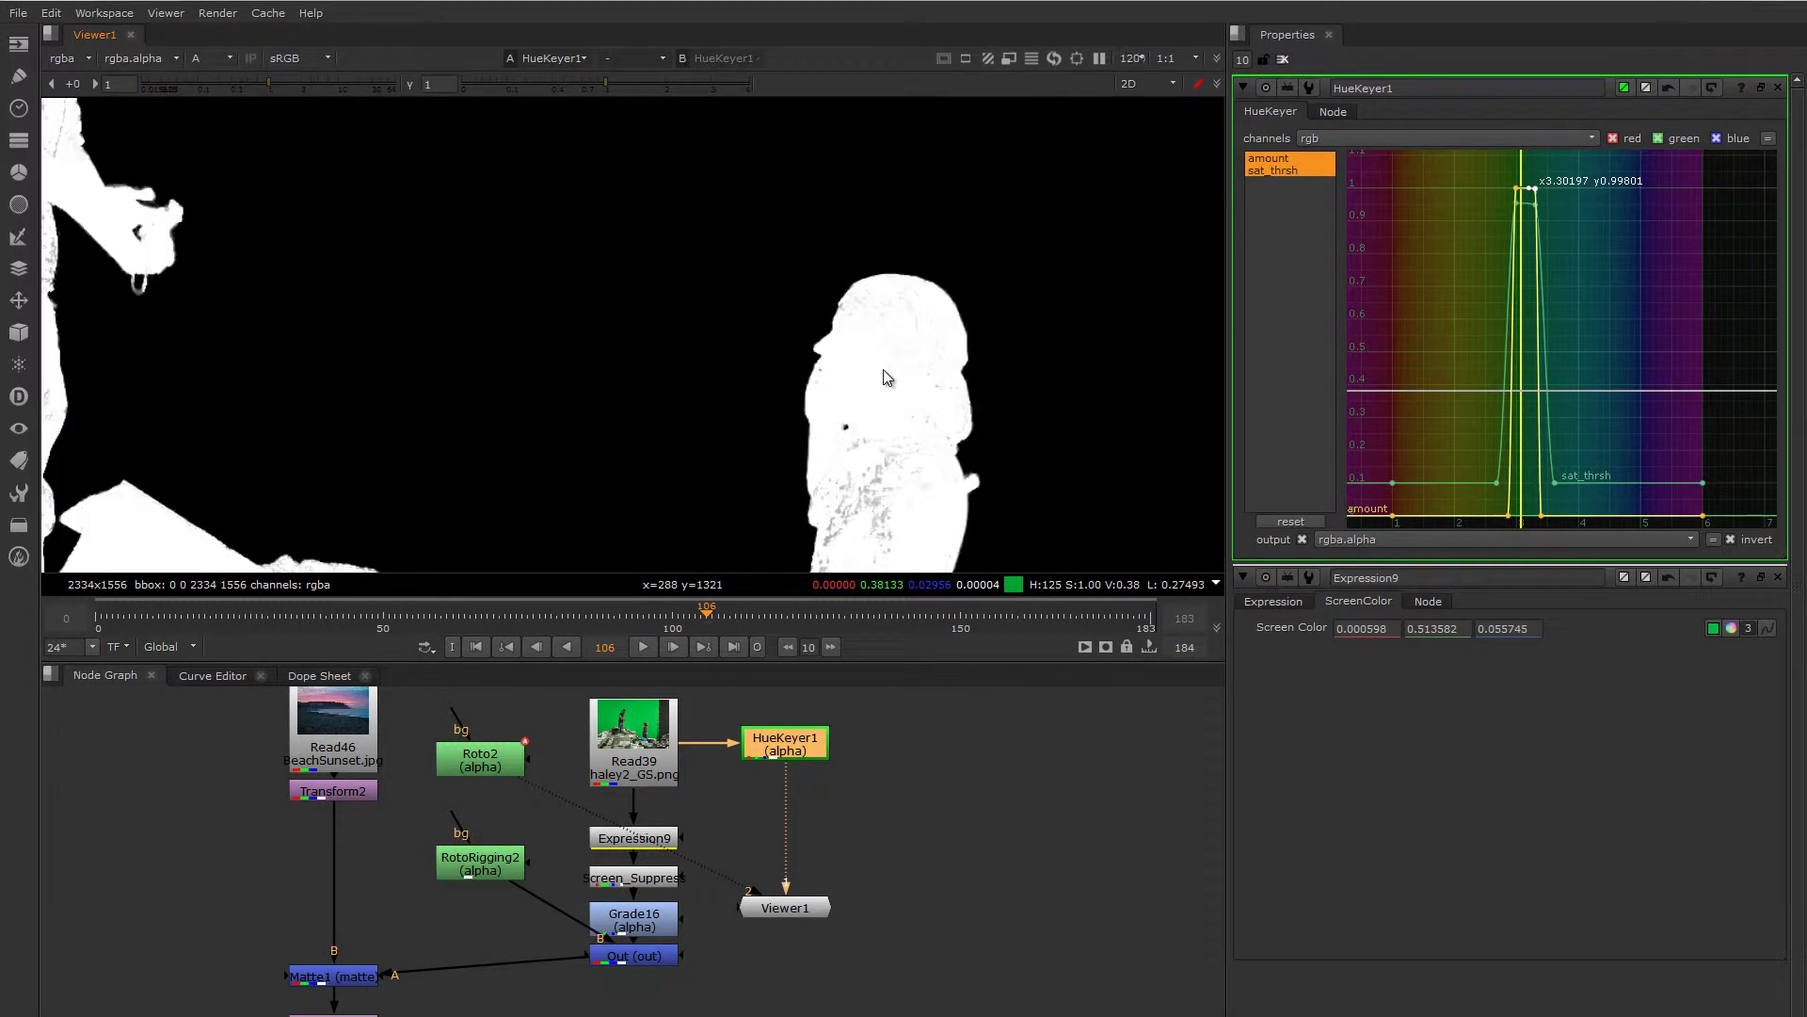
pyautogui.scroll(-3, 888, 377)
pyautogui.scroll(2, 730, 384)
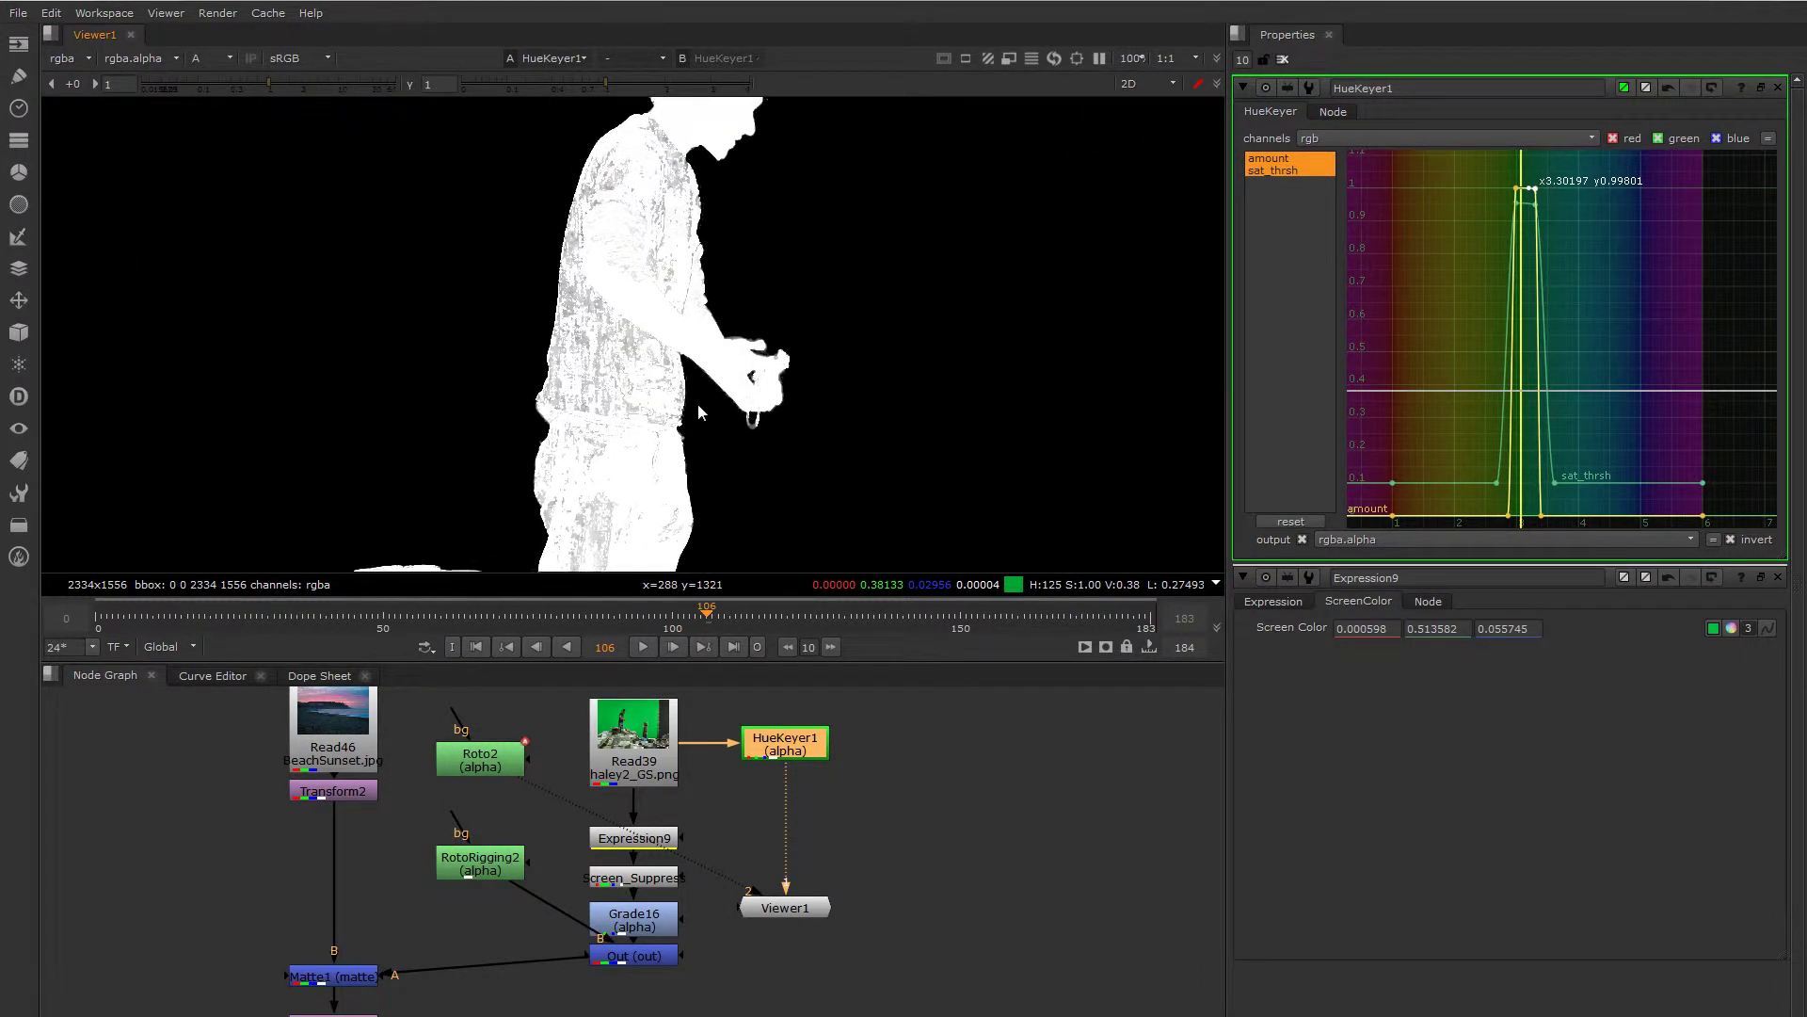
pyautogui.scroll(3, 730, 383)
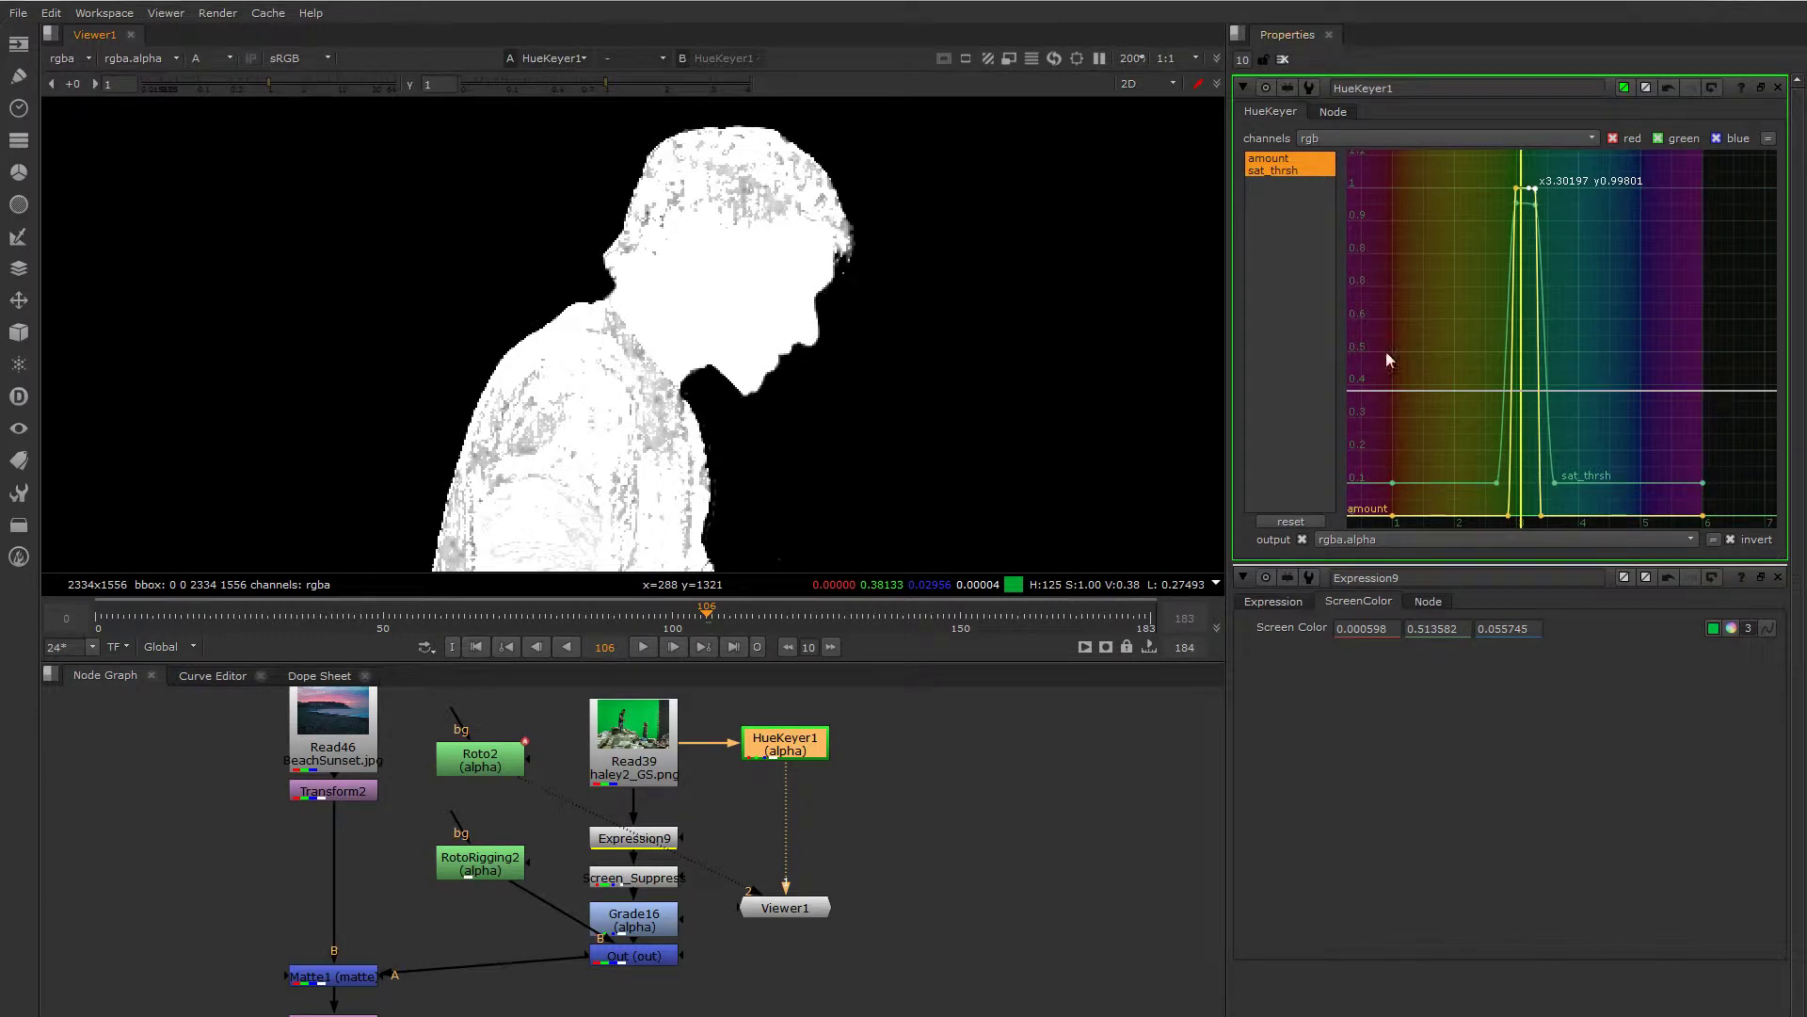
# - Move the sat_thrsh curve's lower-hue base point to about 2.6 and the matching amount base point to about 2.99
pyautogui.click(1497, 483)
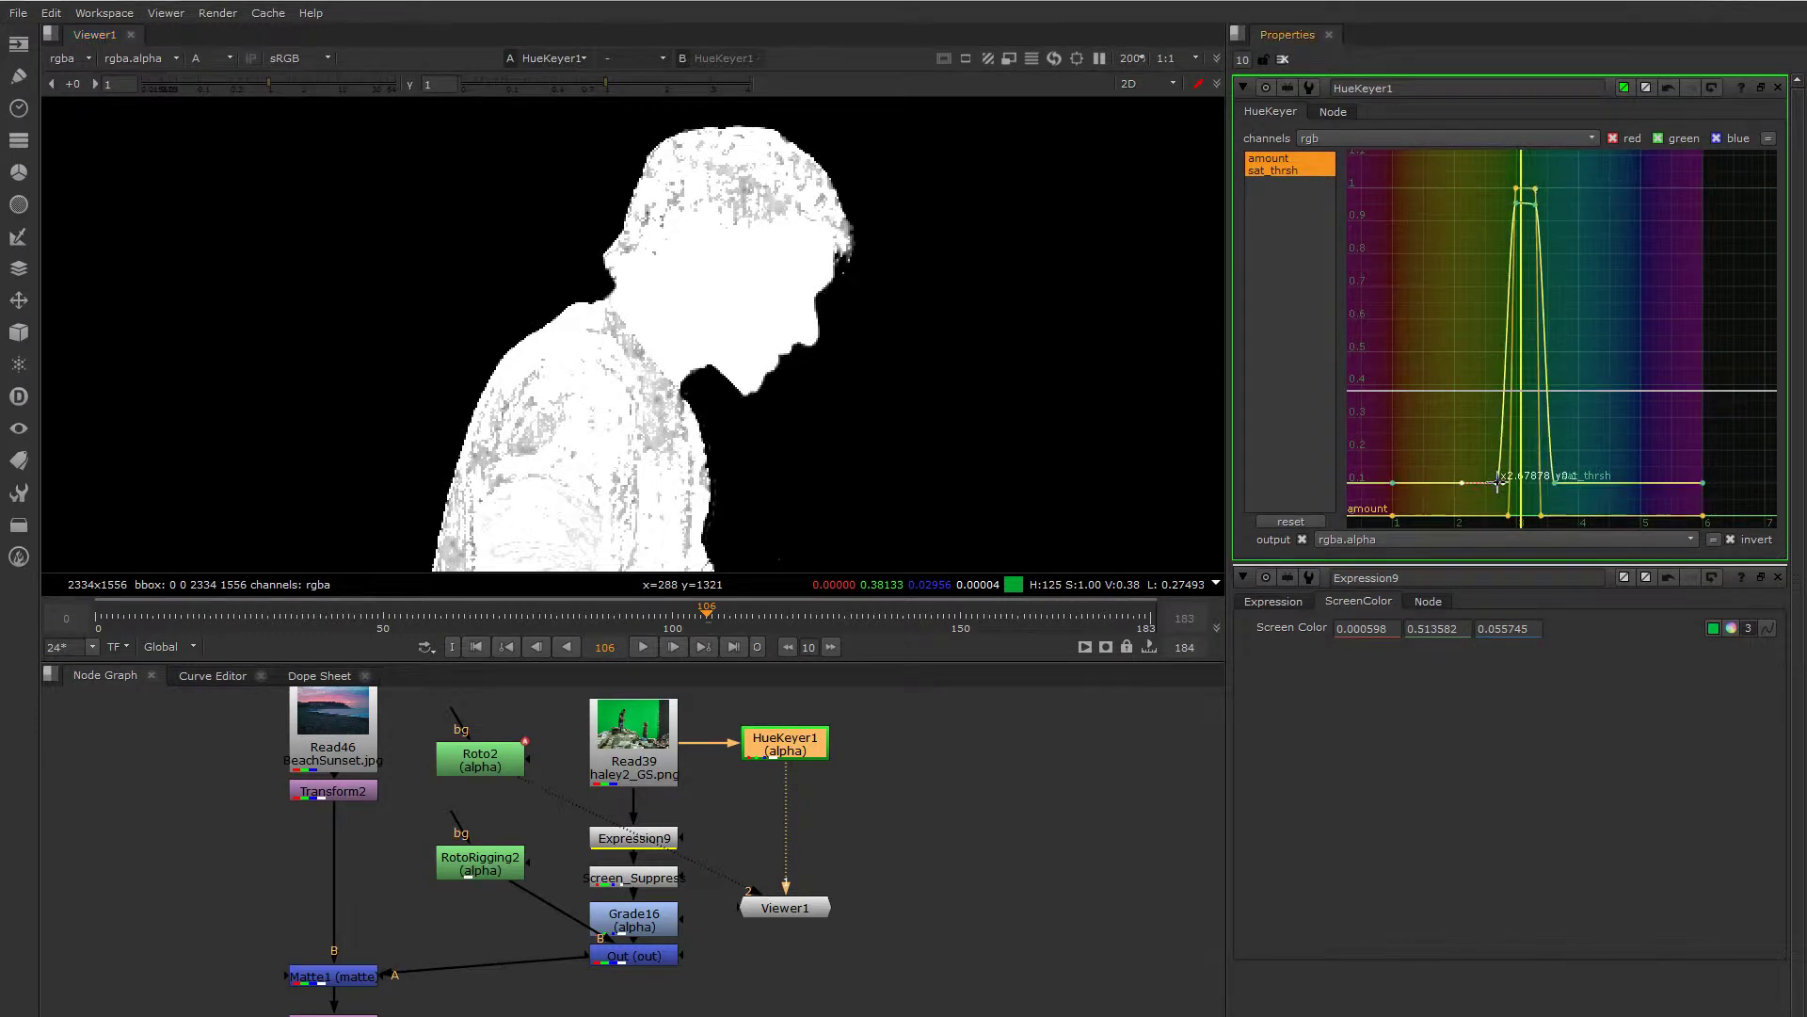
pyautogui.moveTo(1497, 483); pyautogui.dragTo(1516, 517)
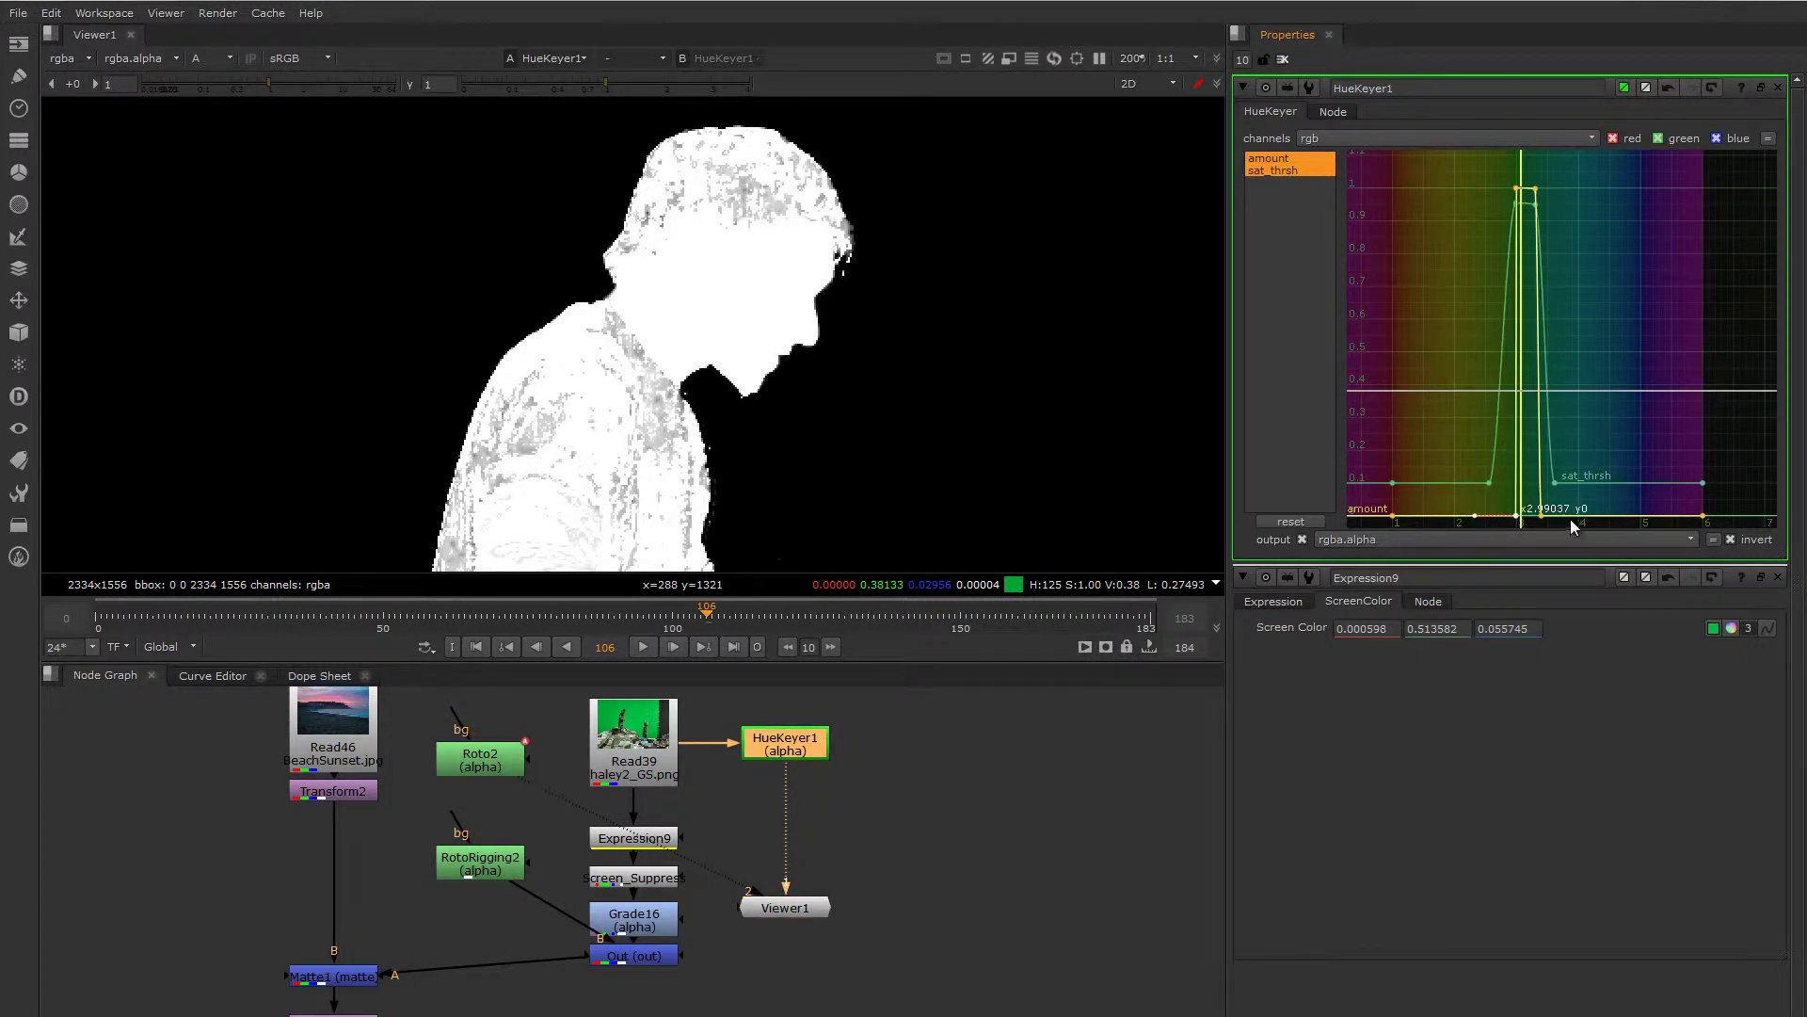
pyautogui.click(1558, 210)
pyautogui.scroll(-6, 773, 292)
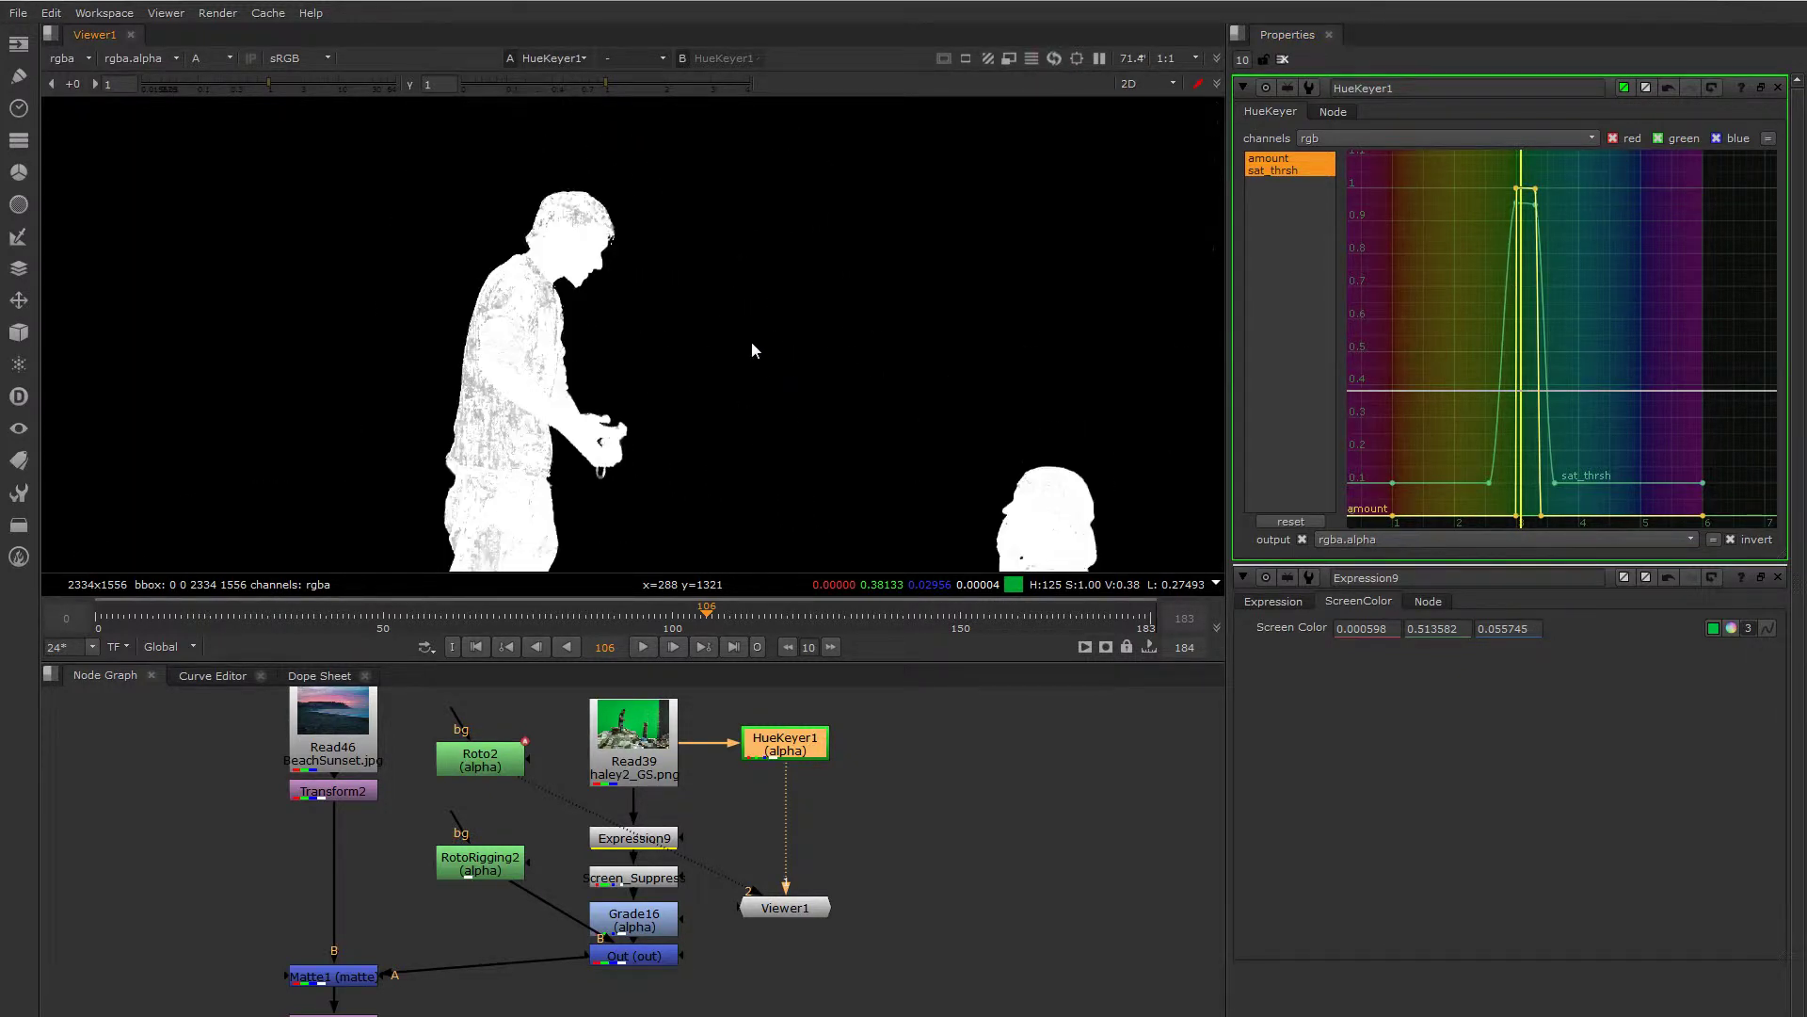
pyautogui.scroll(-6, 749, 343)
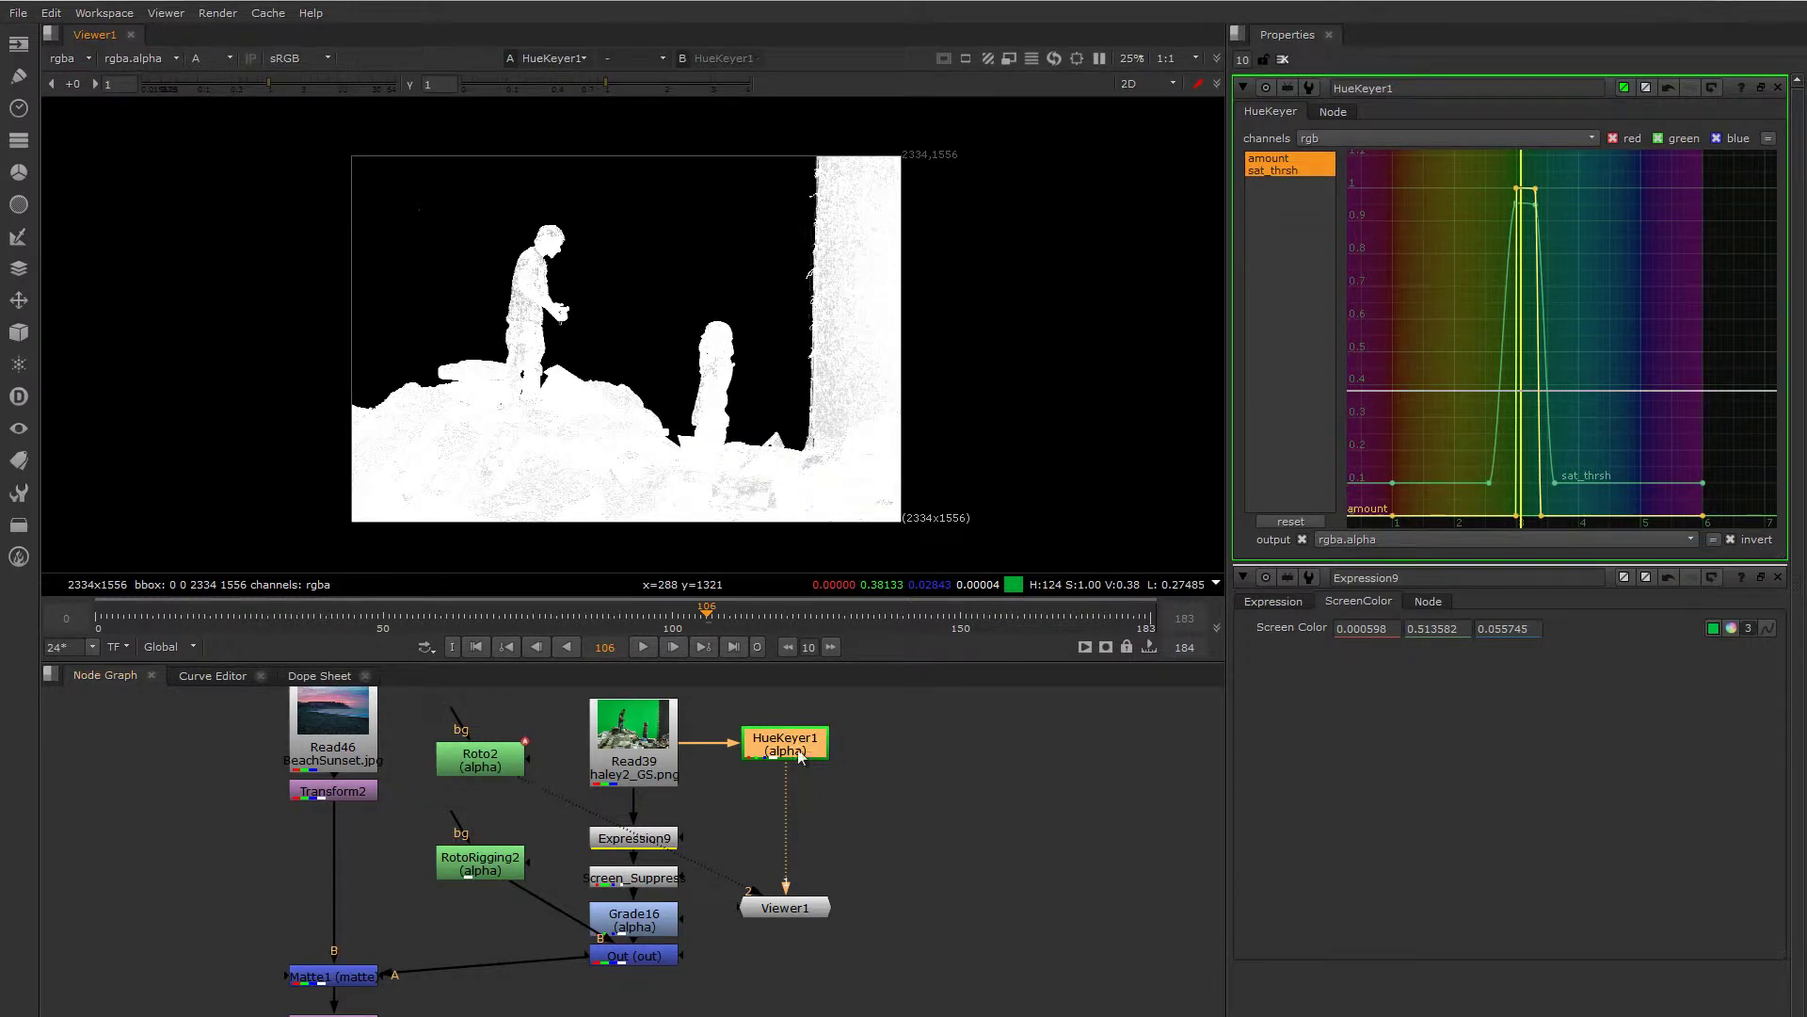
# - Replace the adjusted HueKeyer1 with a fresh HueKeyer node fed by Read39 and show it in the viewer
pyautogui.moveTo(799, 756); pyautogui.dragTo(840, 756)
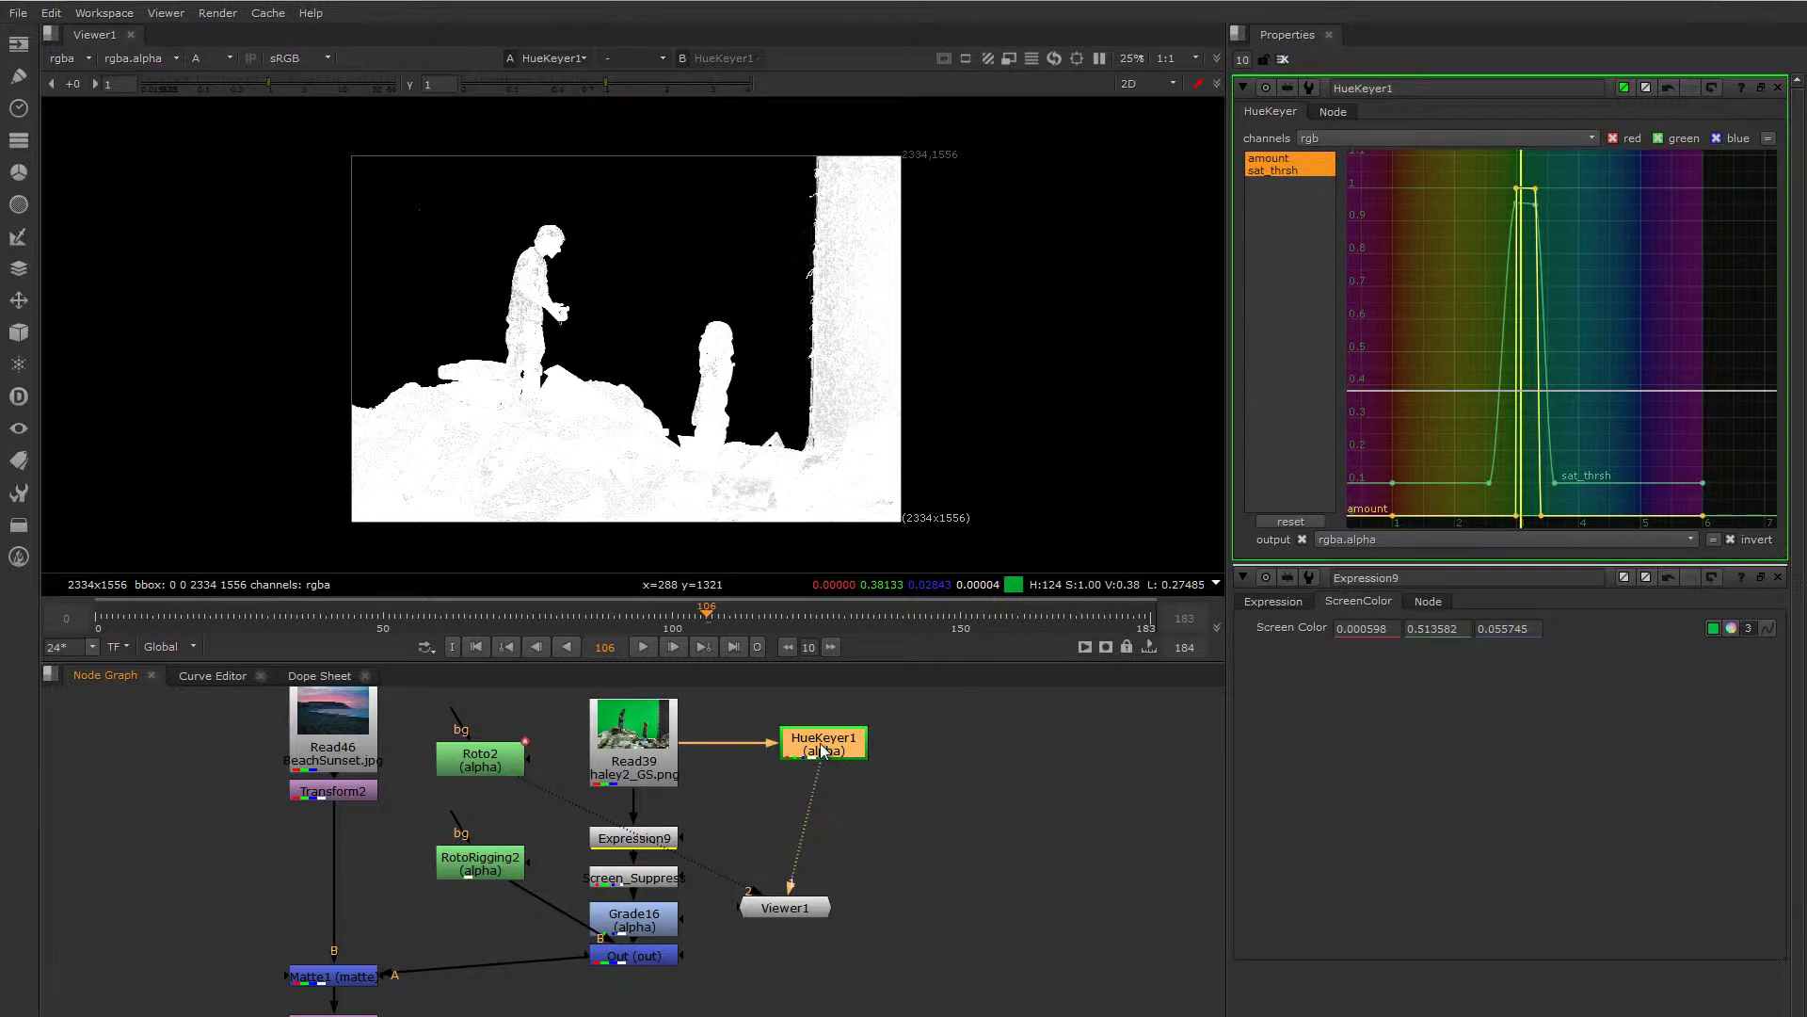
pyautogui.press('Delete')
pyautogui.press('Tab')
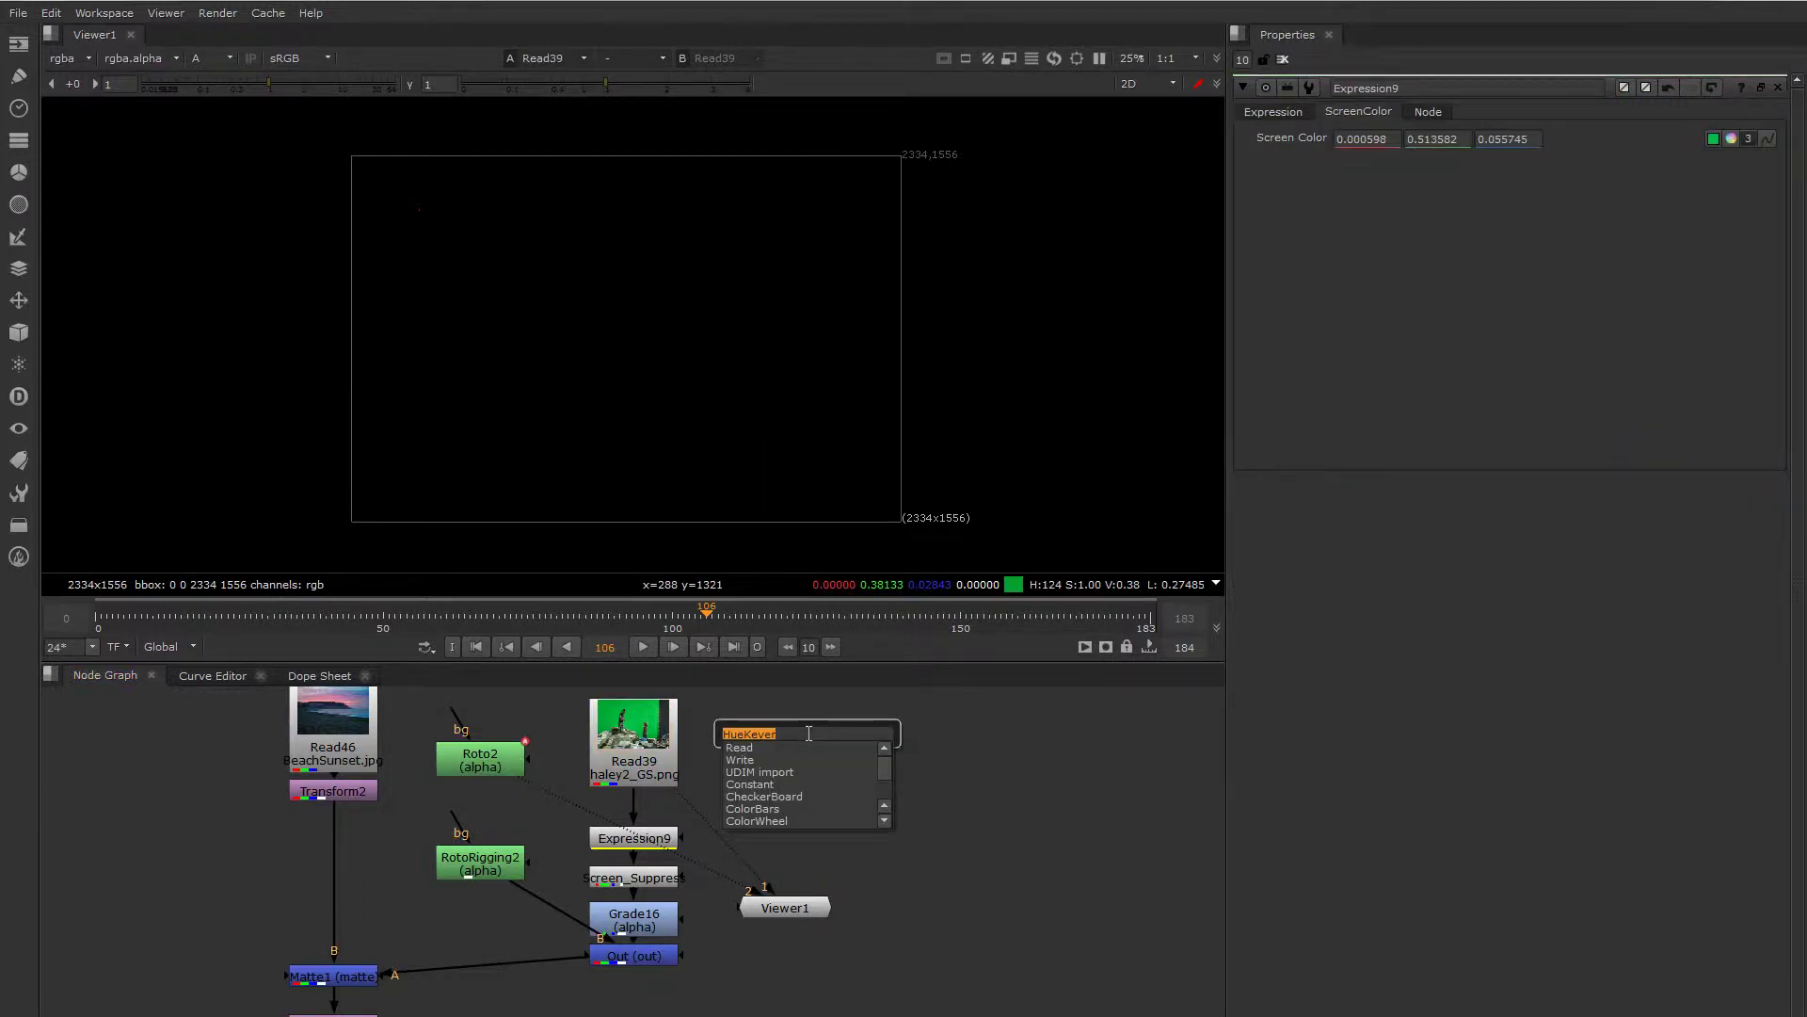
pyautogui.press('Return')
pyautogui.moveTo(786, 700); pyautogui.dragTo(651, 736)
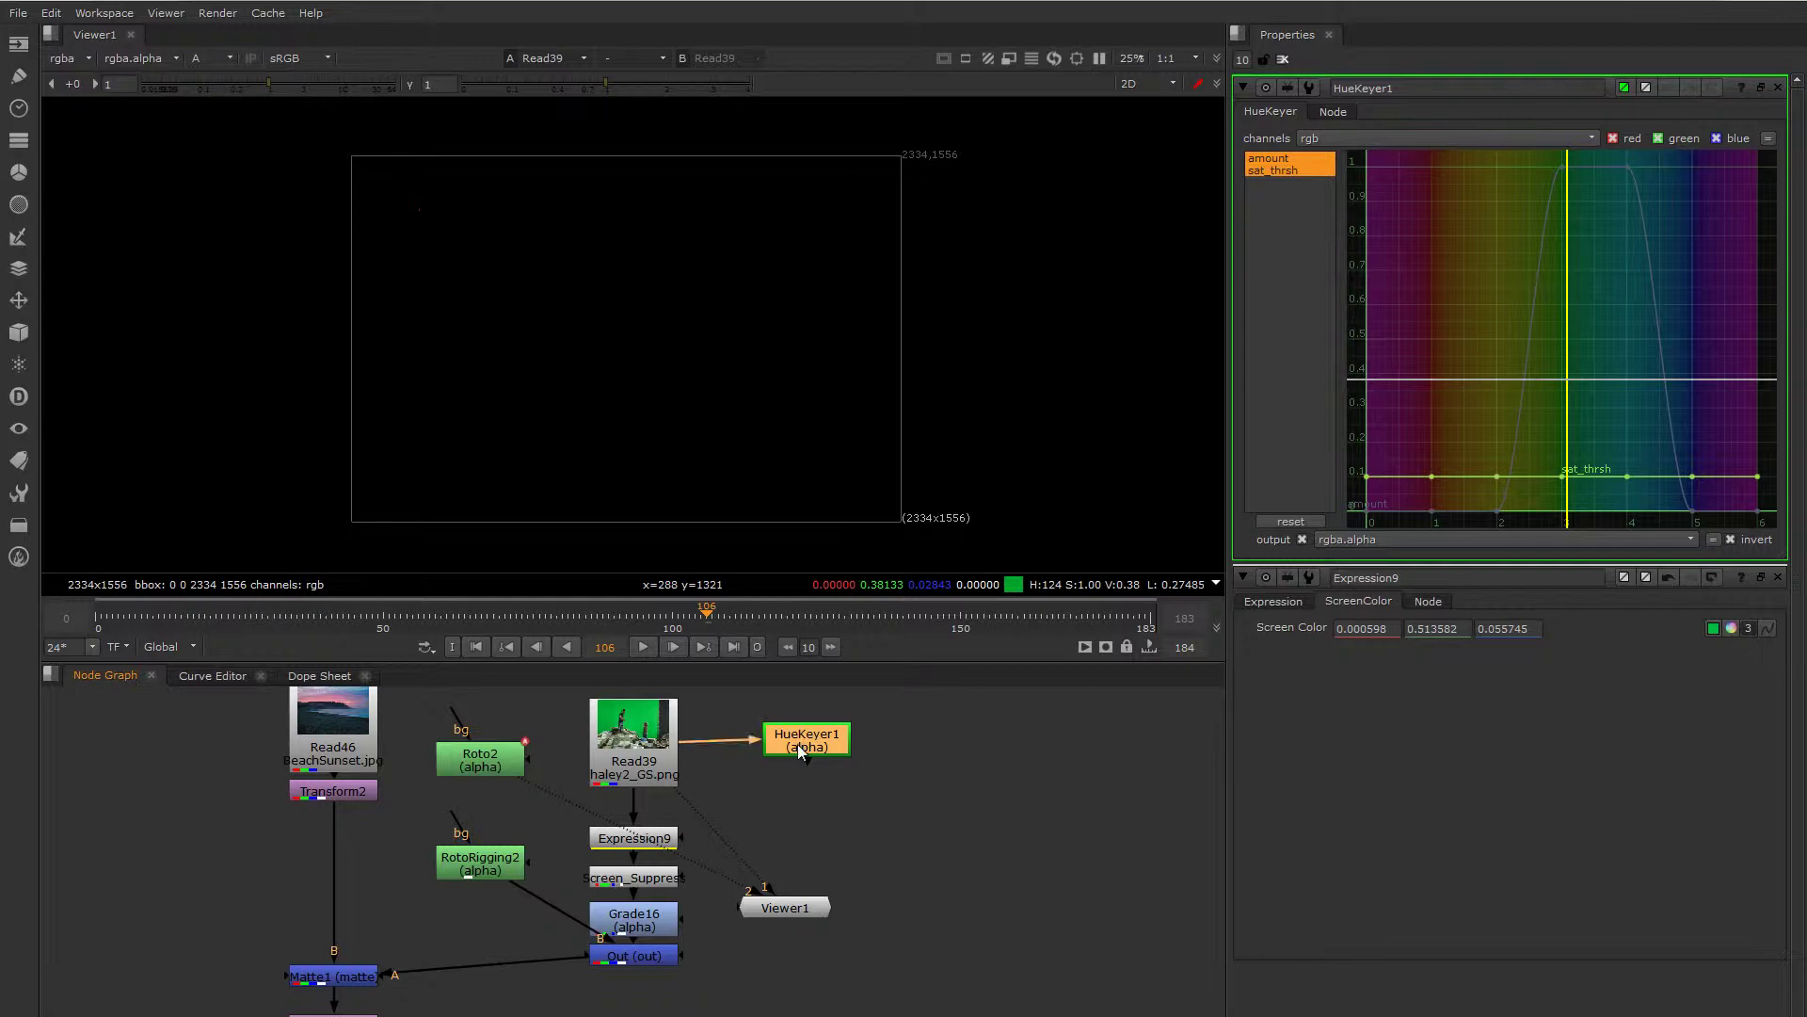
pyautogui.press('1')
# - Sample a small area of the standing man's cheek to locate the skin hue on the HueKeyer graph
pyautogui.scroll(4, 554, 234)
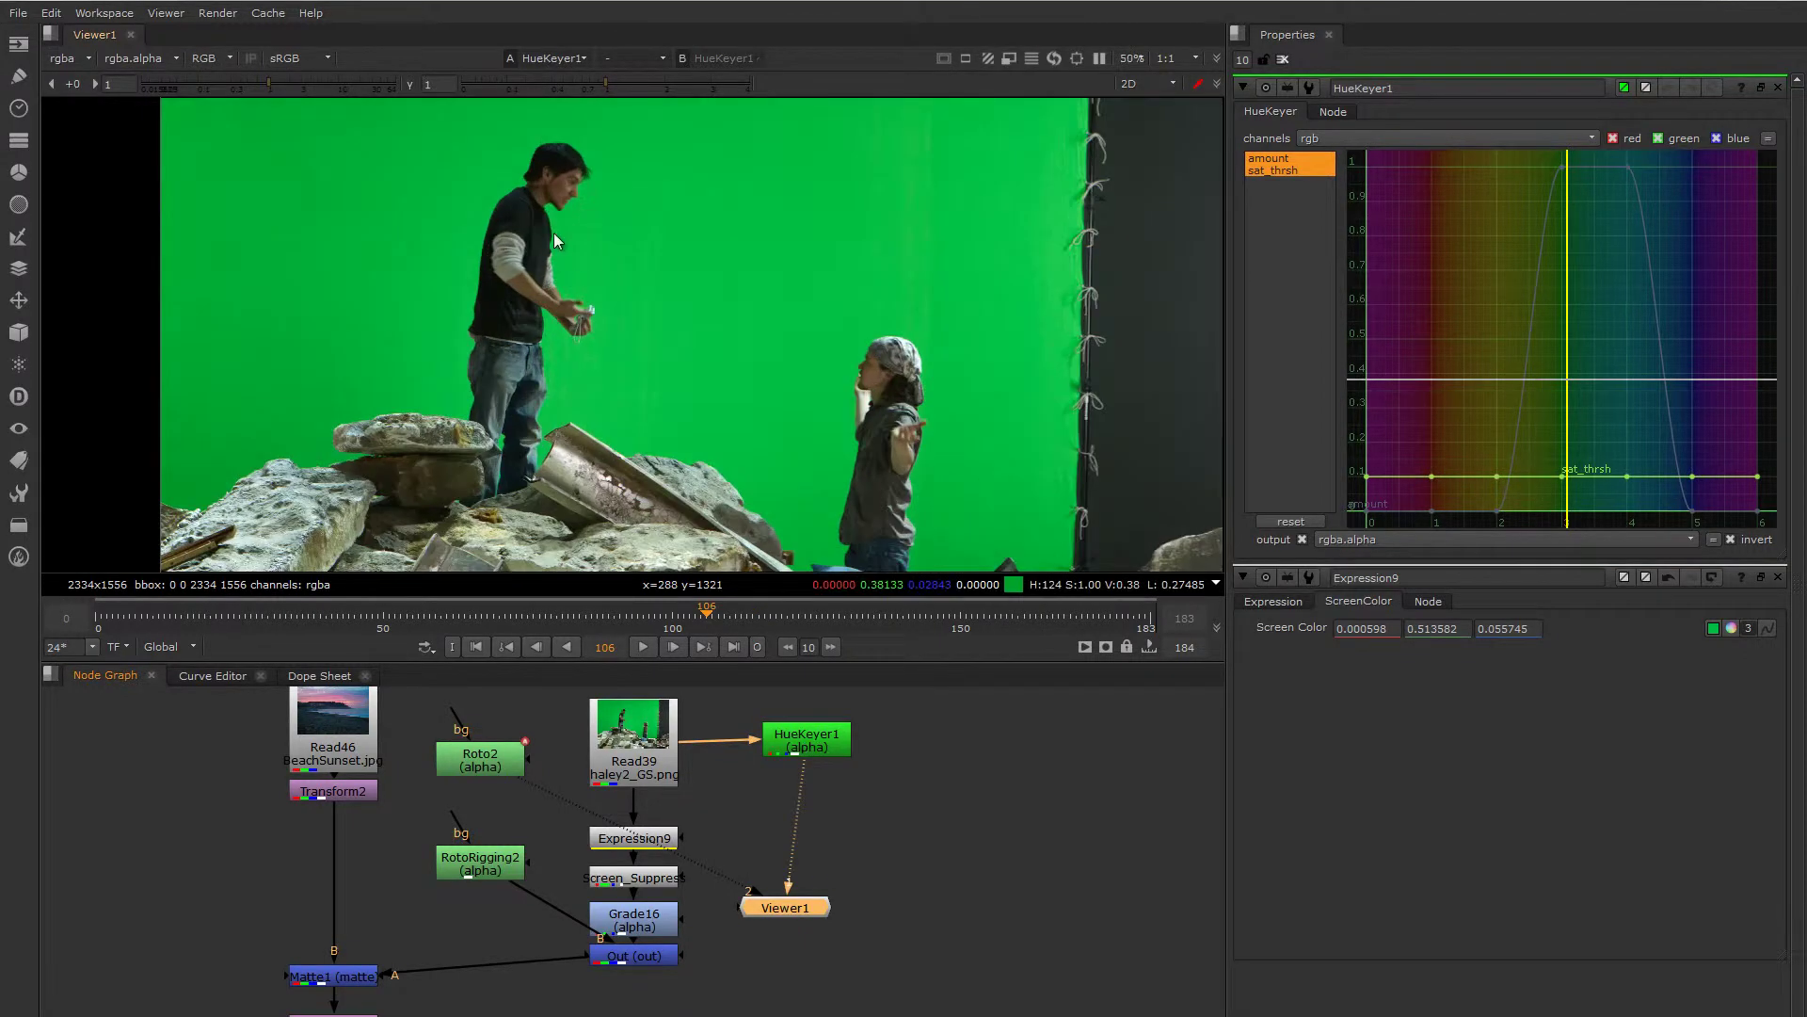
pyautogui.scroll(3, 612, 316)
pyautogui.keyDown('ctrl'); pyautogui.keyDown('shift'); pyautogui.moveTo(621, 280); pyautogui.dragTo(633, 295); pyautogui.keyUp('shift'); pyautogui.keyUp('ctrl')
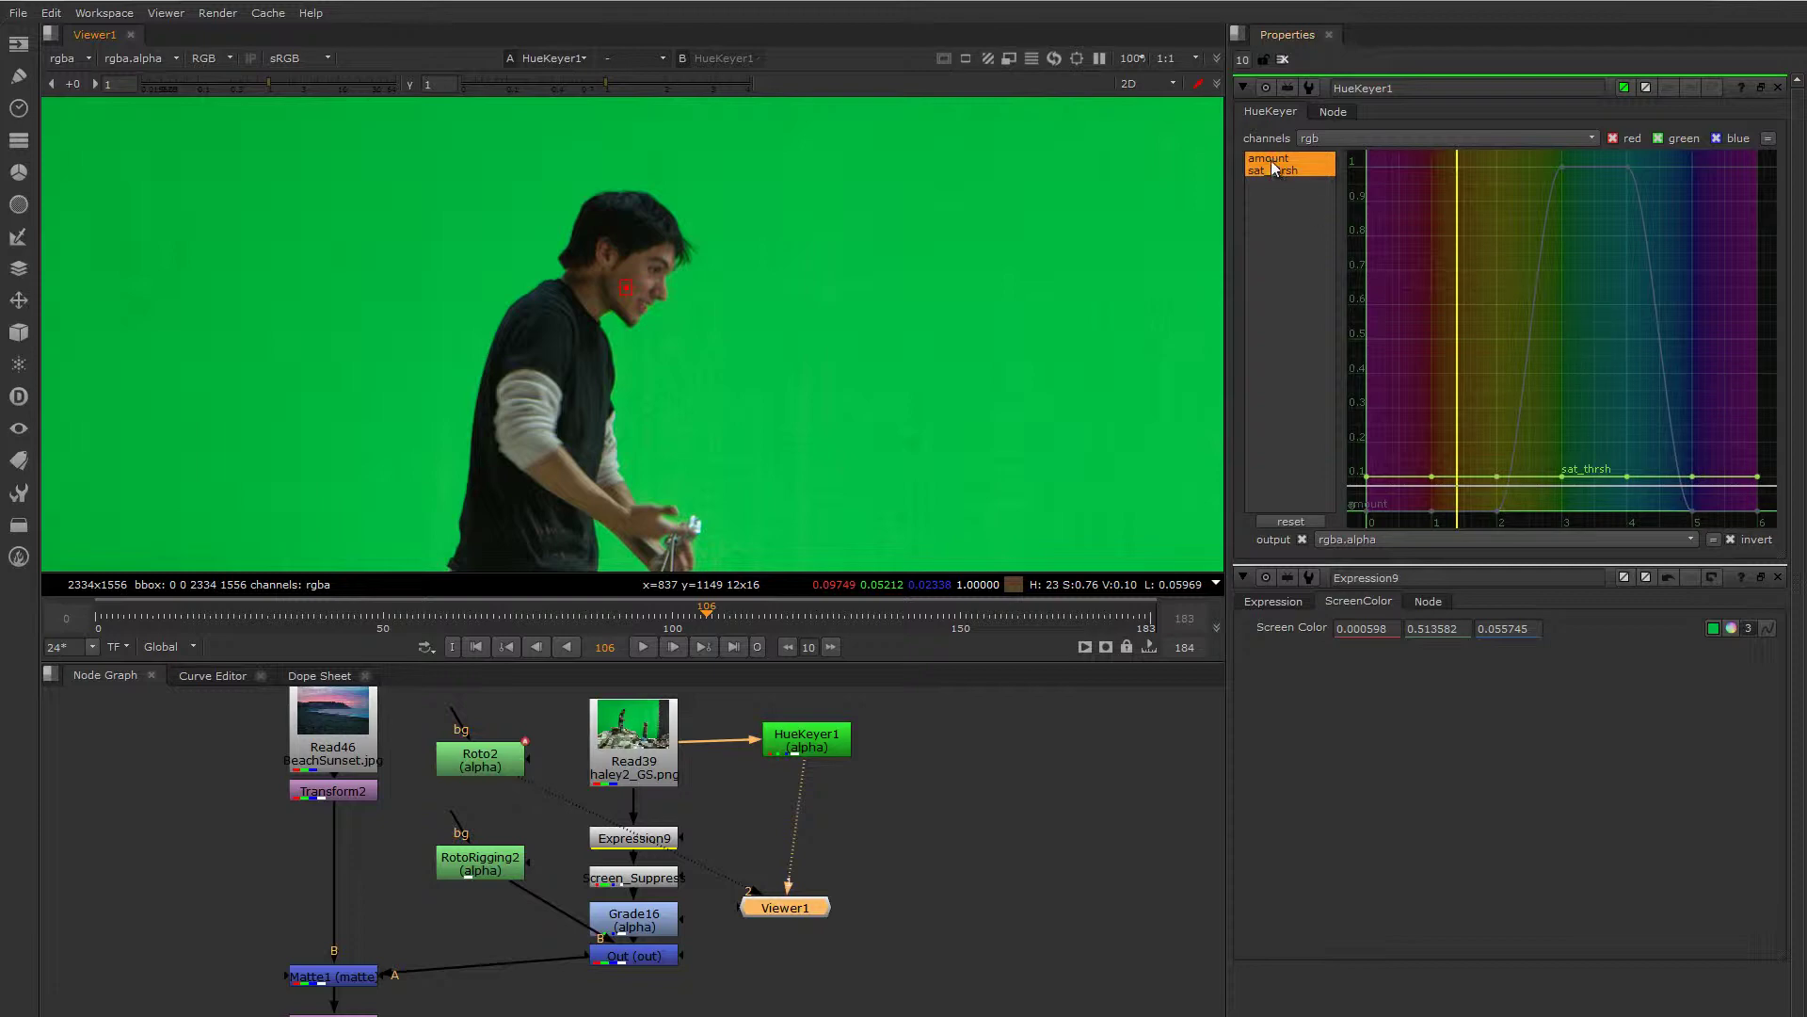
# - Narrow the amount curve's bump and centre it on the sampled skin hue, with base points at about 0.8 and 2.1
pyautogui.click(1562, 167)
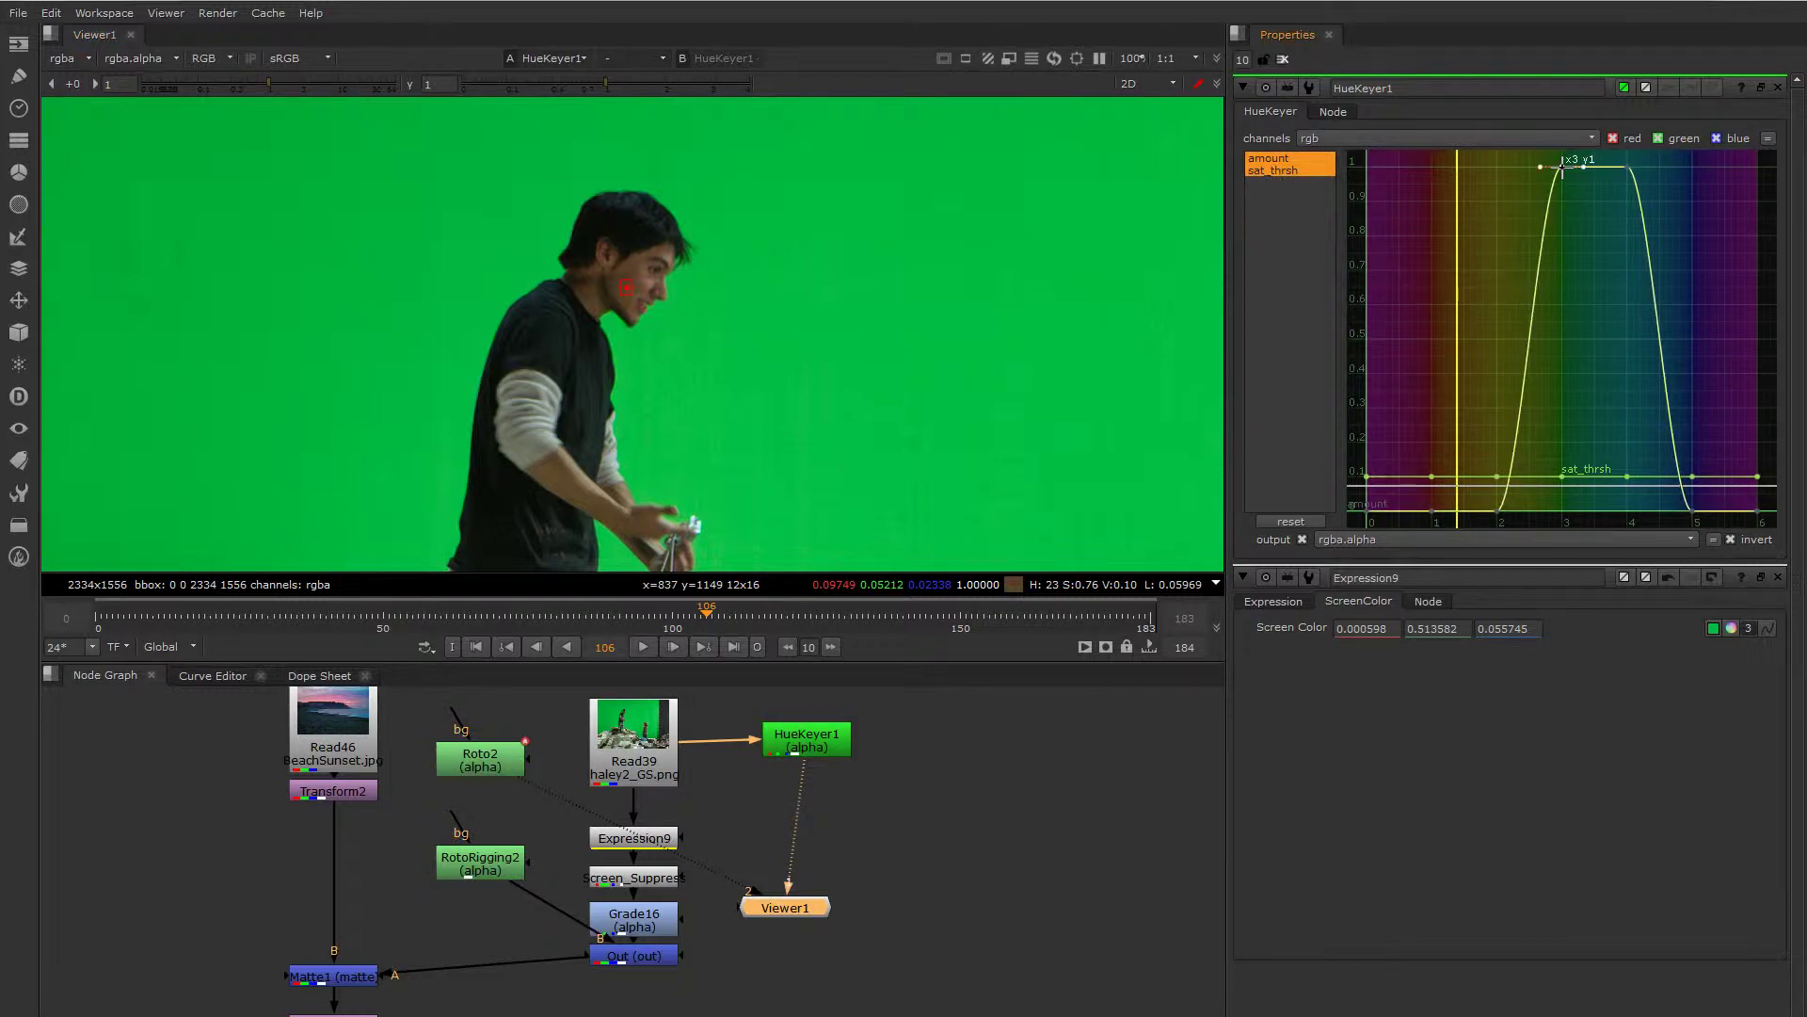
pyautogui.click(1635, 179)
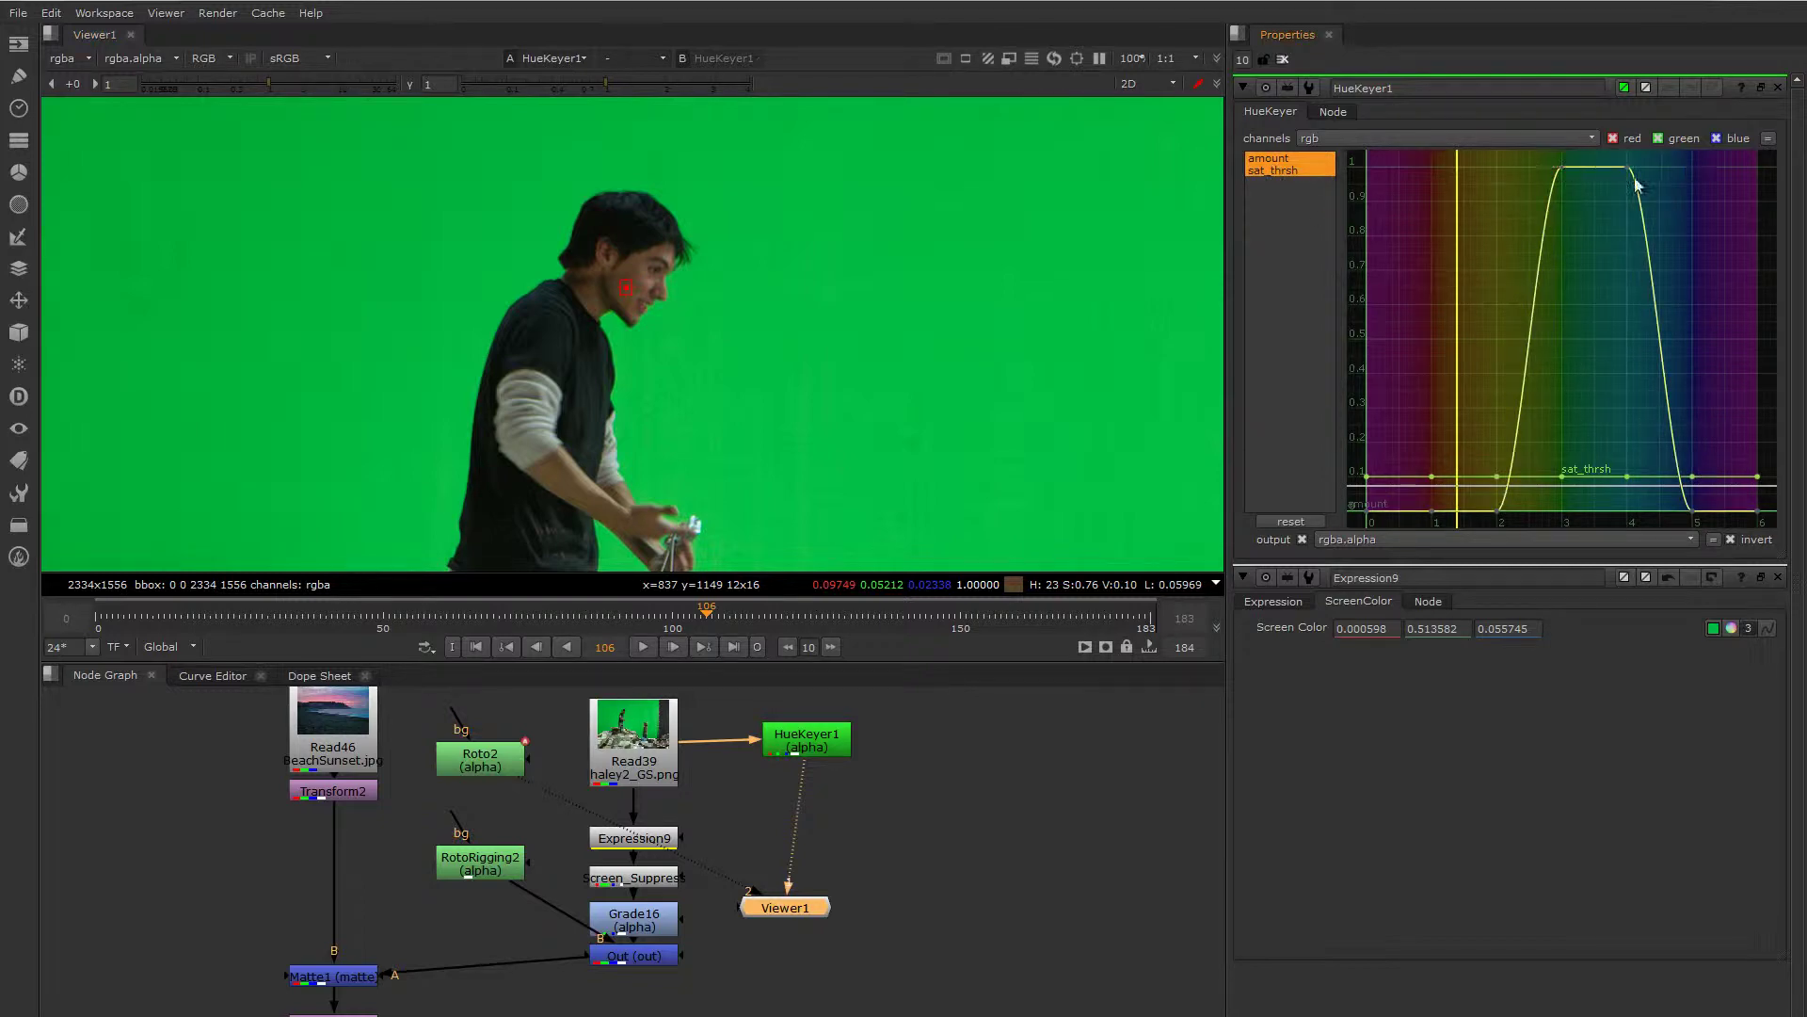
pyautogui.click(1272, 157)
pyautogui.moveTo(1687, 158); pyautogui.dragTo(1461, 516)
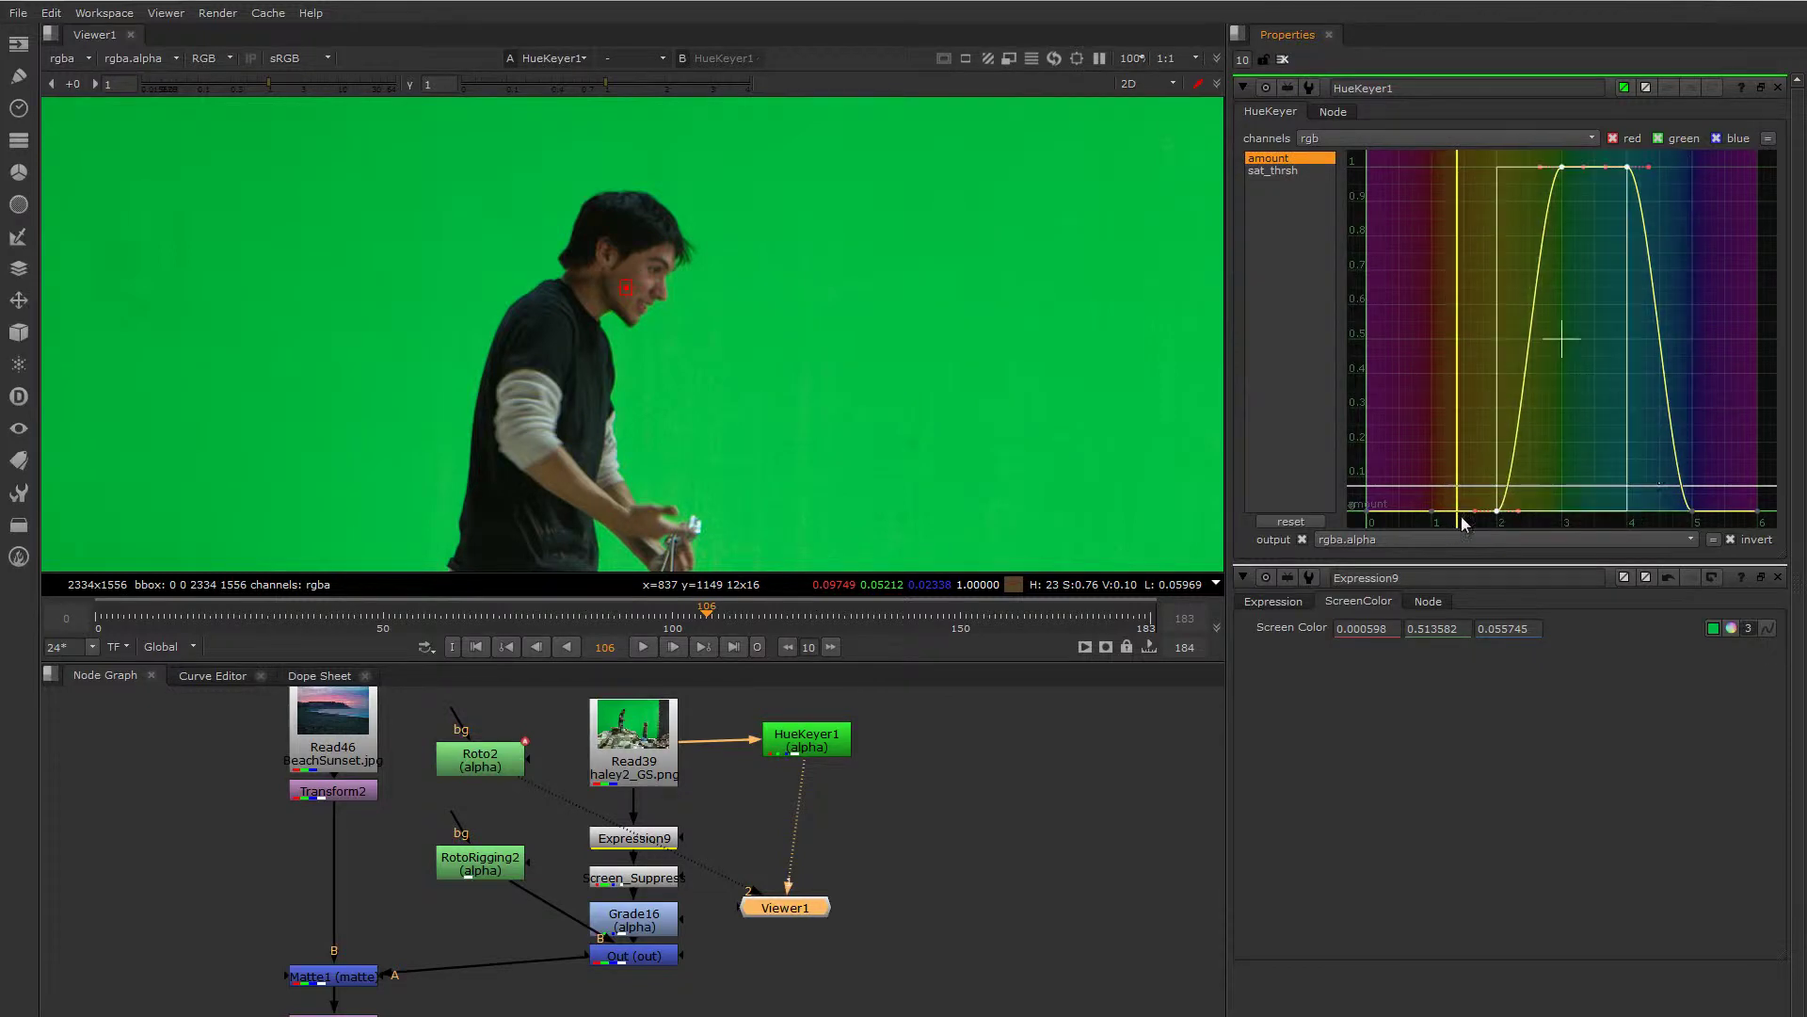
pyautogui.moveTo(1750, 171); pyautogui.dragTo(1459, 517)
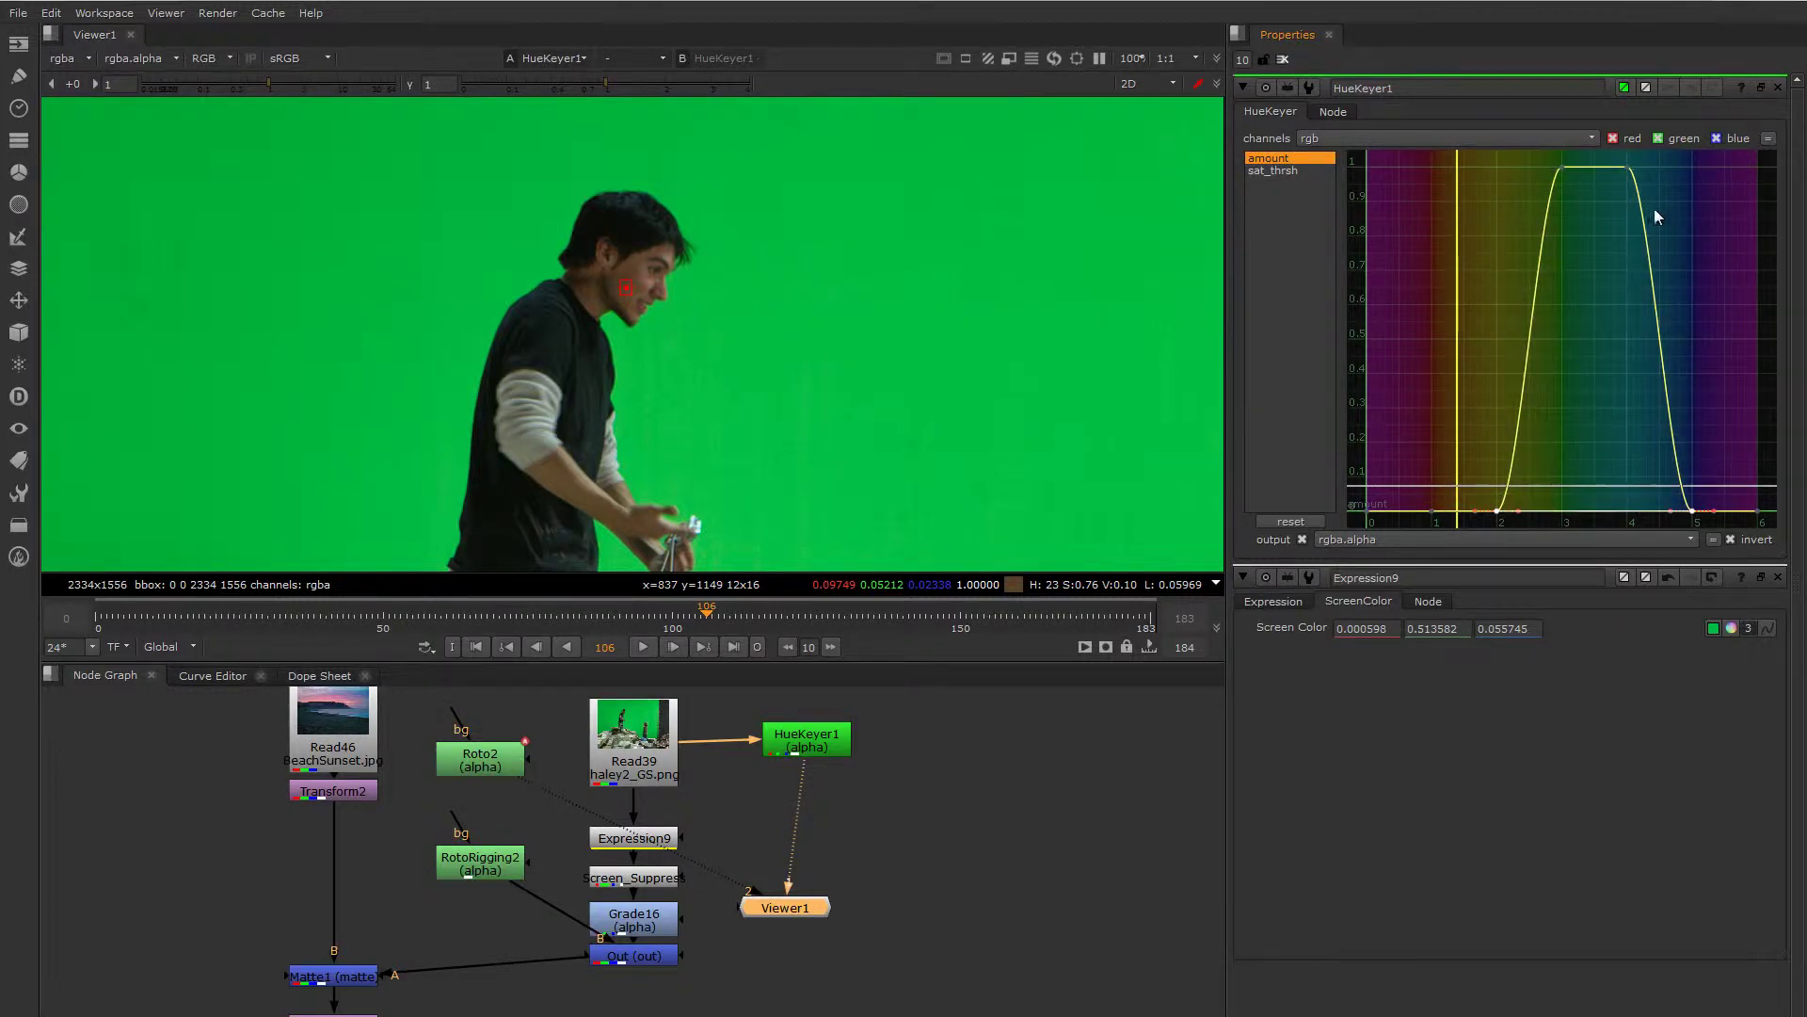
pyautogui.moveTo(1447, 176); pyautogui.dragTo(1731, 523)
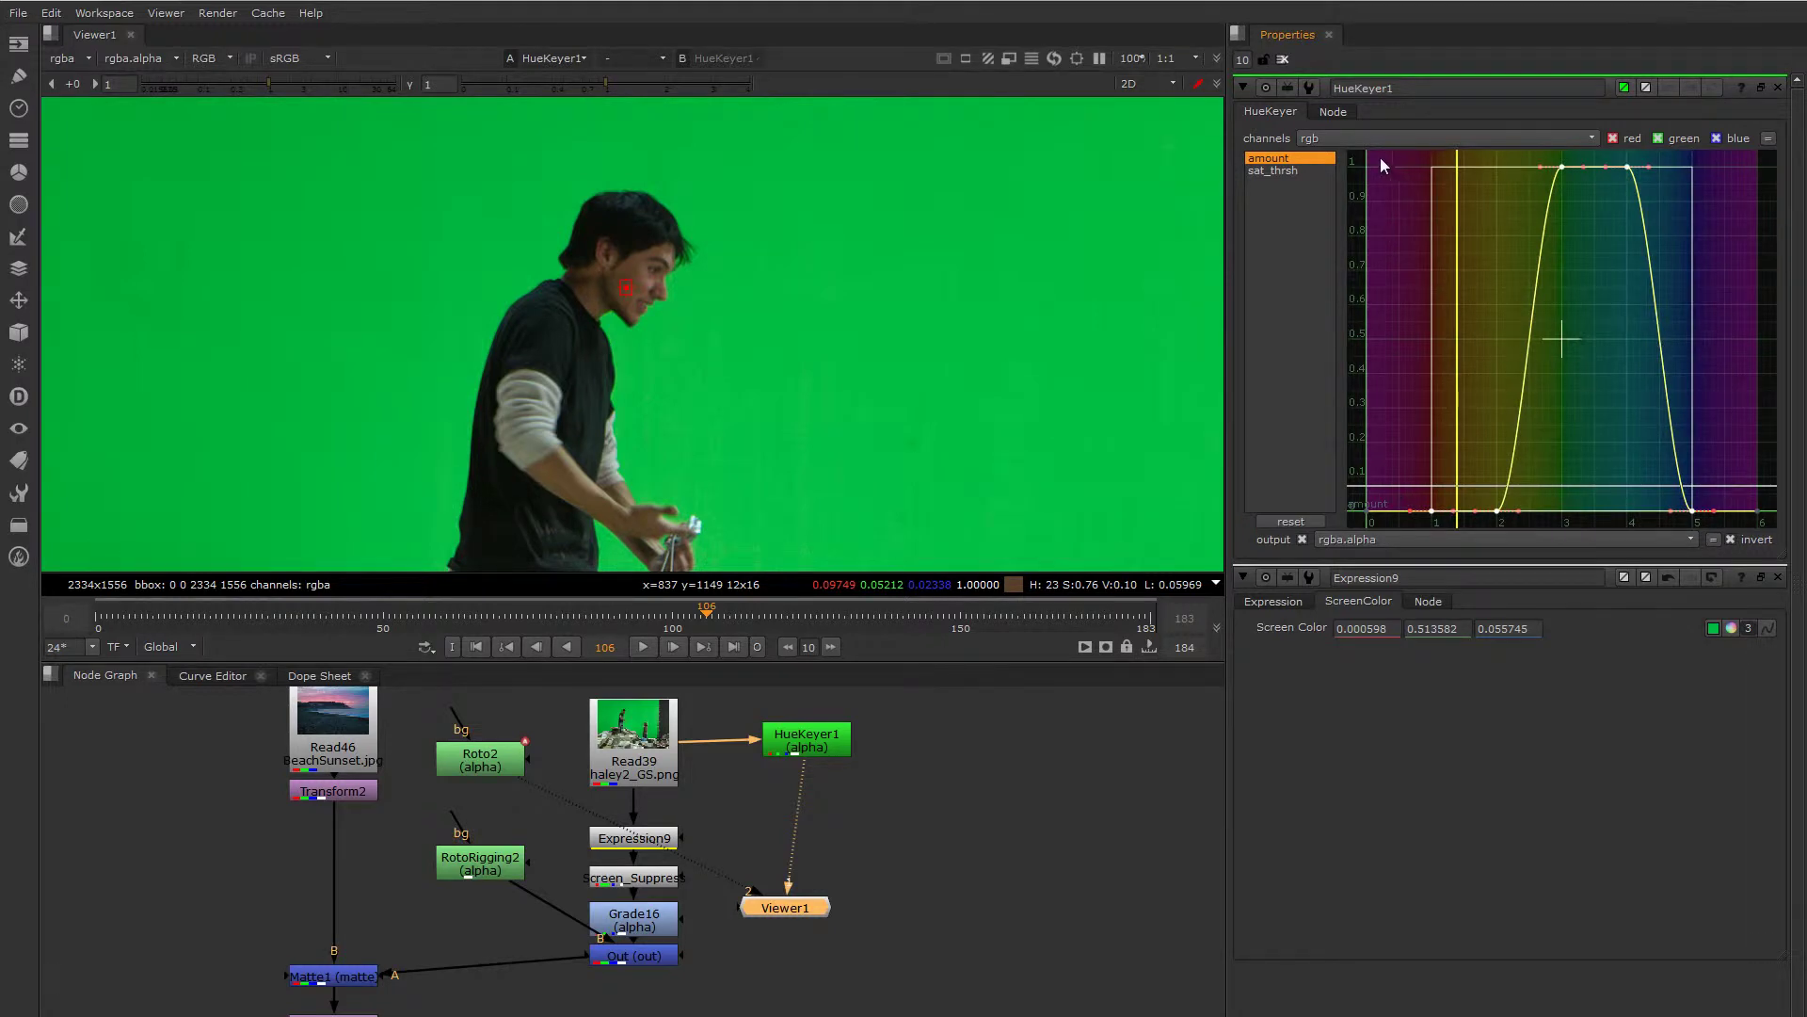
pyautogui.moveTo(1380, 157); pyautogui.dragTo(1732, 506)
pyautogui.moveTo(1695, 382); pyautogui.dragTo(1550, 382)
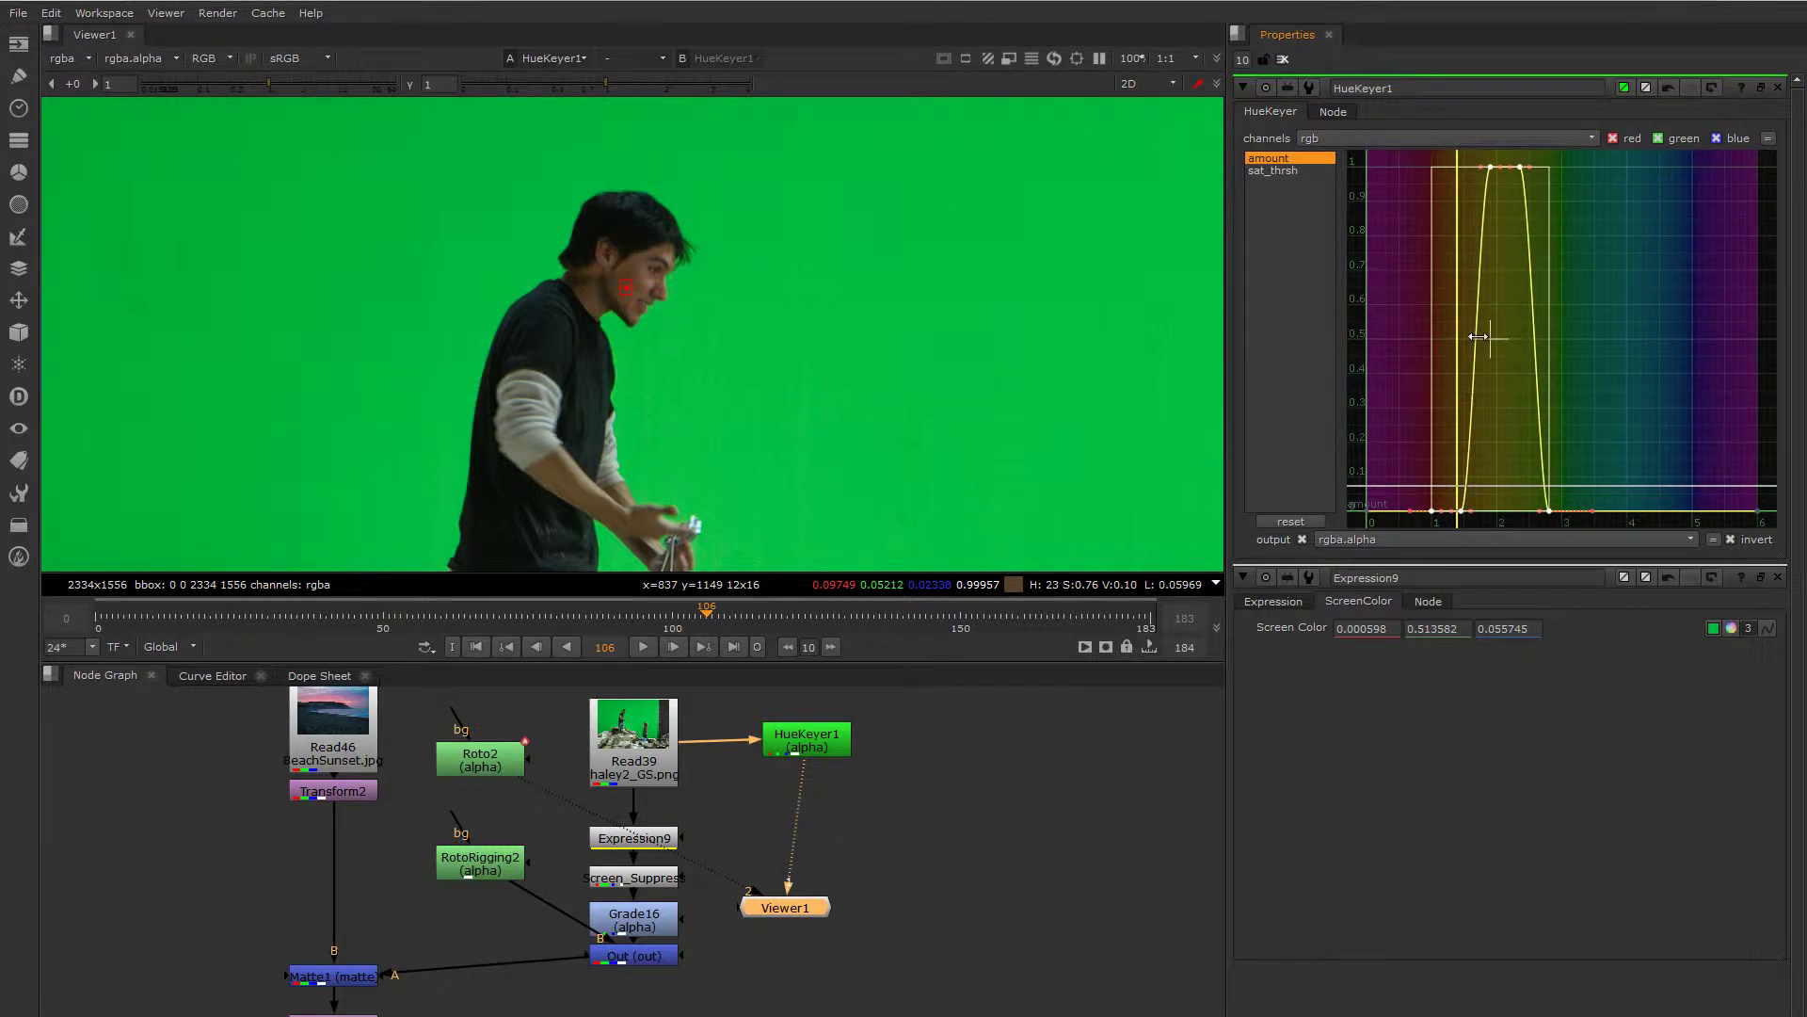
pyautogui.moveTo(1471, 339); pyautogui.dragTo(1425, 340)
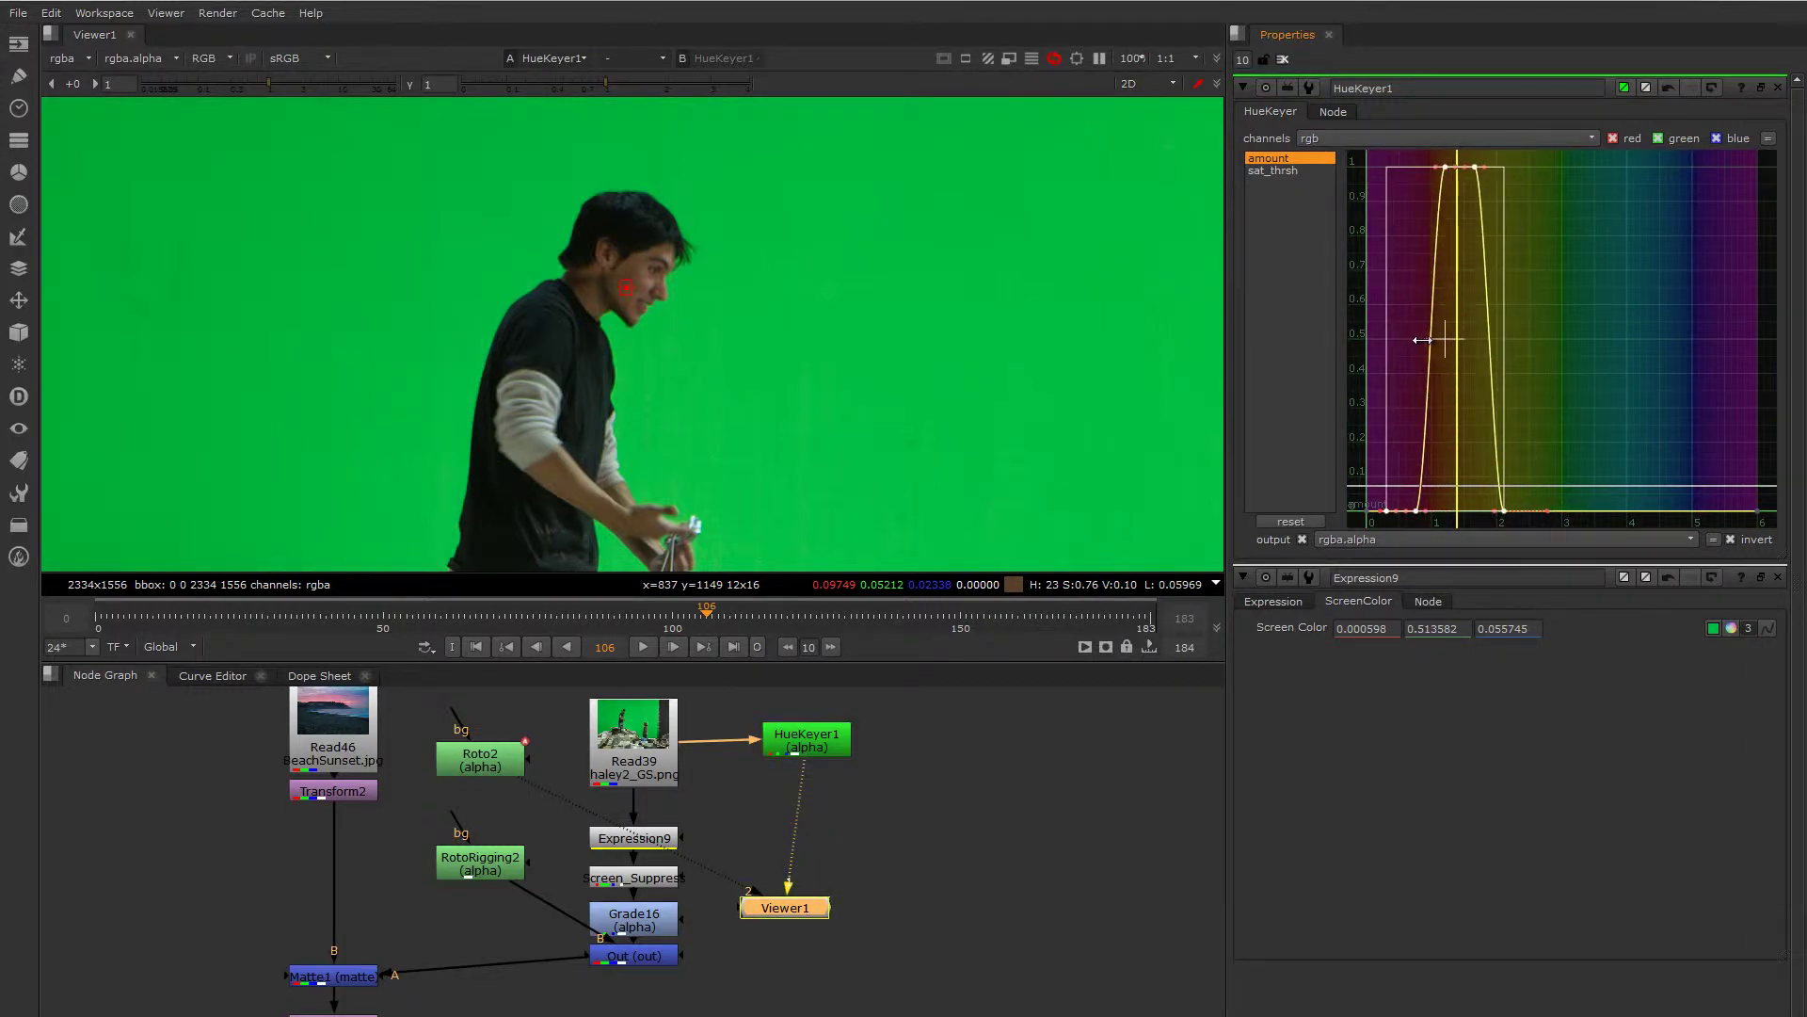
pyautogui.moveTo(1422, 340); pyautogui.dragTo(1420, 340)
pyautogui.click(1549, 307)
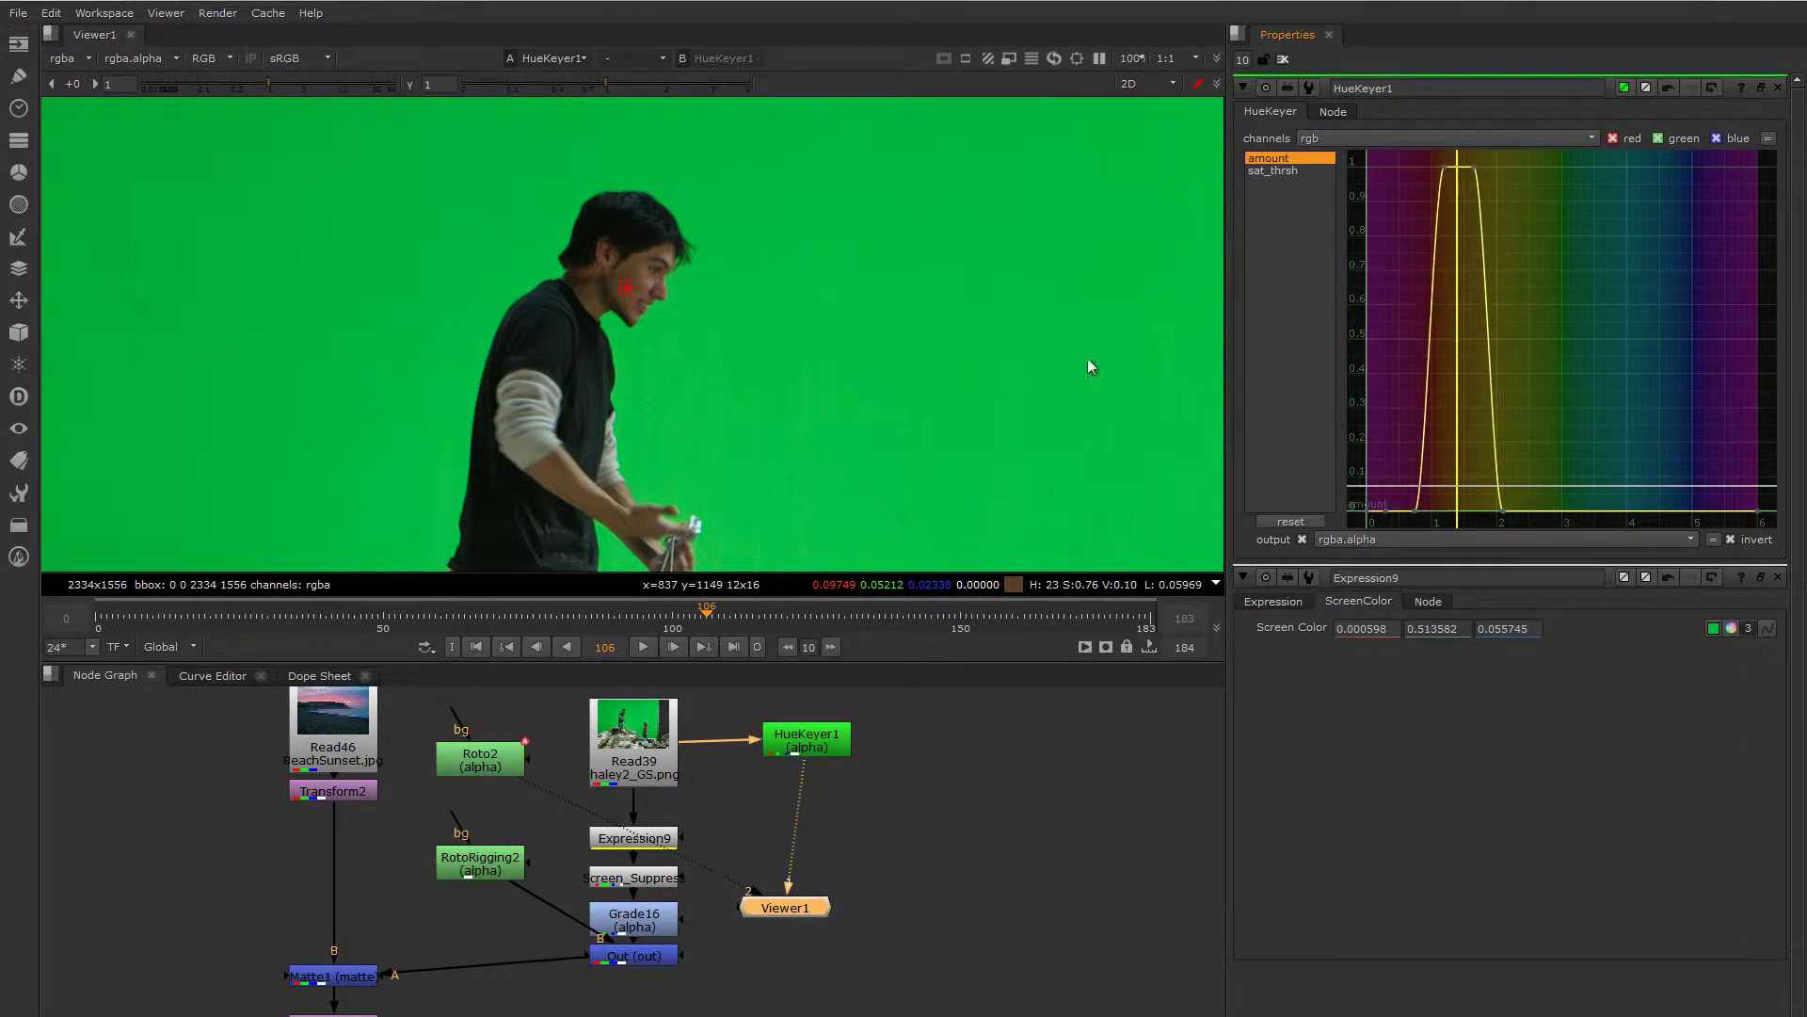
# - Show the alpha matte for both figures and turn off the keyer's invert option
pyautogui.press('a')
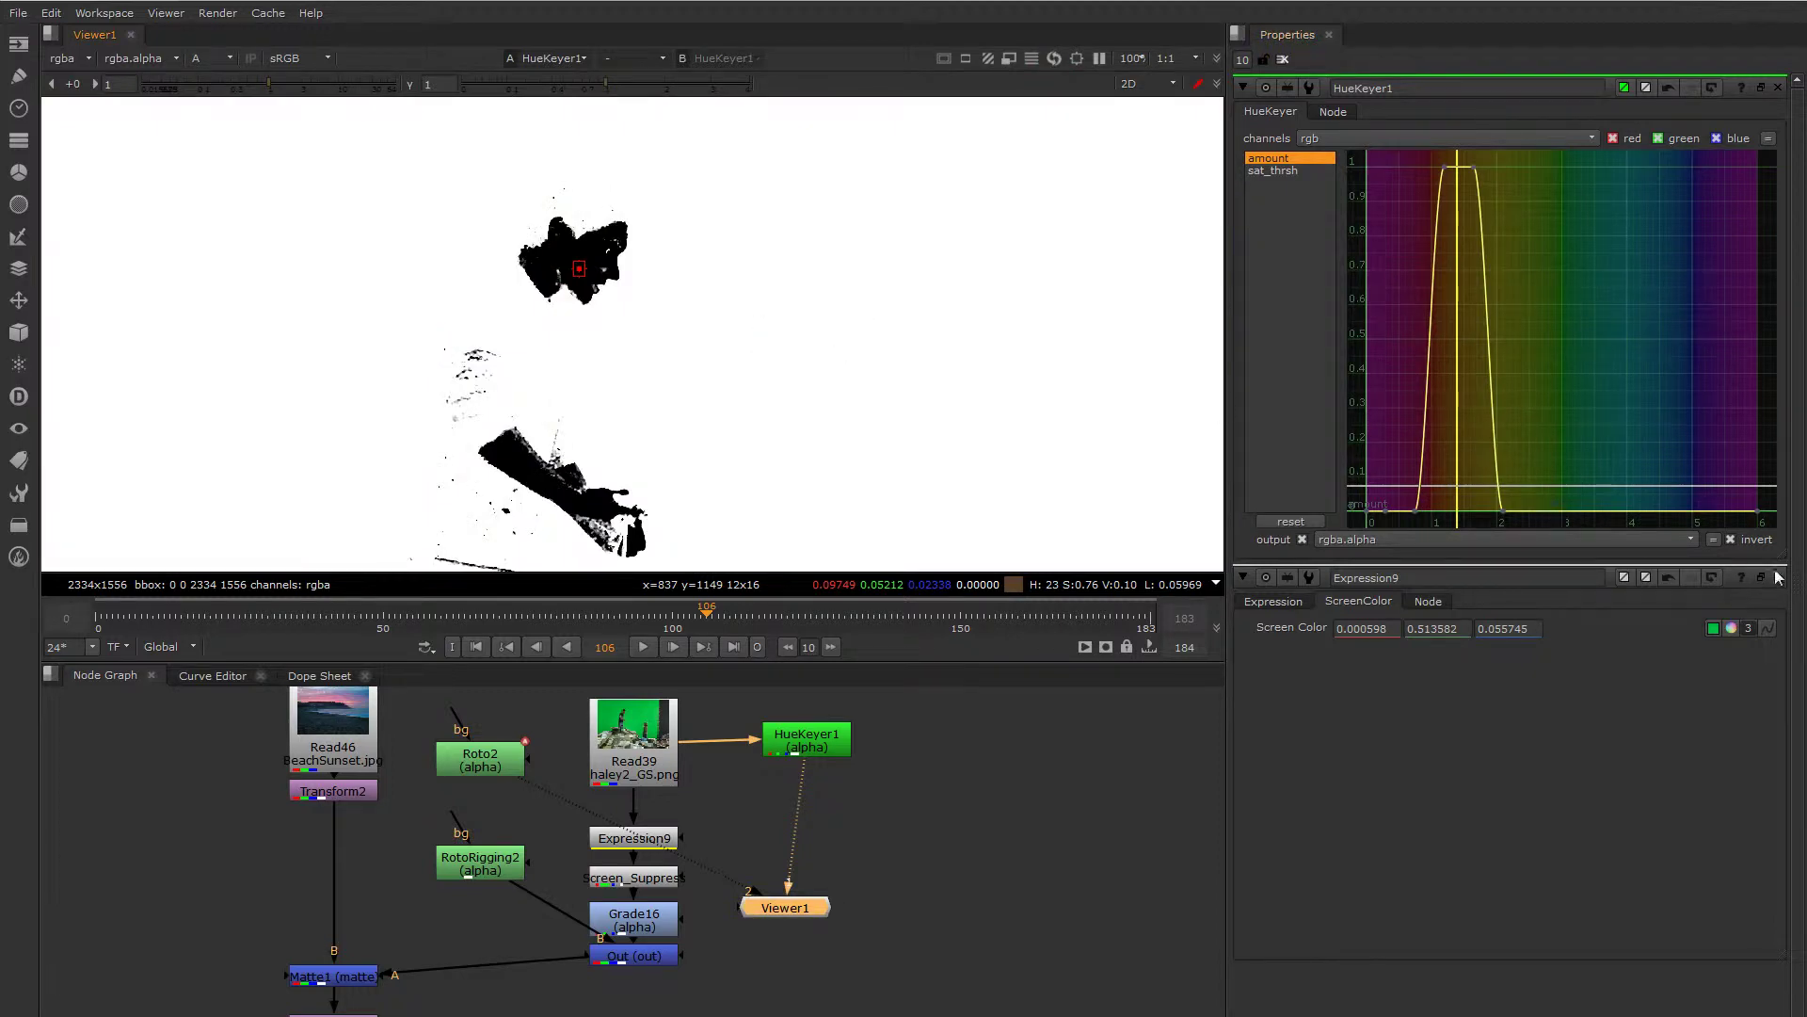
pyautogui.click(1731, 540)
pyautogui.scroll(-2, 674, 382)
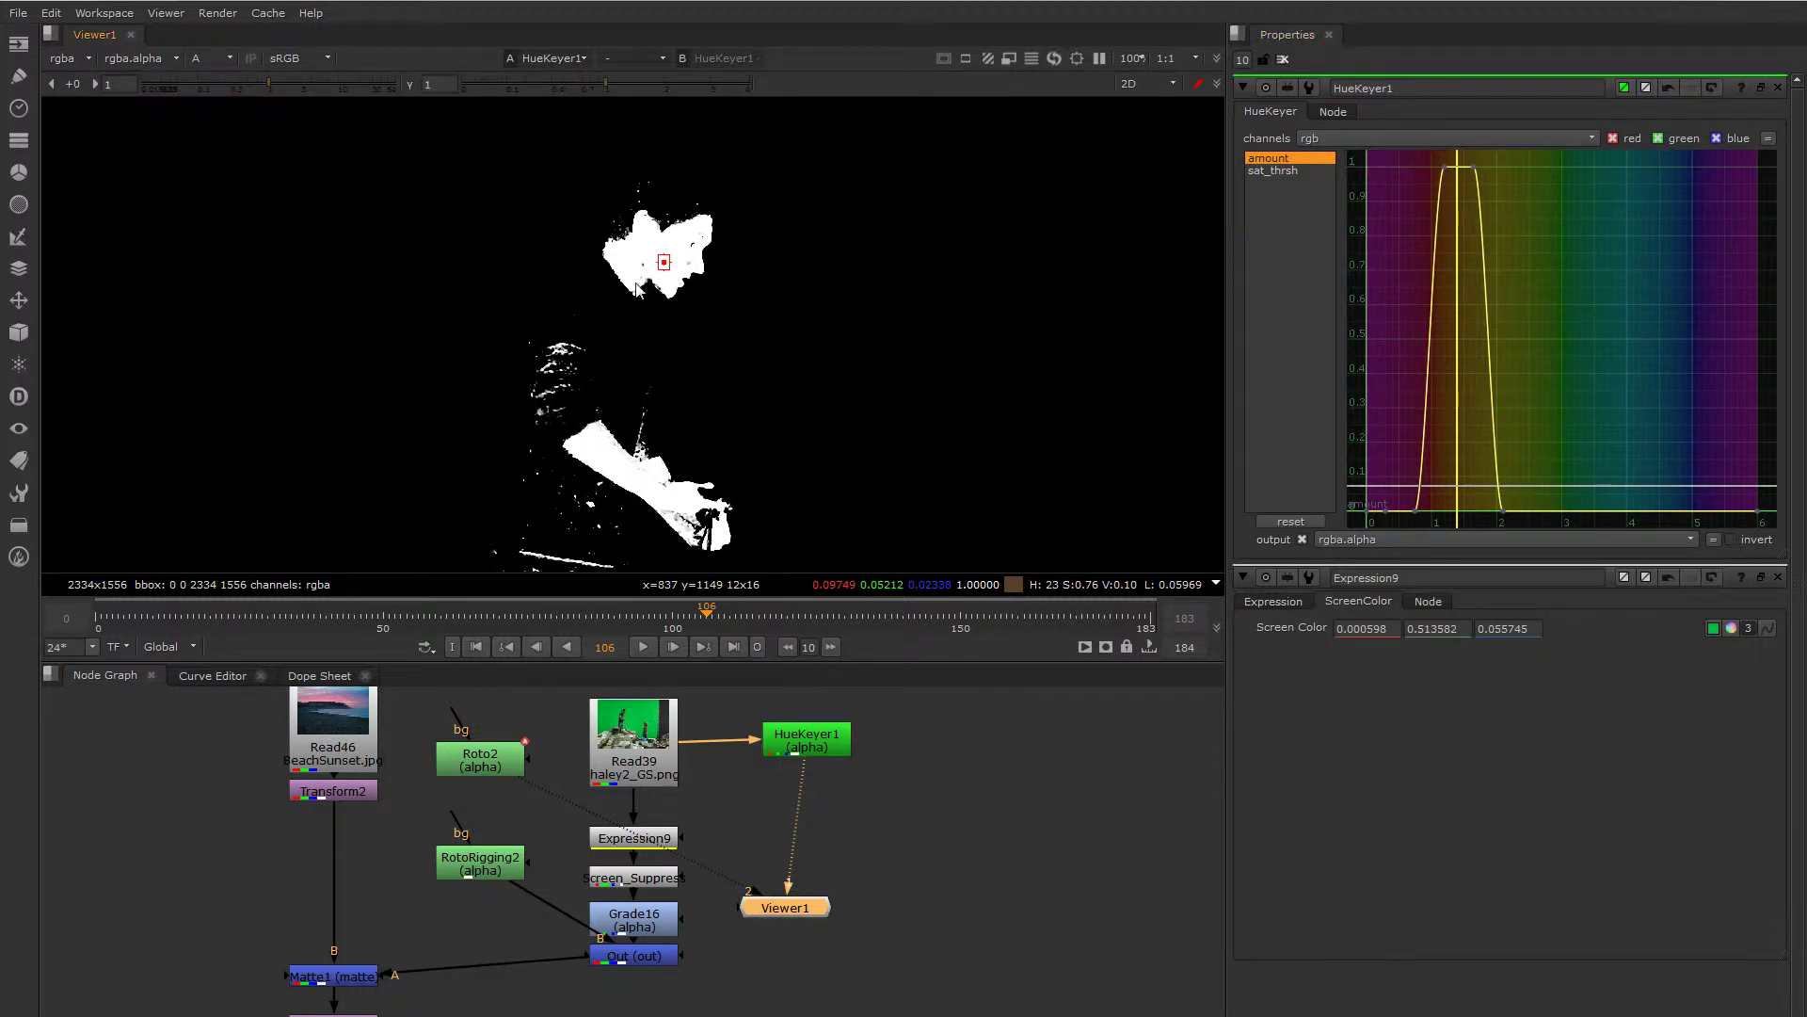
pyautogui.scroll(-2, 716, 366)
pyautogui.moveTo(833, 437); pyautogui.dragTo(816, 336, button='middle')
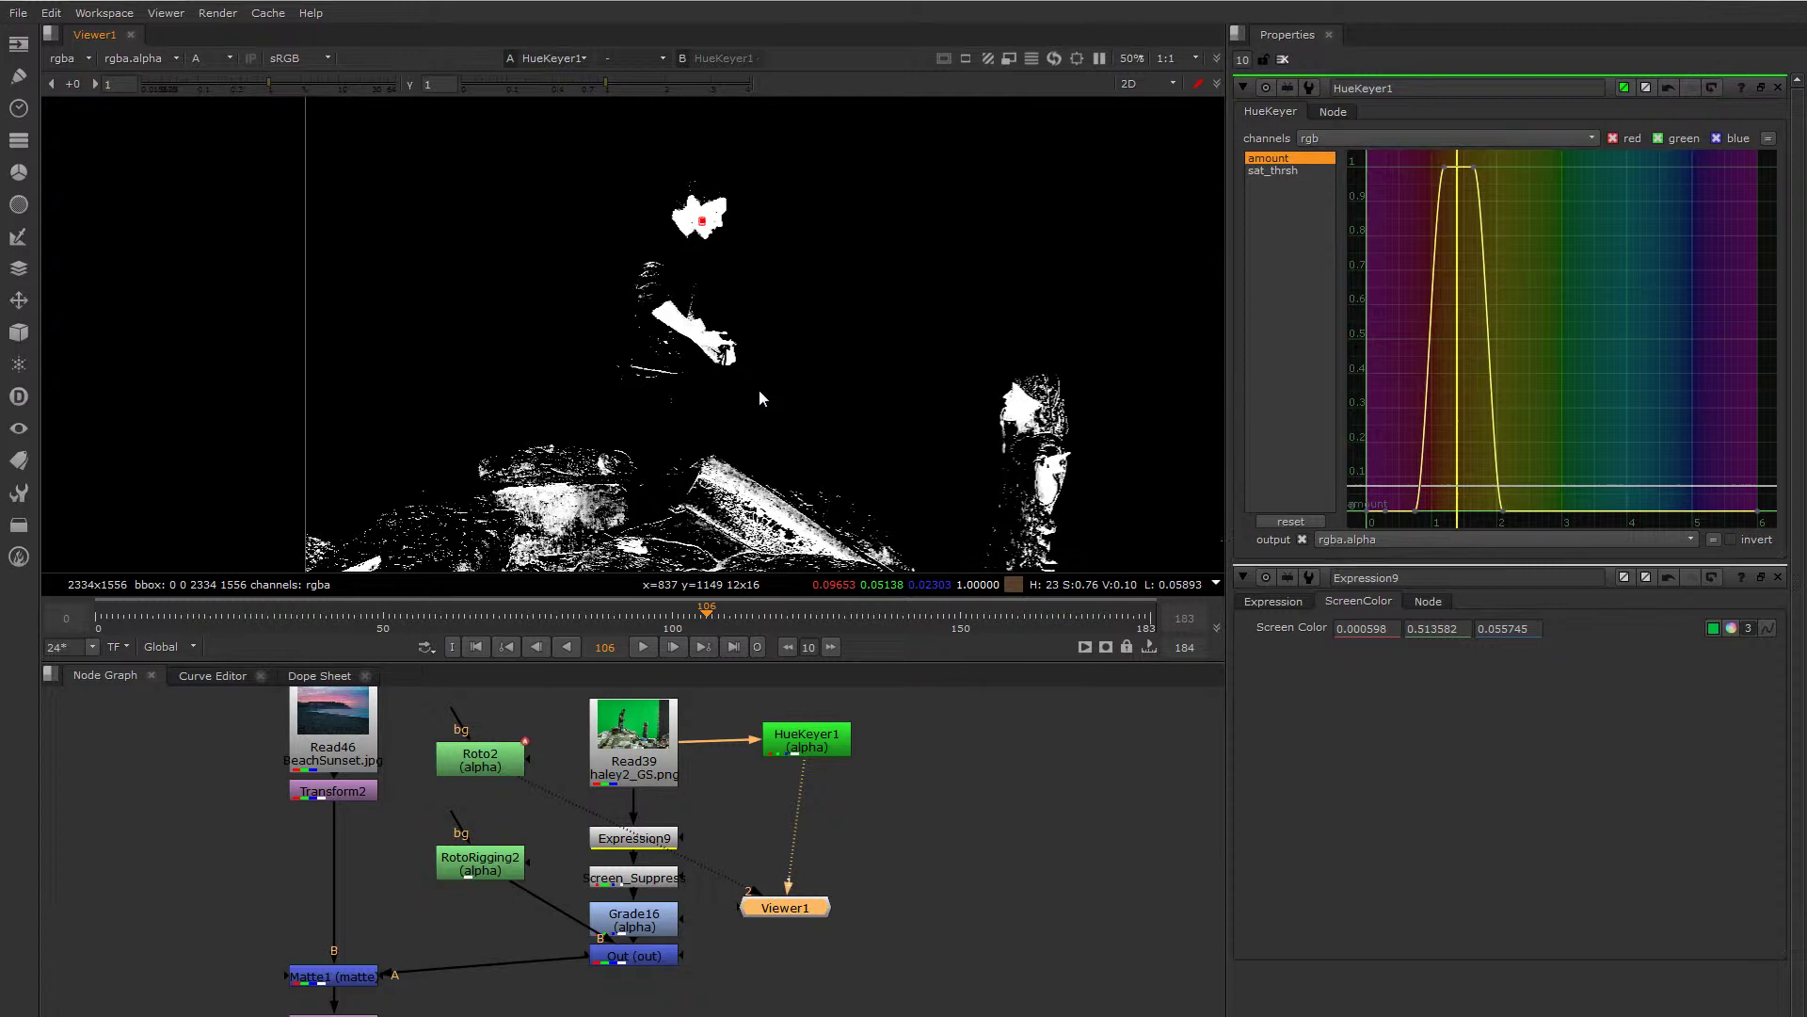
# - Reshape the amount curve's bump so its base points sit at about 0.6 and 2.0
pyautogui.moveTo(1391, 165); pyautogui.dragTo(1527, 506)
pyautogui.moveTo(1500, 416); pyautogui.dragTo(1387, 397)
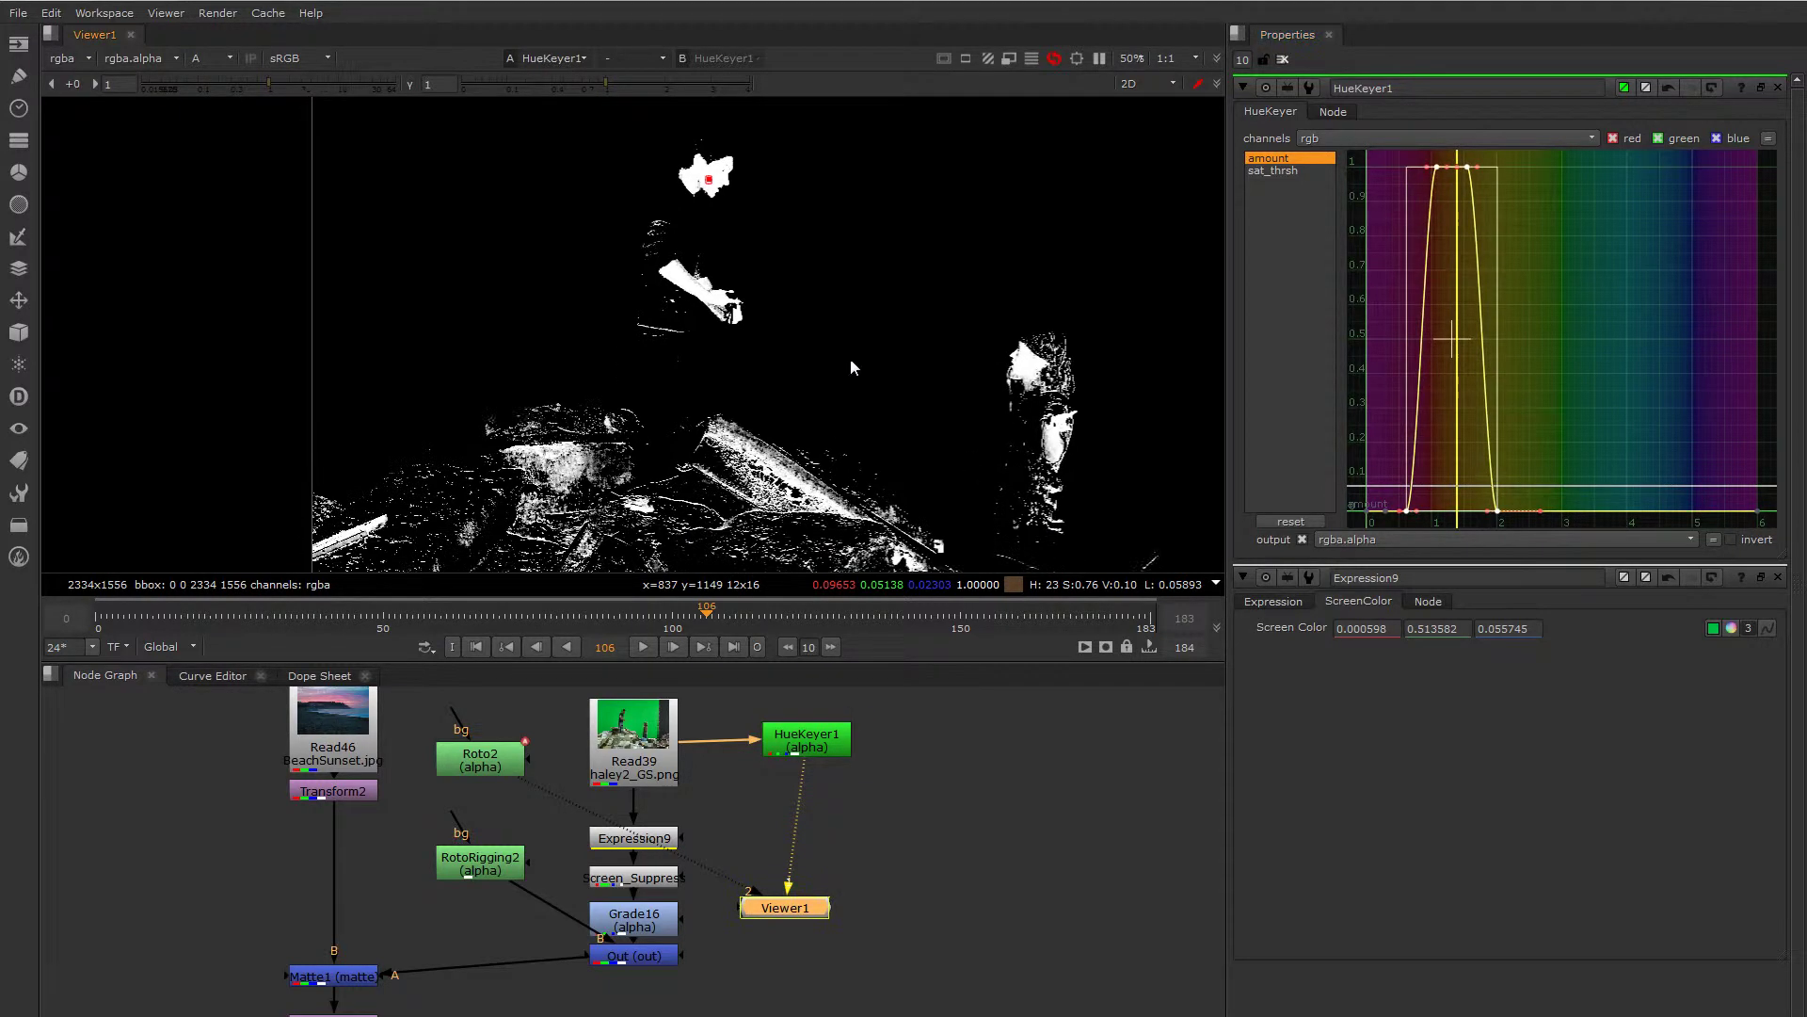
pyautogui.moveTo(854, 441); pyautogui.dragTo(877, 386, button='middle')
pyautogui.scroll(-1, 885, 392)
pyautogui.moveTo(804, 442); pyautogui.dragTo(721, 422, button='middle')
# - Compare the alpha matte with the colour image and widen the amount bump to base points at about 0.4 and 2.1
pyautogui.press('a')
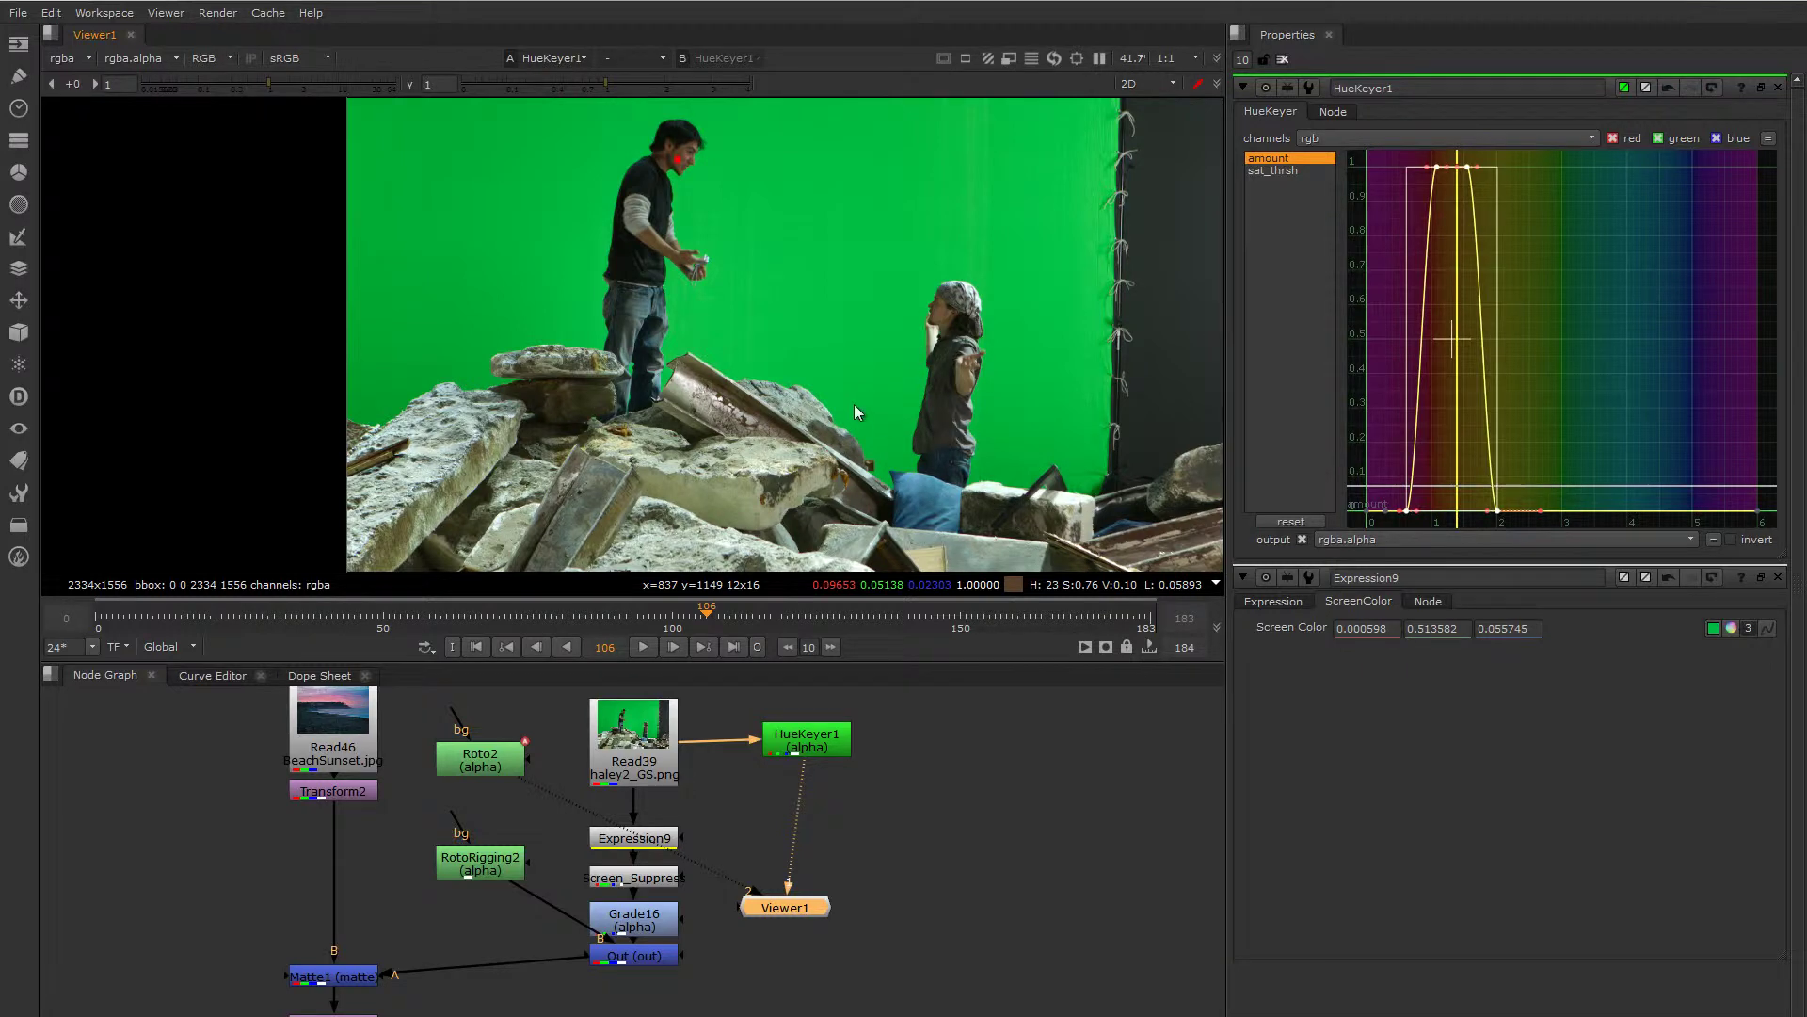
pyautogui.press('a')
pyautogui.scroll(3, 906, 382)
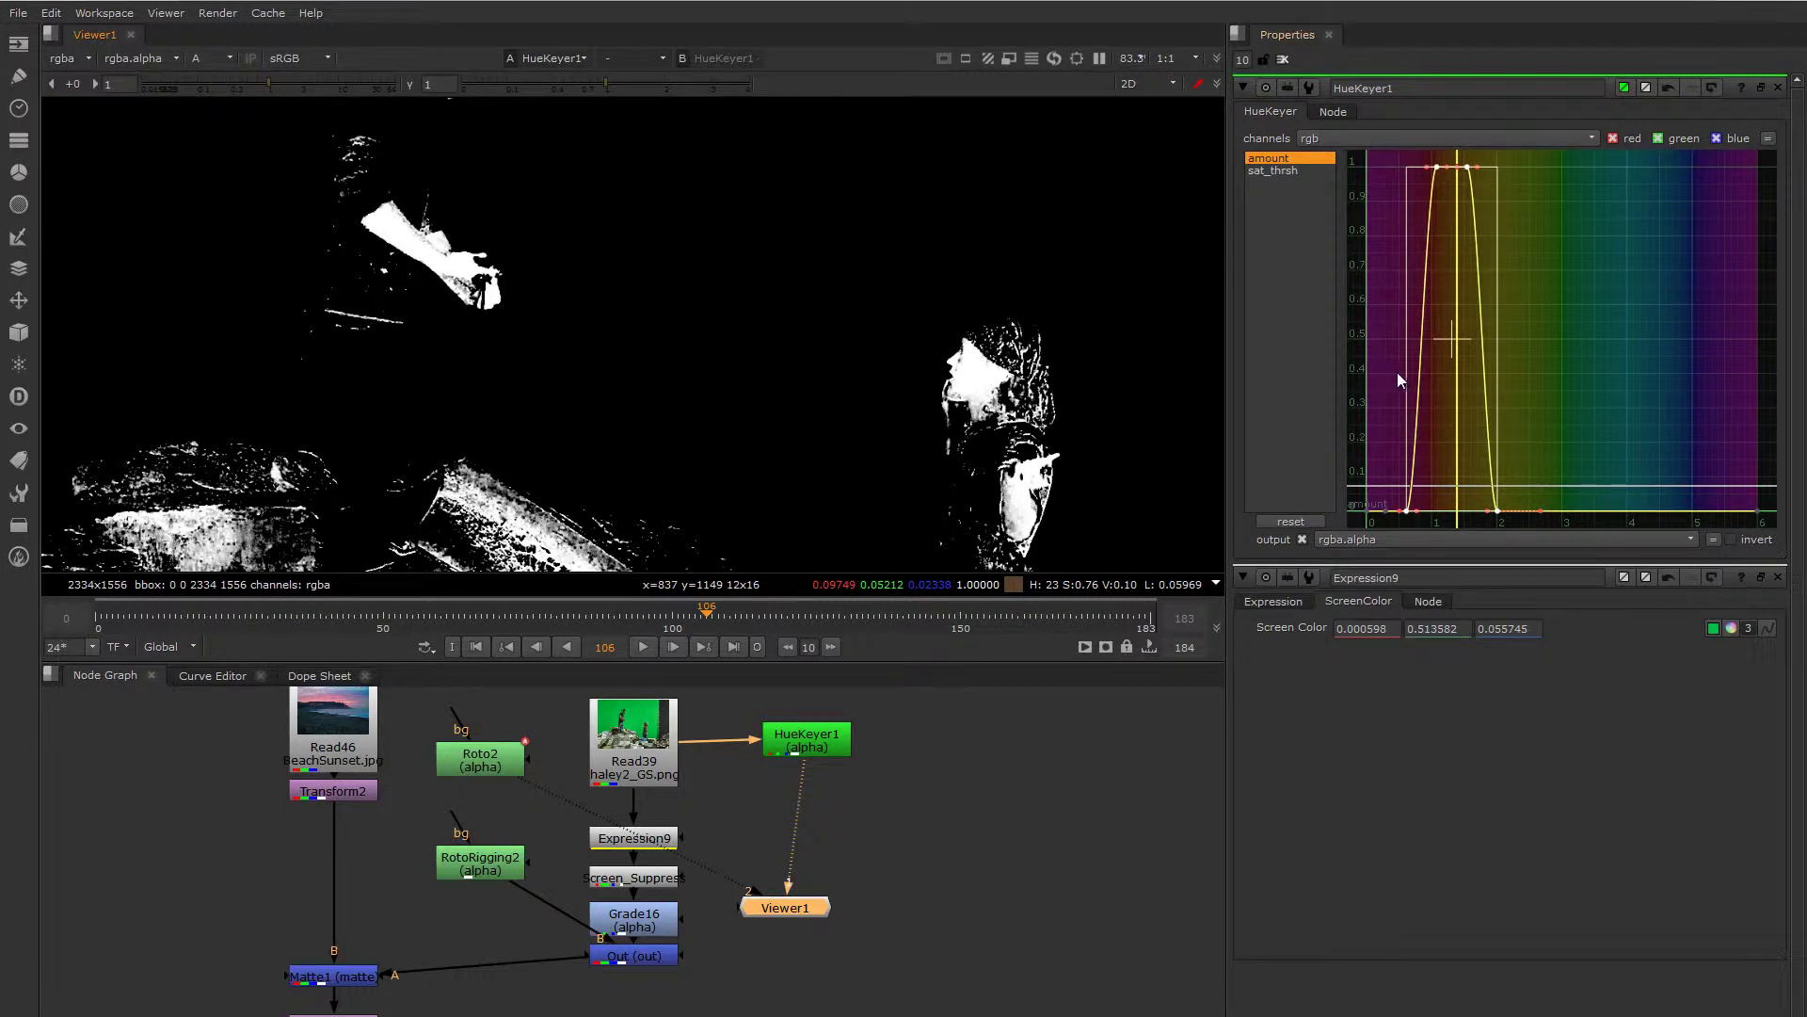
pyautogui.moveTo(1404, 374); pyautogui.dragTo(1502, 370)
pyautogui.scroll(-2, 729, 376)
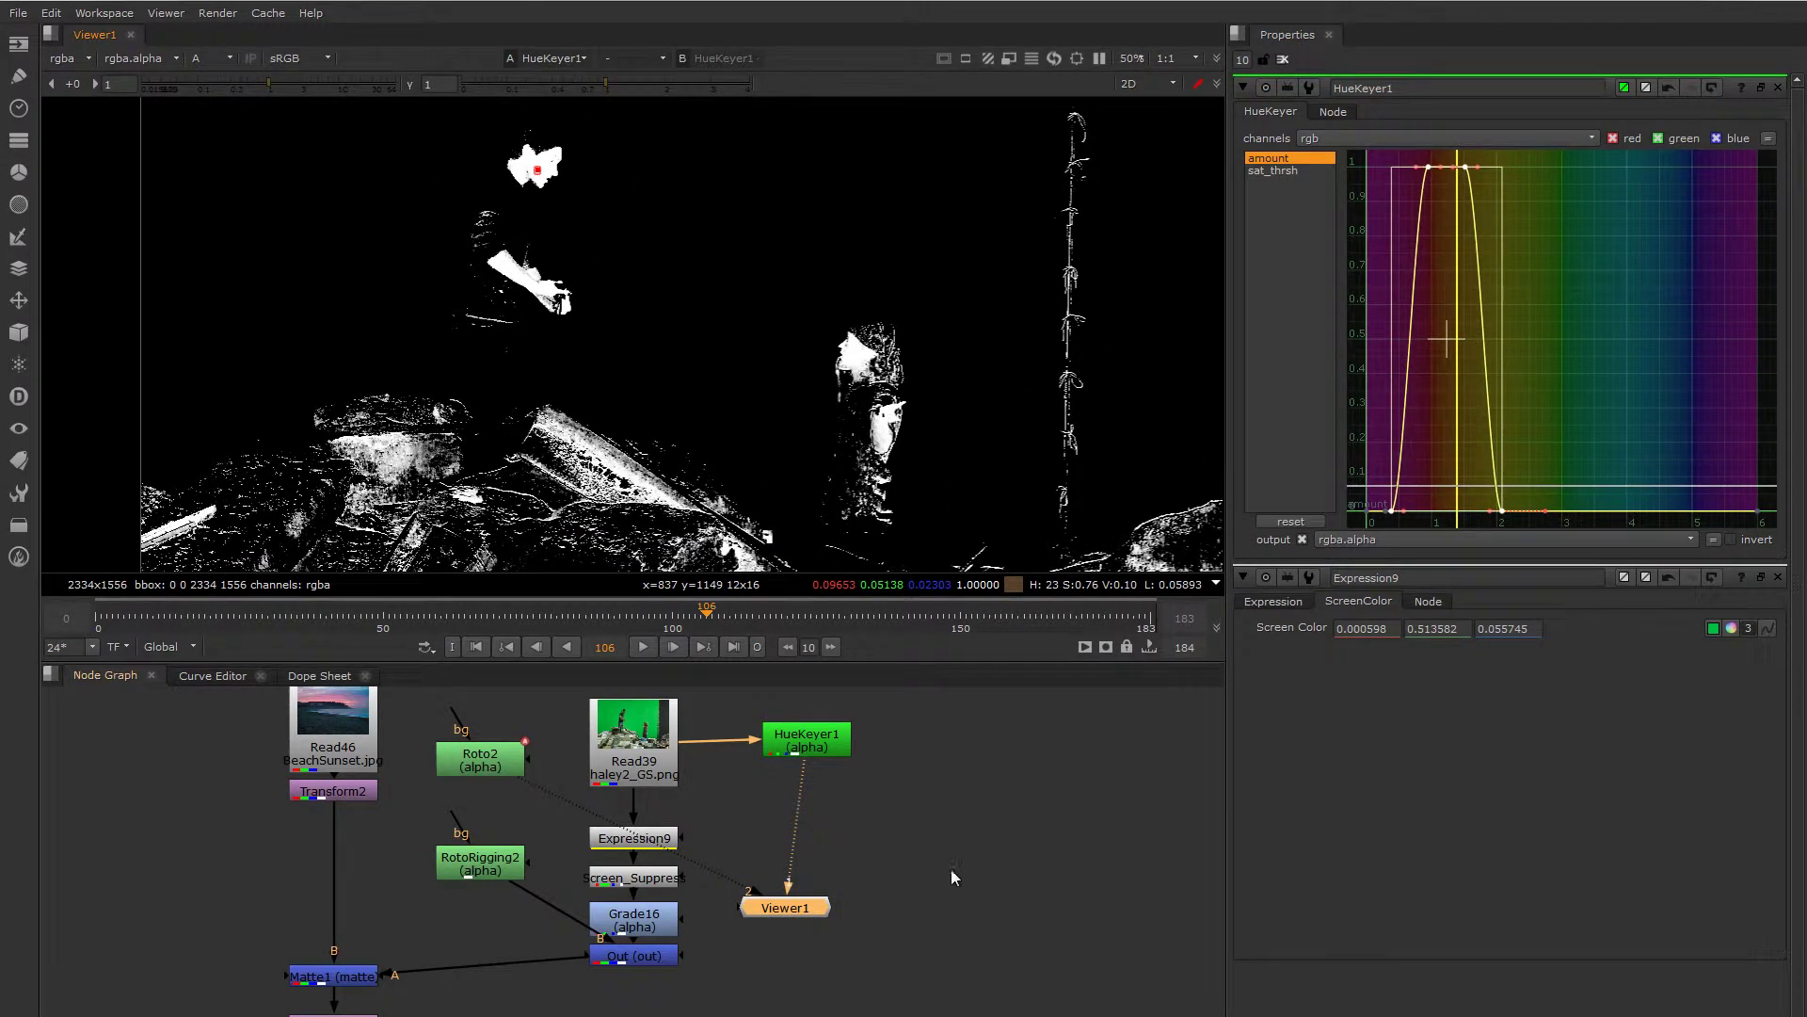
# - Replace HueKeyer1 with a HueCorrect node fed by Read39 and show it in the viewer
pyautogui.click(812, 743)
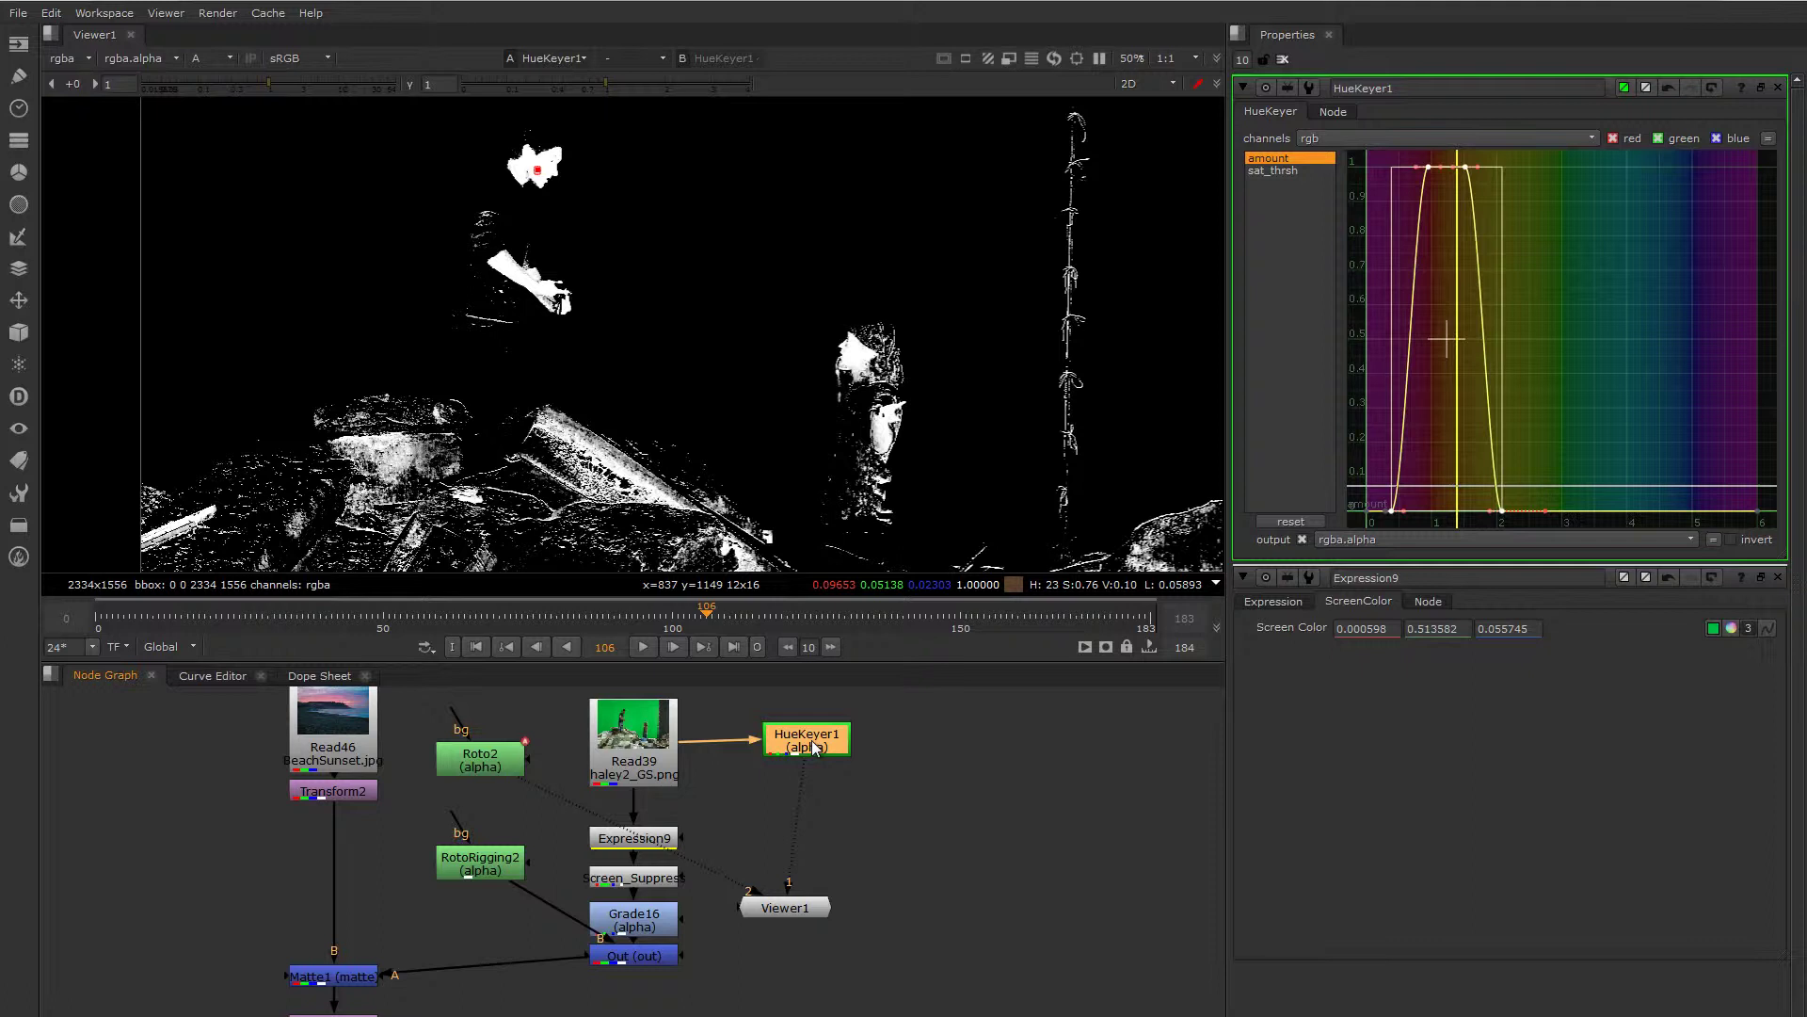
pyautogui.press('Delete')
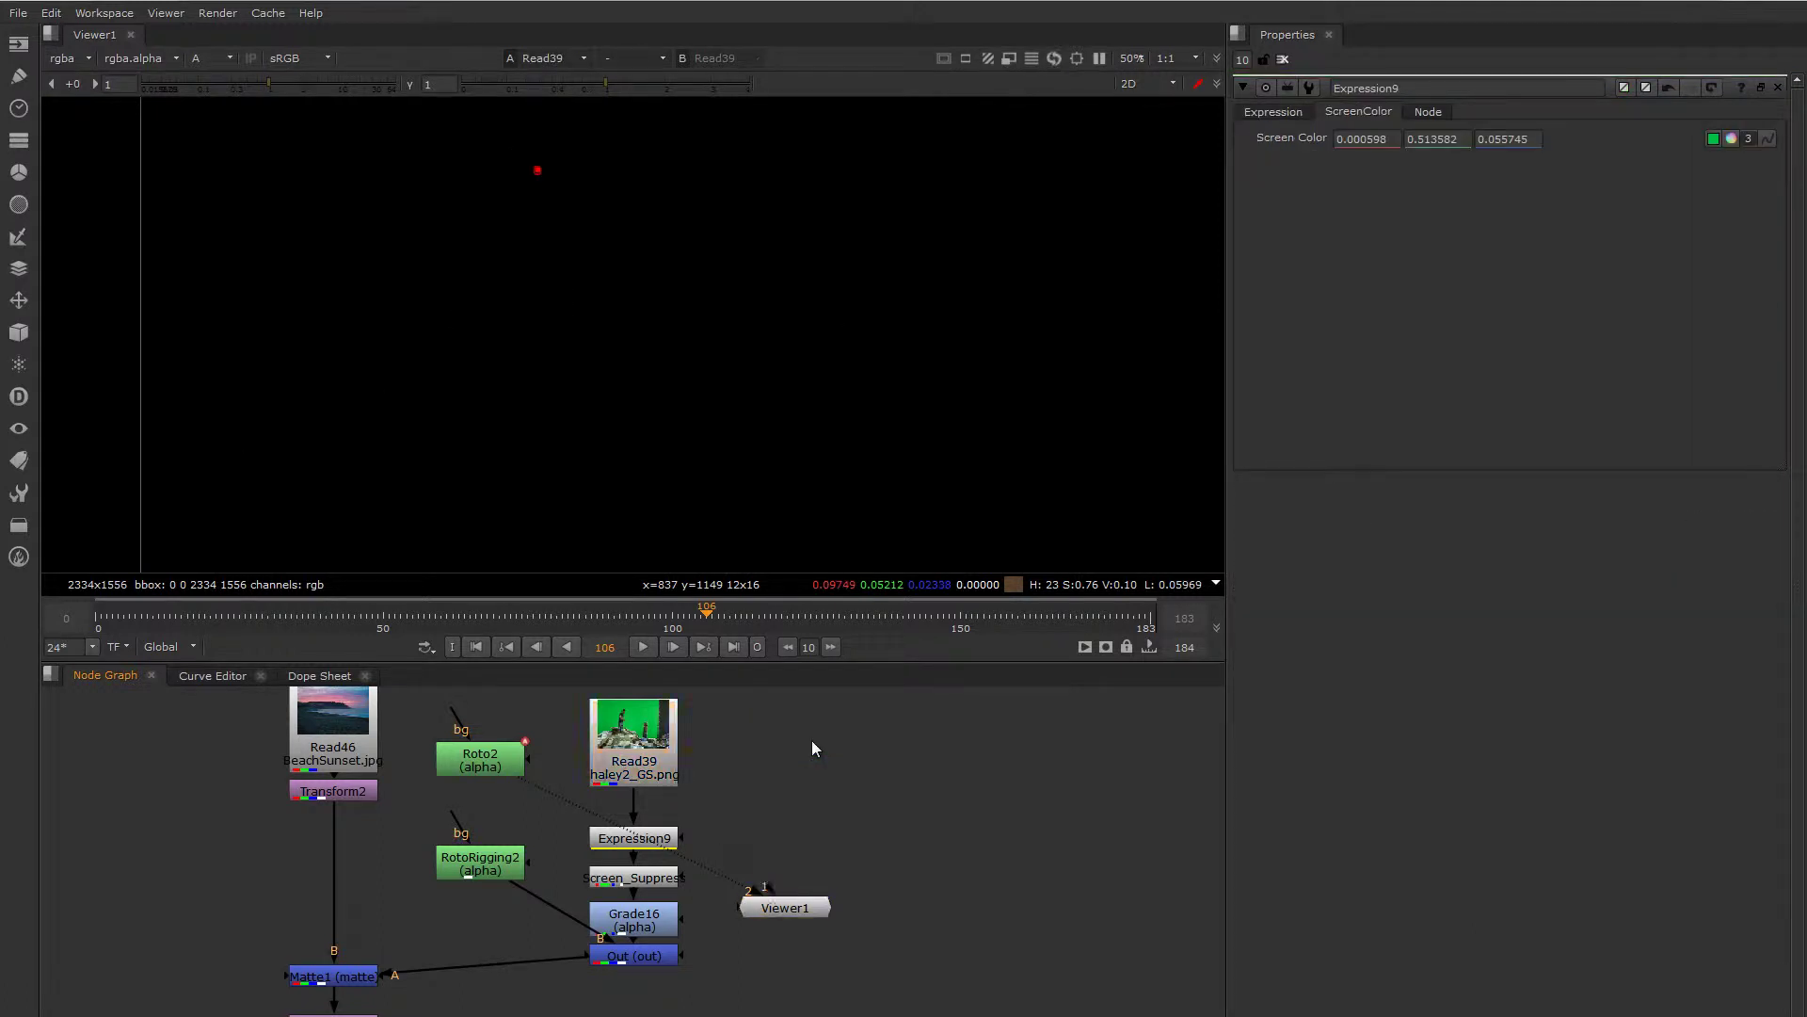
pyautogui.press('Tab')
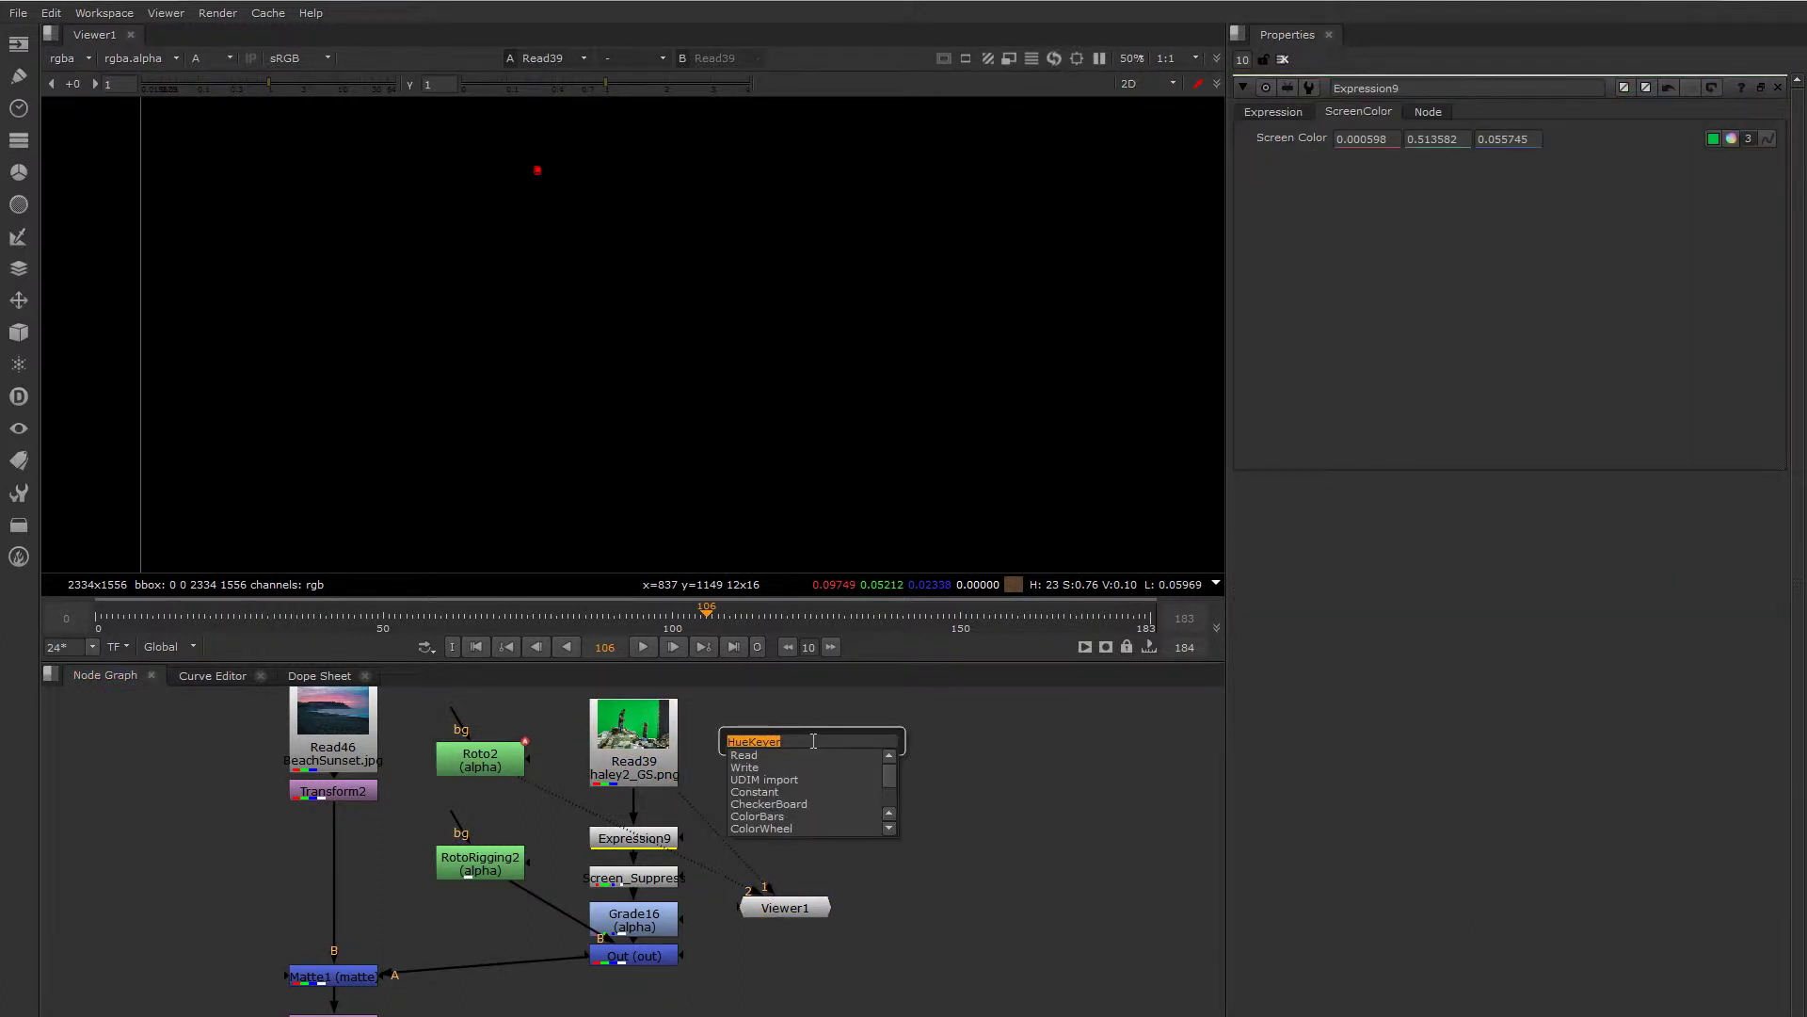
pyautogui.write('huect')
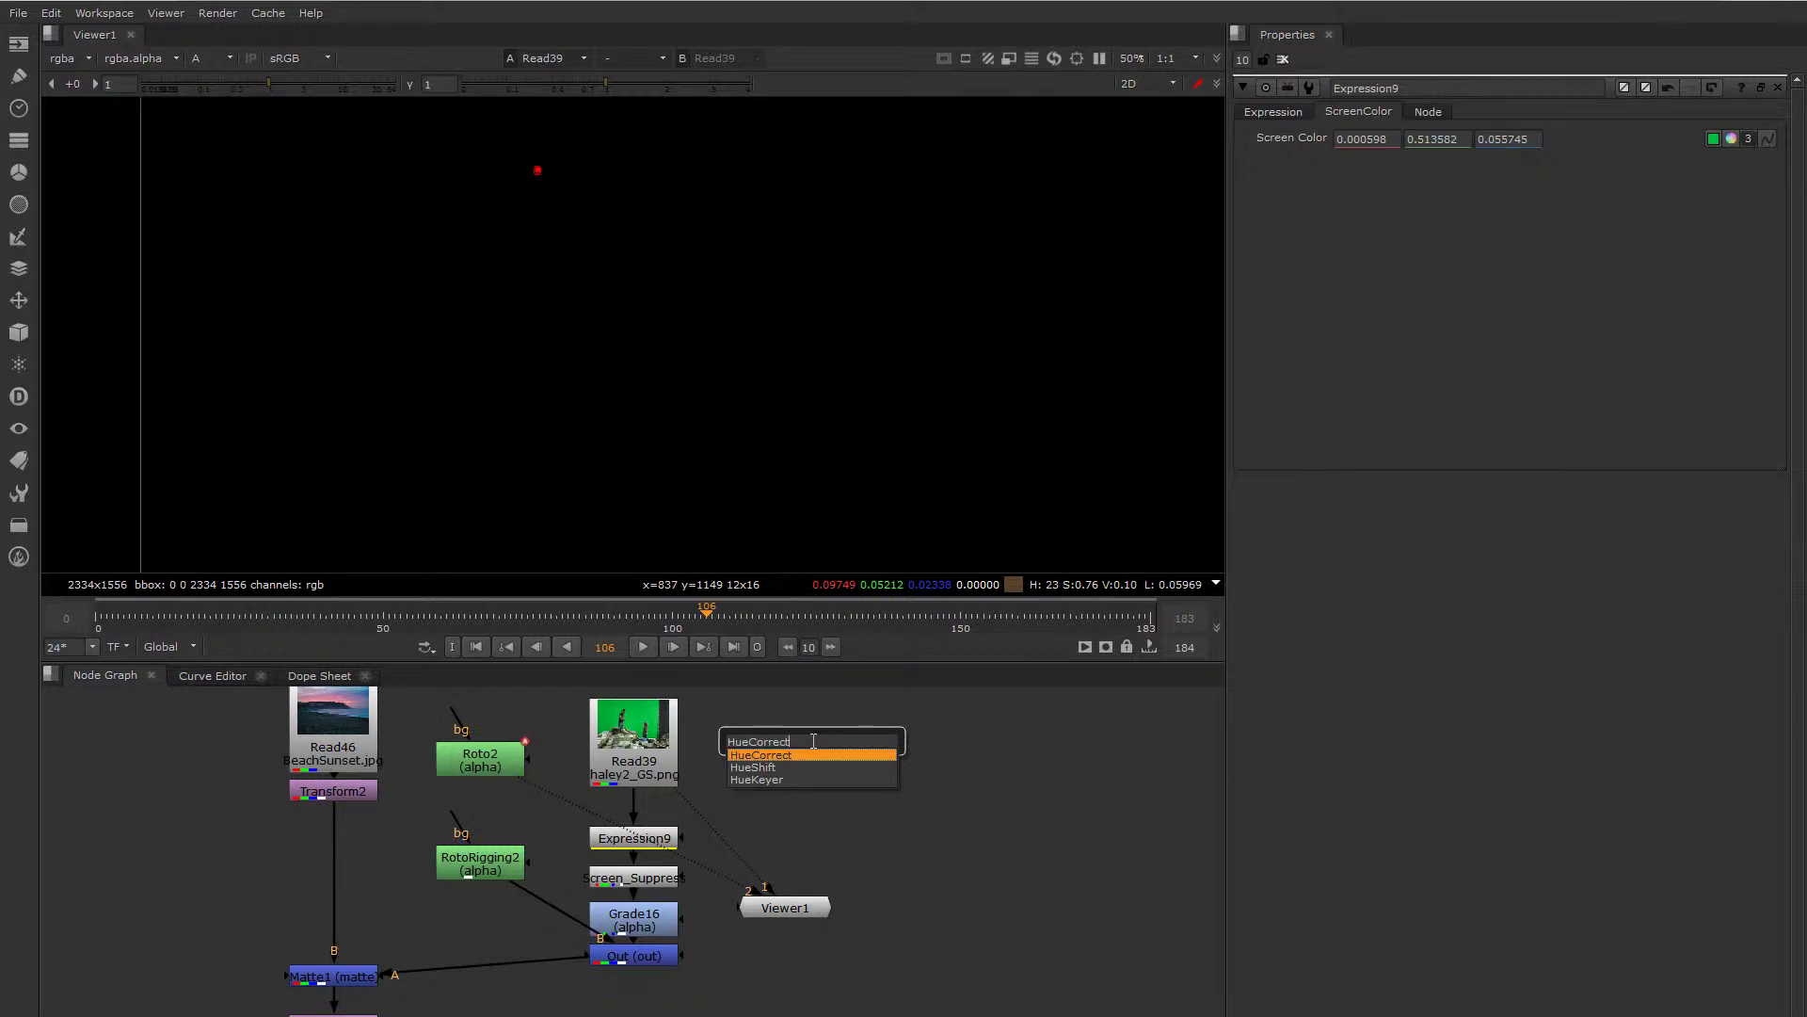
pyautogui.press('Return')
pyautogui.moveTo(788, 782); pyautogui.dragTo(742, 738)
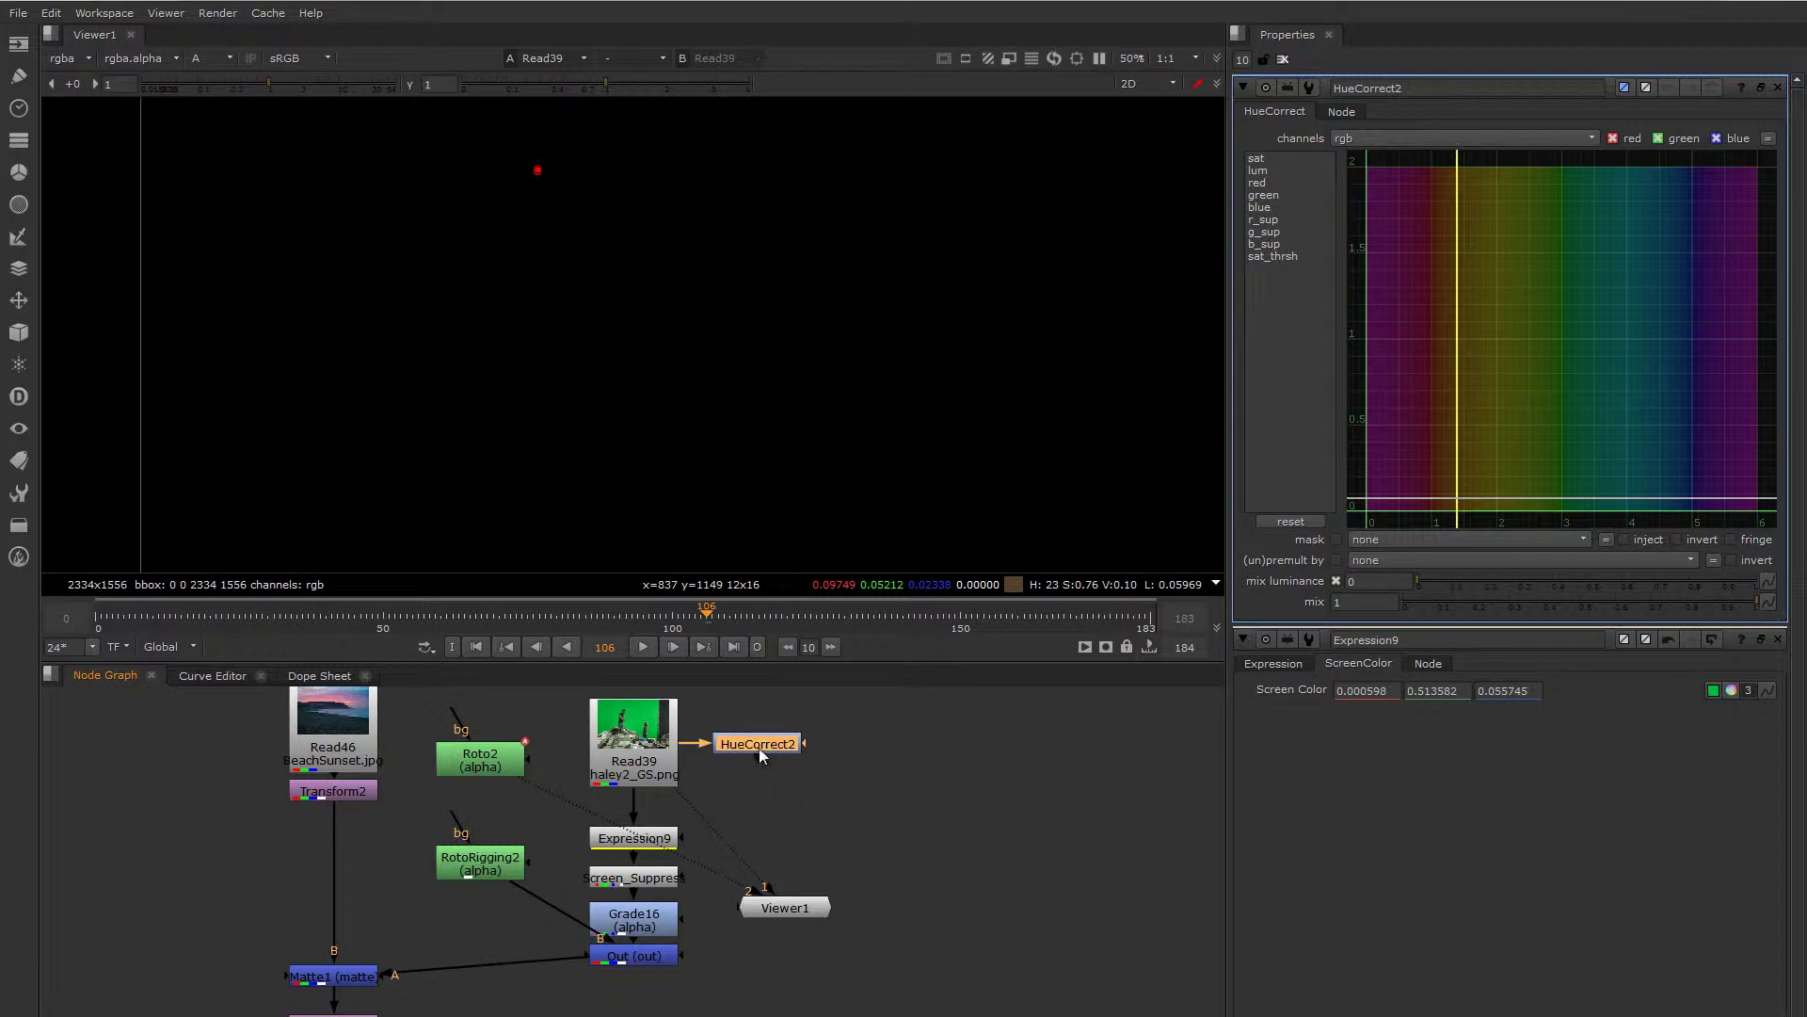
pyautogui.moveTo(760, 755); pyautogui.dragTo(780, 761)
pyautogui.press('1')
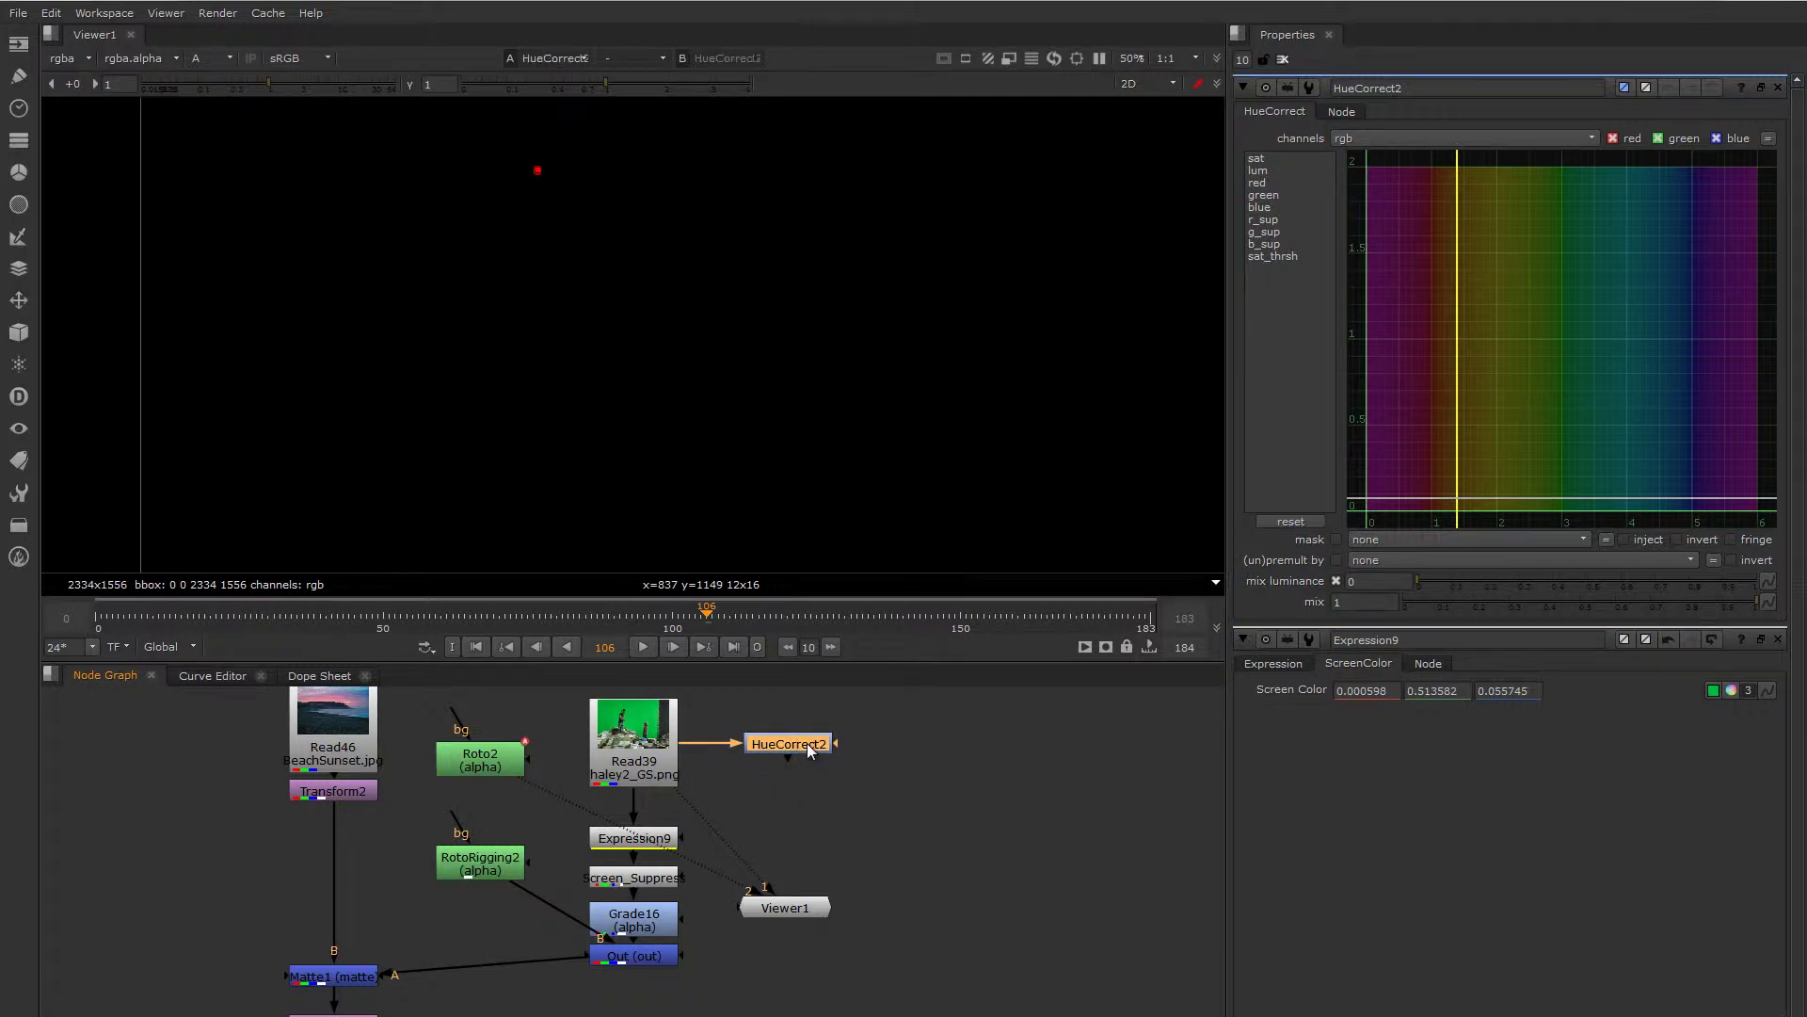
# - Return to the colour image and sample the standing man's cheek to locate the skin hue on the HueCorrect graph
pyautogui.scroll(-1, 750, 354)
pyautogui.press('a')
pyautogui.scroll(-4, 749, 345)
pyautogui.scroll(5, 737, 333)
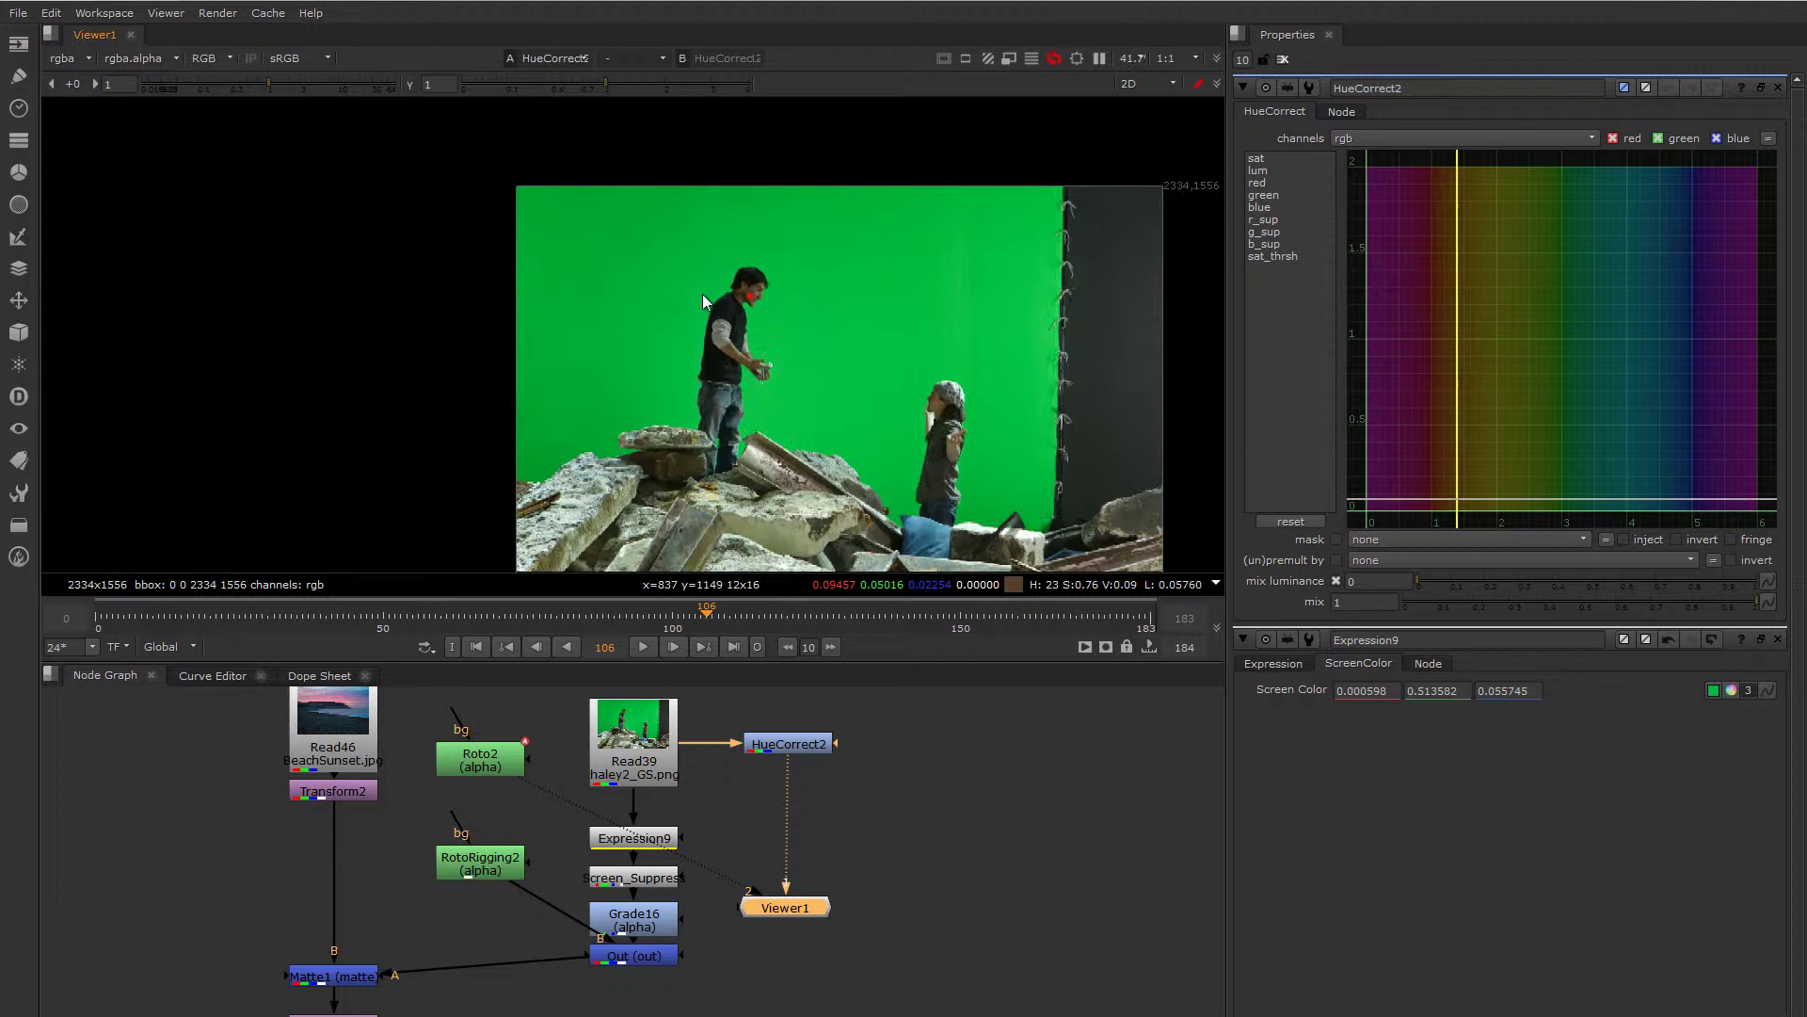
pyautogui.keyDown('ctrl'); pyautogui.keyDown('shift'); pyautogui.moveTo(776, 299); pyautogui.dragTo(792, 309); pyautogui.keyUp('shift'); pyautogui.keyUp('ctrl')
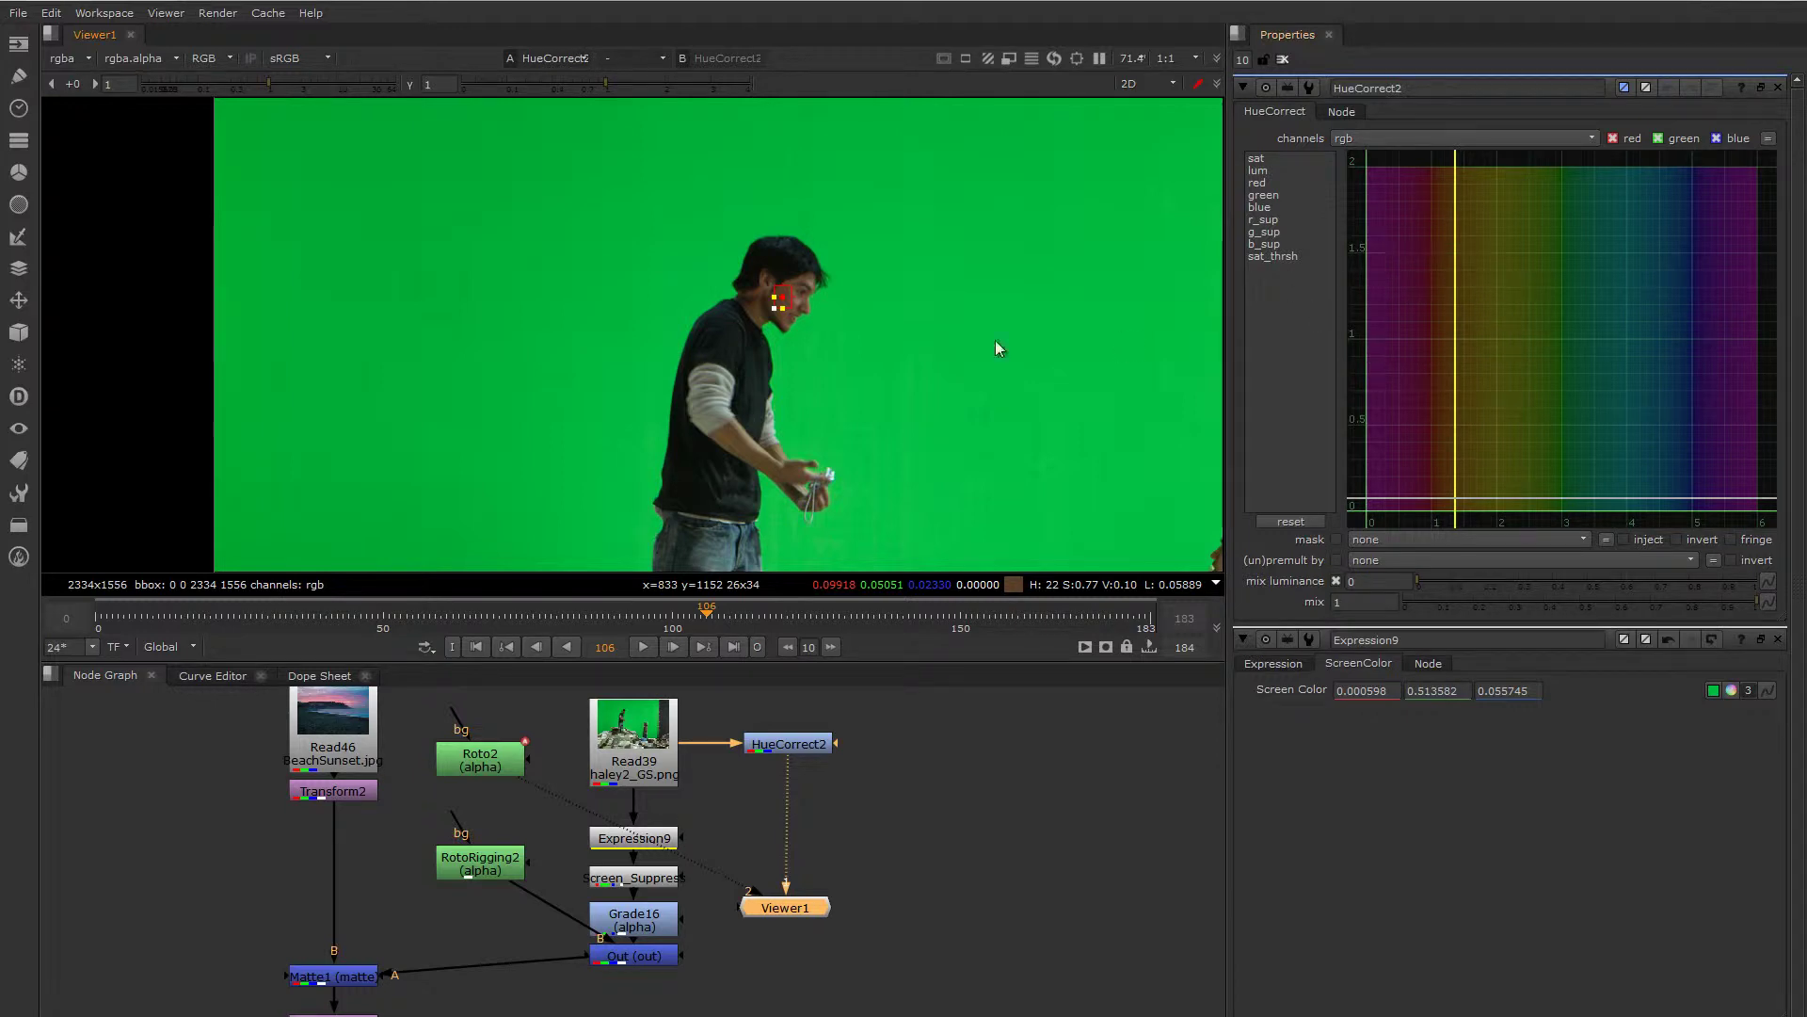
pyautogui.click(817, 743)
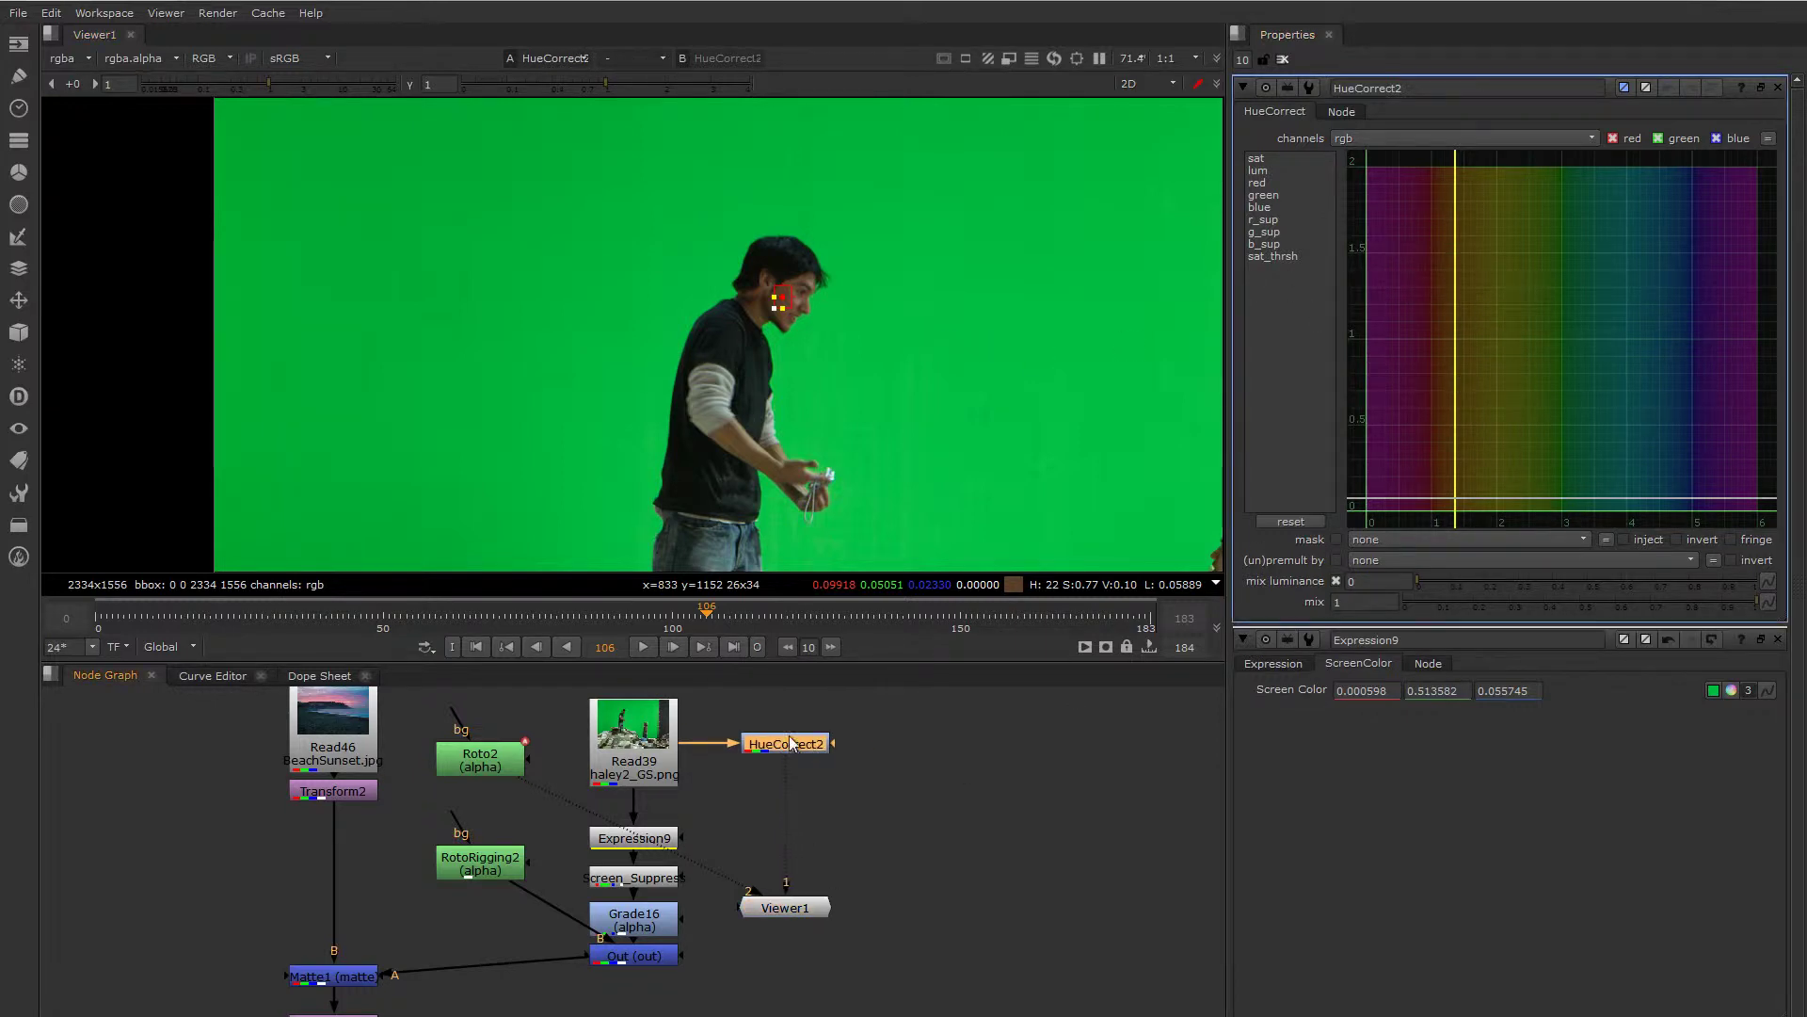
pyautogui.scroll(3, 801, 298)
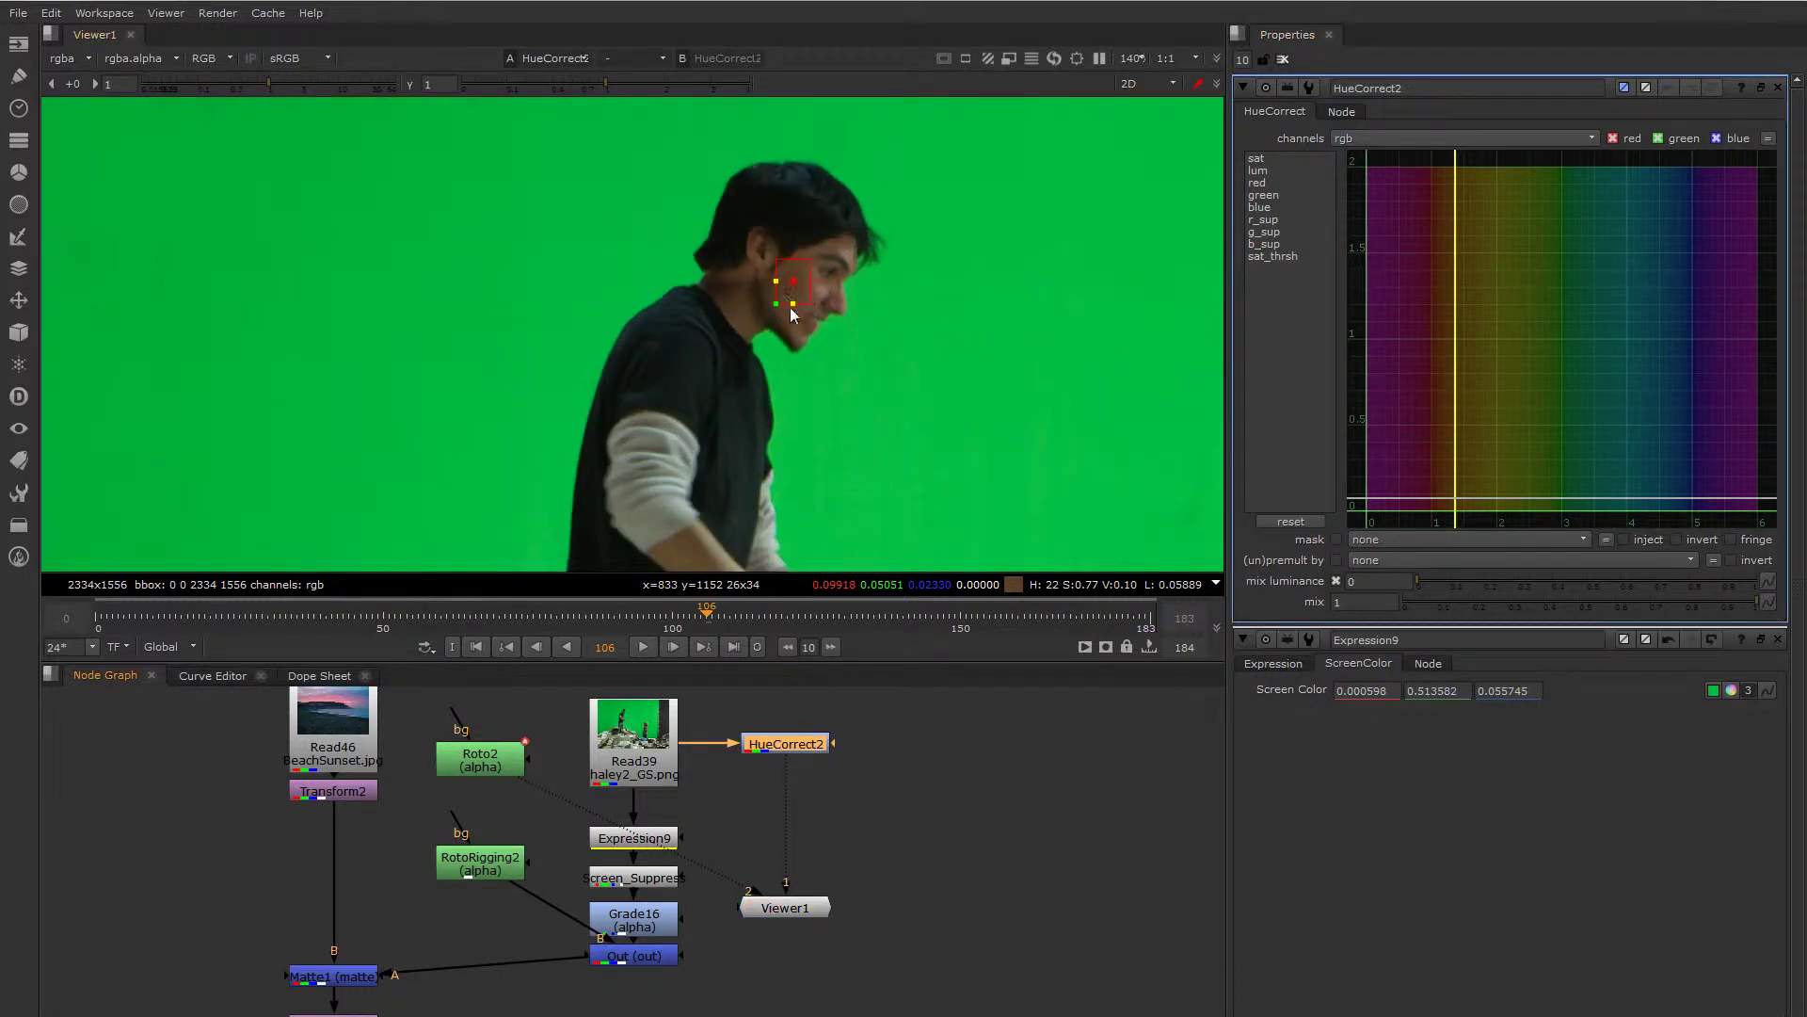
pyautogui.moveTo(789, 307); pyautogui.dragTo(723, 277, button='middle')
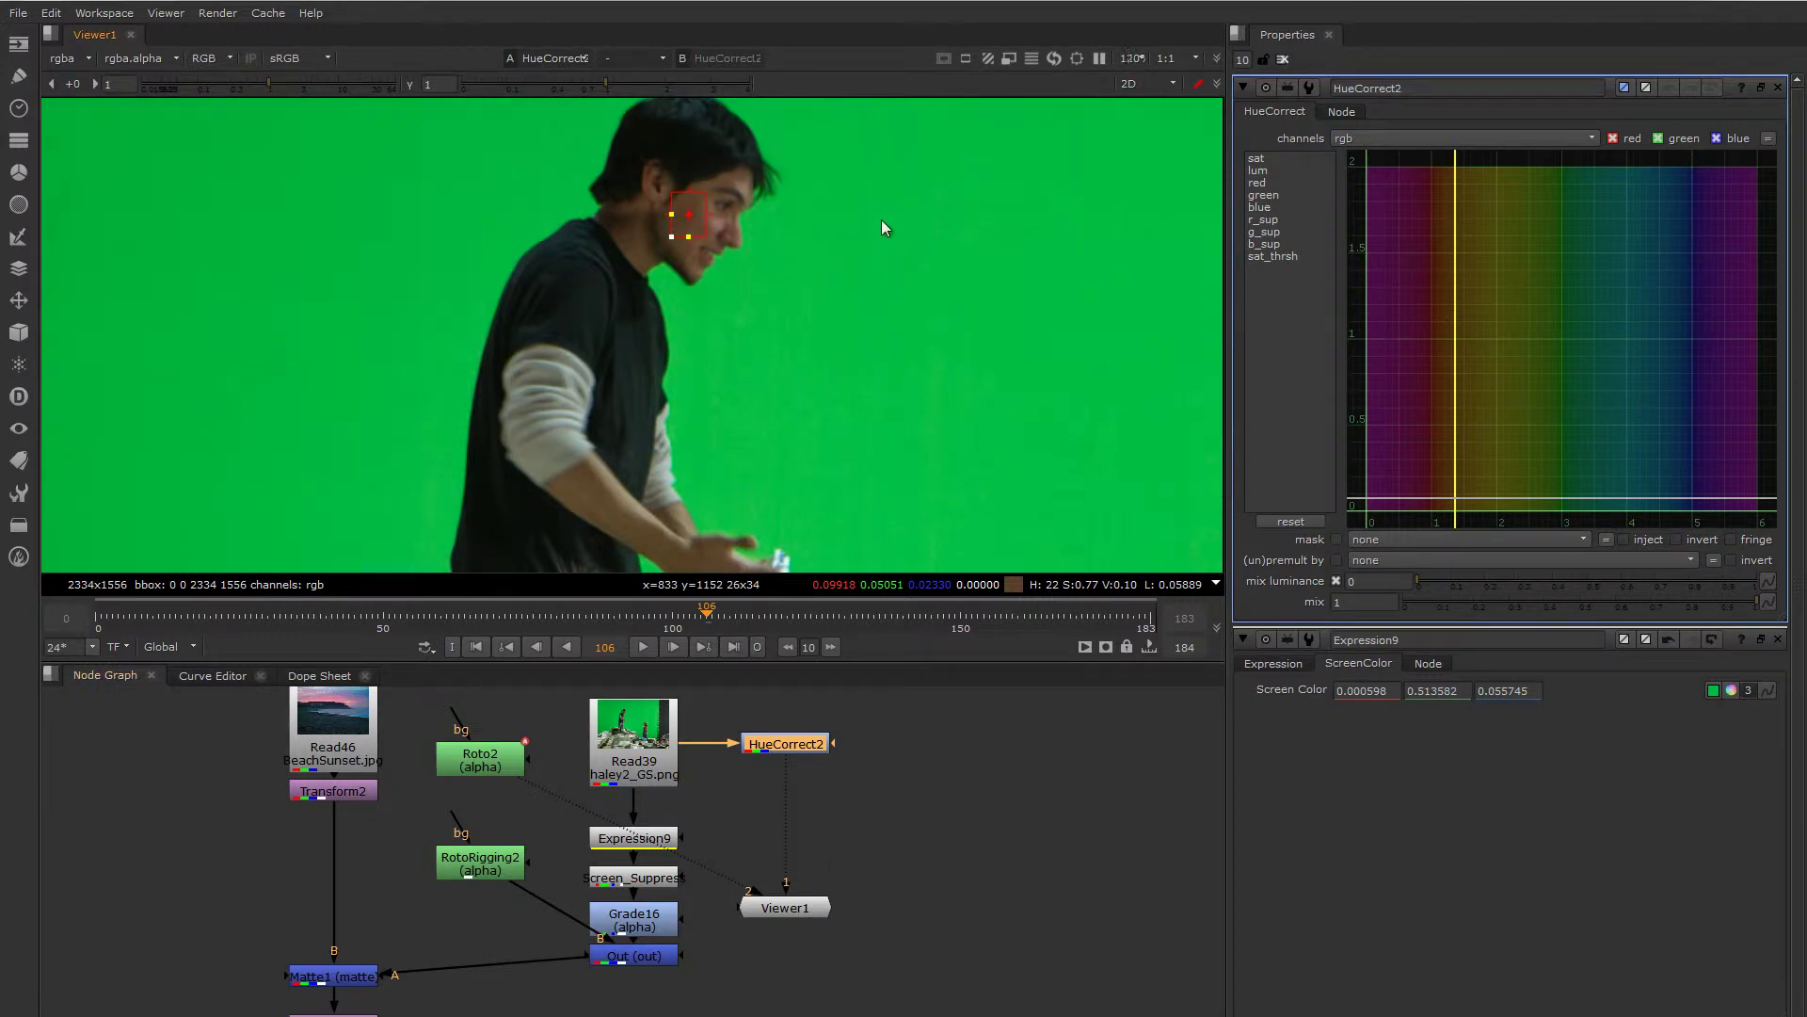
pyautogui.scroll(-5, 882, 226)
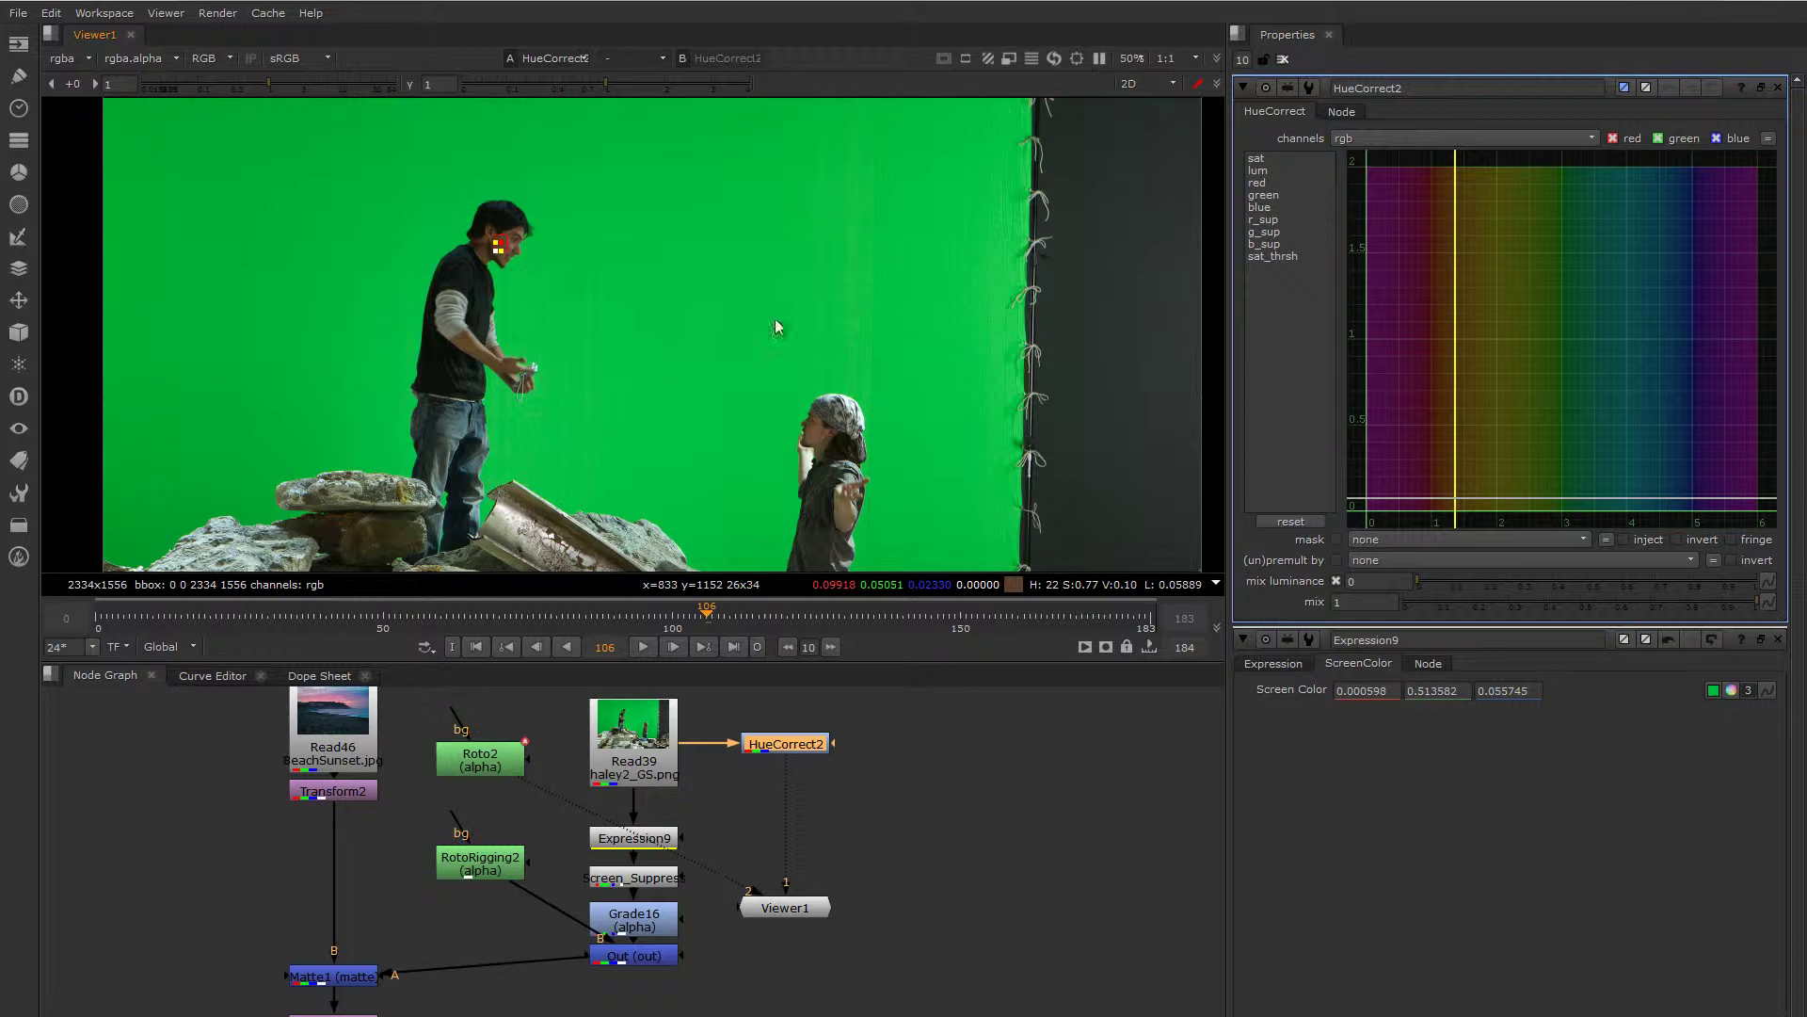
# - Sample a rectangle of green screen above the woman and look through the r_sup, g_sup and b_sup curves
pyautogui.keyDown('ctrl'); pyautogui.keyDown('shift'); pyautogui.moveTo(721, 241); pyautogui.dragTo(820, 283); pyautogui.keyUp('shift'); pyautogui.keyUp('ctrl')
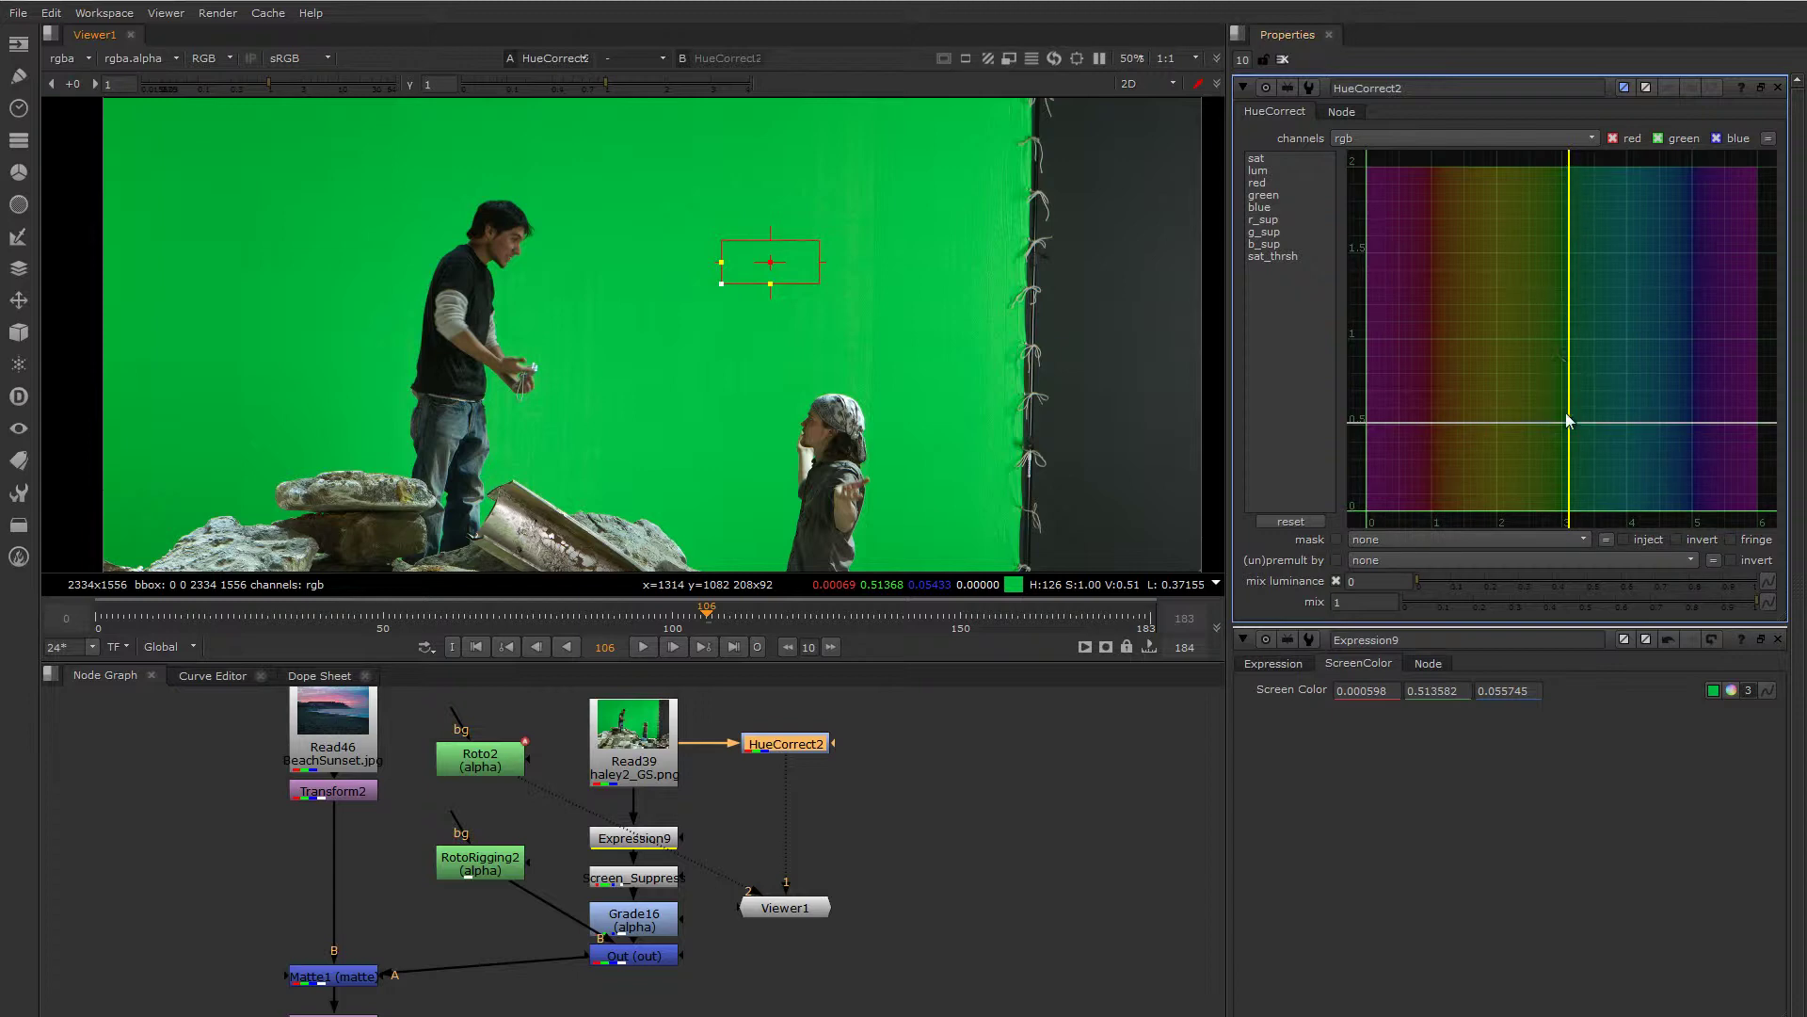
pyautogui.click(1260, 221)
pyautogui.click(1262, 234)
pyautogui.click(1263, 246)
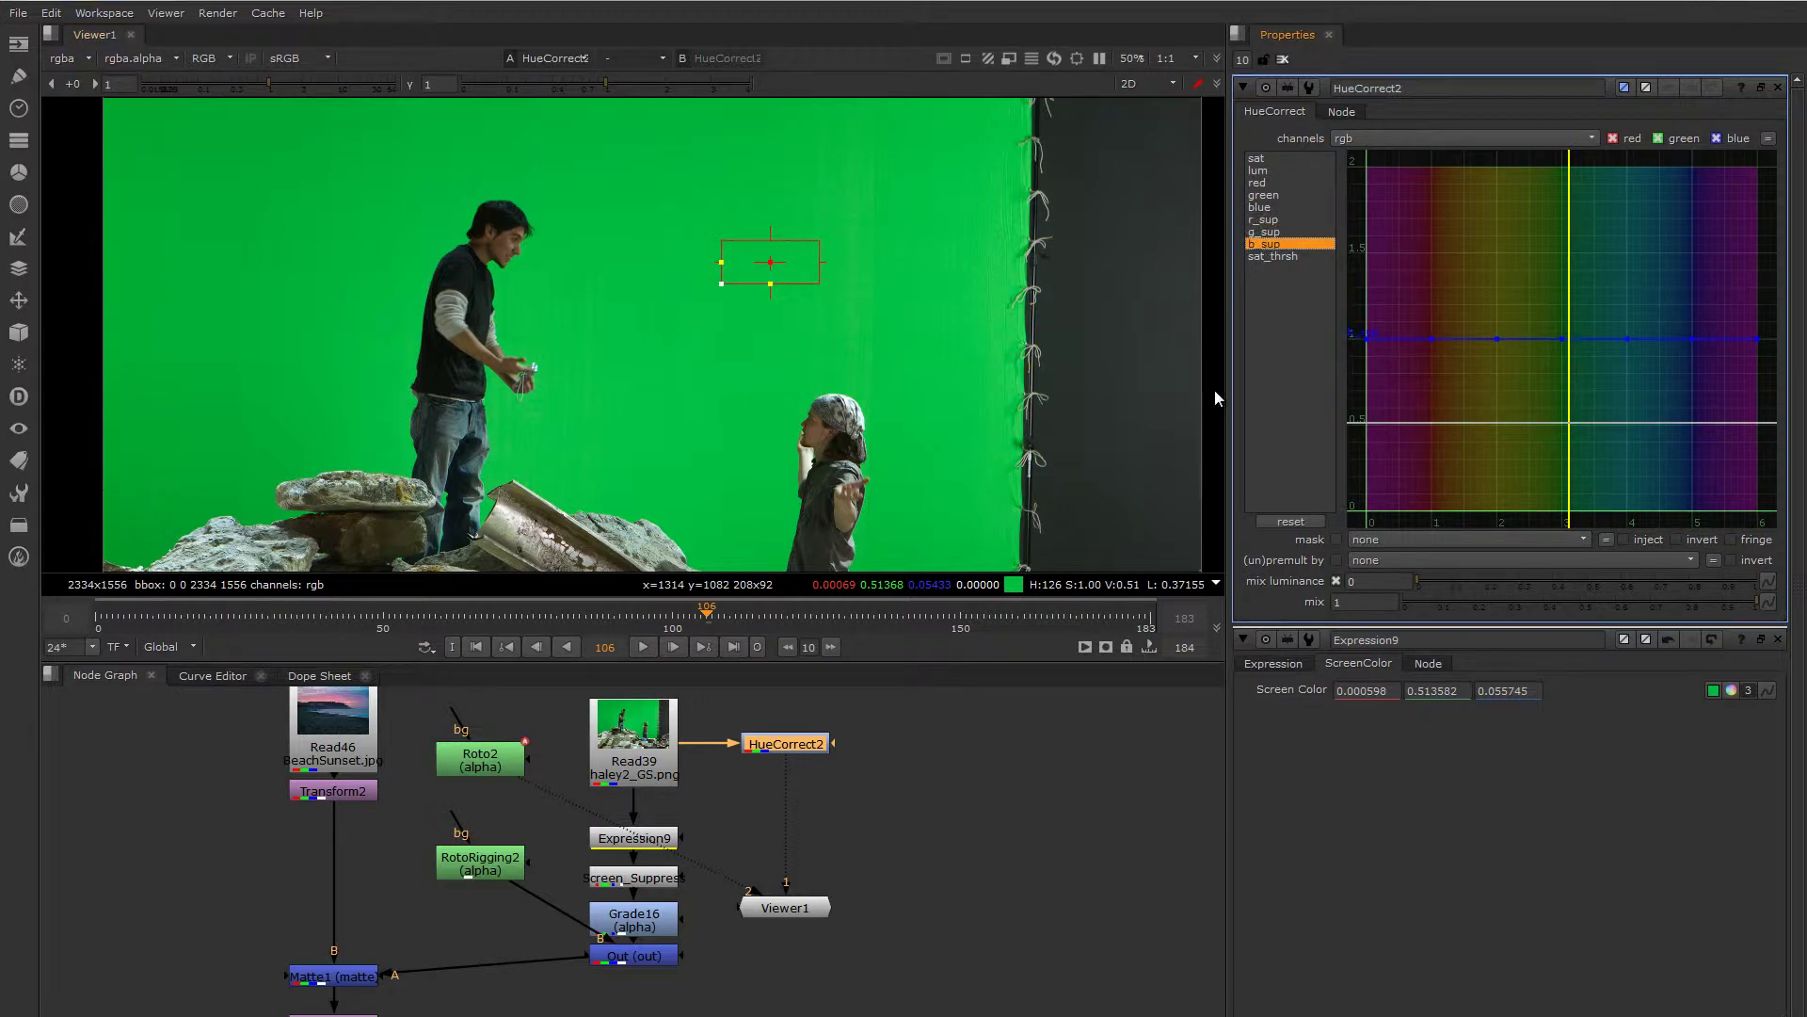
# - Pull the g_sup curve into a dip around green, lowering its hue 3 point and placing the next point at about 3.37, 0.07
pyautogui.click(1268, 232)
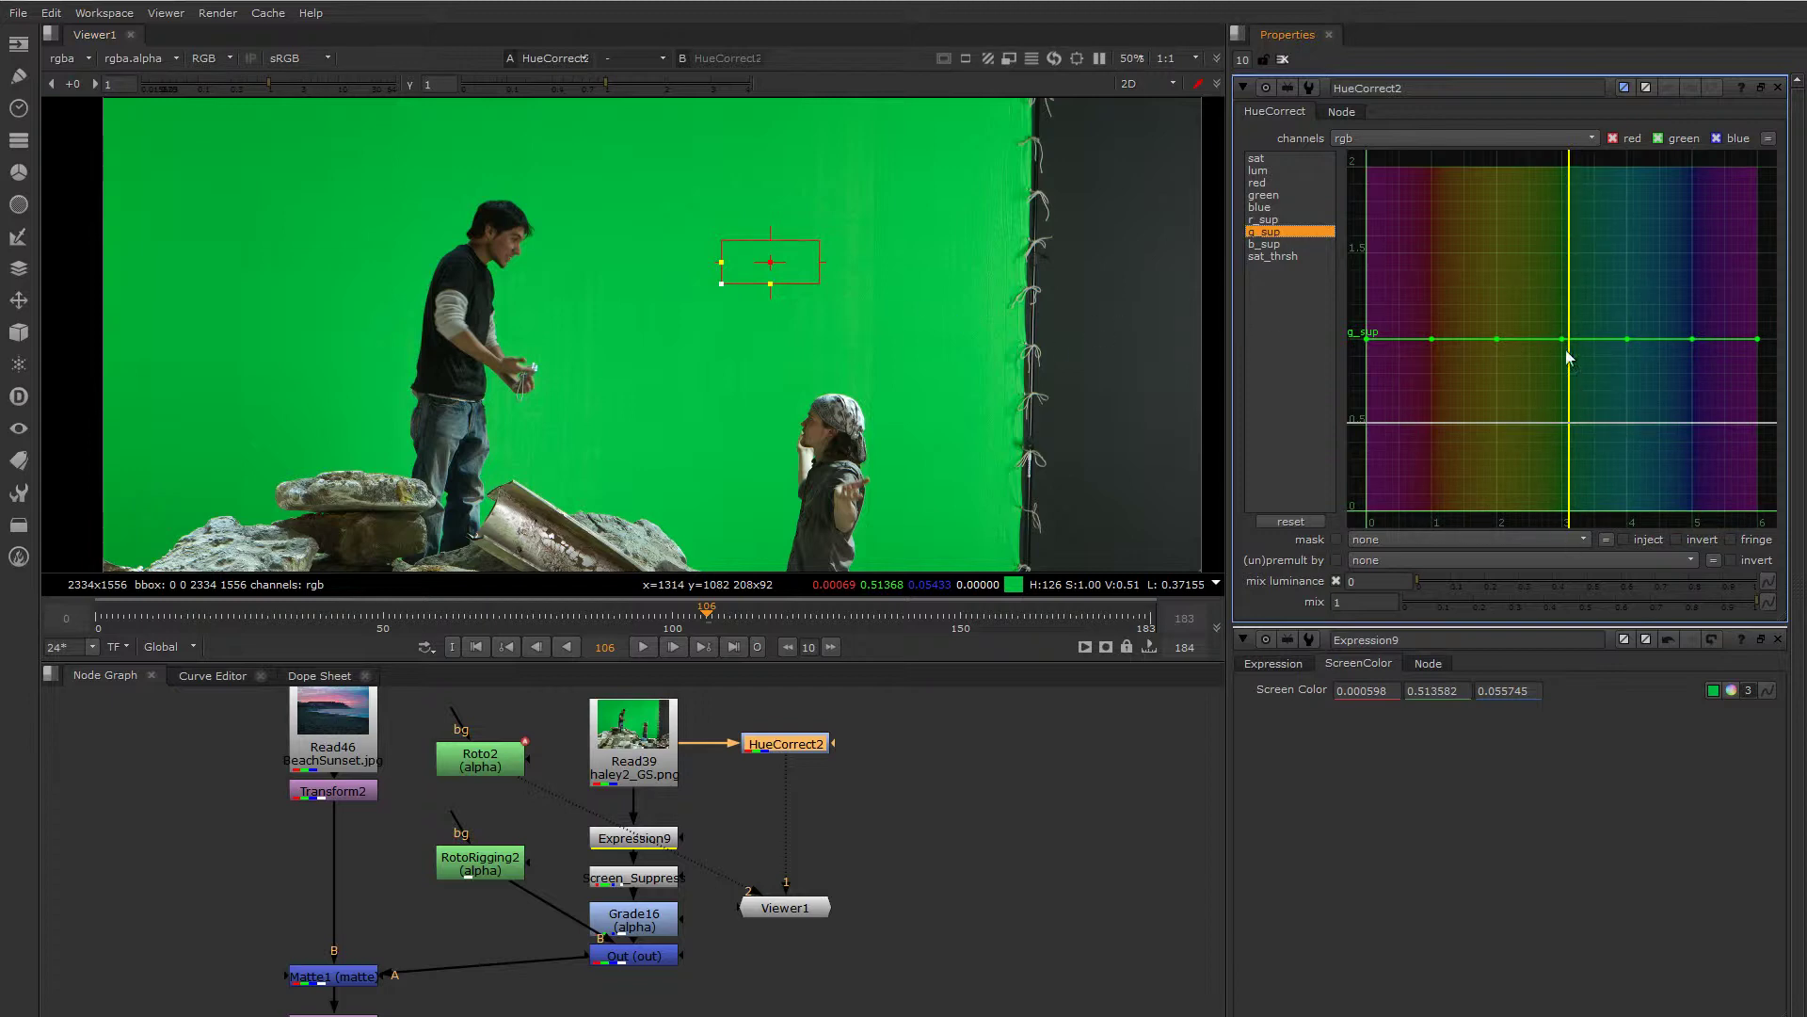
pyautogui.moveTo(1563, 339); pyautogui.dragTo(1568, 478)
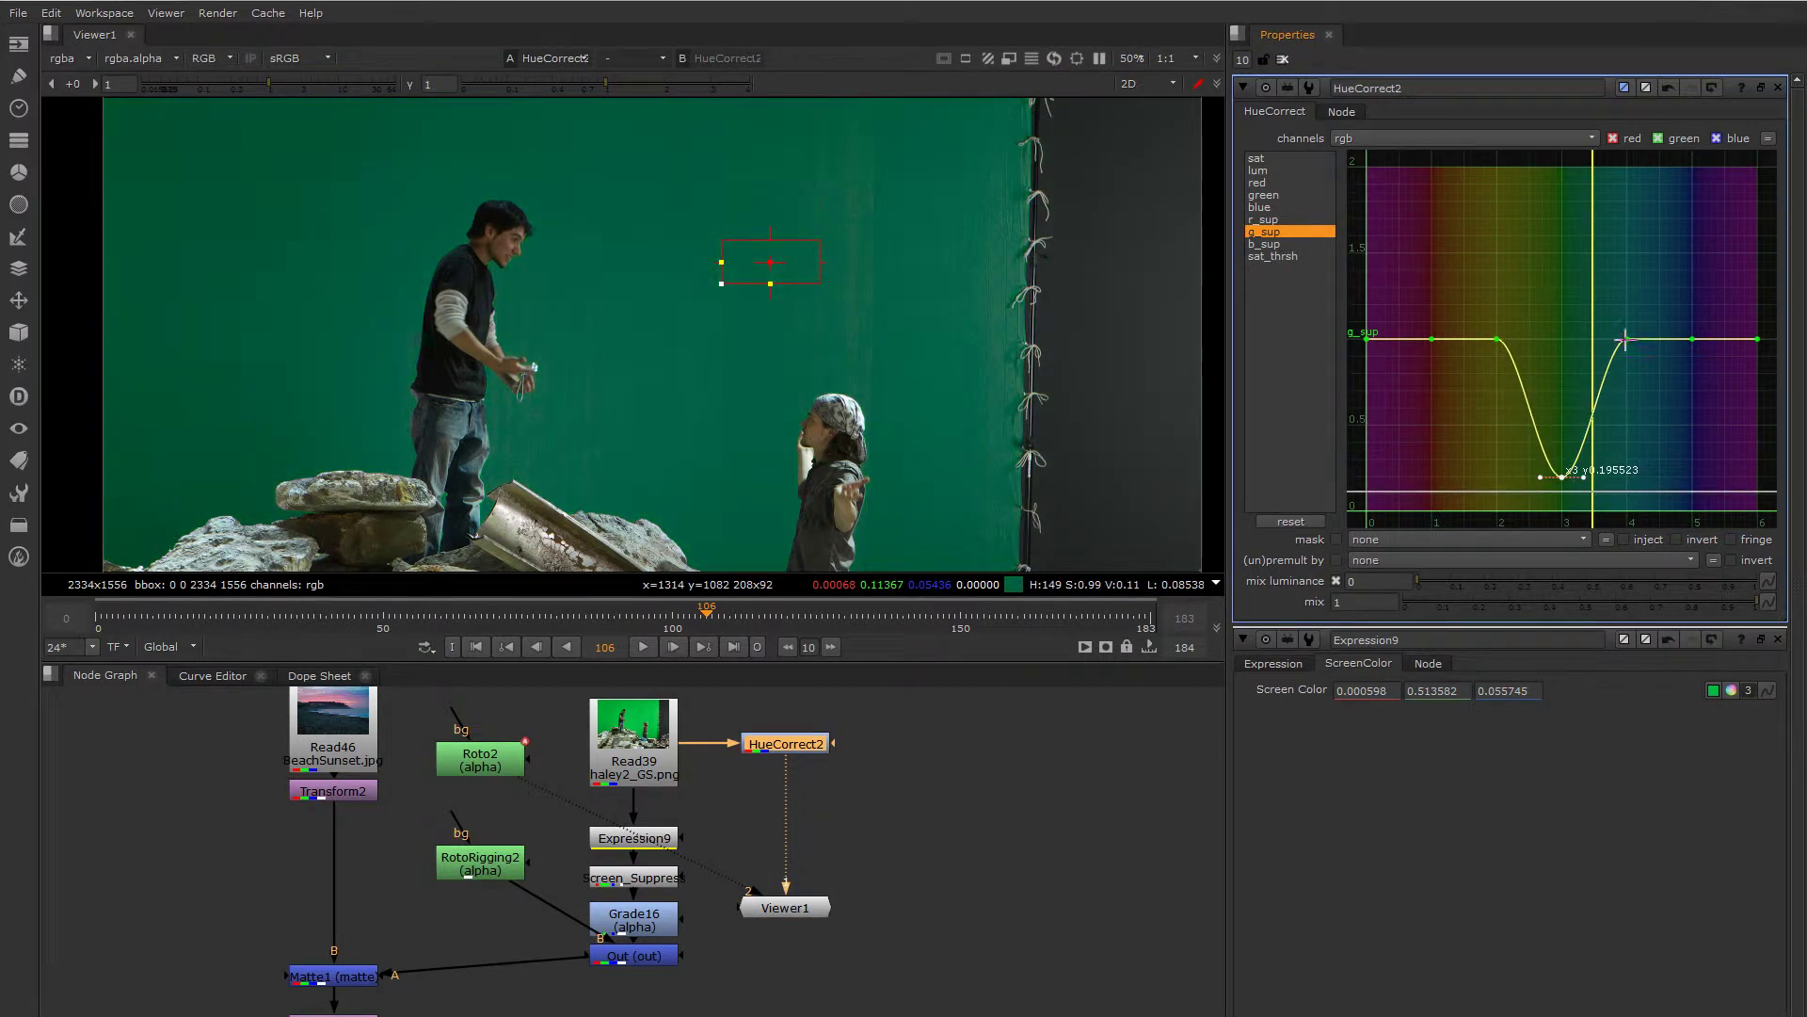
pyautogui.moveTo(1627, 340); pyautogui.dragTo(1628, 478)
pyautogui.moveTo(1692, 340); pyautogui.dragTo(1632, 339)
pyautogui.moveTo(1629, 479); pyautogui.dragTo(1587, 497)
# - Widen the g_sup dip, moving its lower-hue bottom point to about 2.79, 0.124 and its higher-hue shoulder to about 4.3
pyautogui.click(1562, 479)
pyautogui.click(1581, 476)
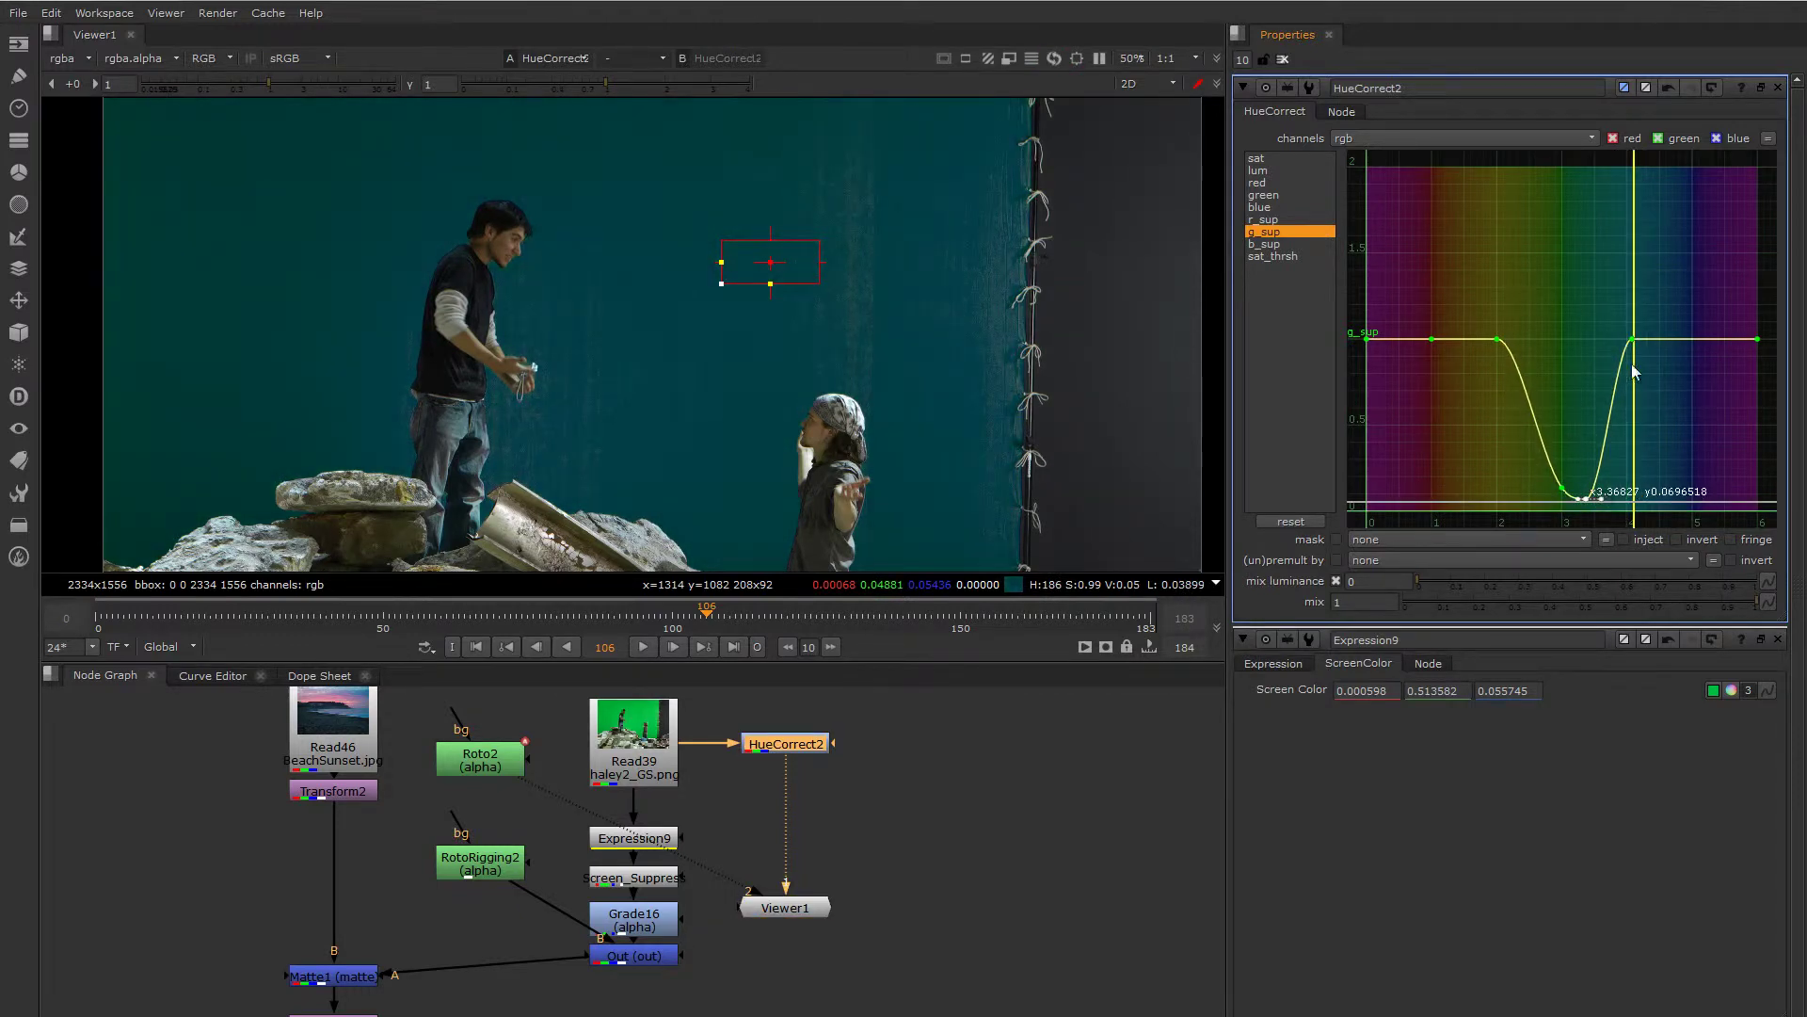
pyautogui.moveTo(1631, 337); pyautogui.dragTo(1652, 339)
pyautogui.moveTo(1562, 488)
pyautogui.mouseDown()
pyautogui.moveTo(1548, 491)
pyautogui.moveTo(1590, 497)
pyautogui.moveTo(1556, 490)
pyautogui.mouseUp()
# - Compare the original Read39 plate with the HueCorrect2 result and examine the standing man's lower body up close
pyautogui.moveTo(762, 324); pyautogui.dragTo(808, 272, button='middle')
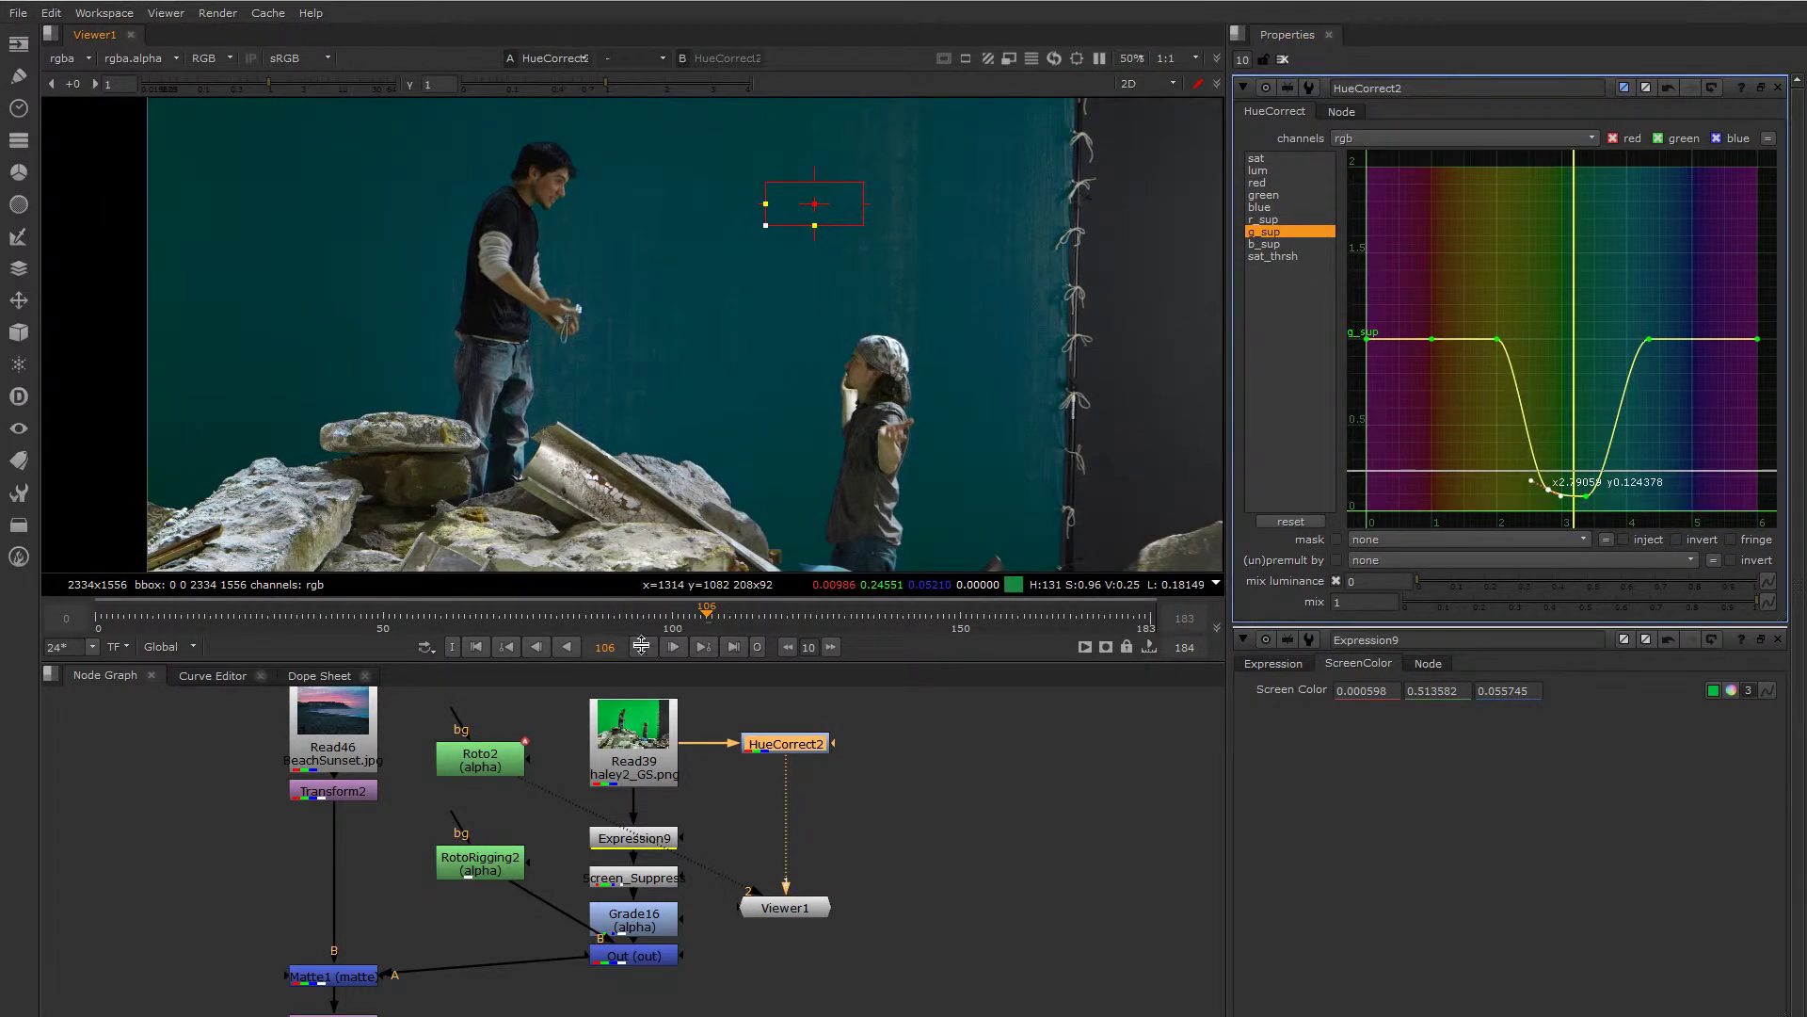
pyautogui.click(631, 743)
pyautogui.press('1')
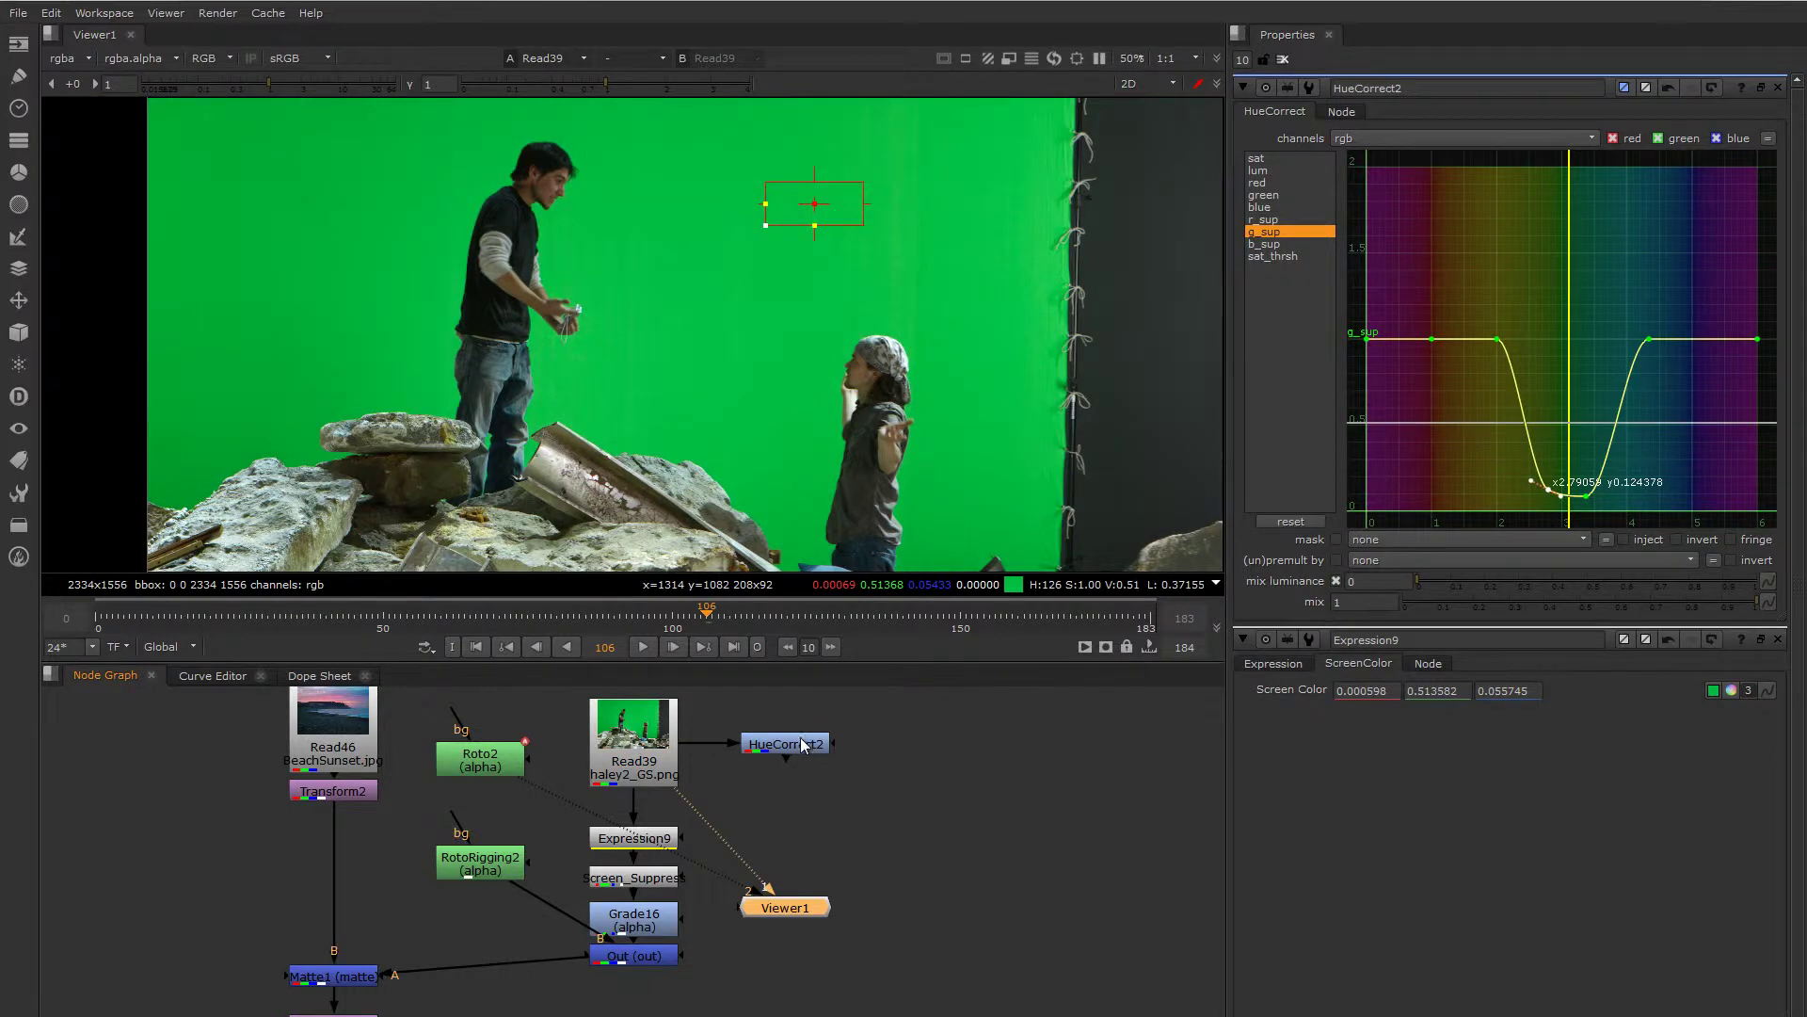
pyautogui.click(800, 744)
pyautogui.press('2')
pyautogui.scroll(5, 763, 375)
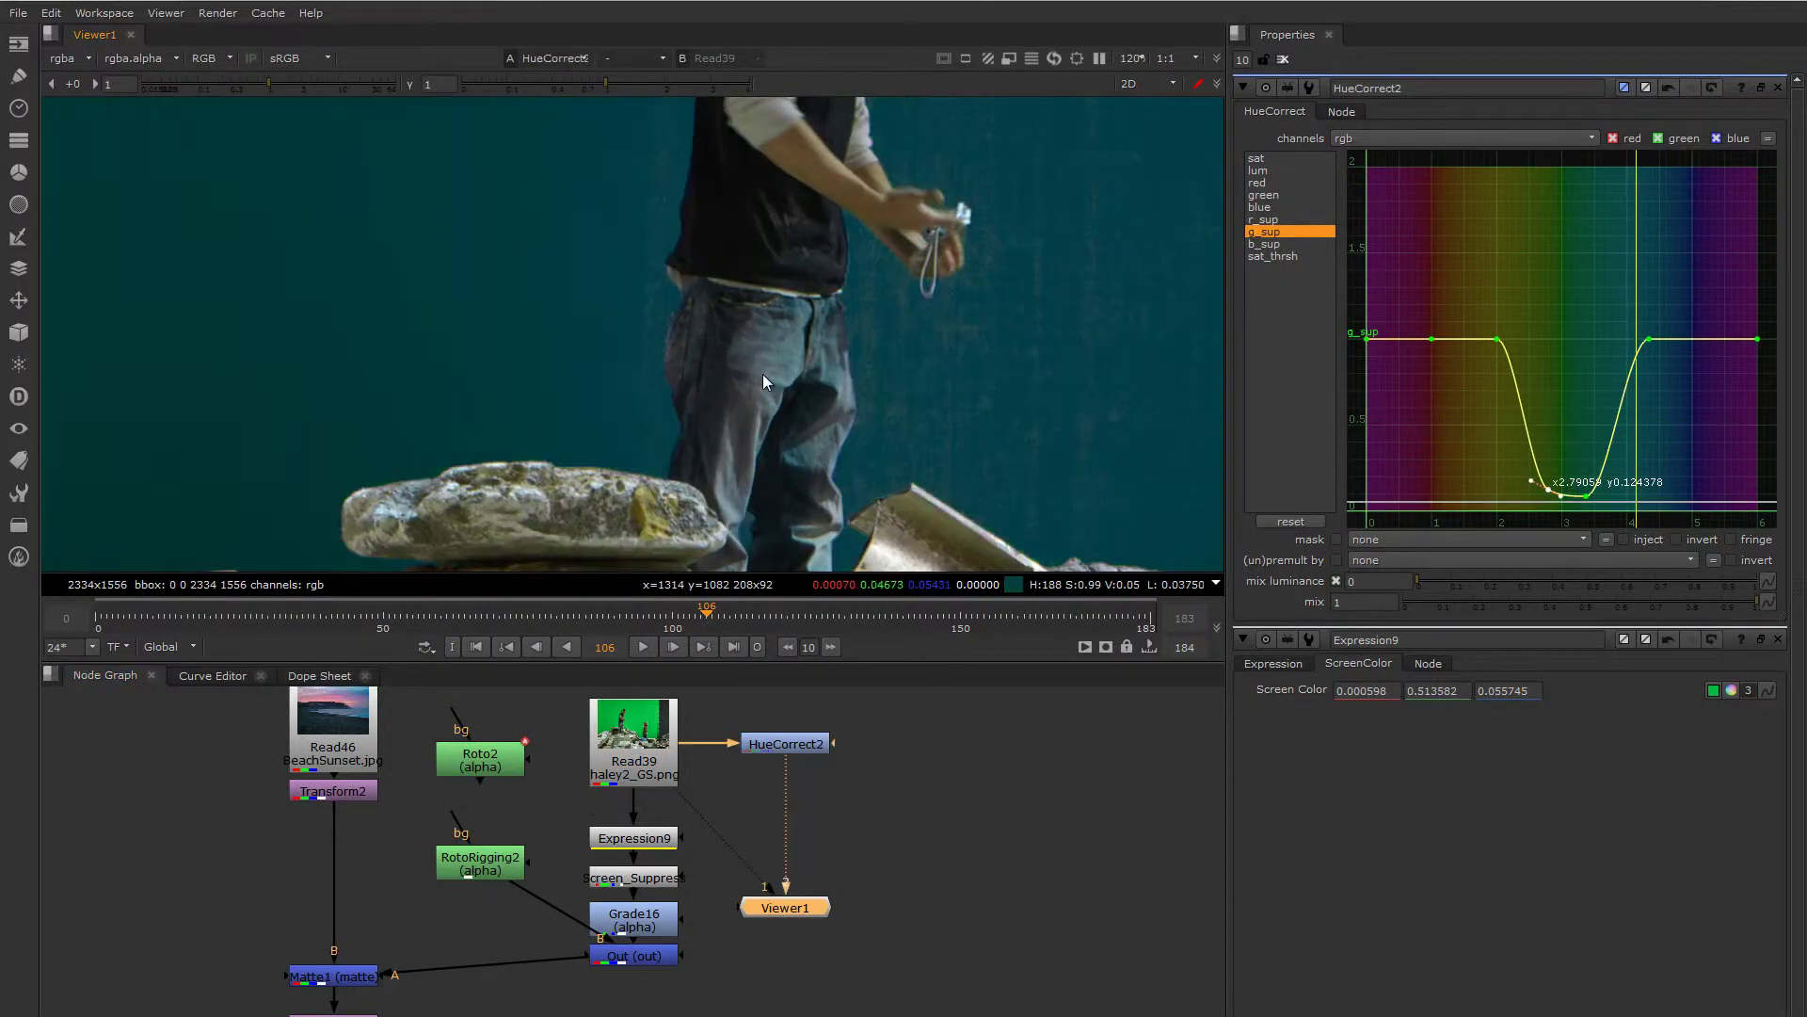
# - Compare the original Read39 plate with the HueCorrect2 result around the rocks, the blue cushion and the jeans
pyautogui.scroll(-4, 738, 362)
pyautogui.press('1')
pyautogui.scroll(4, 738, 362)
pyautogui.press('2')
pyautogui.scroll(-4, 738, 362)
pyautogui.moveTo(691, 346); pyautogui.dragTo(619, 336, button='middle')
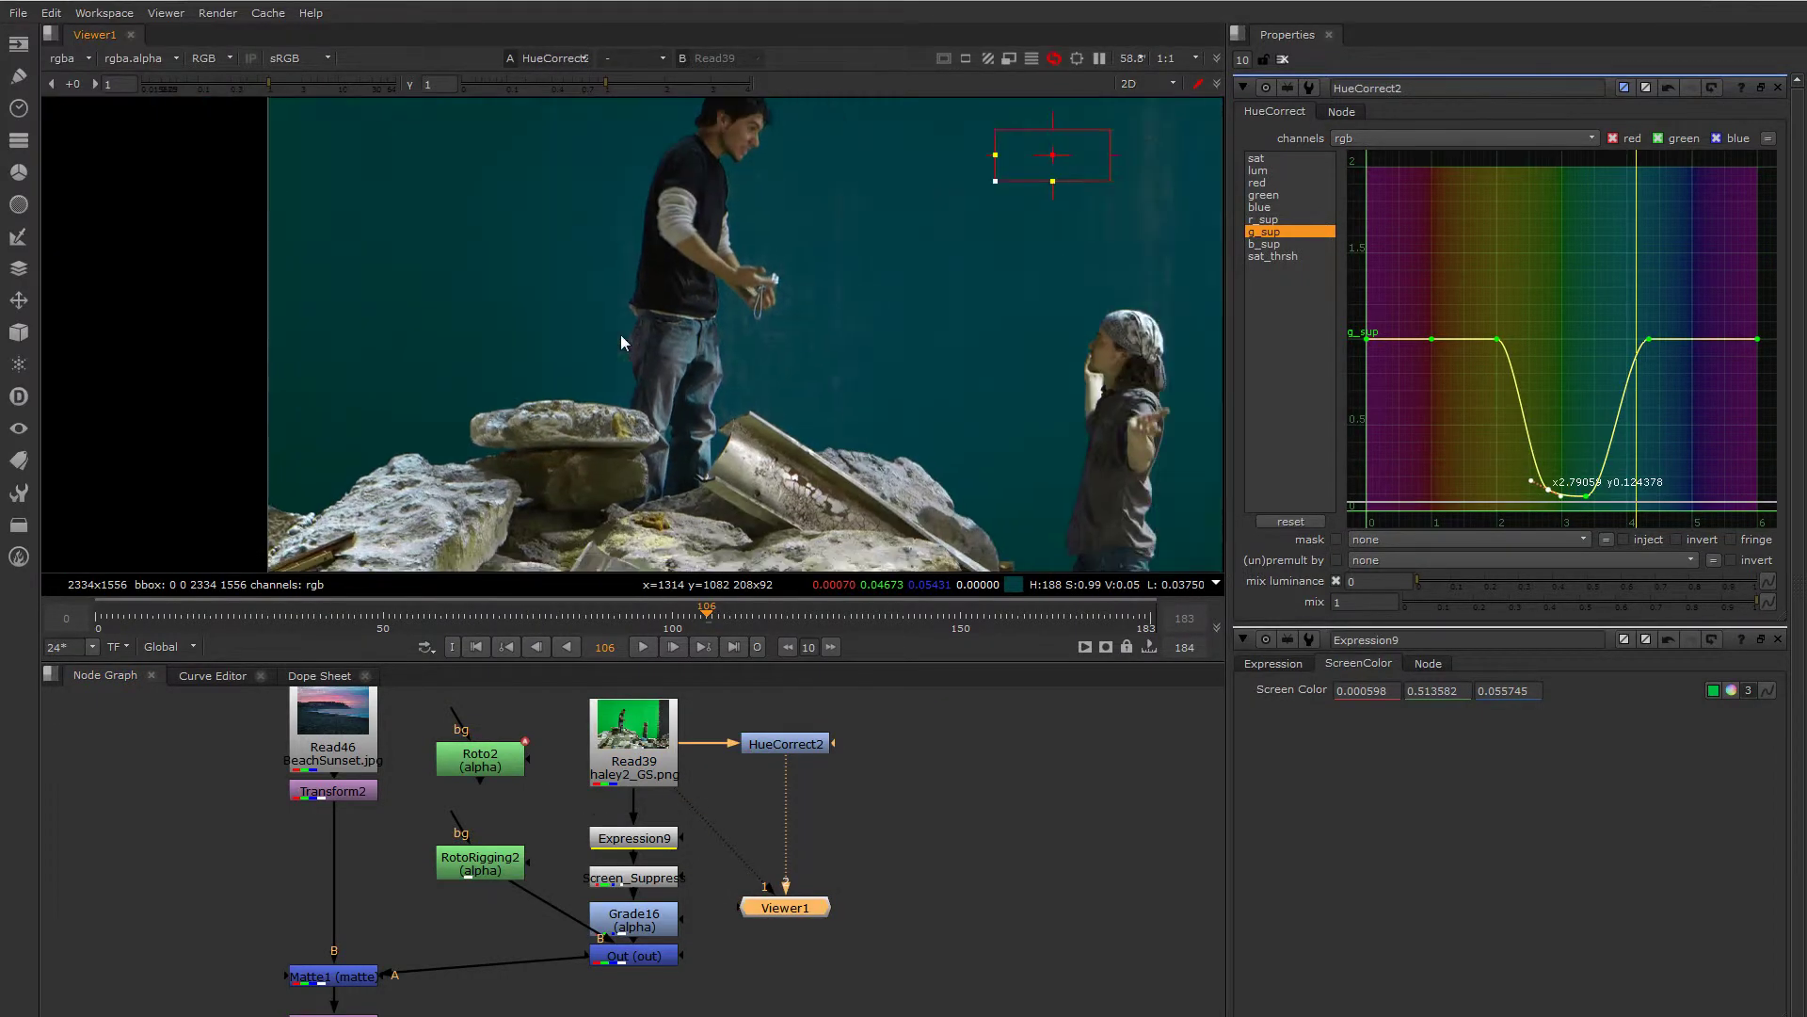
pyautogui.scroll(5, 787, 437)
pyautogui.press('1')
pyautogui.press('2')
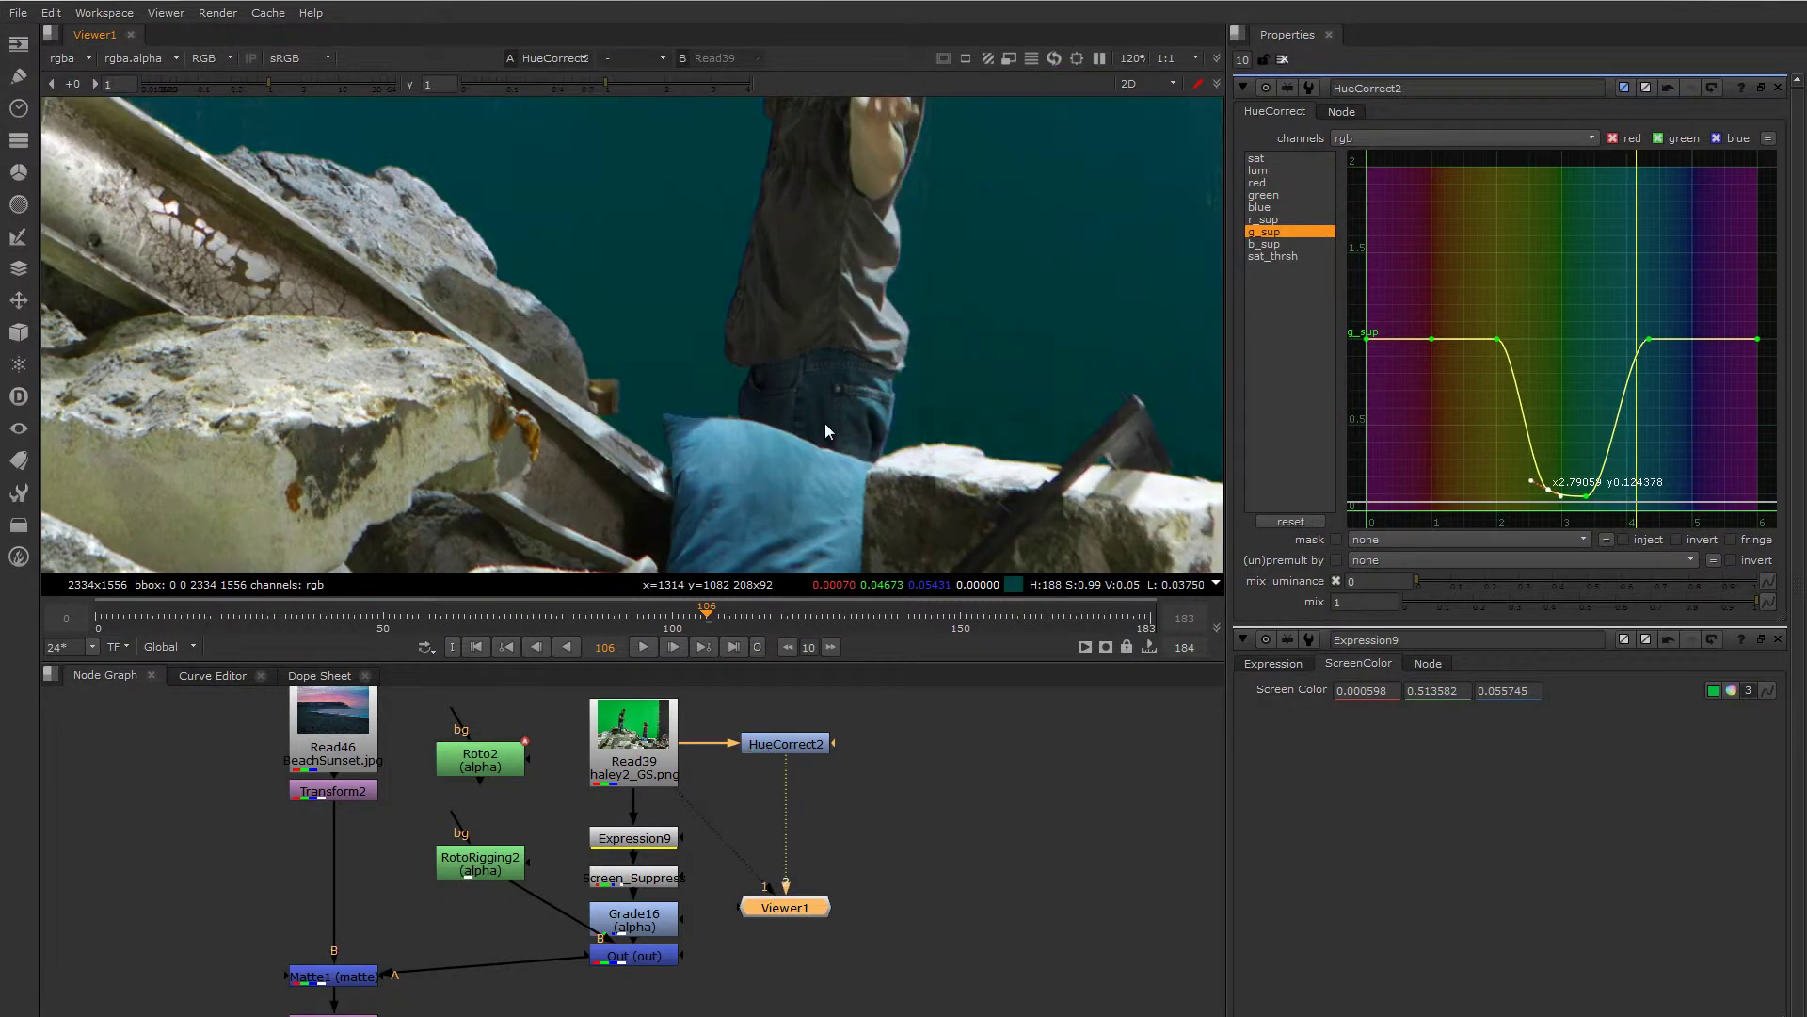
pyautogui.press('1')
pyautogui.press('2')
# - Compare the Read39 plate with the HueCorrect2 result on the headscarf figure's face and the standing man's face
pyautogui.scroll(-3, 824, 422)
pyautogui.press('1')
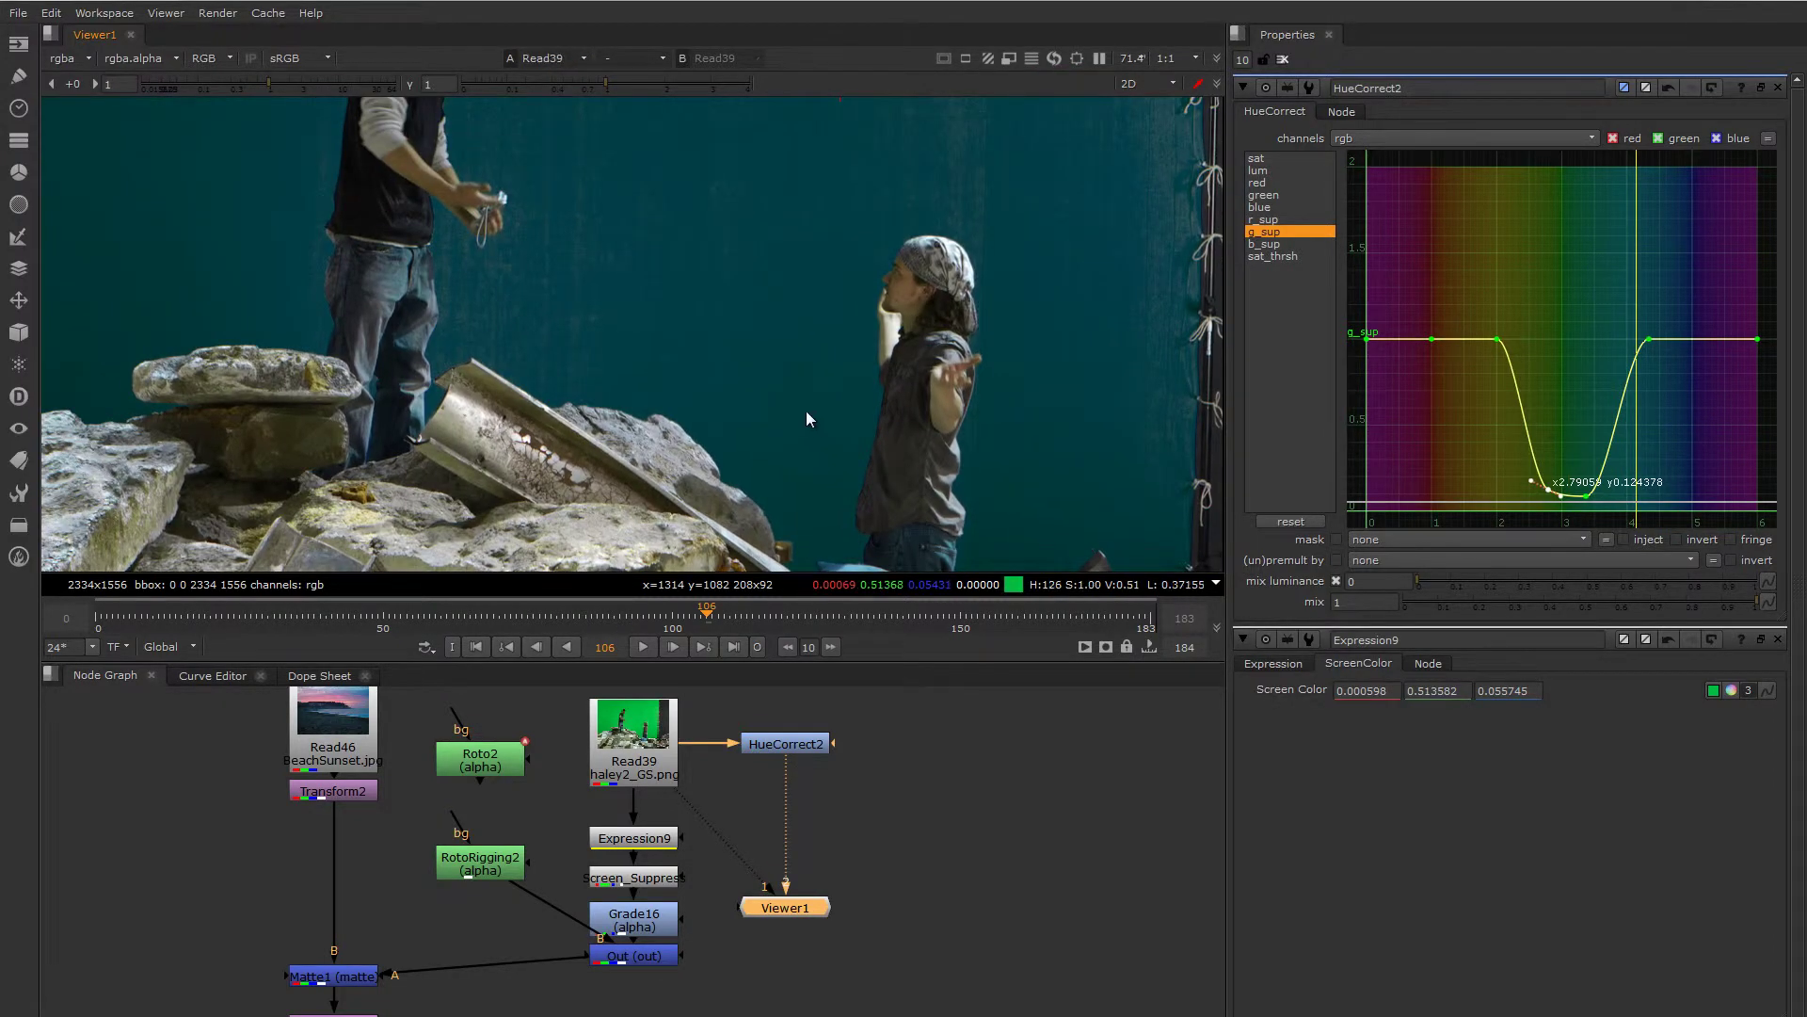
pyautogui.press('2')
pyautogui.scroll(5, 907, 303)
pyautogui.press('1')
pyautogui.press('2')
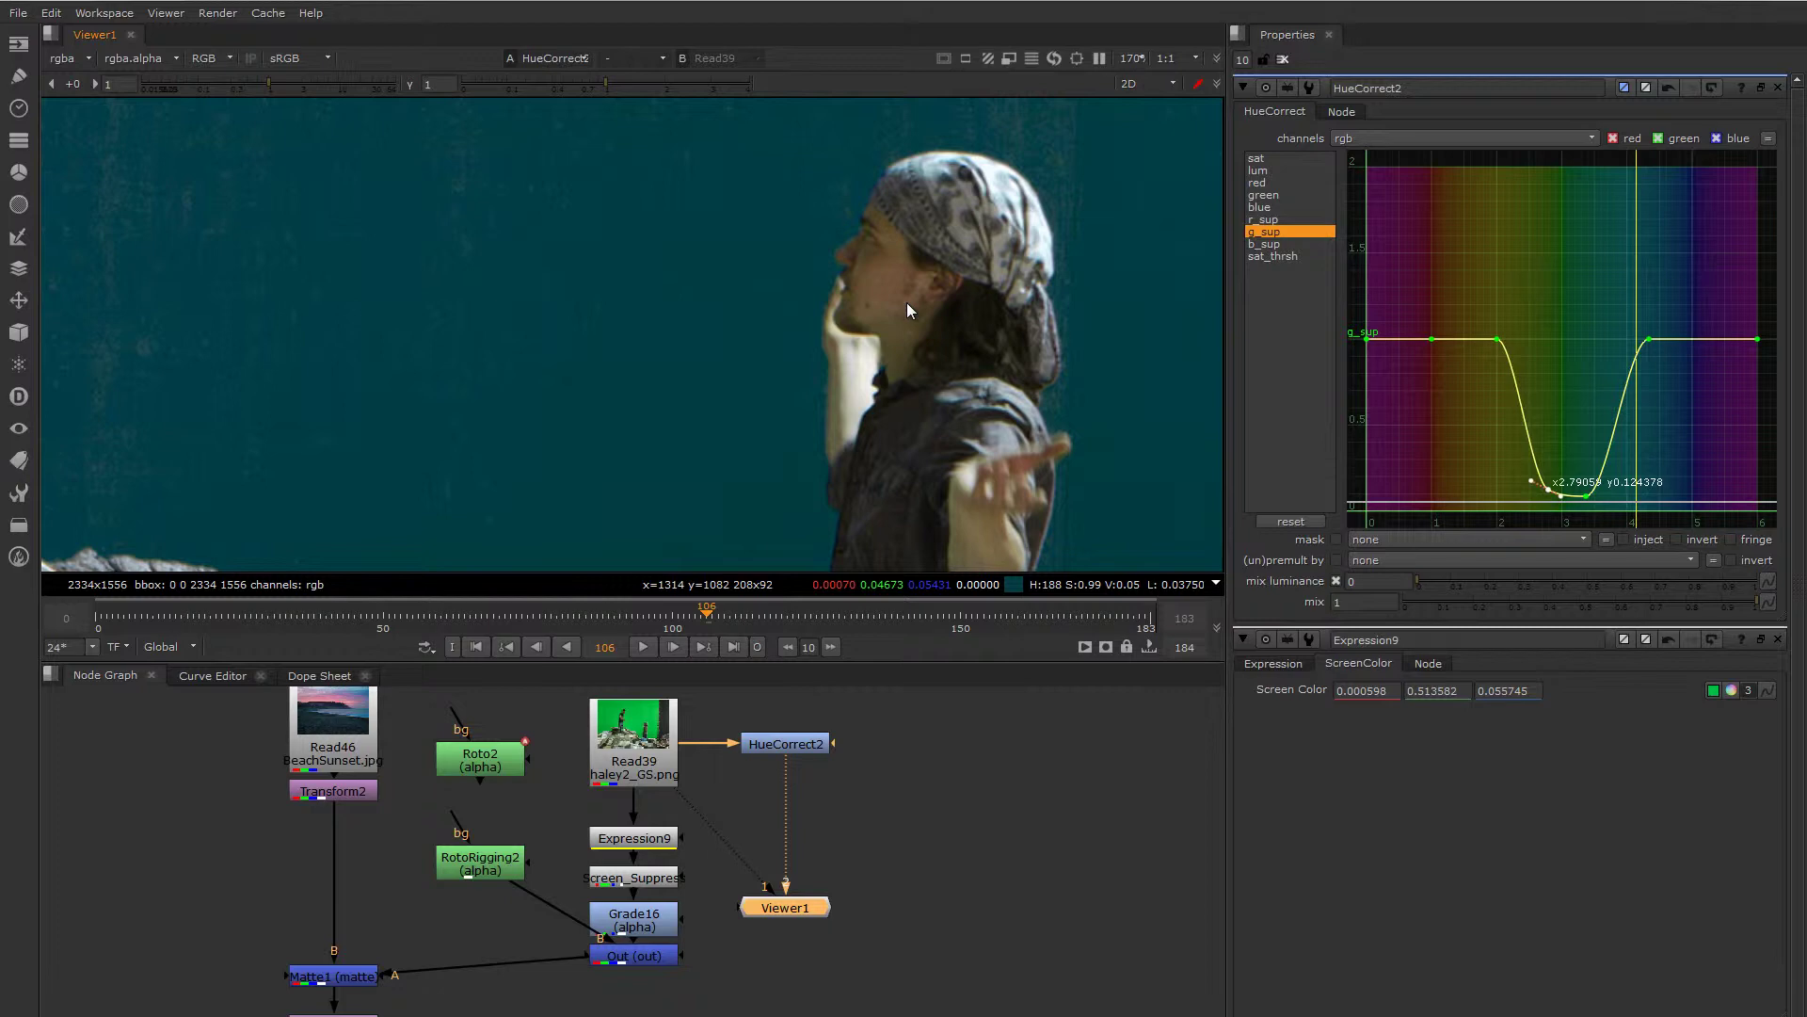
pyautogui.scroll(-5, 907, 302)
pyautogui.scroll(4, 849, 373)
pyautogui.press('1')
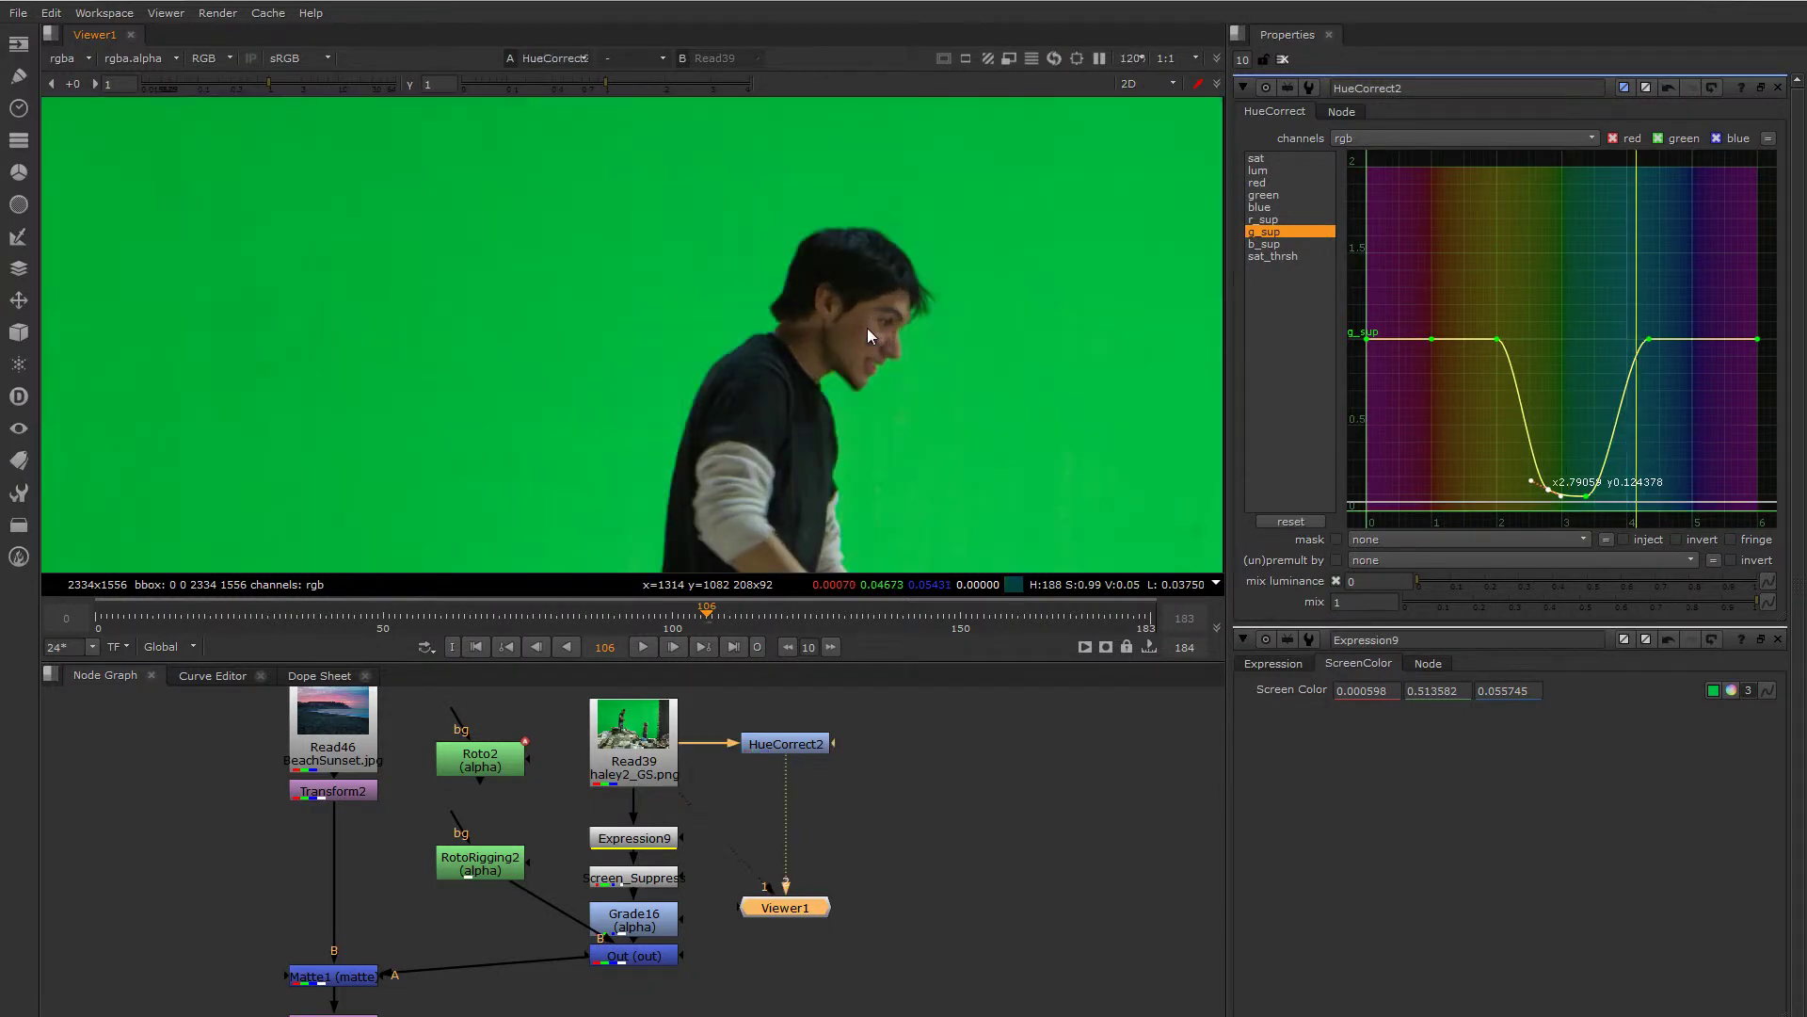
pyautogui.press('2')
pyautogui.scroll(-4, 772, 301)
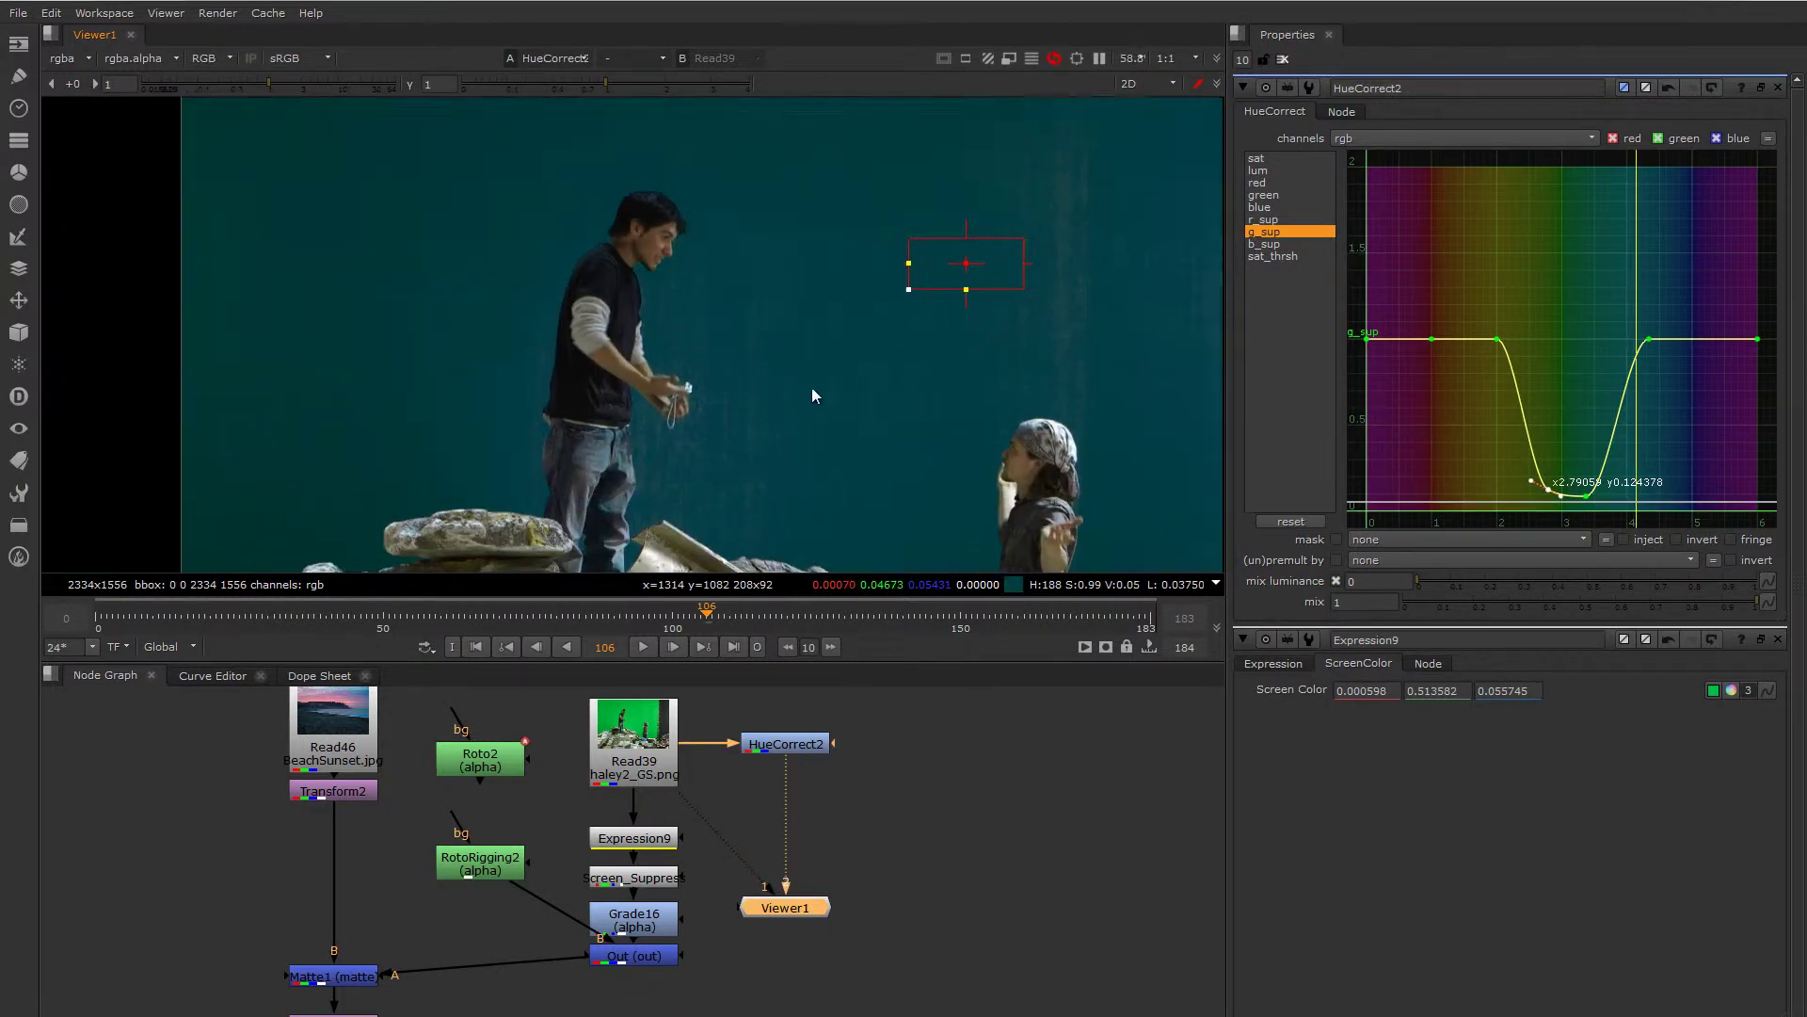
pyautogui.moveTo(812, 387); pyautogui.dragTo(748, 378, button='middle')
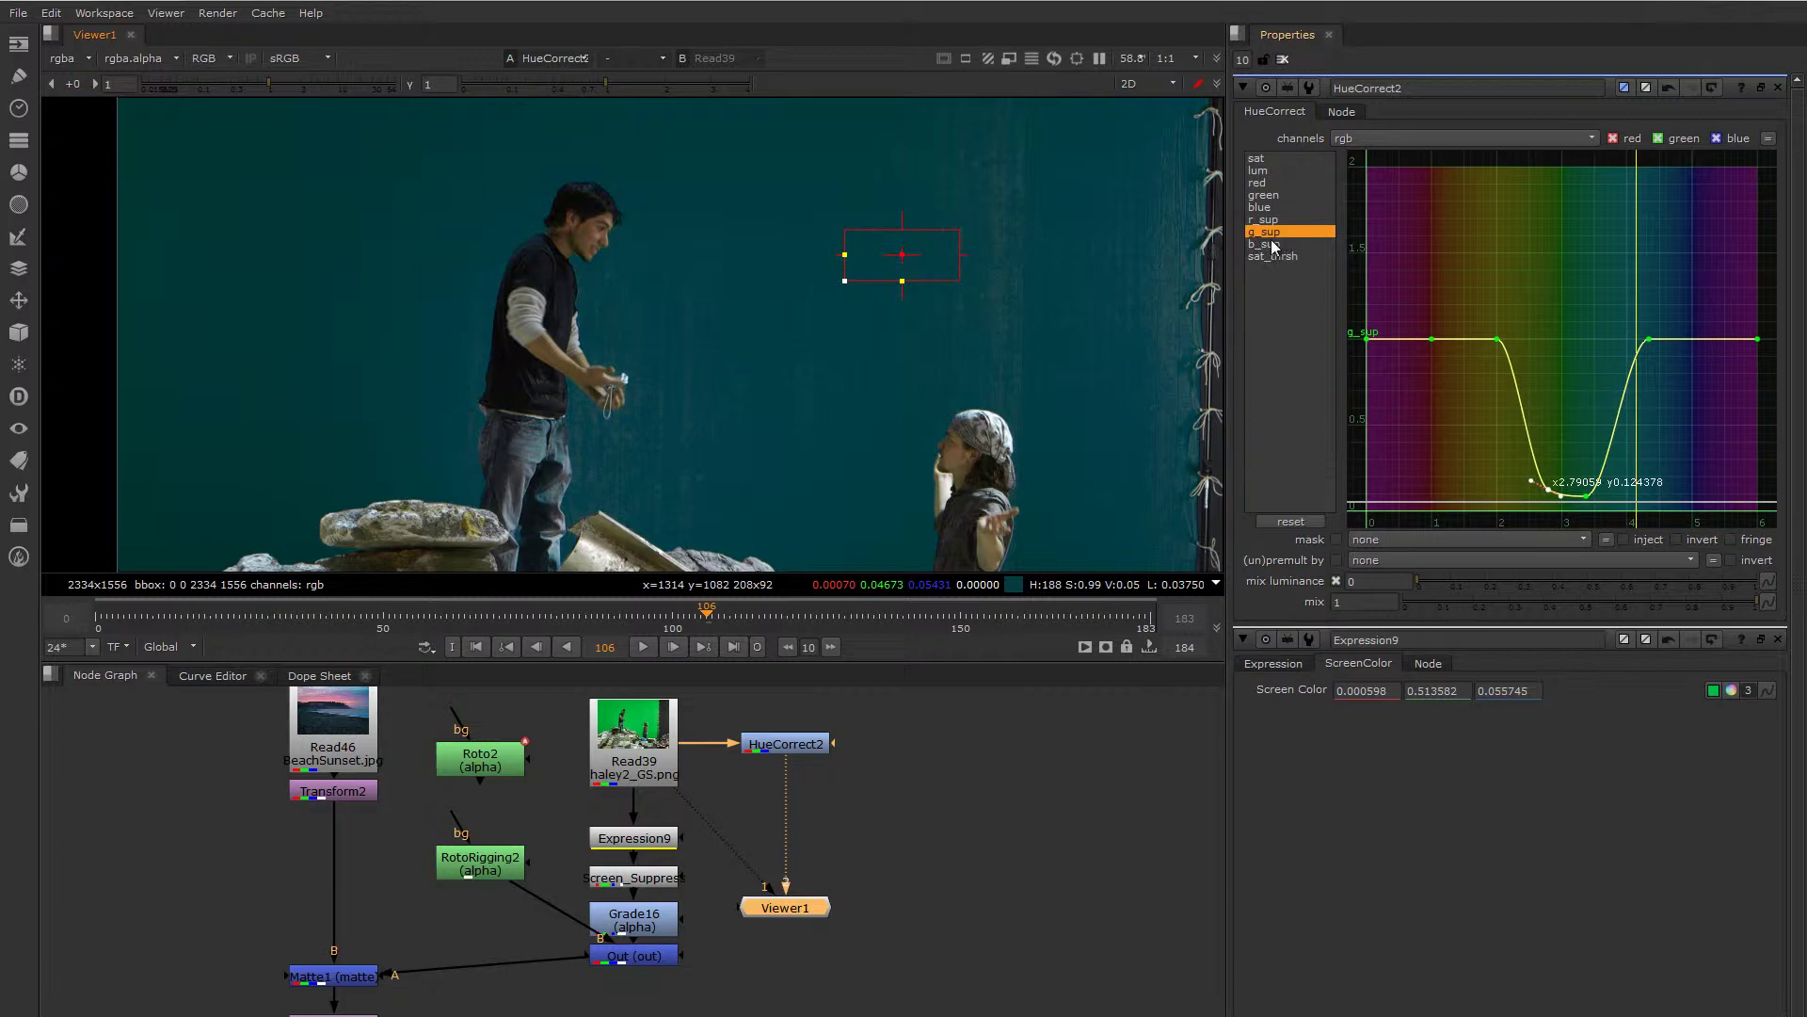
pyautogui.moveTo(1064, 351); pyautogui.dragTo(1022, 303, button='middle')
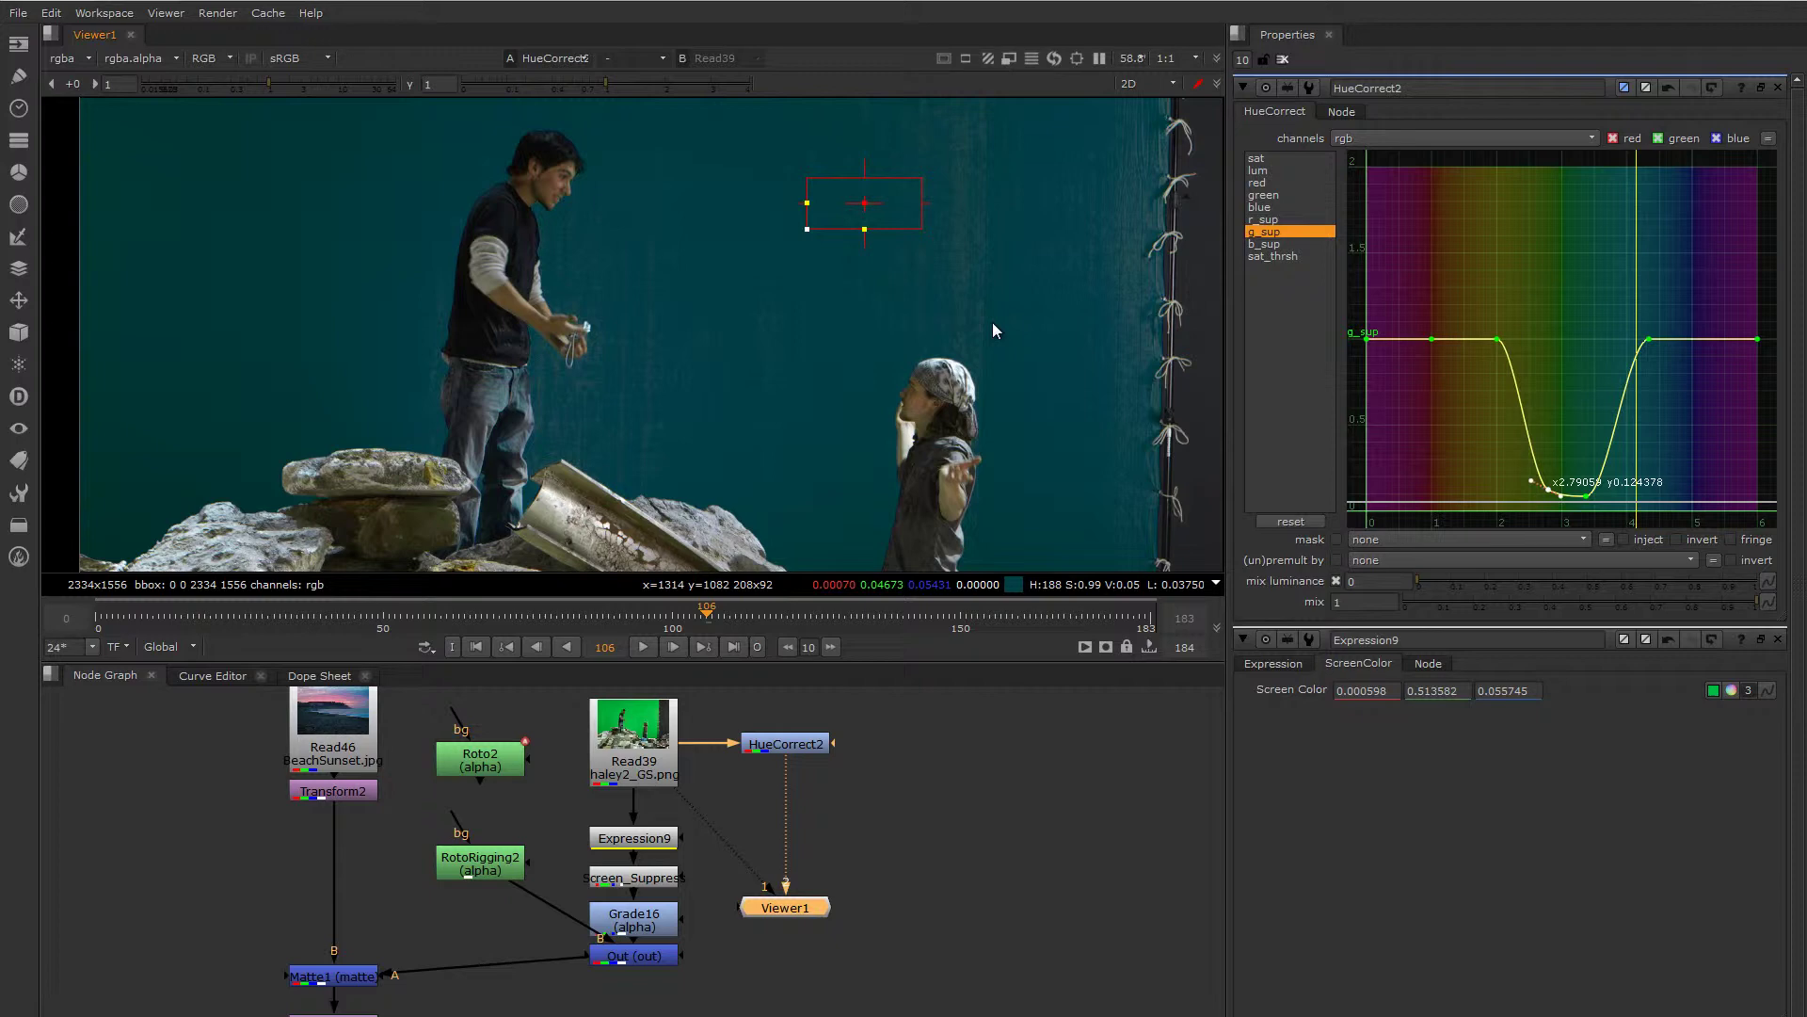
# - Clear the sampled rectangle, lower the sat curve's hue 3 point to about 0.10, and display the red curve
pyautogui.click(1257, 160)
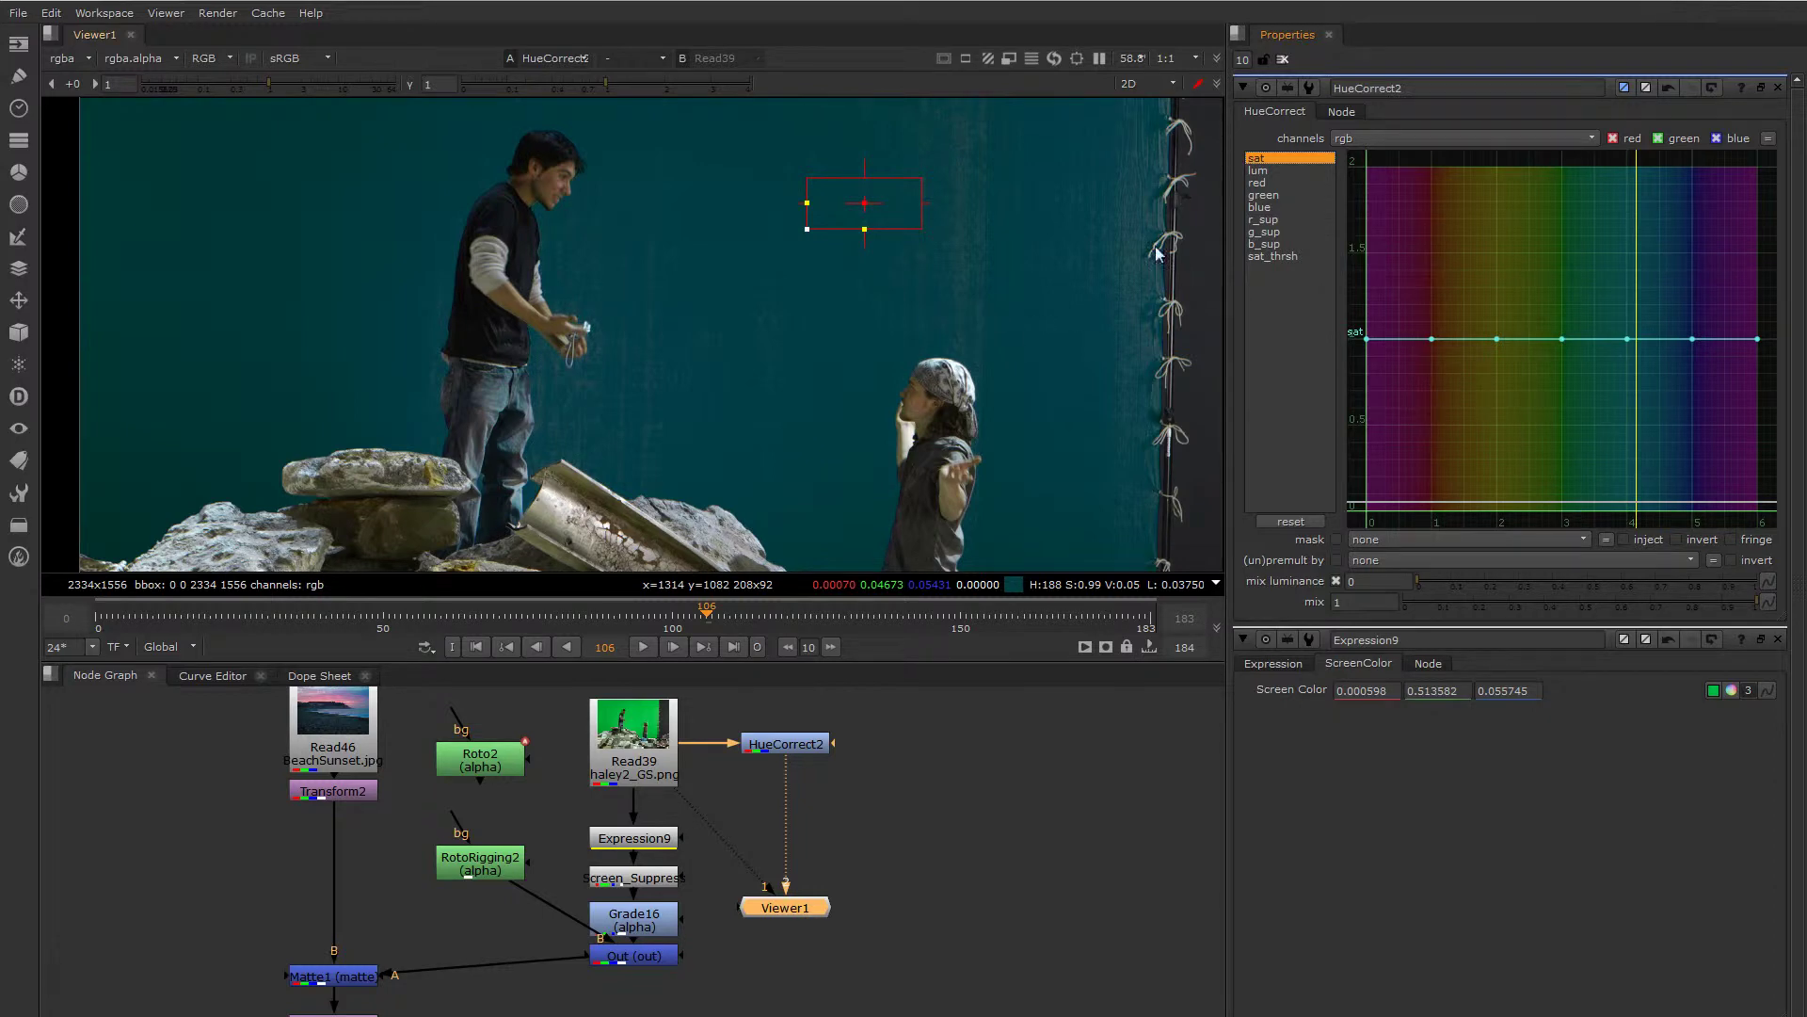
pyautogui.keyDown('ctrl'); pyautogui.rightClick(838, 327); pyautogui.keyUp('ctrl')
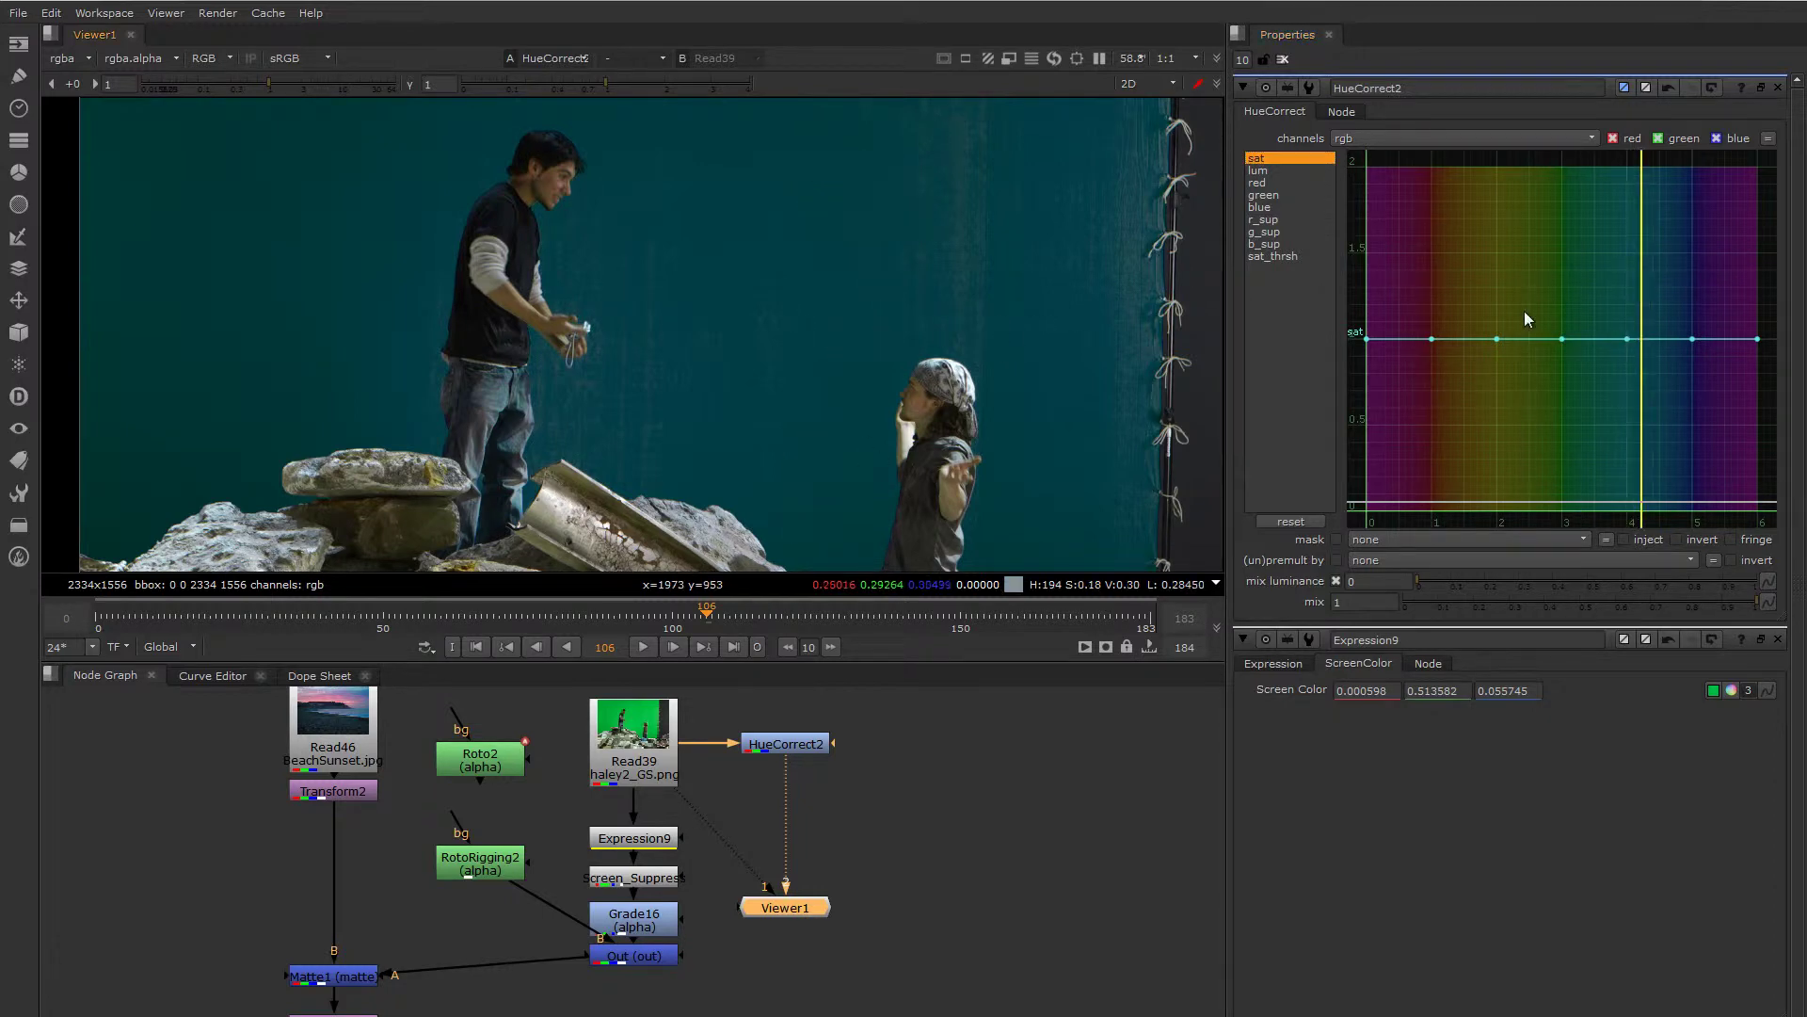
pyautogui.moveTo(1559, 337); pyautogui.dragTo(1562, 492)
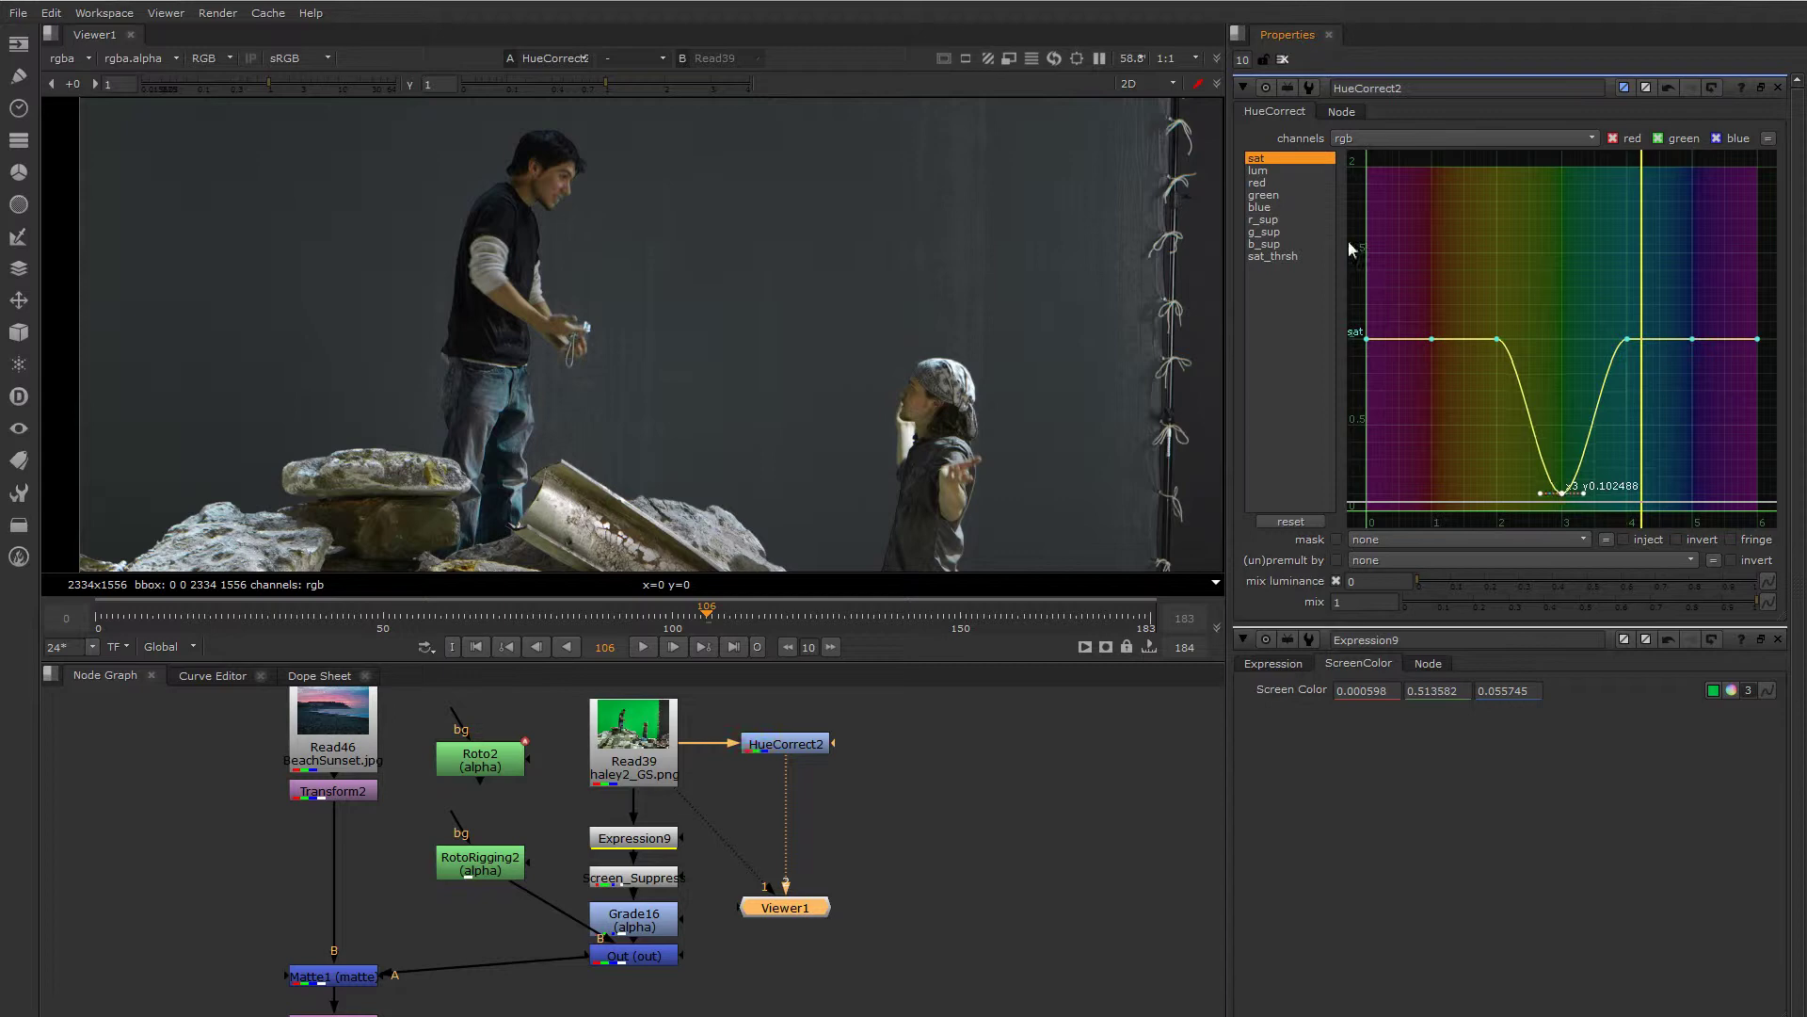
pyautogui.click(1258, 183)
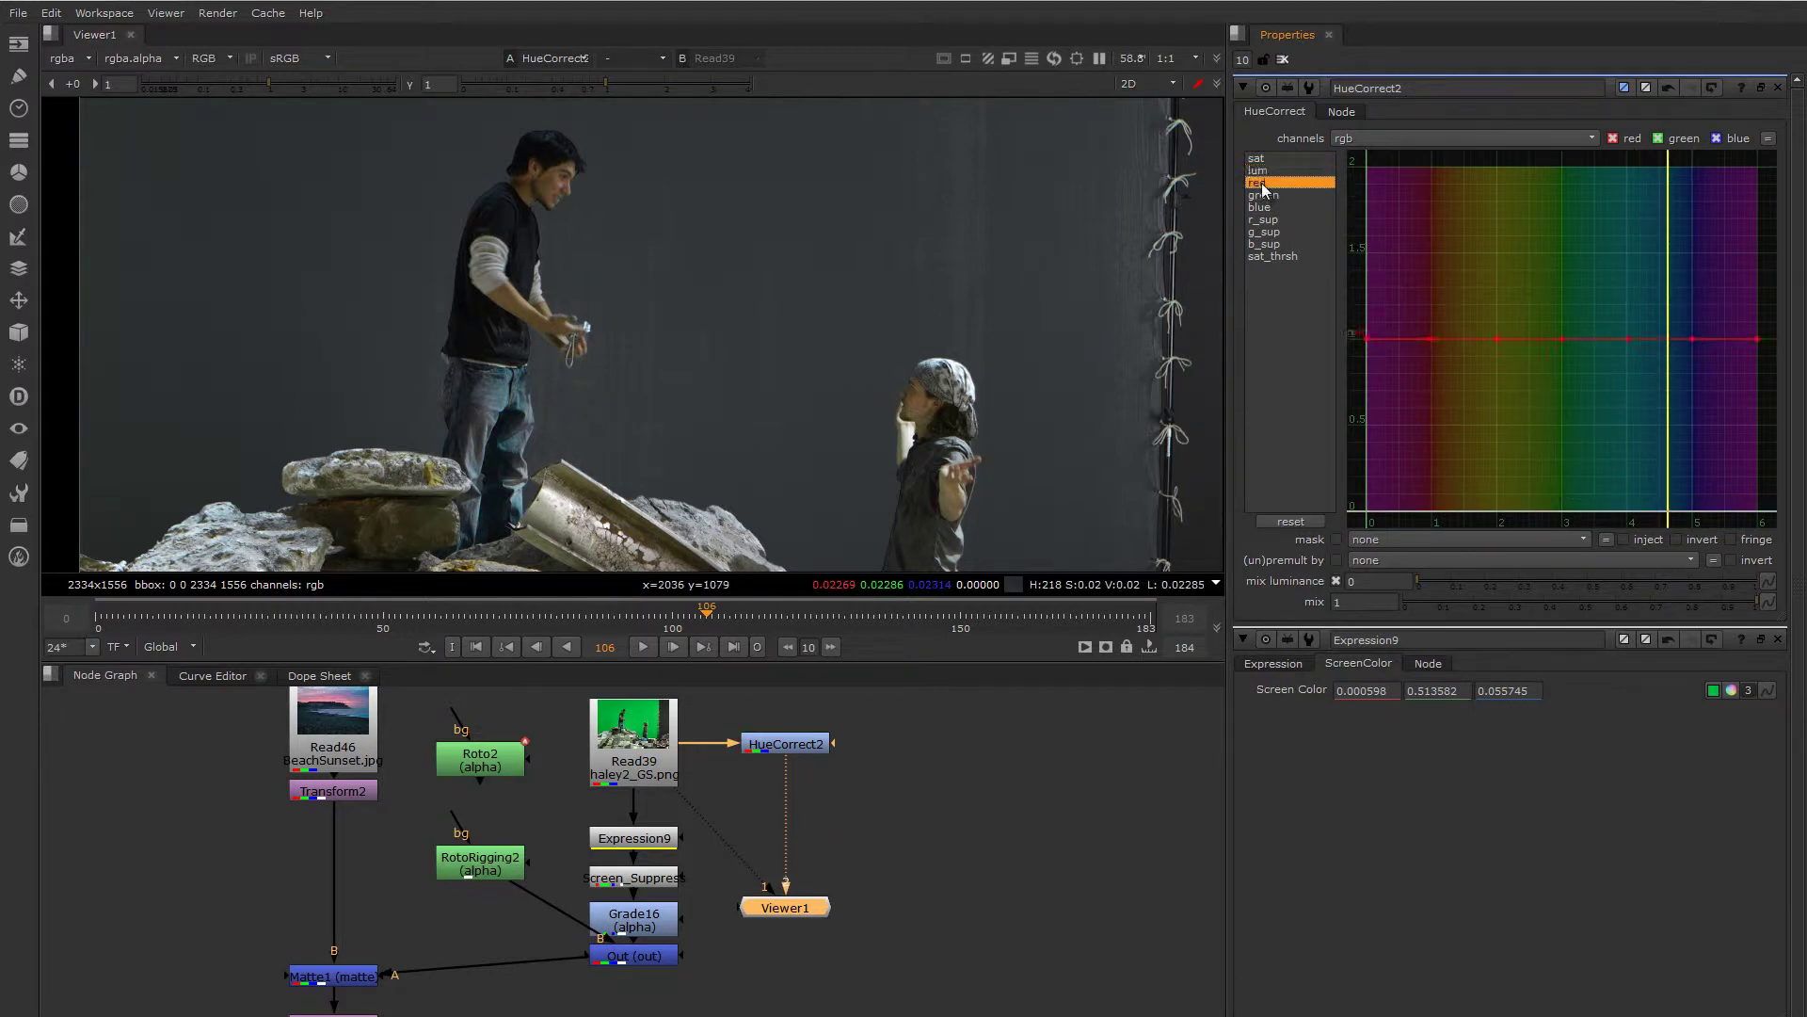
# - Take the Screen_Suppress node out of the chain and insert HueCorrect2 in its place between Expression9 and Grade16
pyautogui.moveTo(621, 886); pyautogui.dragTo(786, 870, button='middle')
pyautogui.moveTo(962, 726); pyautogui.dragTo(936, 785)
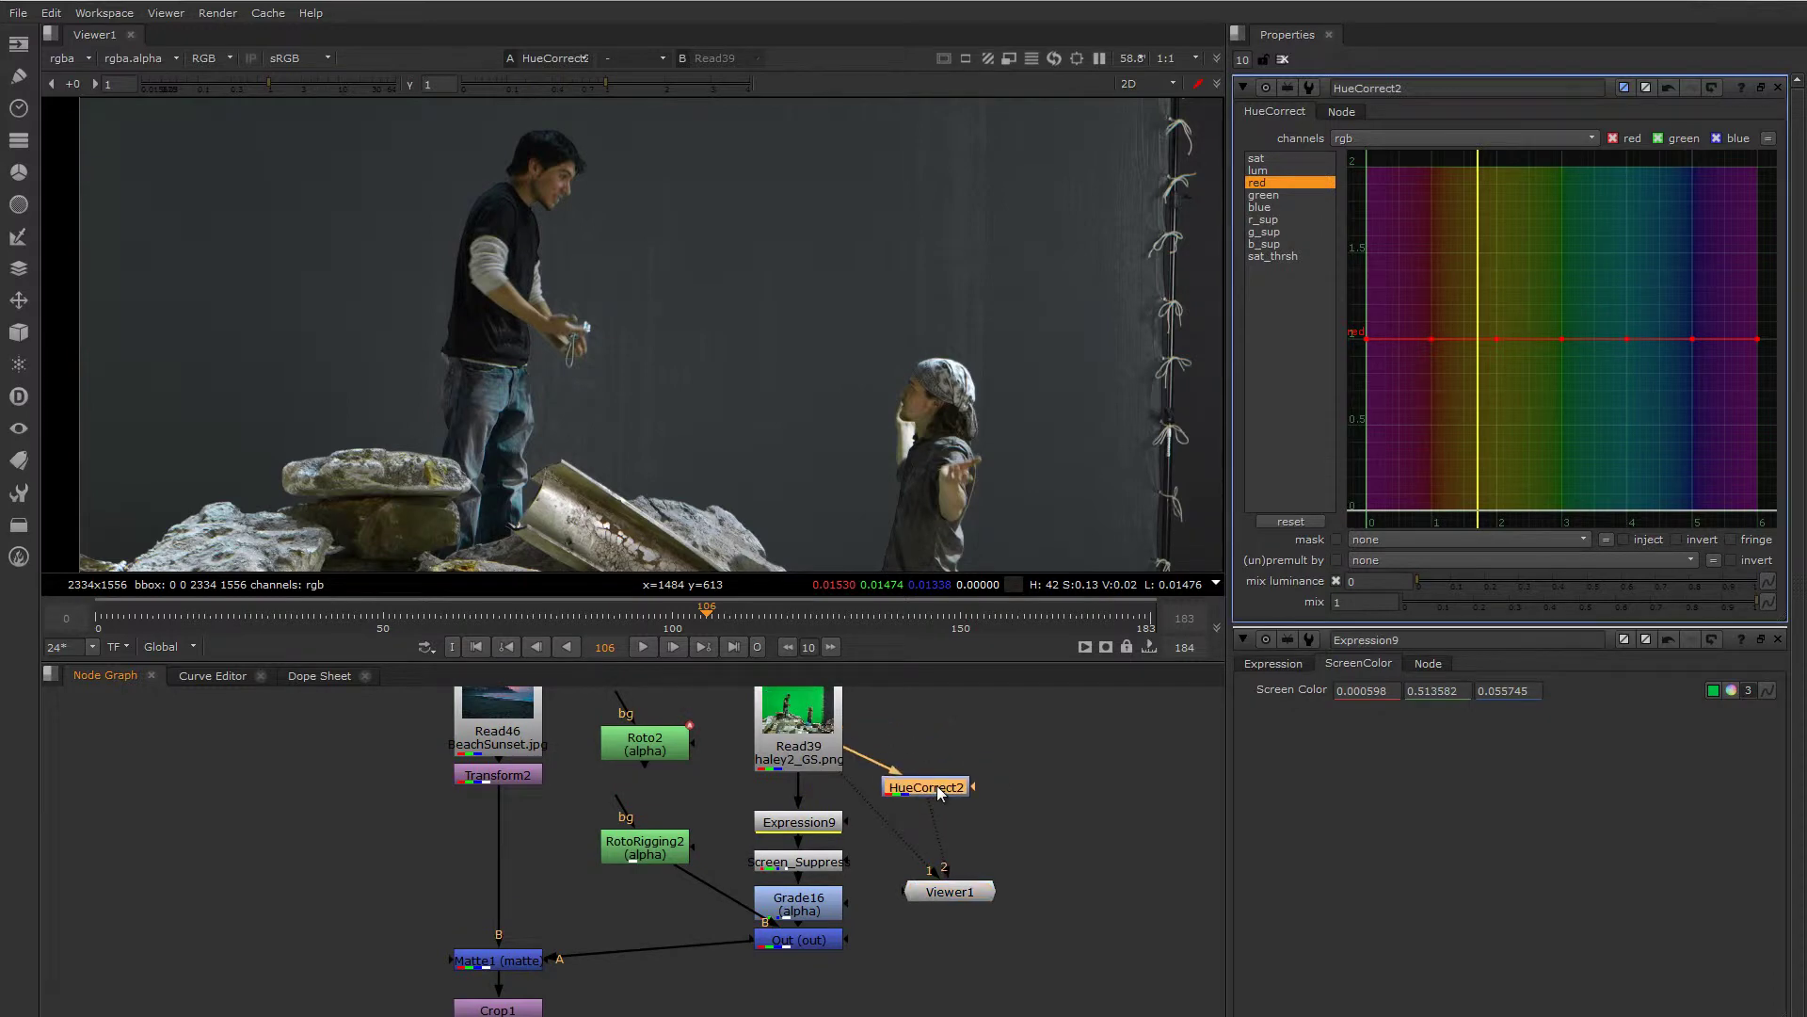
pyautogui.click(806, 823)
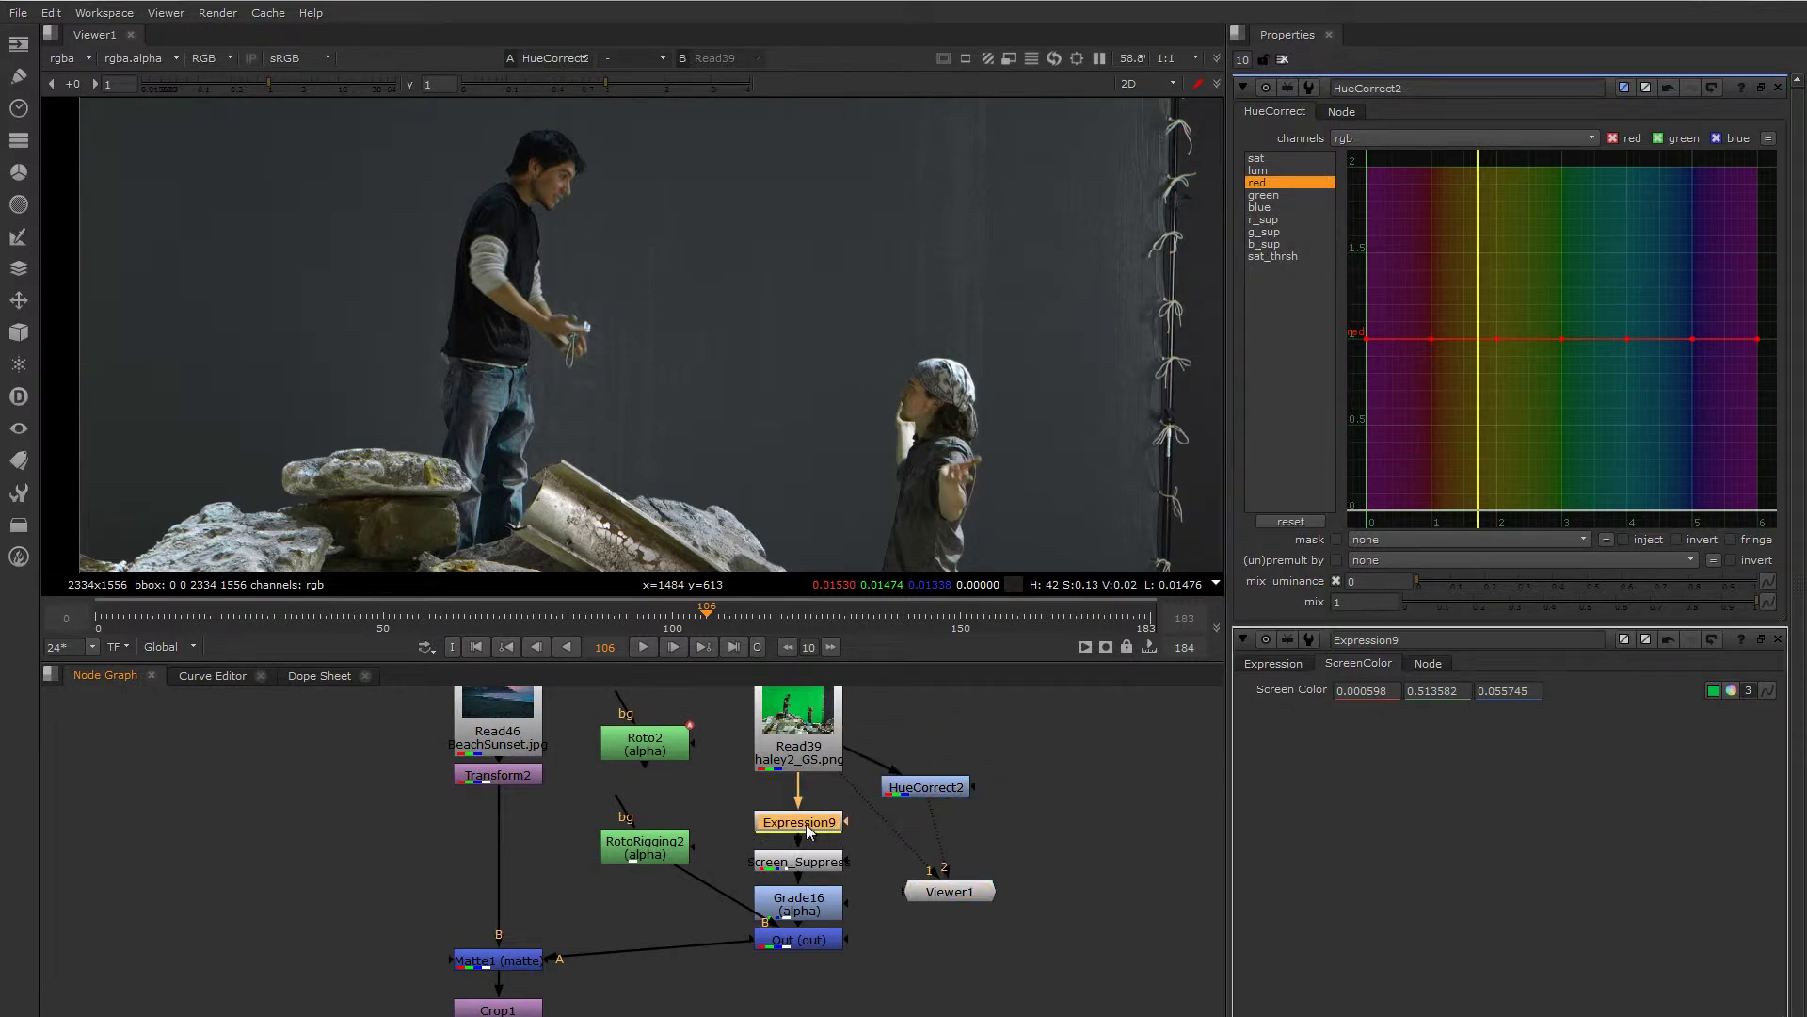
pyautogui.click(804, 862)
pyautogui.moveTo(956, 847); pyautogui.dragTo(919, 813)
pyautogui.click(900, 761)
pyautogui.moveTo(854, 764); pyautogui.dragTo(803, 858)
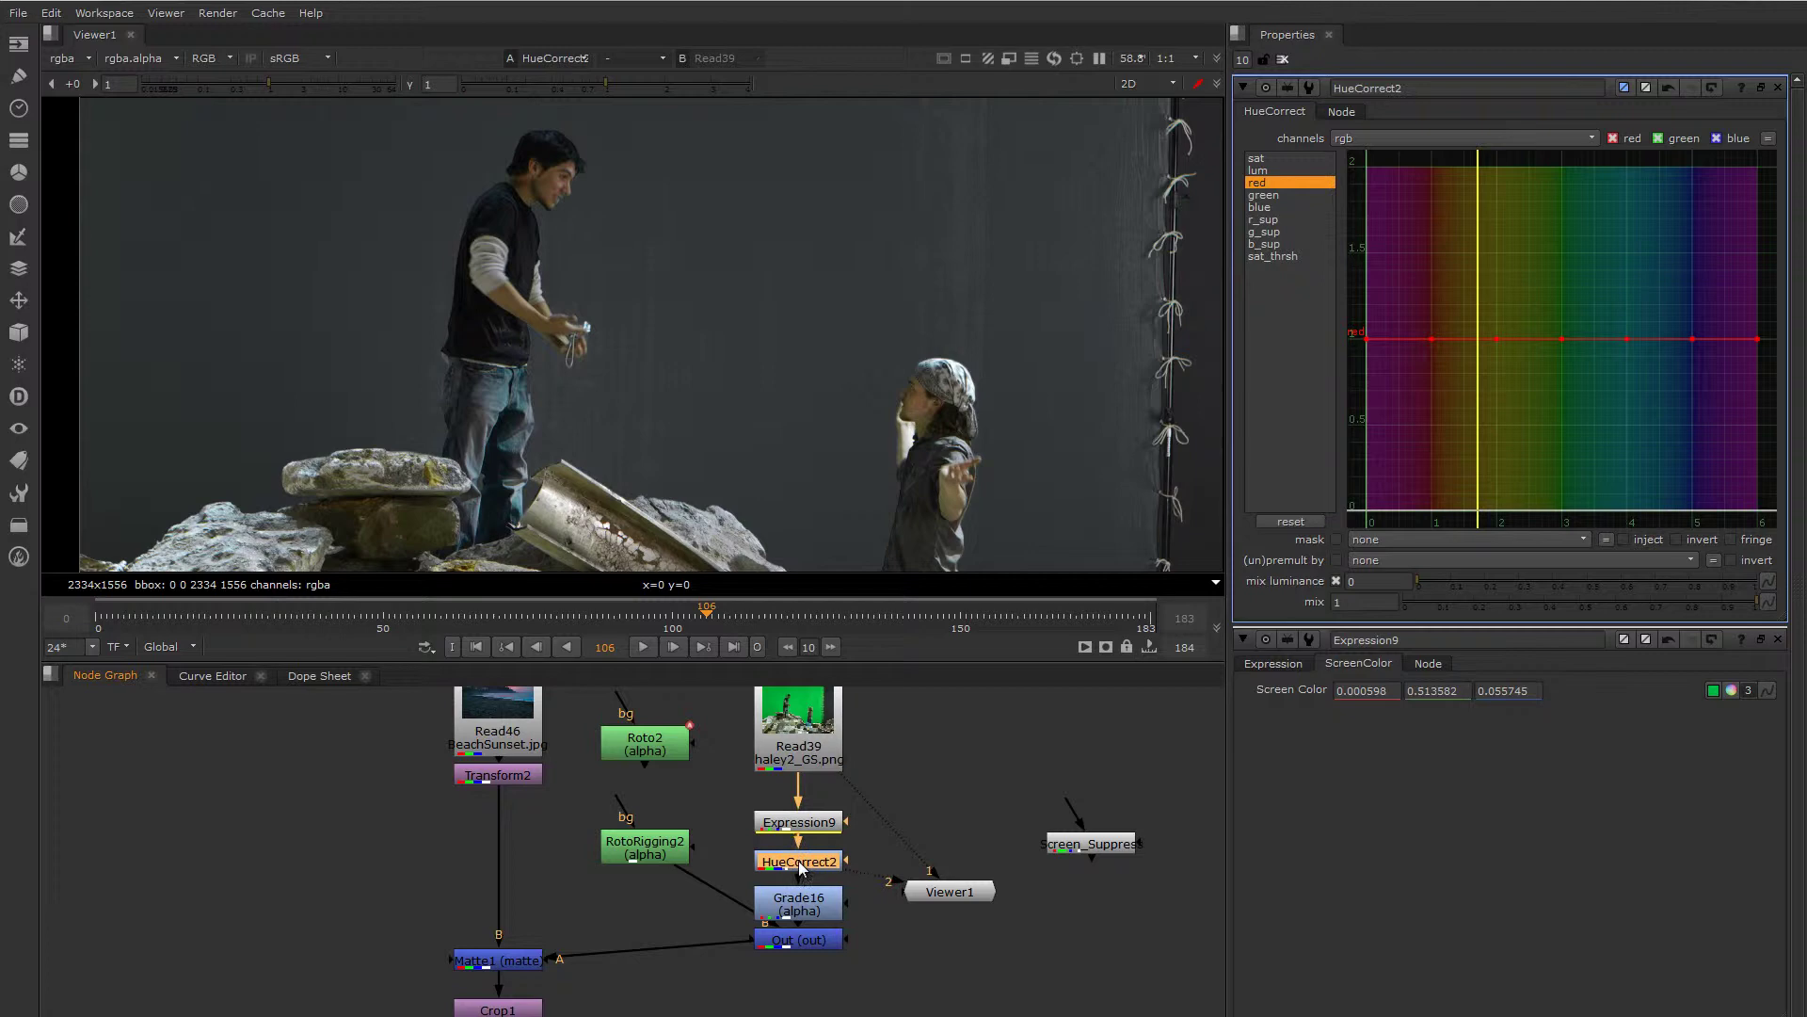
# - View the Crop1 composite over the beach background and examine the standing man's hair, face and edges
pyautogui.moveTo(523, 960); pyautogui.dragTo(641, 892, button='middle')
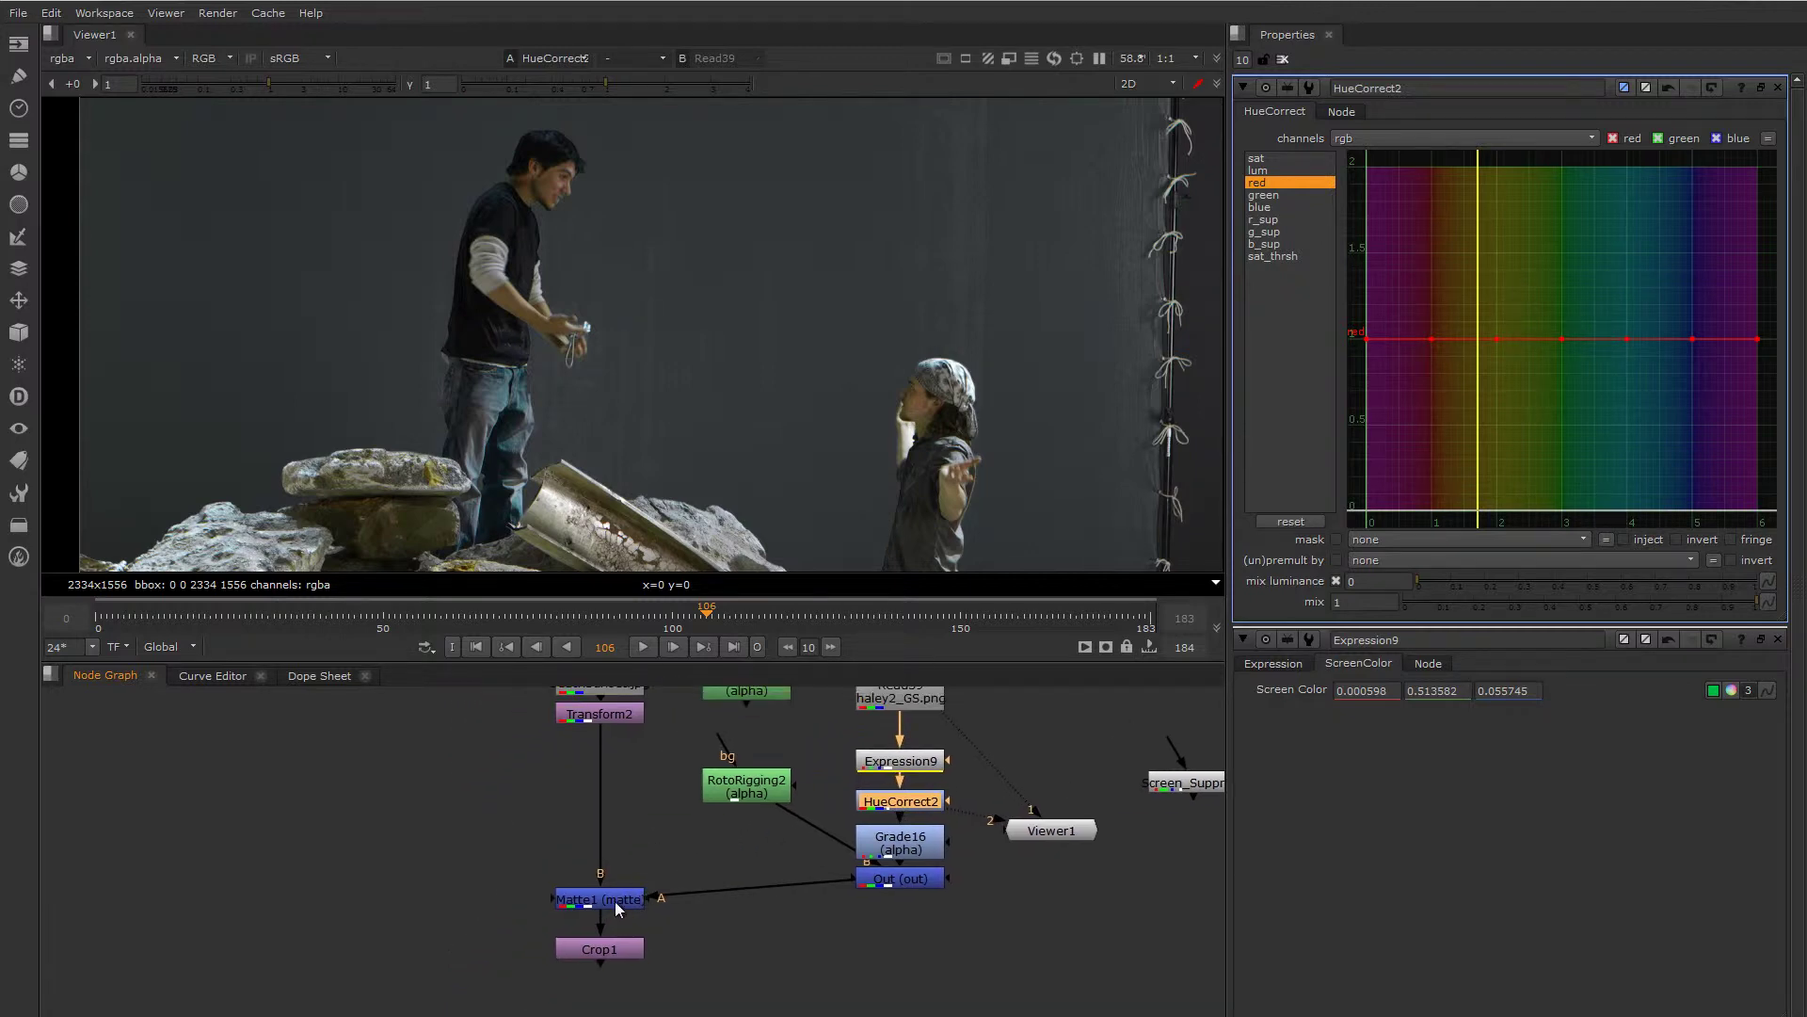
pyautogui.click(601, 948)
pyautogui.press('1')
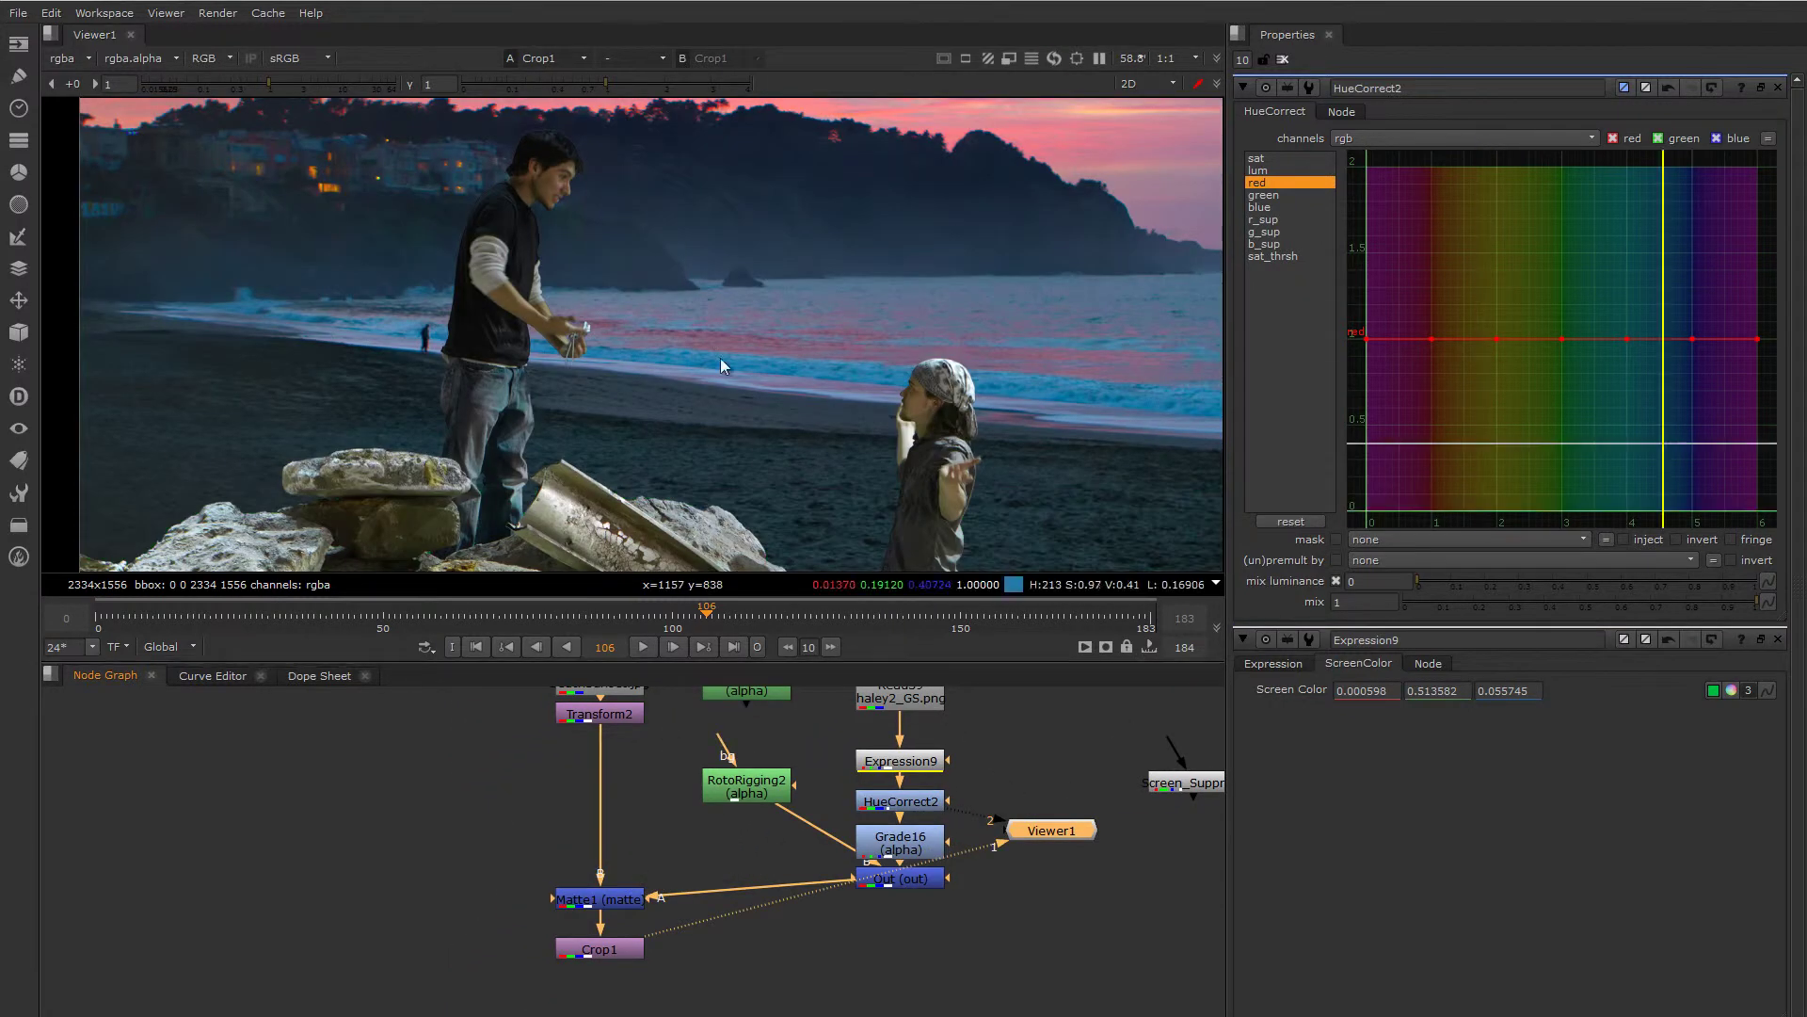
pyautogui.moveTo(702, 335); pyautogui.dragTo(734, 308, button='middle')
pyautogui.scroll(-3, 694, 288)
pyautogui.scroll(3, 857, 383)
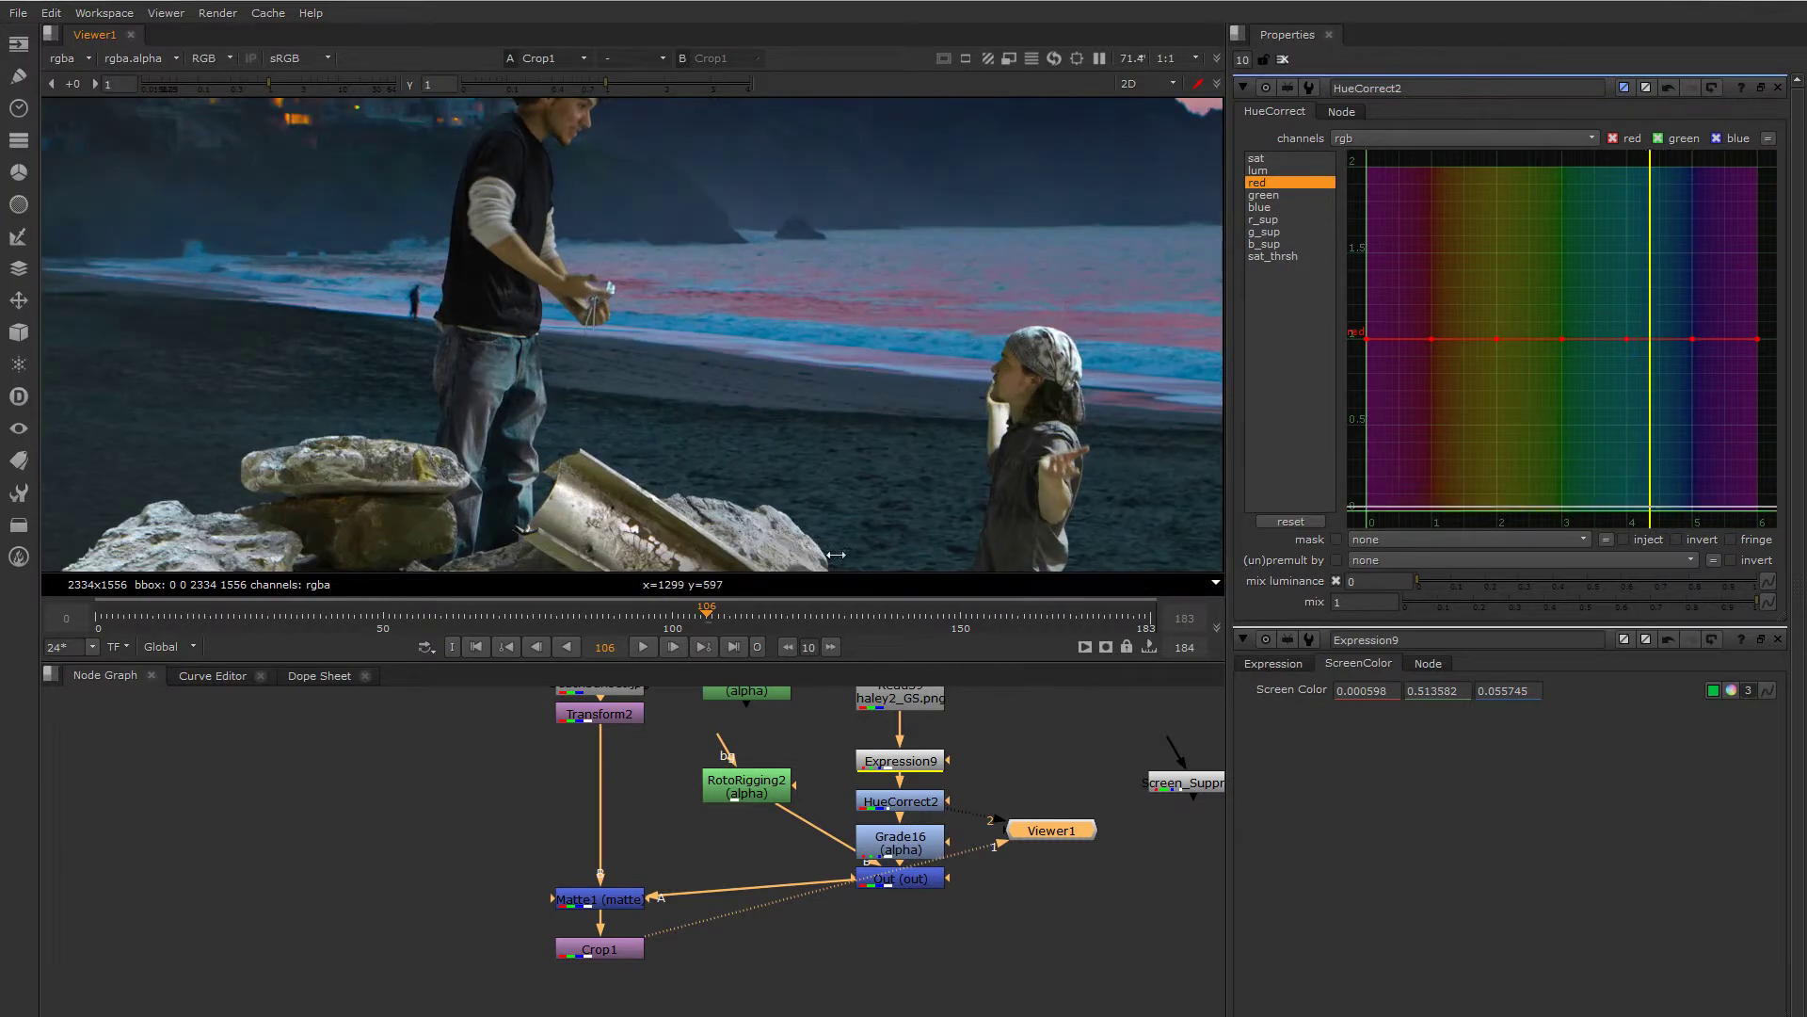
pyautogui.moveTo(613, 759); pyautogui.dragTo(558, 805, button='middle')
pyautogui.scroll(-3, 820, 137)
pyautogui.moveTo(794, 235); pyautogui.dragTo(788, 260, button='middle')
pyautogui.scroll(5, 683, 226)
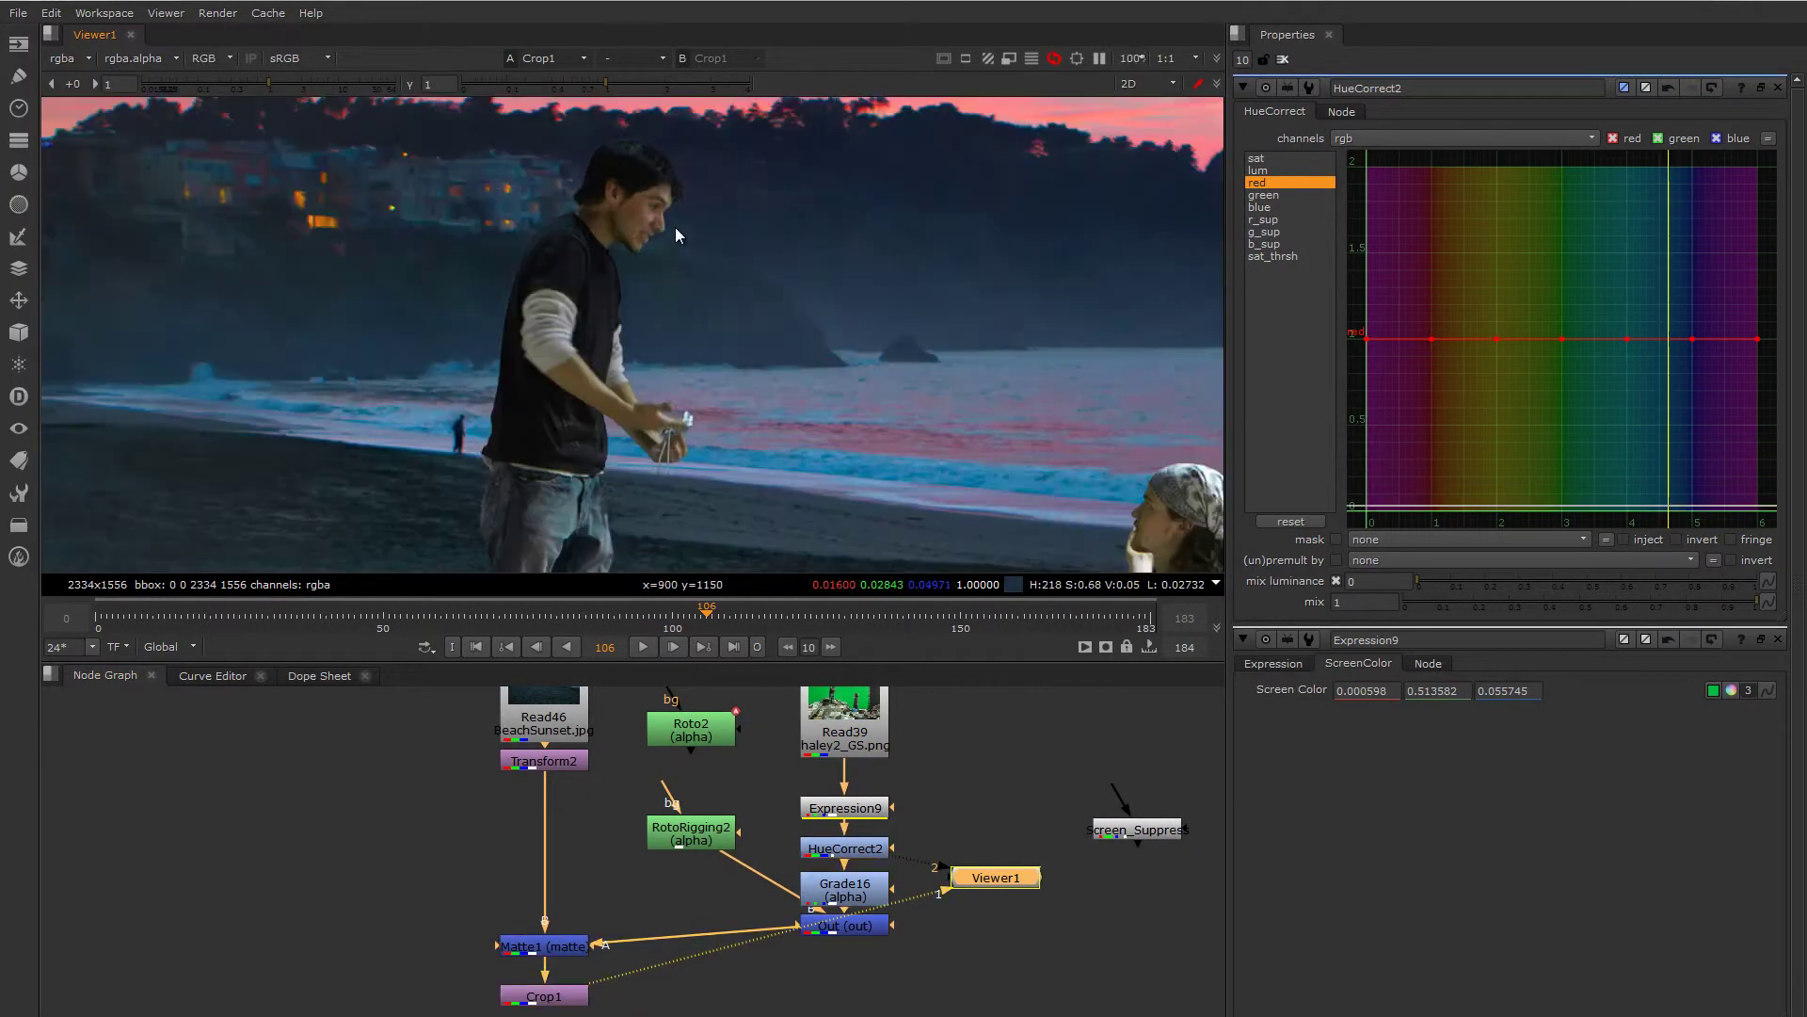
pyautogui.moveTo(640, 162); pyautogui.dragTo(665, 215, button='middle')
pyautogui.scroll(2, 665, 215)
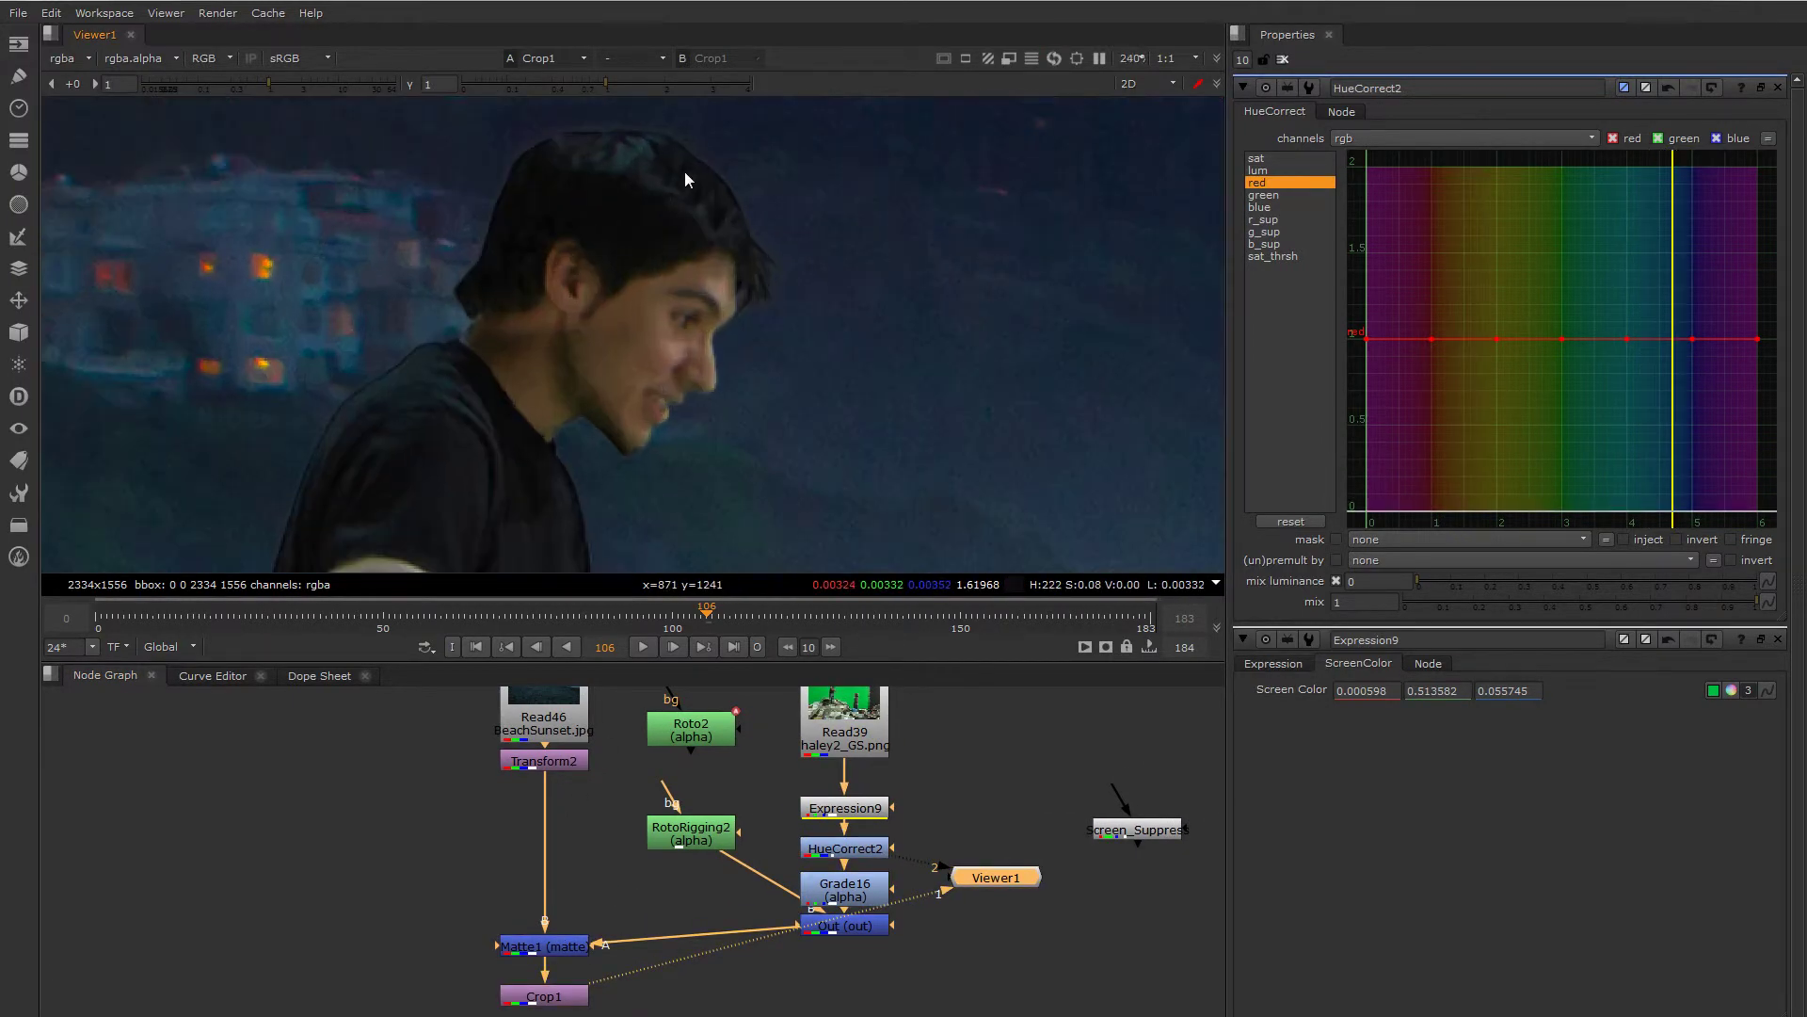
pyautogui.moveTo(625, 427)
pyautogui.mouseDown(button='middle')
pyautogui.moveTo(682, 389)
pyautogui.moveTo(697, 246)
pyautogui.moveTo(736, 319)
pyautogui.moveTo(712, 316)
pyautogui.moveTo(736, 312)
pyautogui.mouseUp(button='middle')
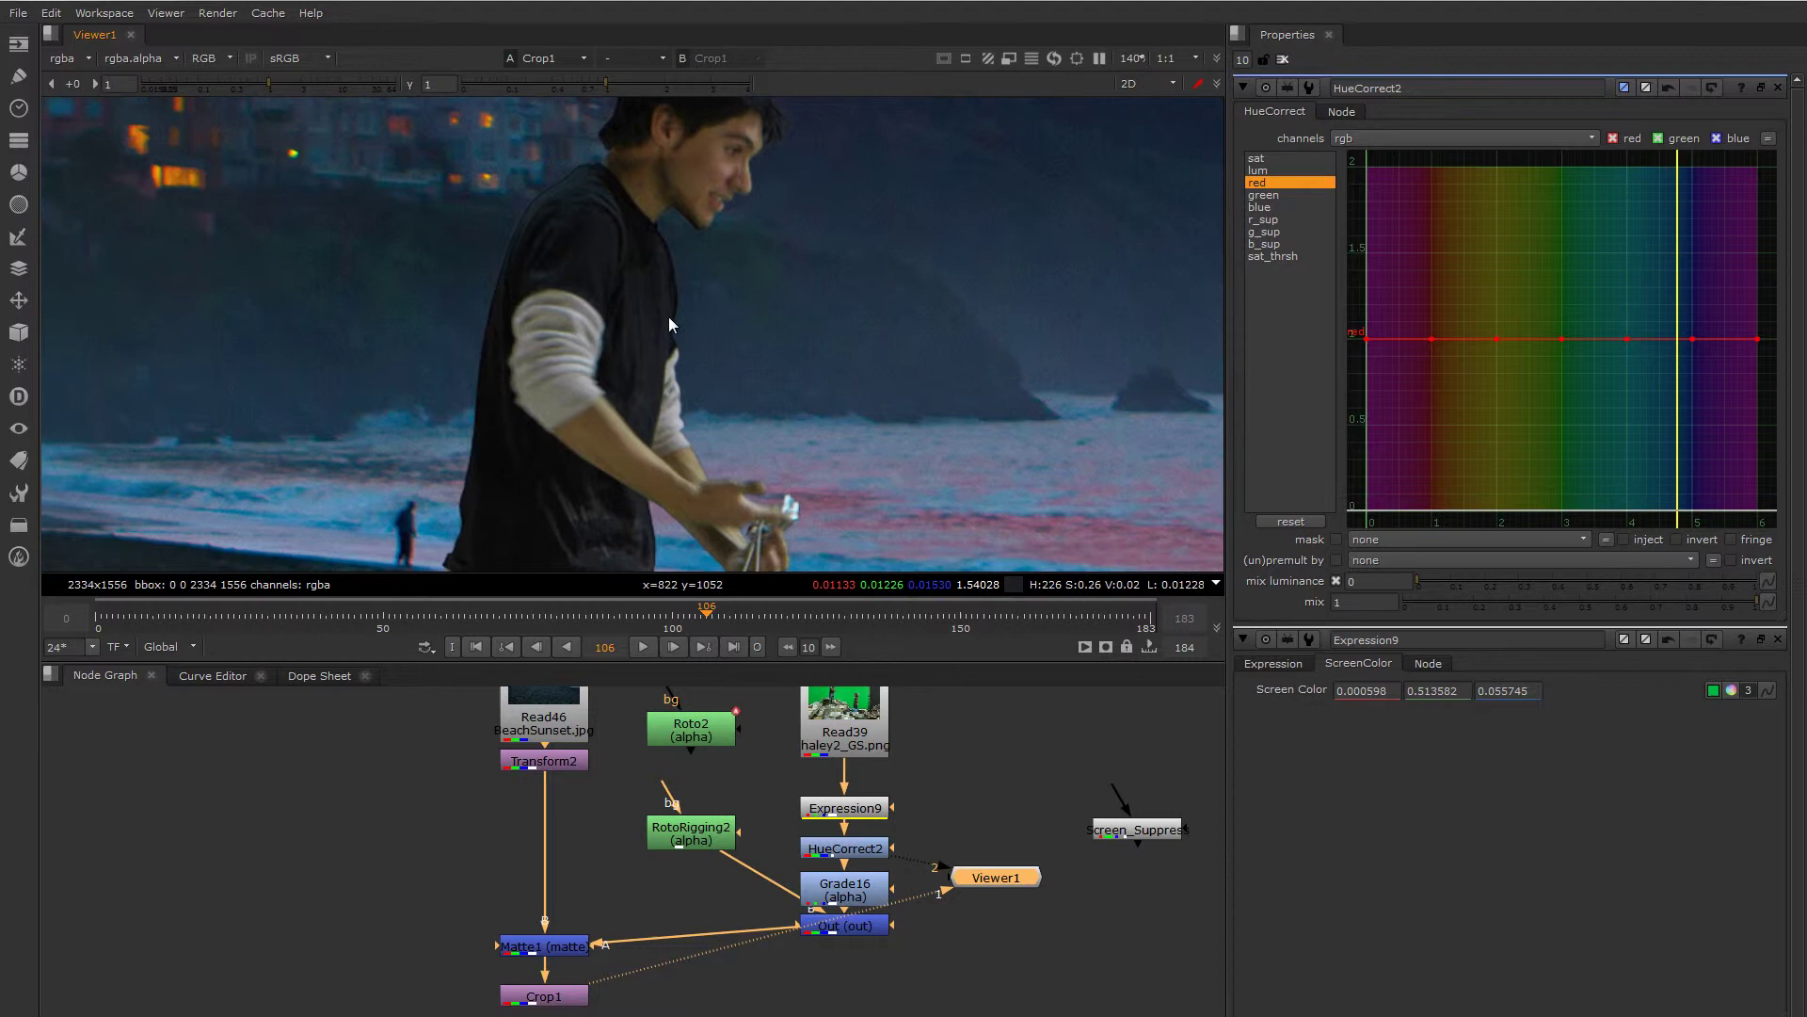
# - Inspect the composite's hands, headscarf figure and rock edges against the water and sand
pyautogui.moveTo(902, 425); pyautogui.dragTo(681, 392, button='middle')
pyautogui.moveTo(978, 468); pyautogui.dragTo(630, 339, button='middle')
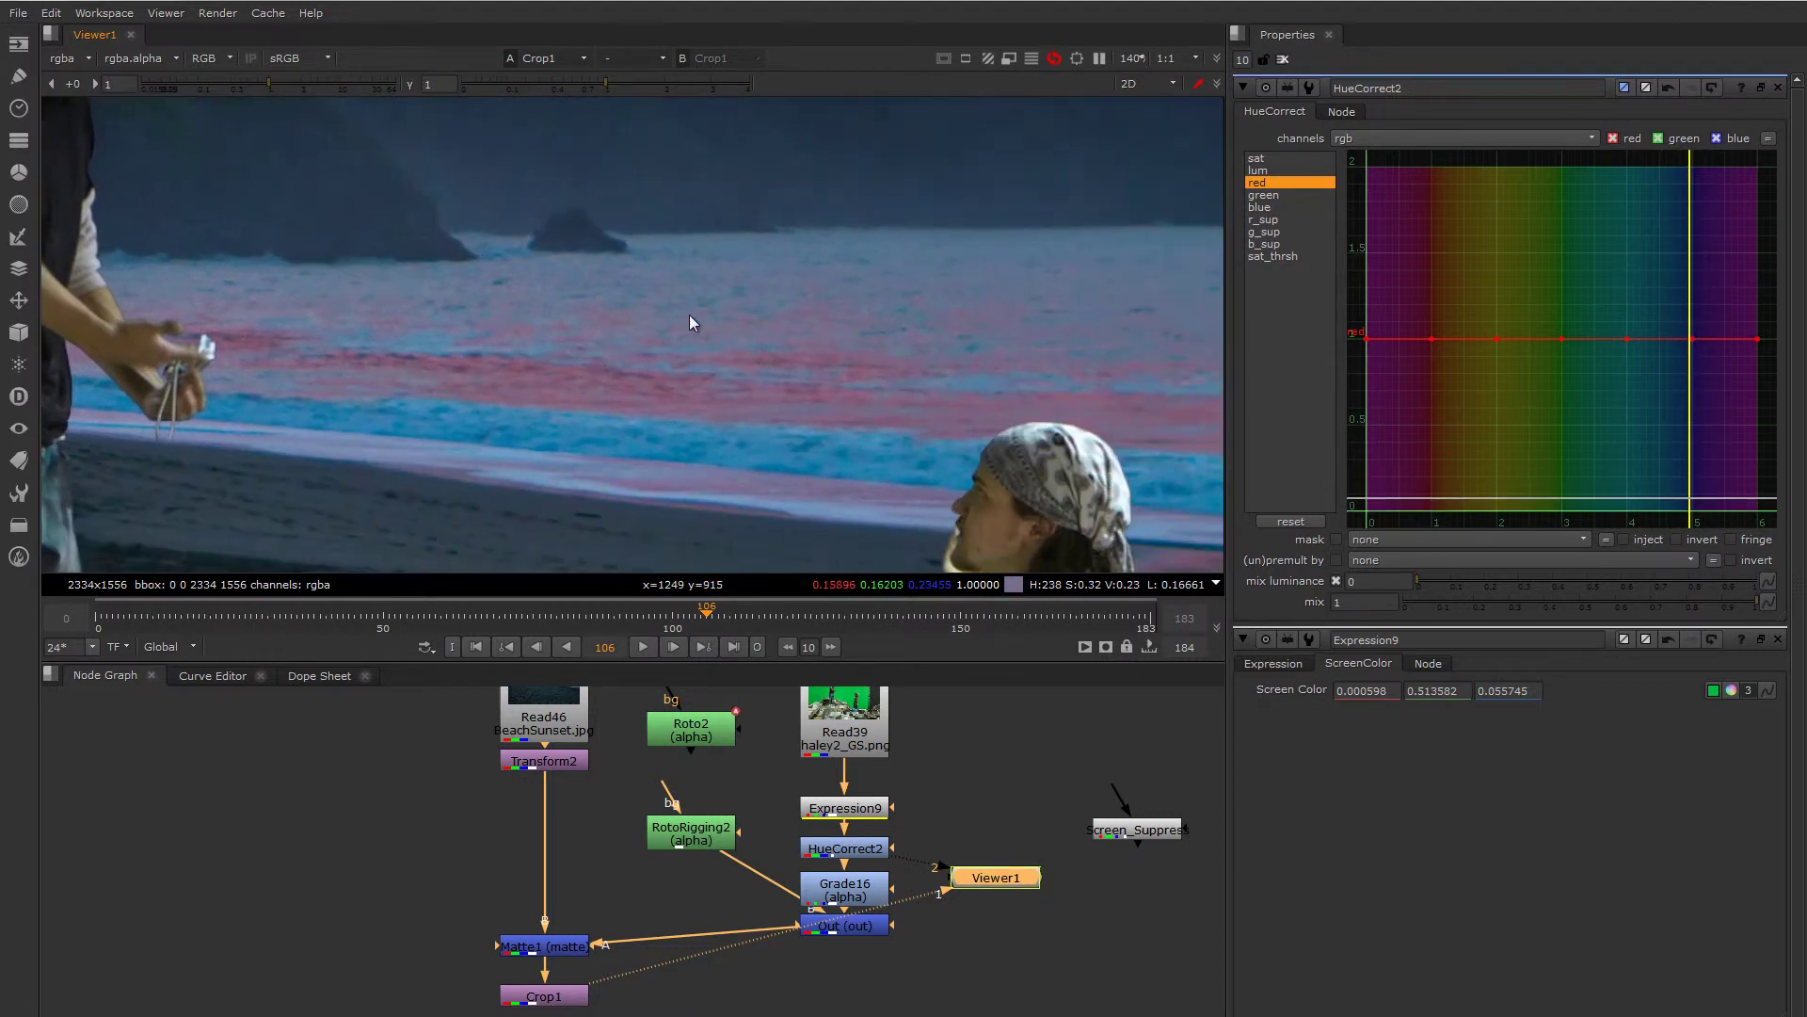
pyautogui.moveTo(970, 399); pyautogui.dragTo(860, 180, button='middle')
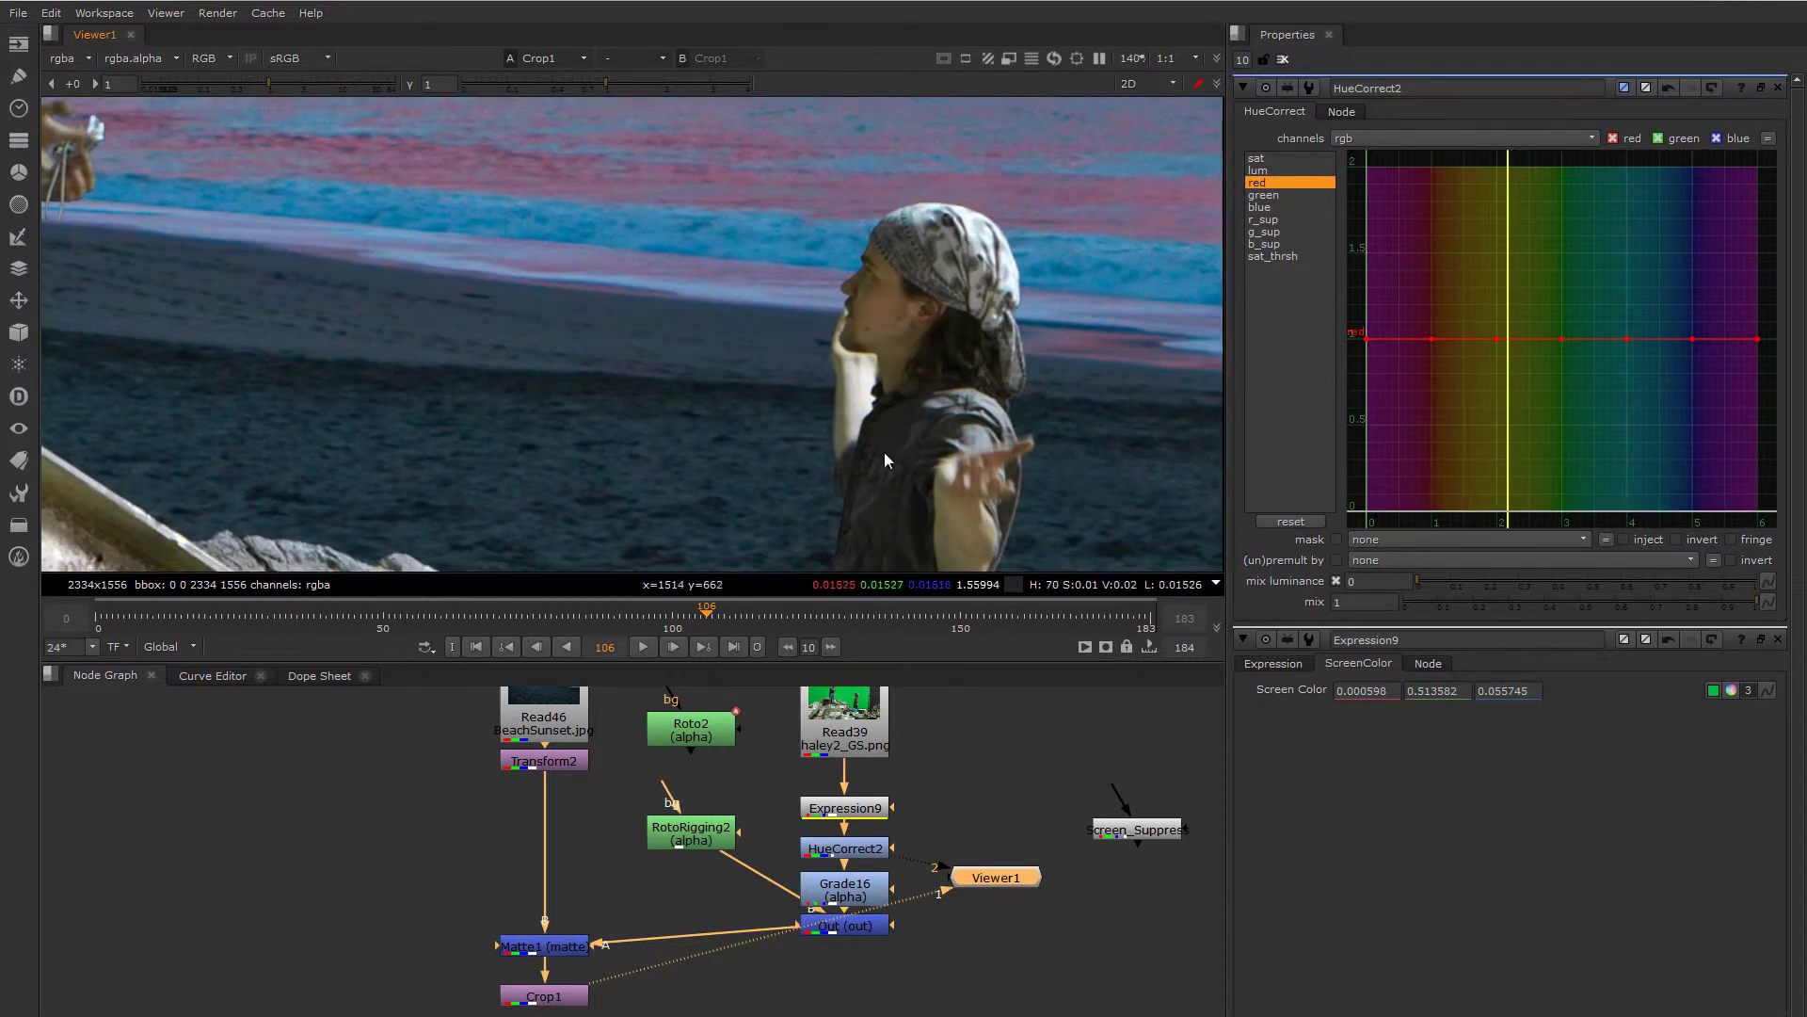
pyautogui.moveTo(884, 452)
pyautogui.mouseDown(button='middle')
pyautogui.moveTo(930, 359)
pyautogui.moveTo(1029, 384)
pyautogui.mouseUp(button='middle')
pyautogui.moveTo(898, 335); pyautogui.dragTo(964, 393, button='middle')
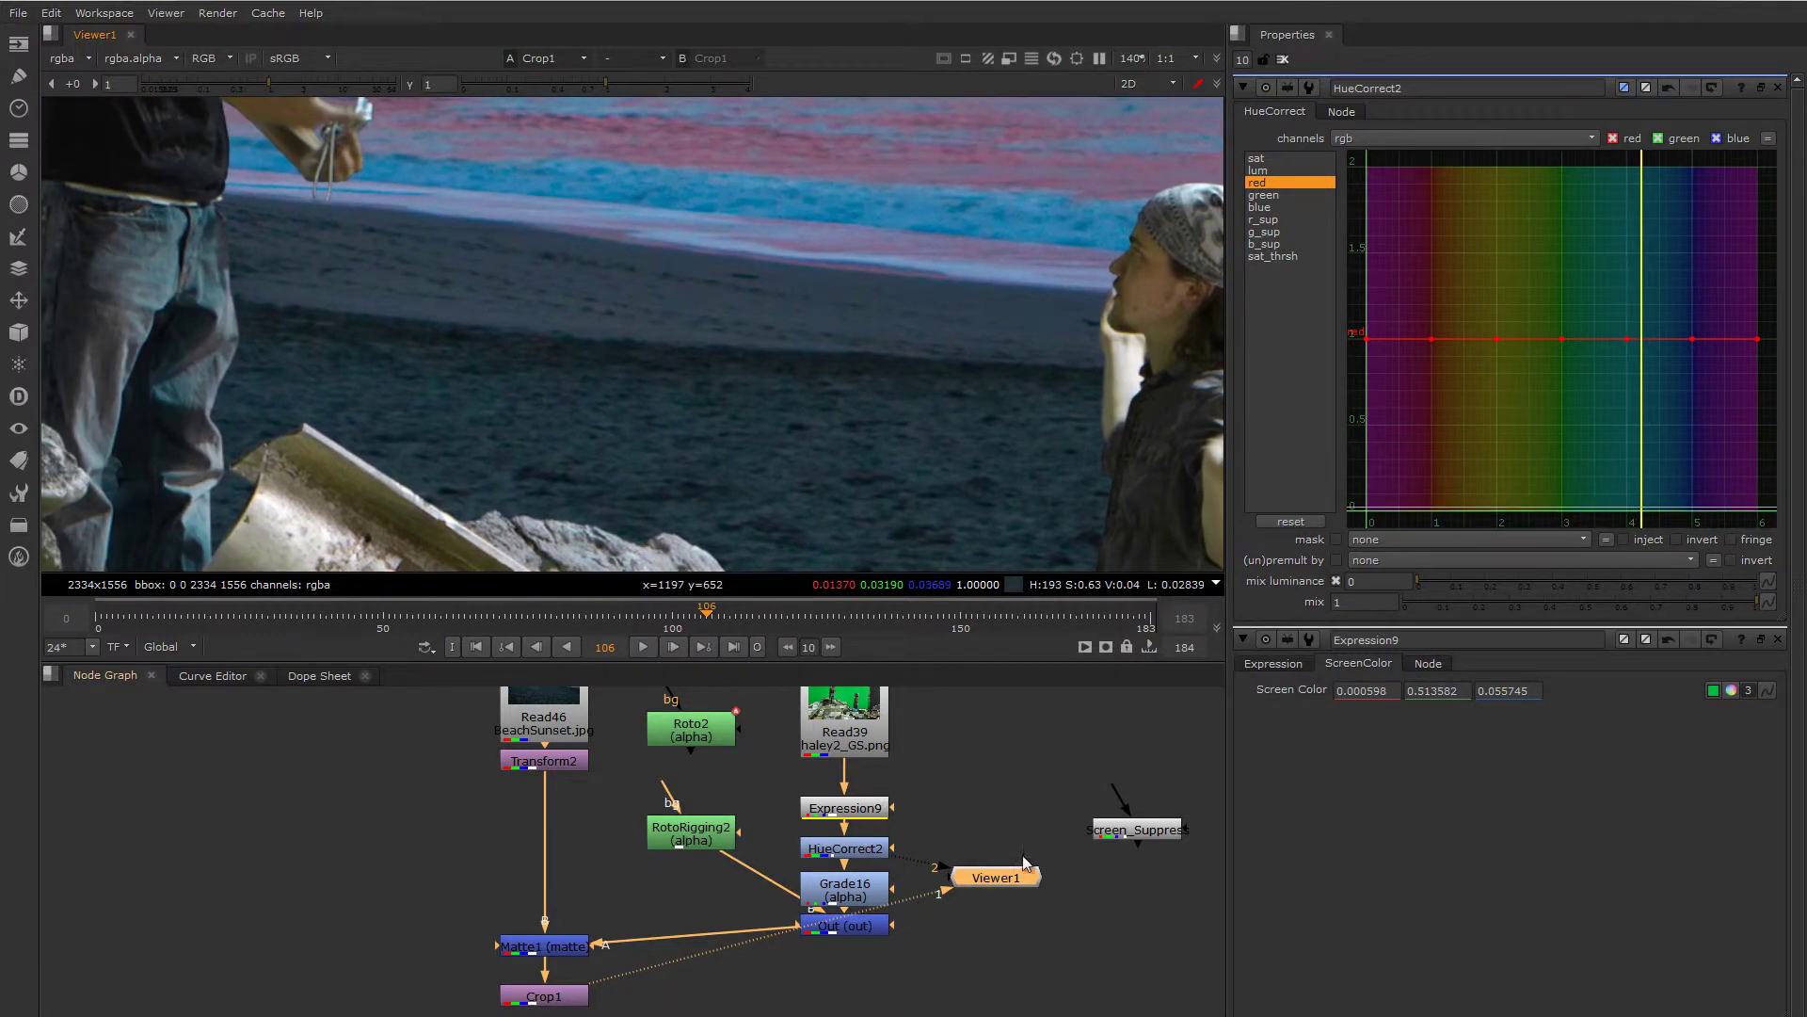
# - Nudge HueCorrect2 closer to Expression9, view its output, and examine the standing man's shoulder and sleeve up close
pyautogui.moveTo(865, 816)
pyautogui.mouseDown()
pyautogui.moveTo(865, 800)
pyautogui.moveTo(865, 836)
pyautogui.mouseUp()
pyautogui.press('1')
pyautogui.scroll(-4, 817, 448)
pyautogui.moveTo(659, 377); pyautogui.dragTo(848, 400, button='middle')
pyautogui.scroll(4, 726, 137)
pyautogui.moveTo(732, 190); pyautogui.dragTo(778, 243, button='middle')
pyautogui.scroll(3, 782, 190)
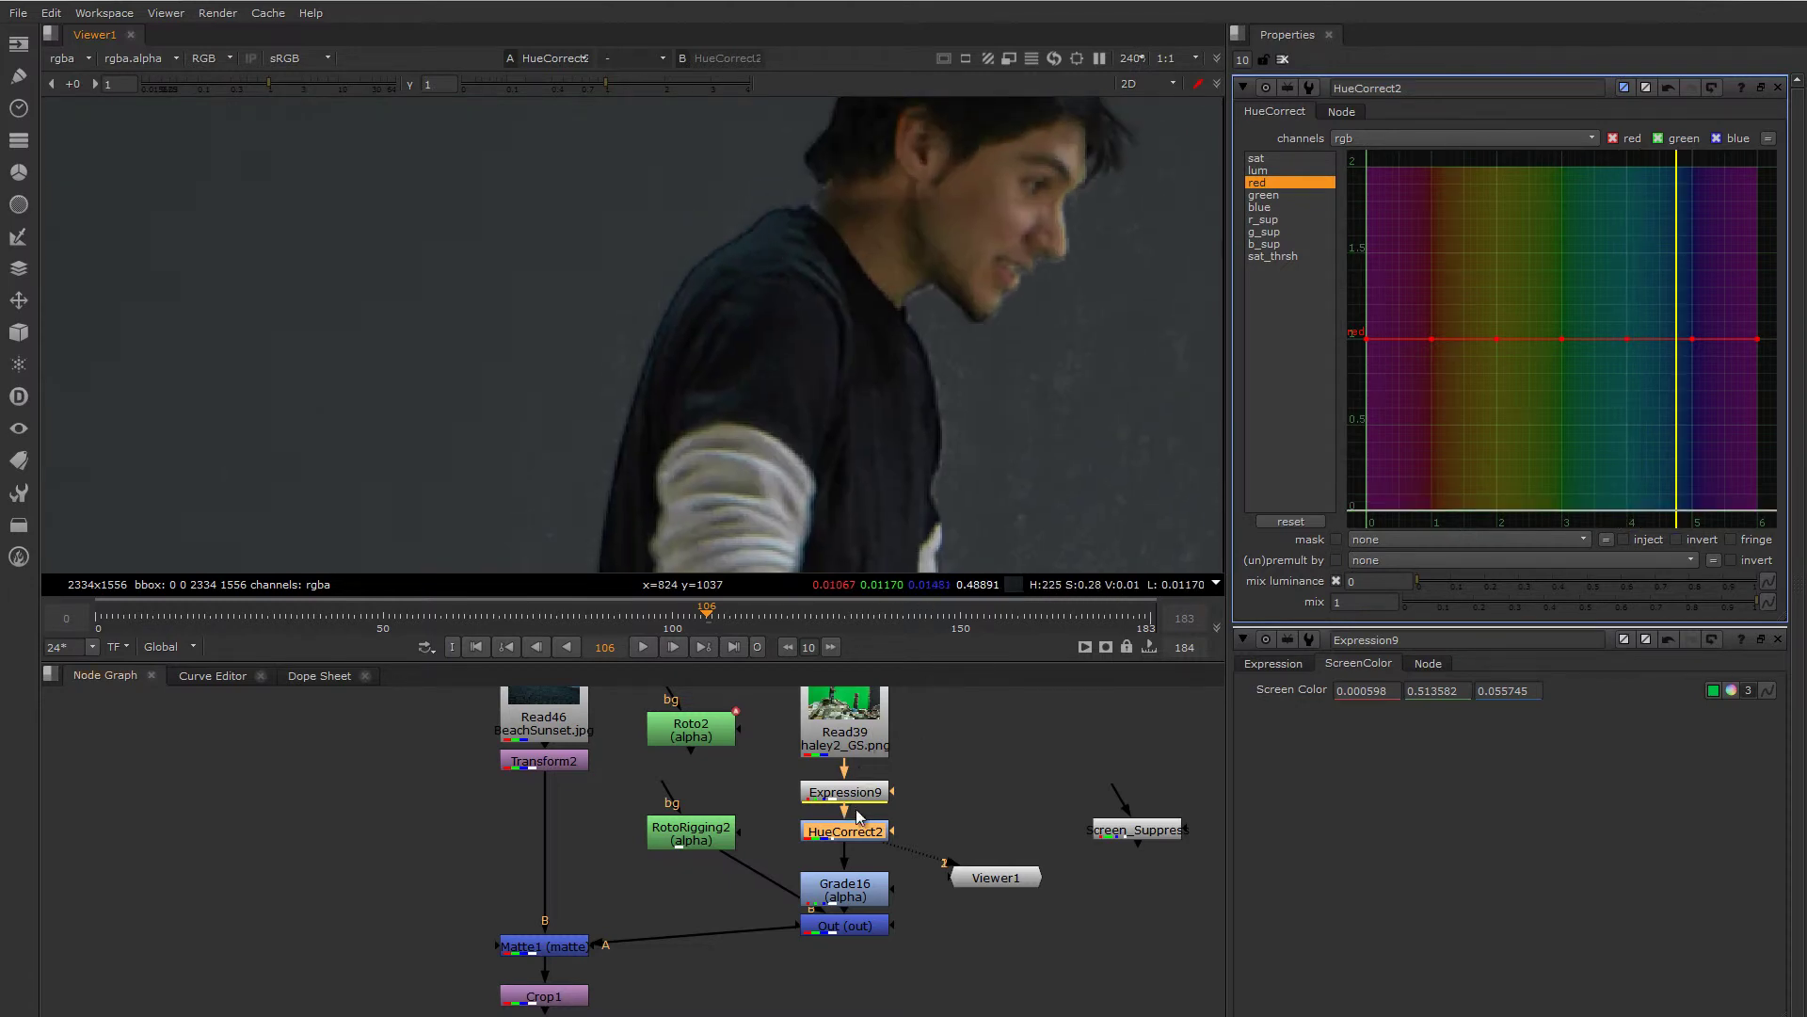
# - Connect Screen_Suppress to Expression9 beside HueCorrect2, and assign HueCorrect2 to viewer input 1 and Screen_Suppress to input 2
pyautogui.moveTo(1125, 830); pyautogui.dragTo(934, 821)
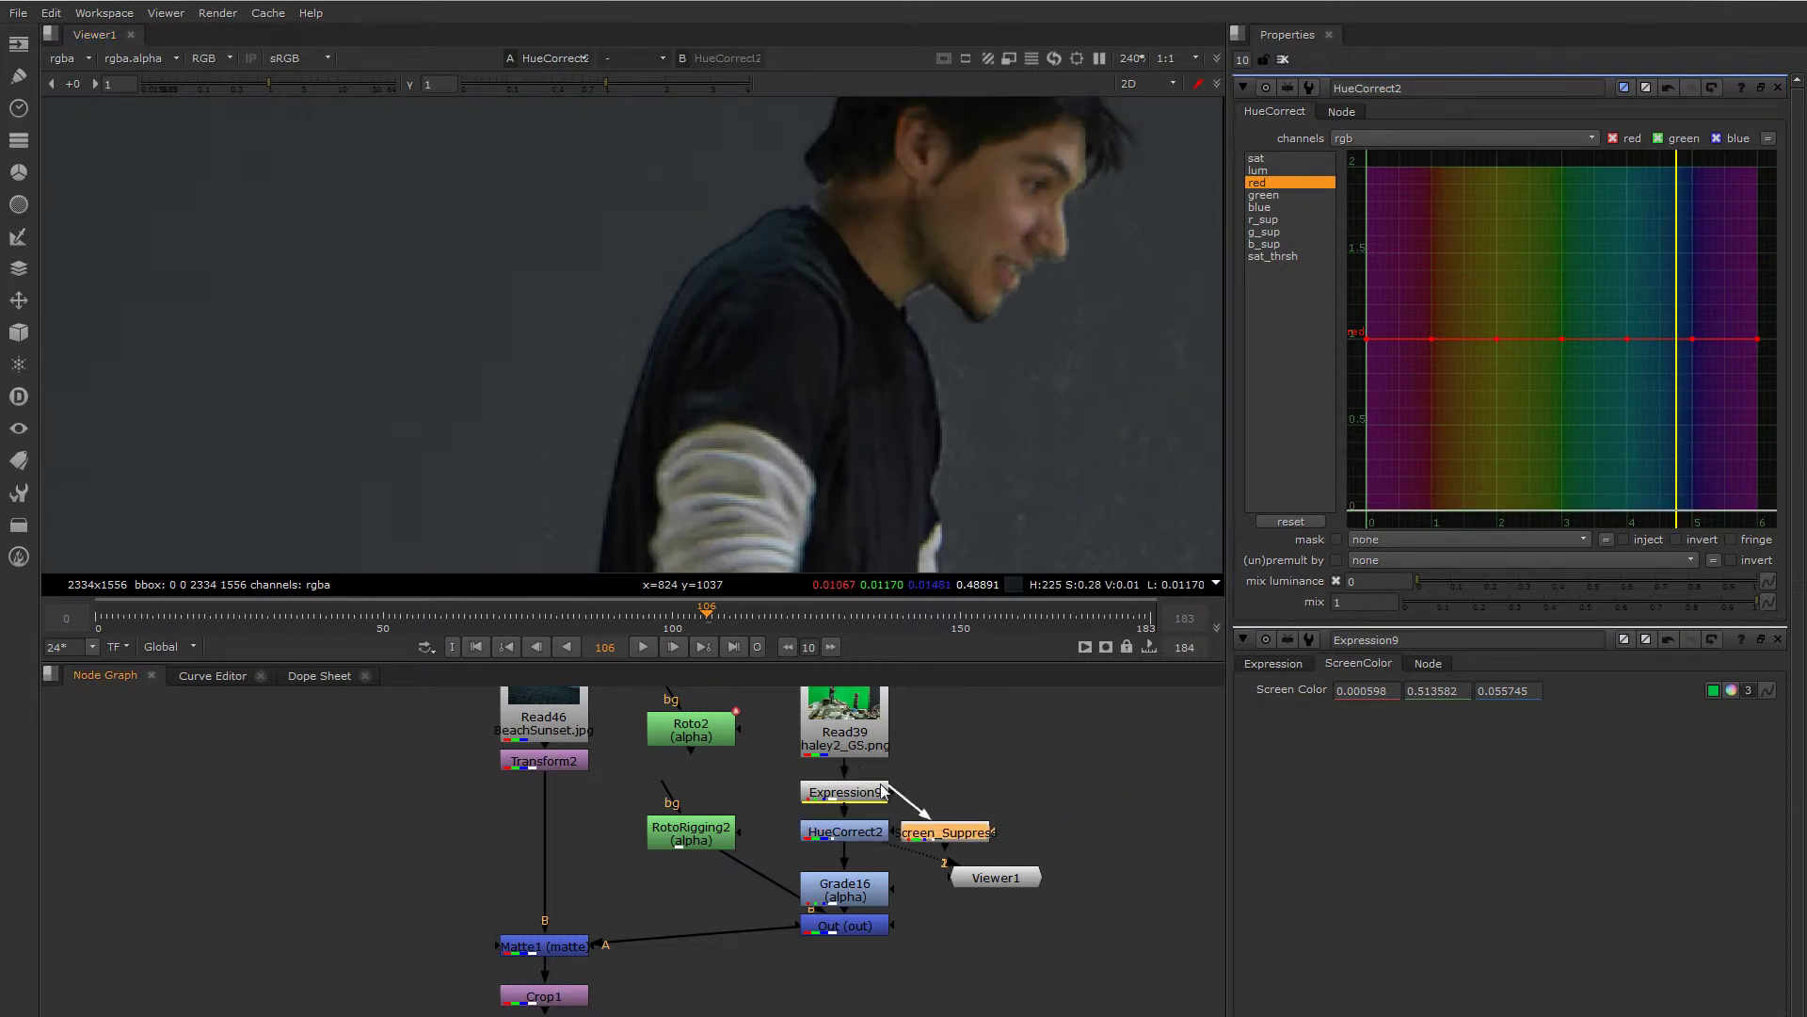
pyautogui.click(864, 834)
pyautogui.press('1')
pyautogui.click(932, 833)
pyautogui.press('2')
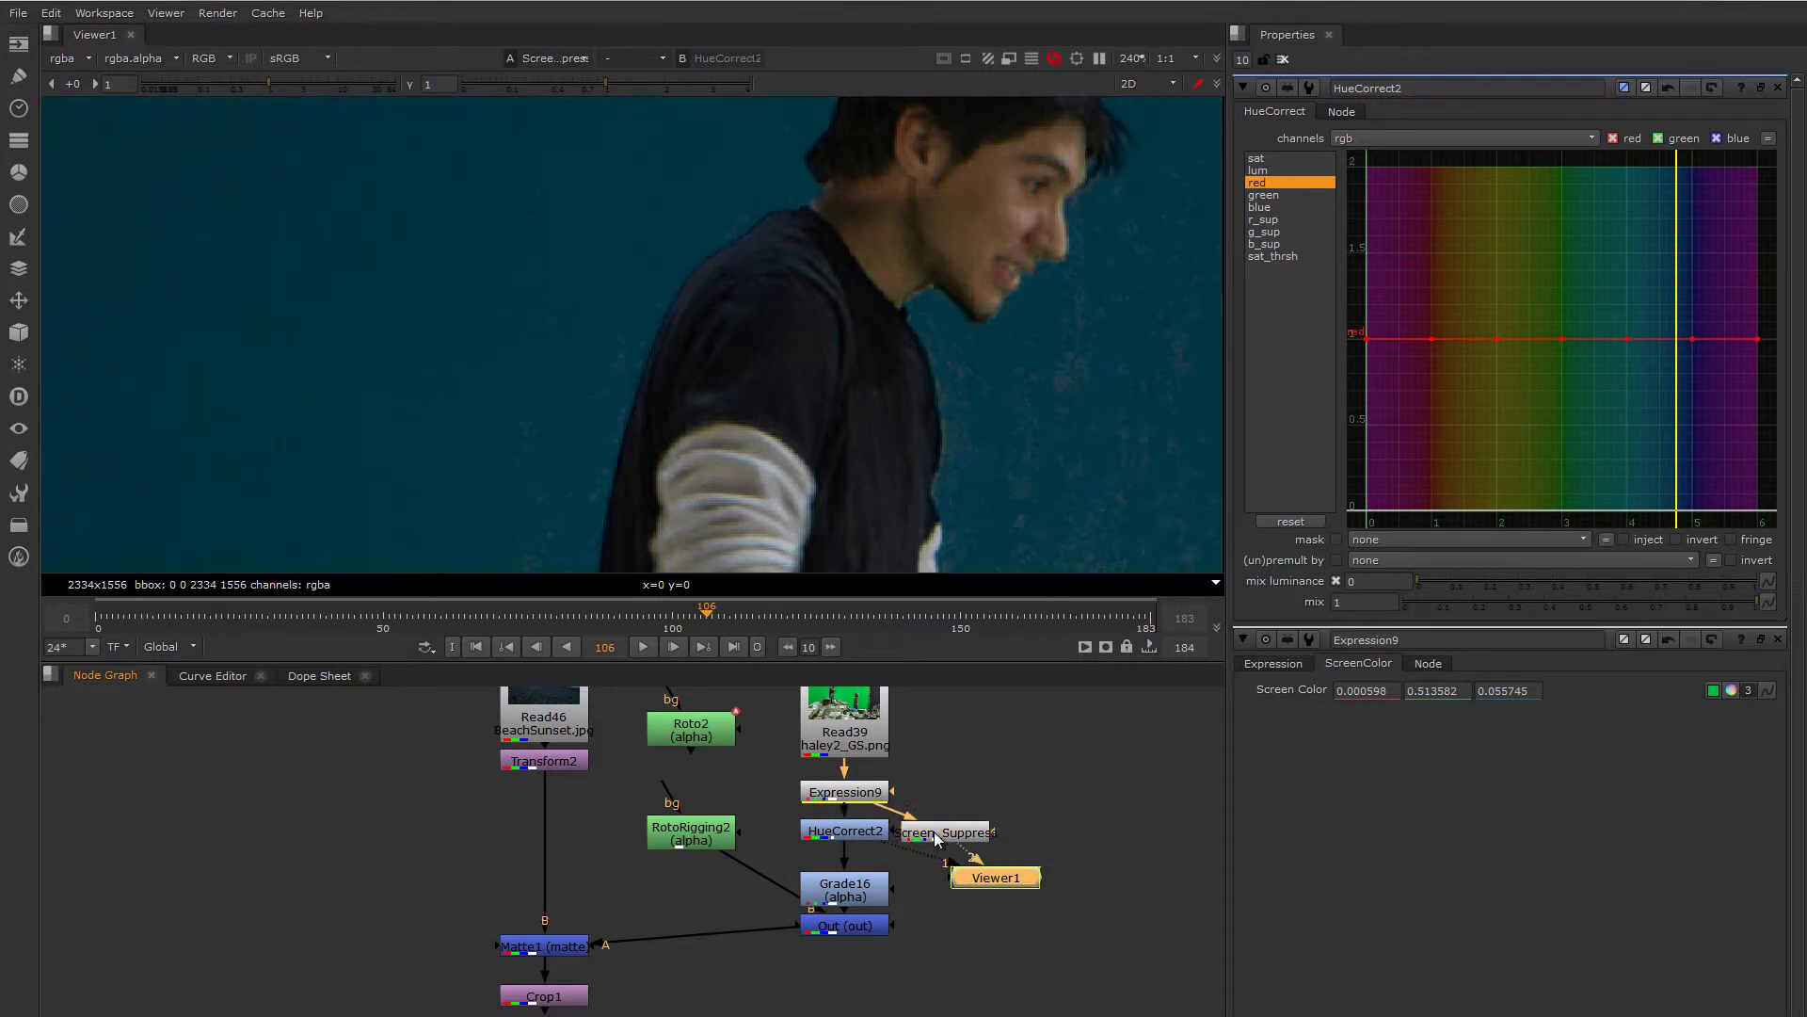
# - Compare the HueCorrect2 and Screen_Suppress results along the standing man's dark shirt and shoulder edge
pyautogui.press('1')
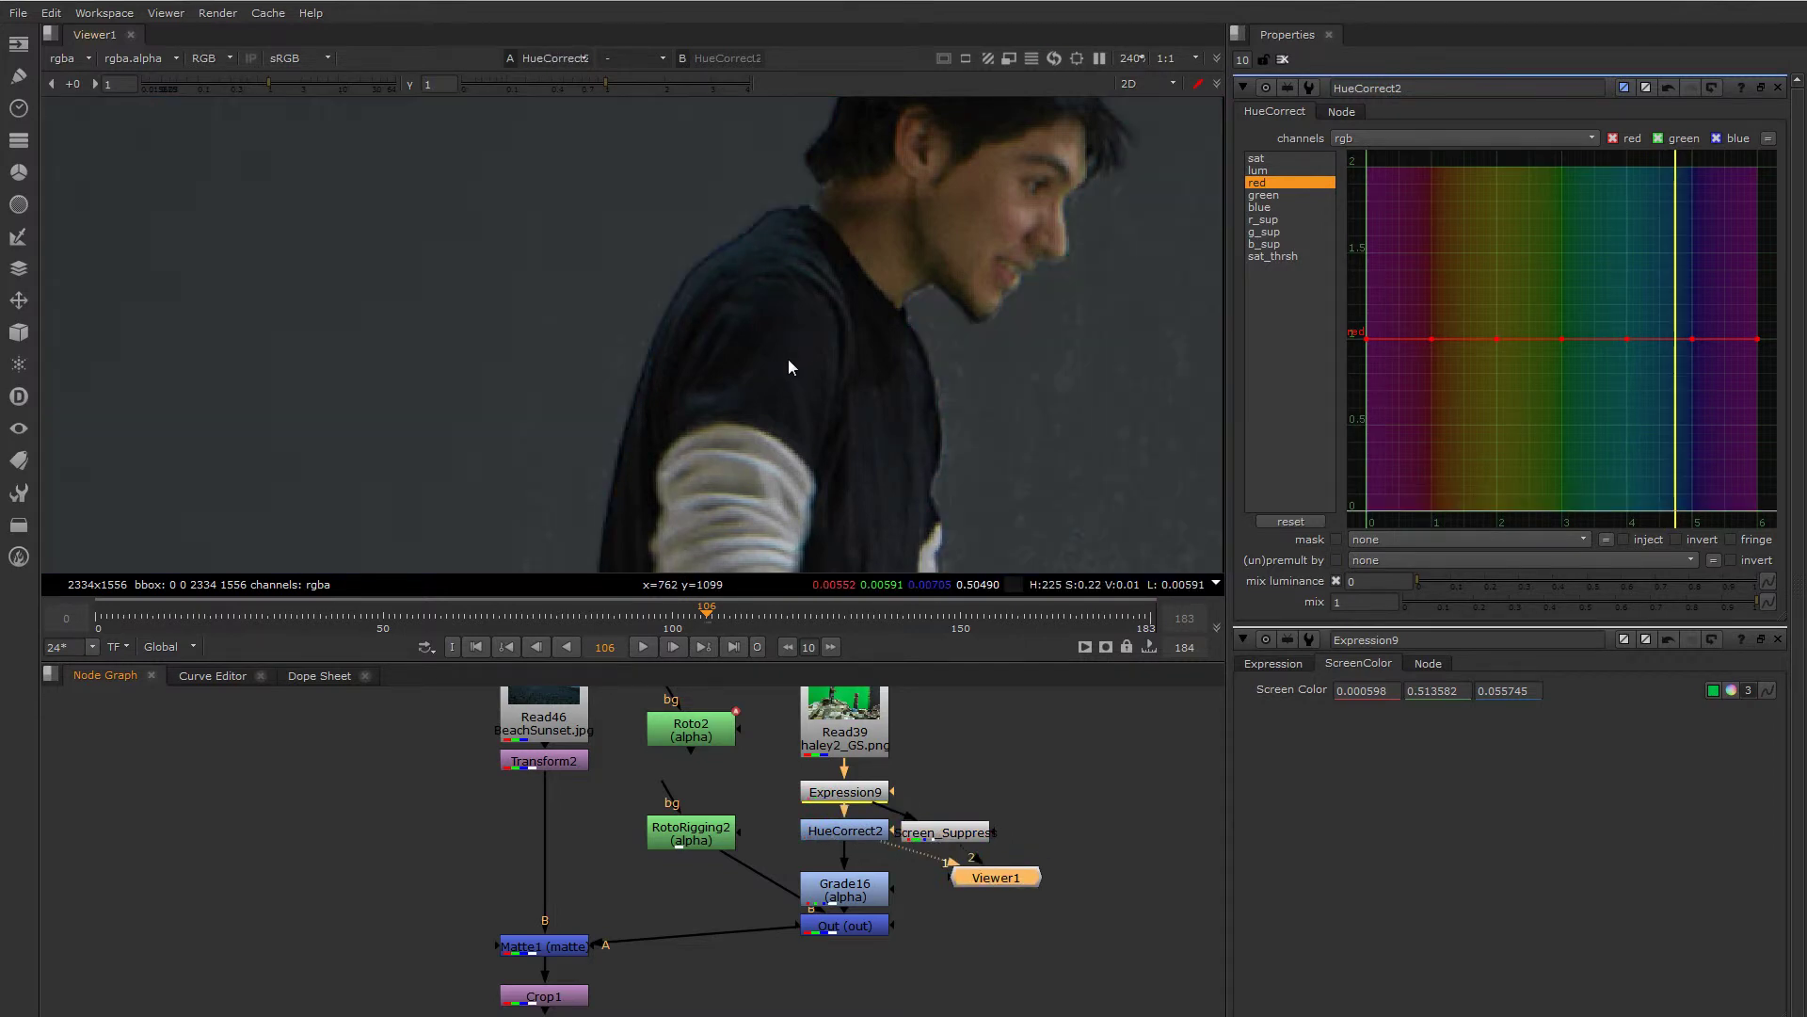
pyautogui.press('2')
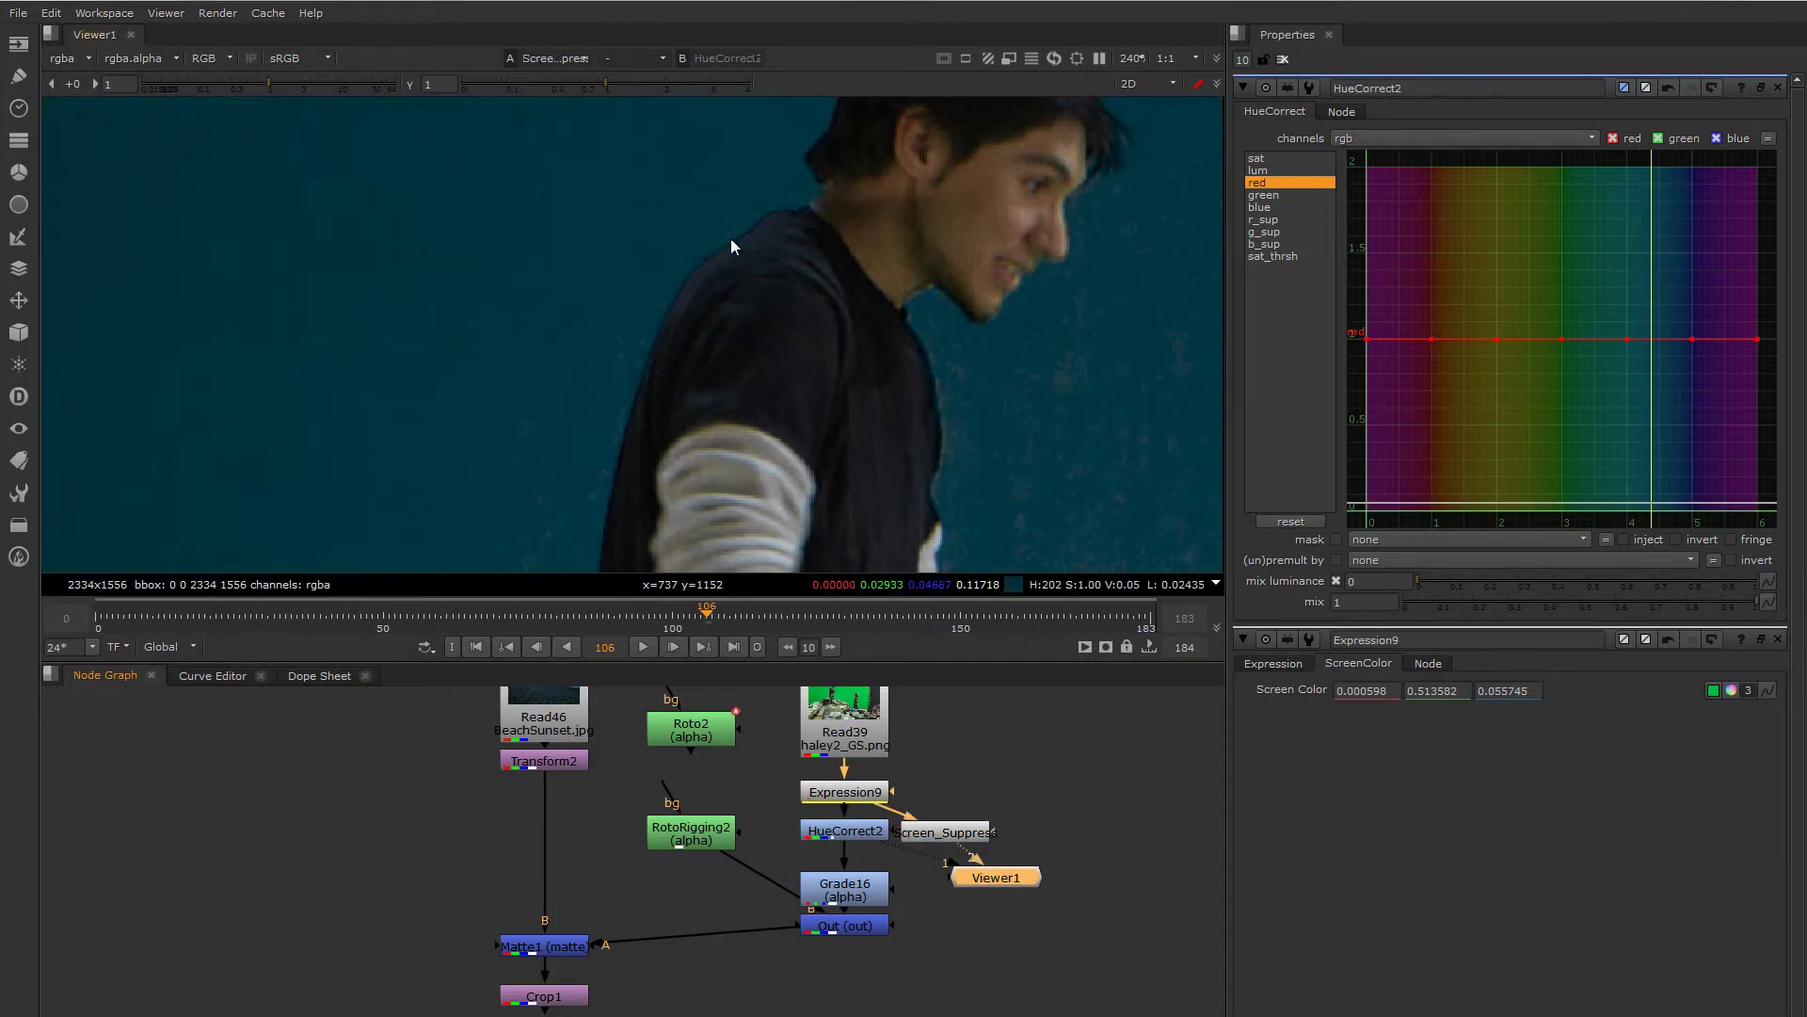
pyautogui.press('1')
pyautogui.press('2')
pyautogui.press('1')
pyautogui.press('2')
pyautogui.press('1')
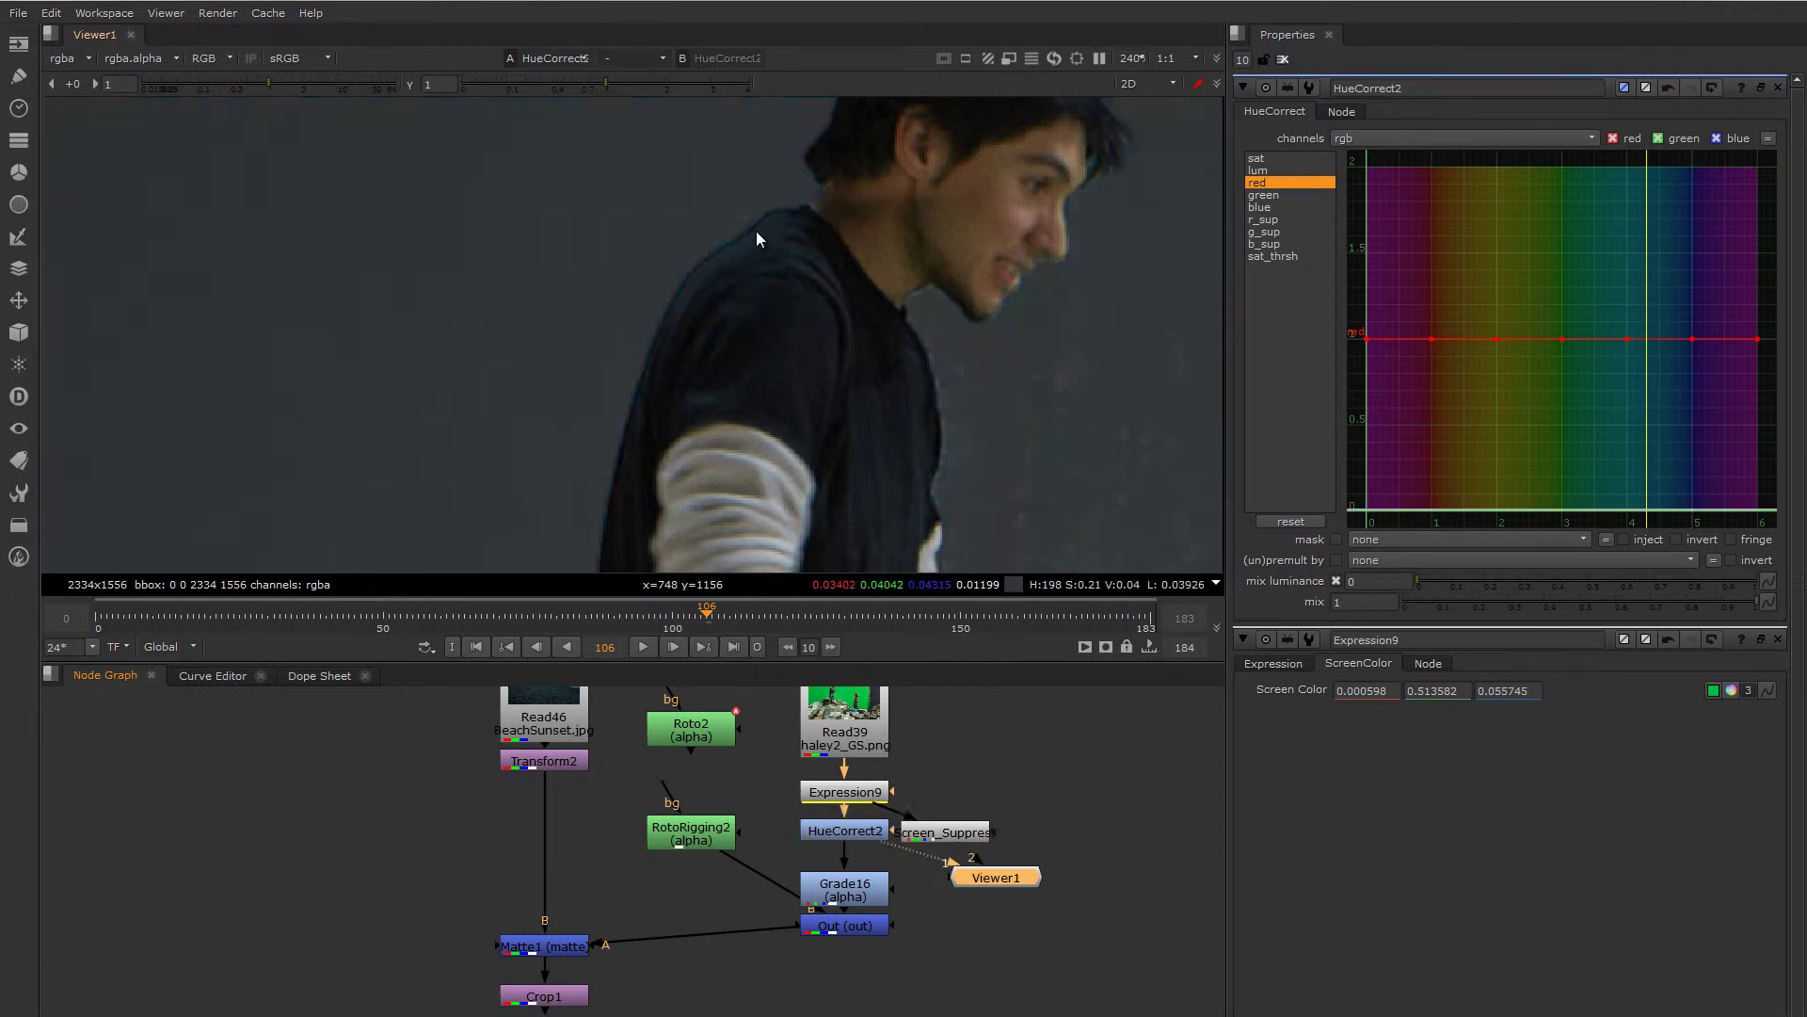
pyautogui.press('2')
pyautogui.press('1')
pyautogui.press('2')
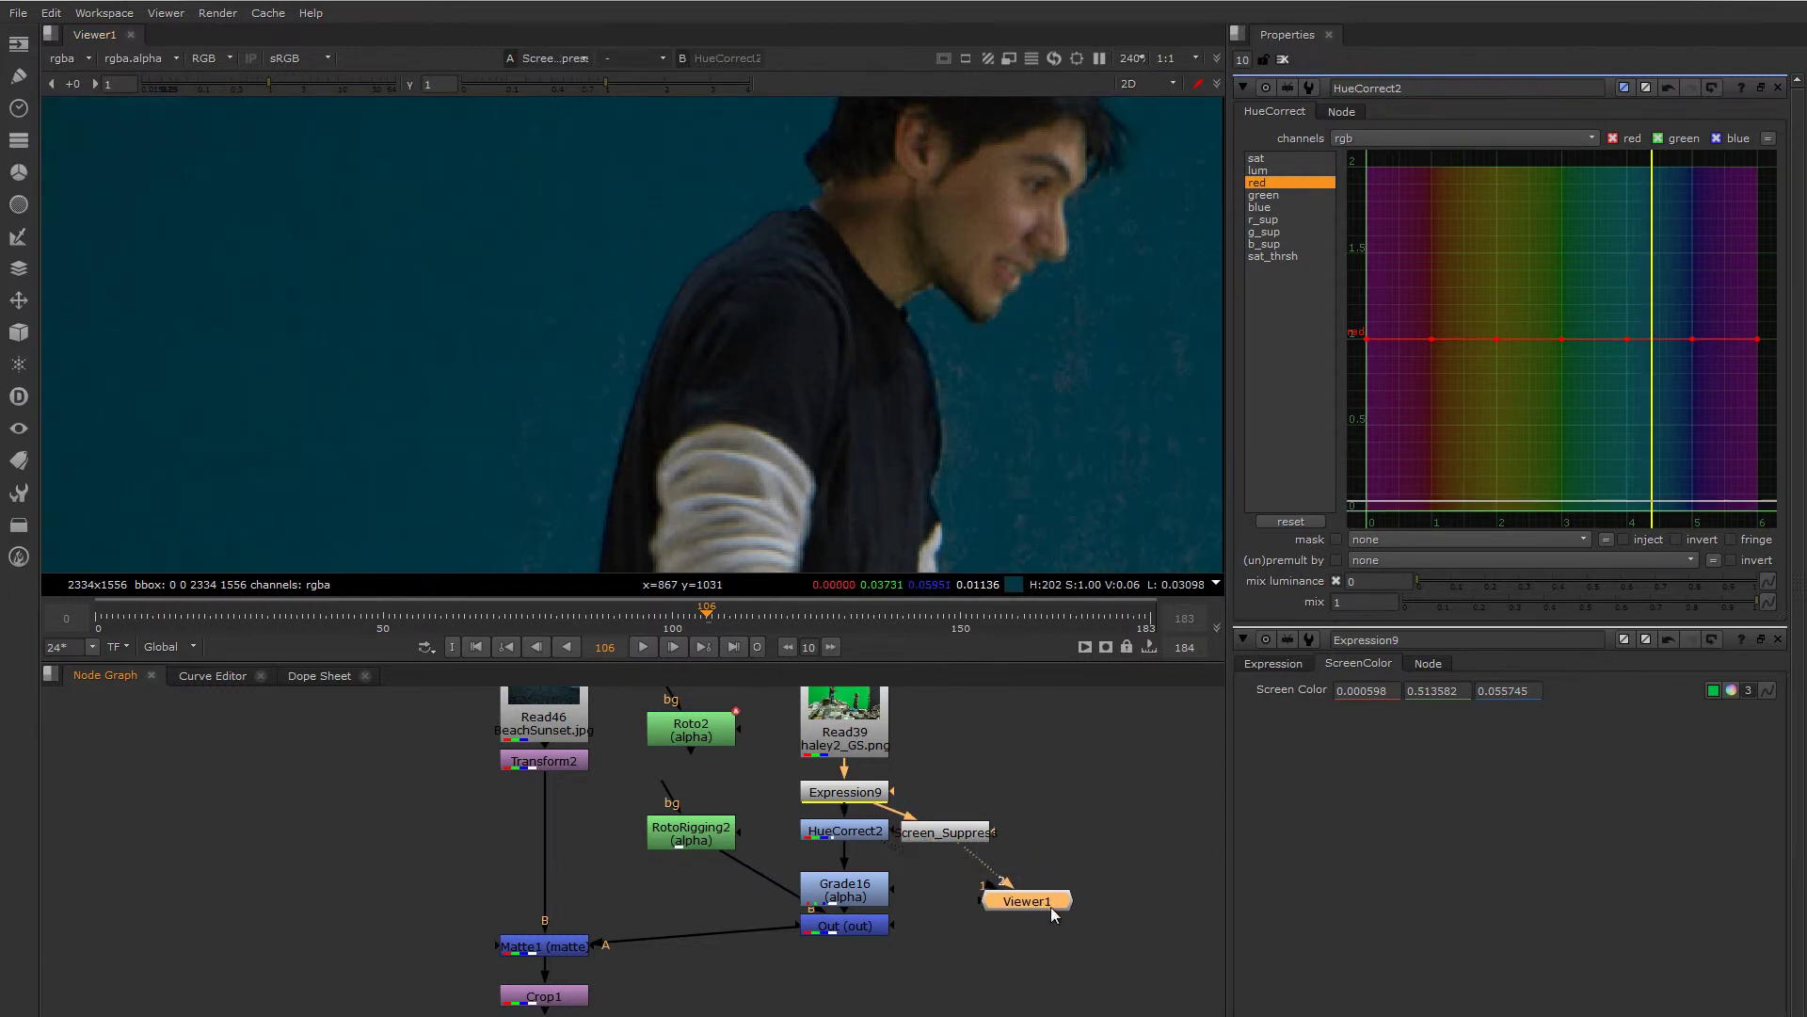
# - Space out the node graph by moving Matte1, Crop1, Grade16 and Out lower and RotoRigging2 farther from the main chain
pyautogui.moveTo(585, 946); pyautogui.dragTo(602, 906, button='middle')
pyautogui.moveTo(467, 860); pyautogui.dragTo(661, 1007)
pyautogui.moveTo(574, 915); pyautogui.dragTo(588, 967)
pyautogui.click(665, 982)
pyautogui.moveTo(483, 898); pyautogui.dragTo(645, 988)
pyautogui.moveTo(565, 939); pyautogui.dragTo(568, 962)
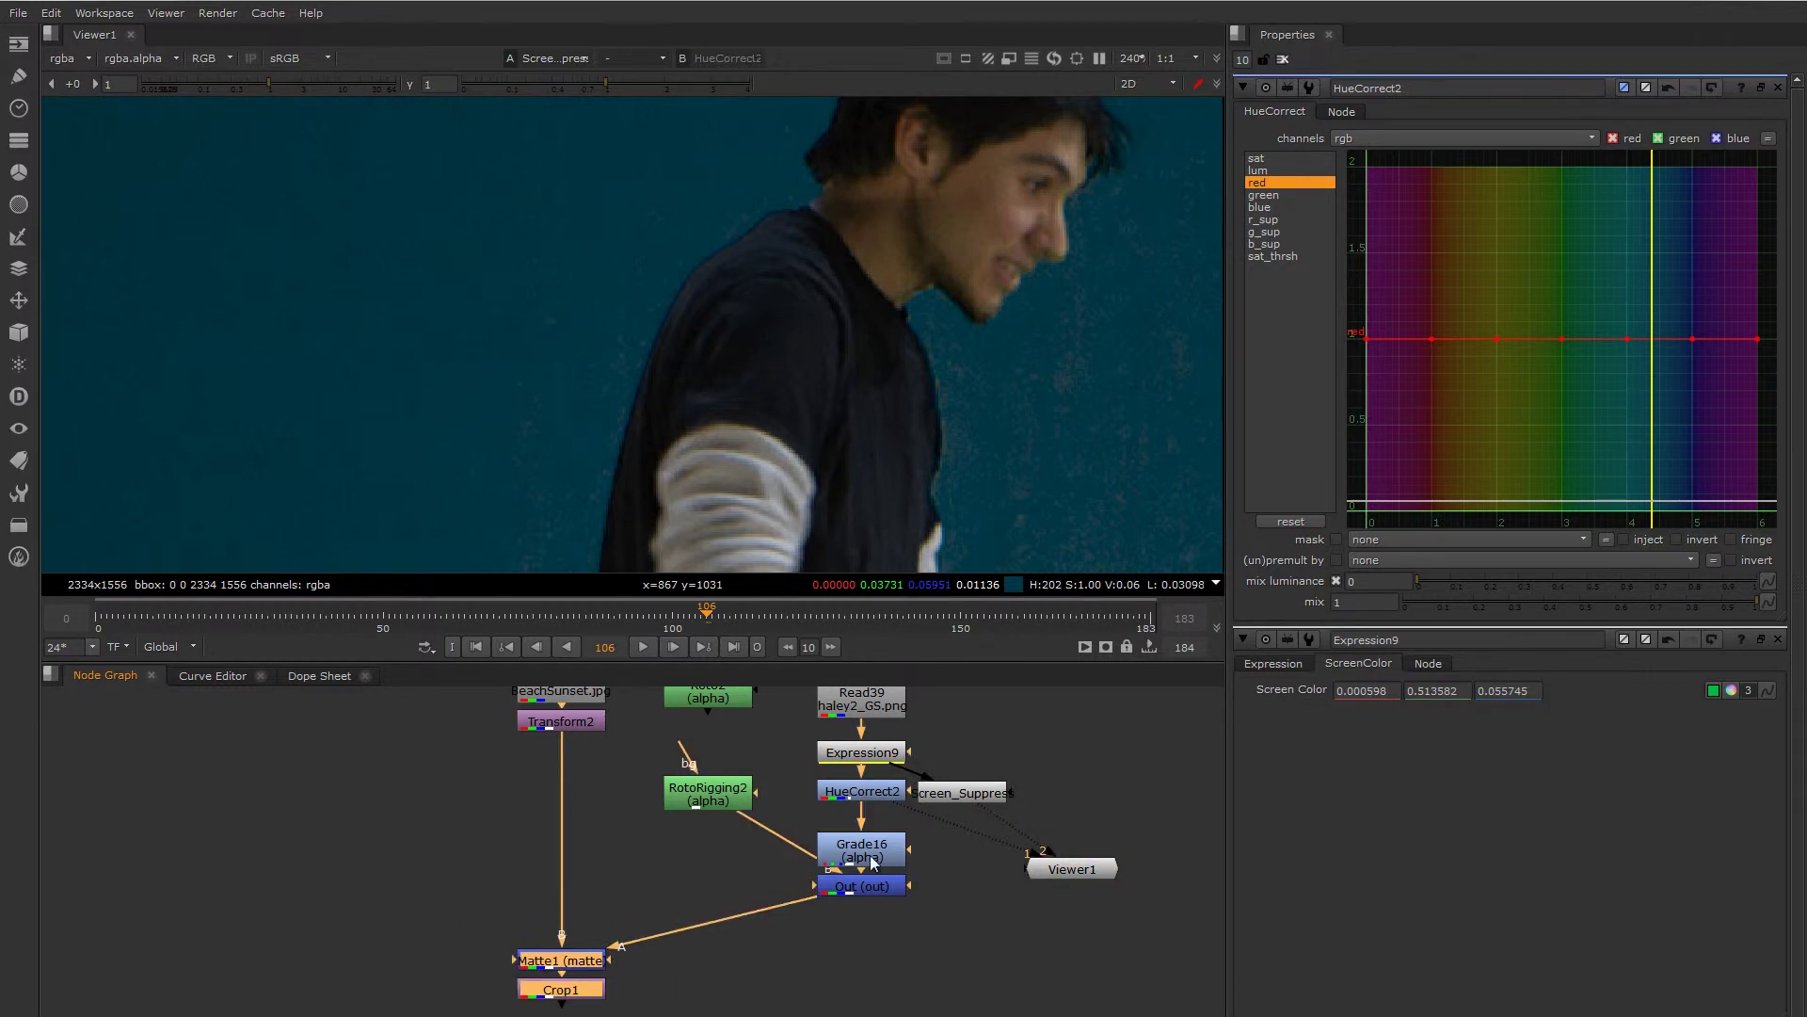
pyautogui.moveTo(710, 796); pyautogui.dragTo(668, 785)
pyautogui.moveTo(916, 829); pyautogui.dragTo(874, 896)
# - Compare the HueCorrect2 and Screen_Suppress results on the standing man's face and shirt
pyautogui.click(871, 792)
pyautogui.press('1')
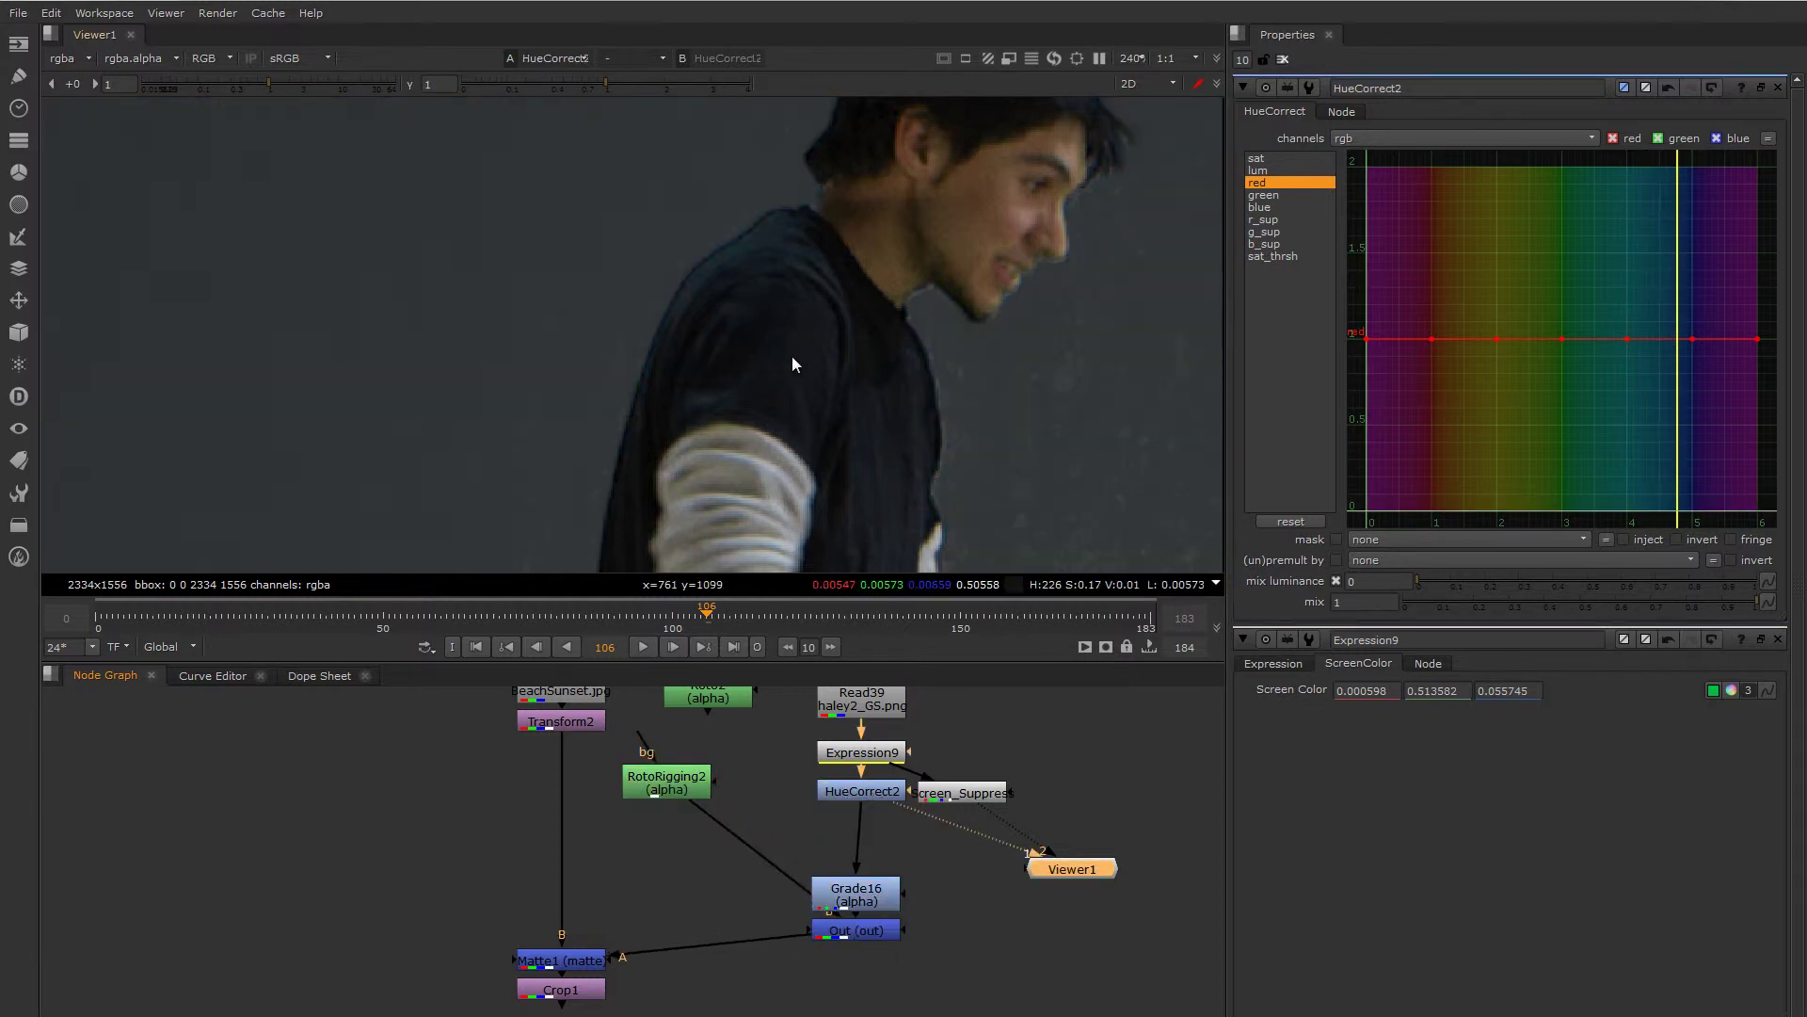
pyautogui.press('2')
pyautogui.press('1')
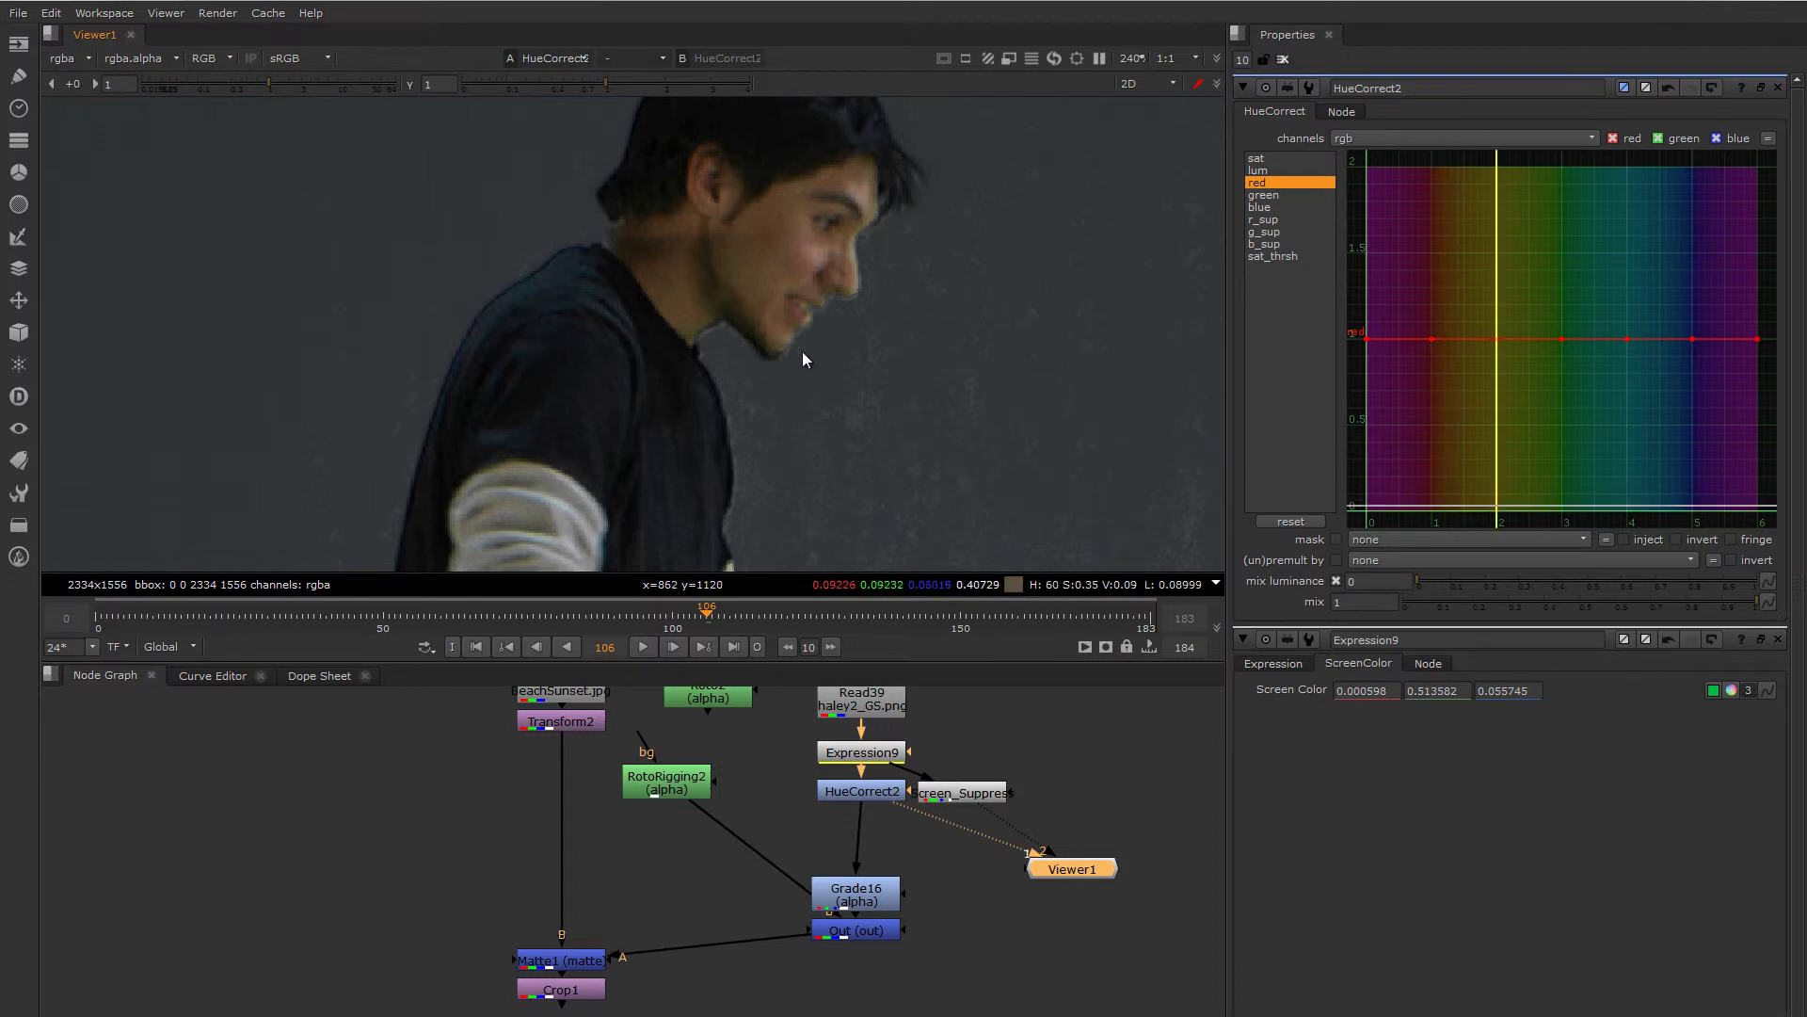
pyautogui.press('2')
pyautogui.press('1')
pyautogui.press('2')
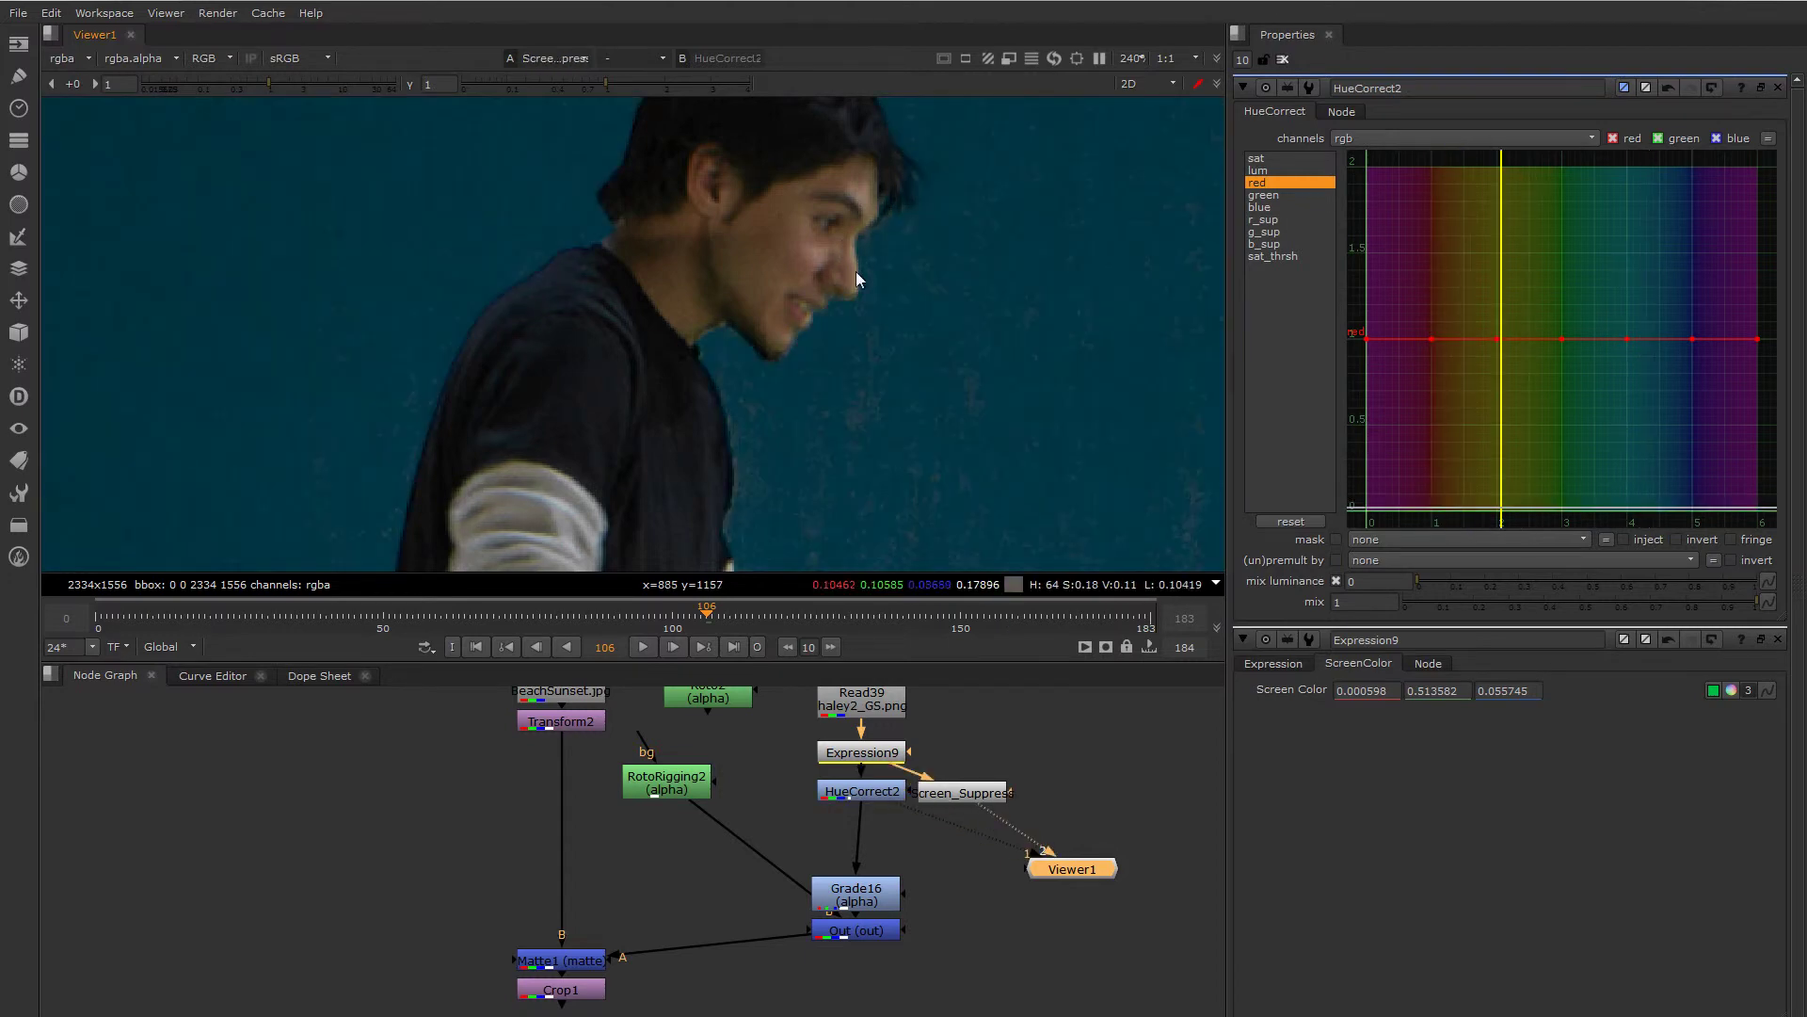
# - Alternate between the HueCorrect2 and Screen_Suppress results to compare the skin tones around the man's nose and chin
pyautogui.press('1')
pyautogui.press('2')
pyautogui.press('1')
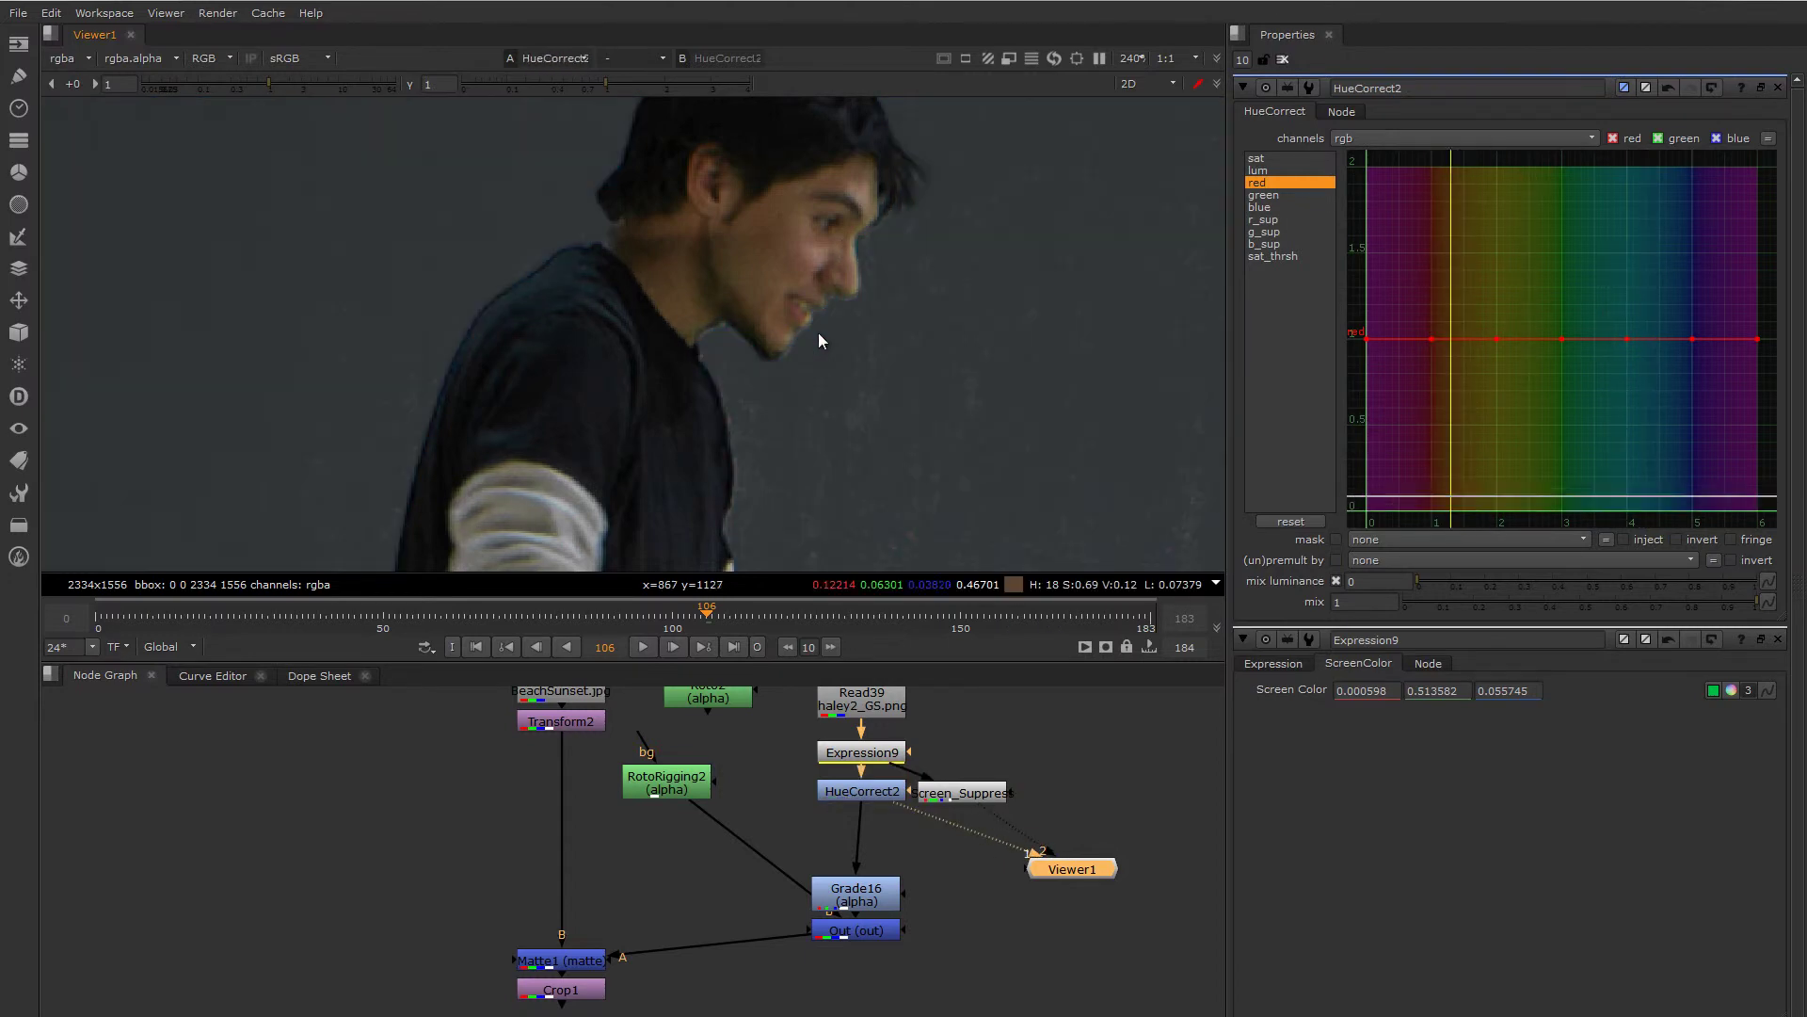
pyautogui.press('2')
pyautogui.press('1')
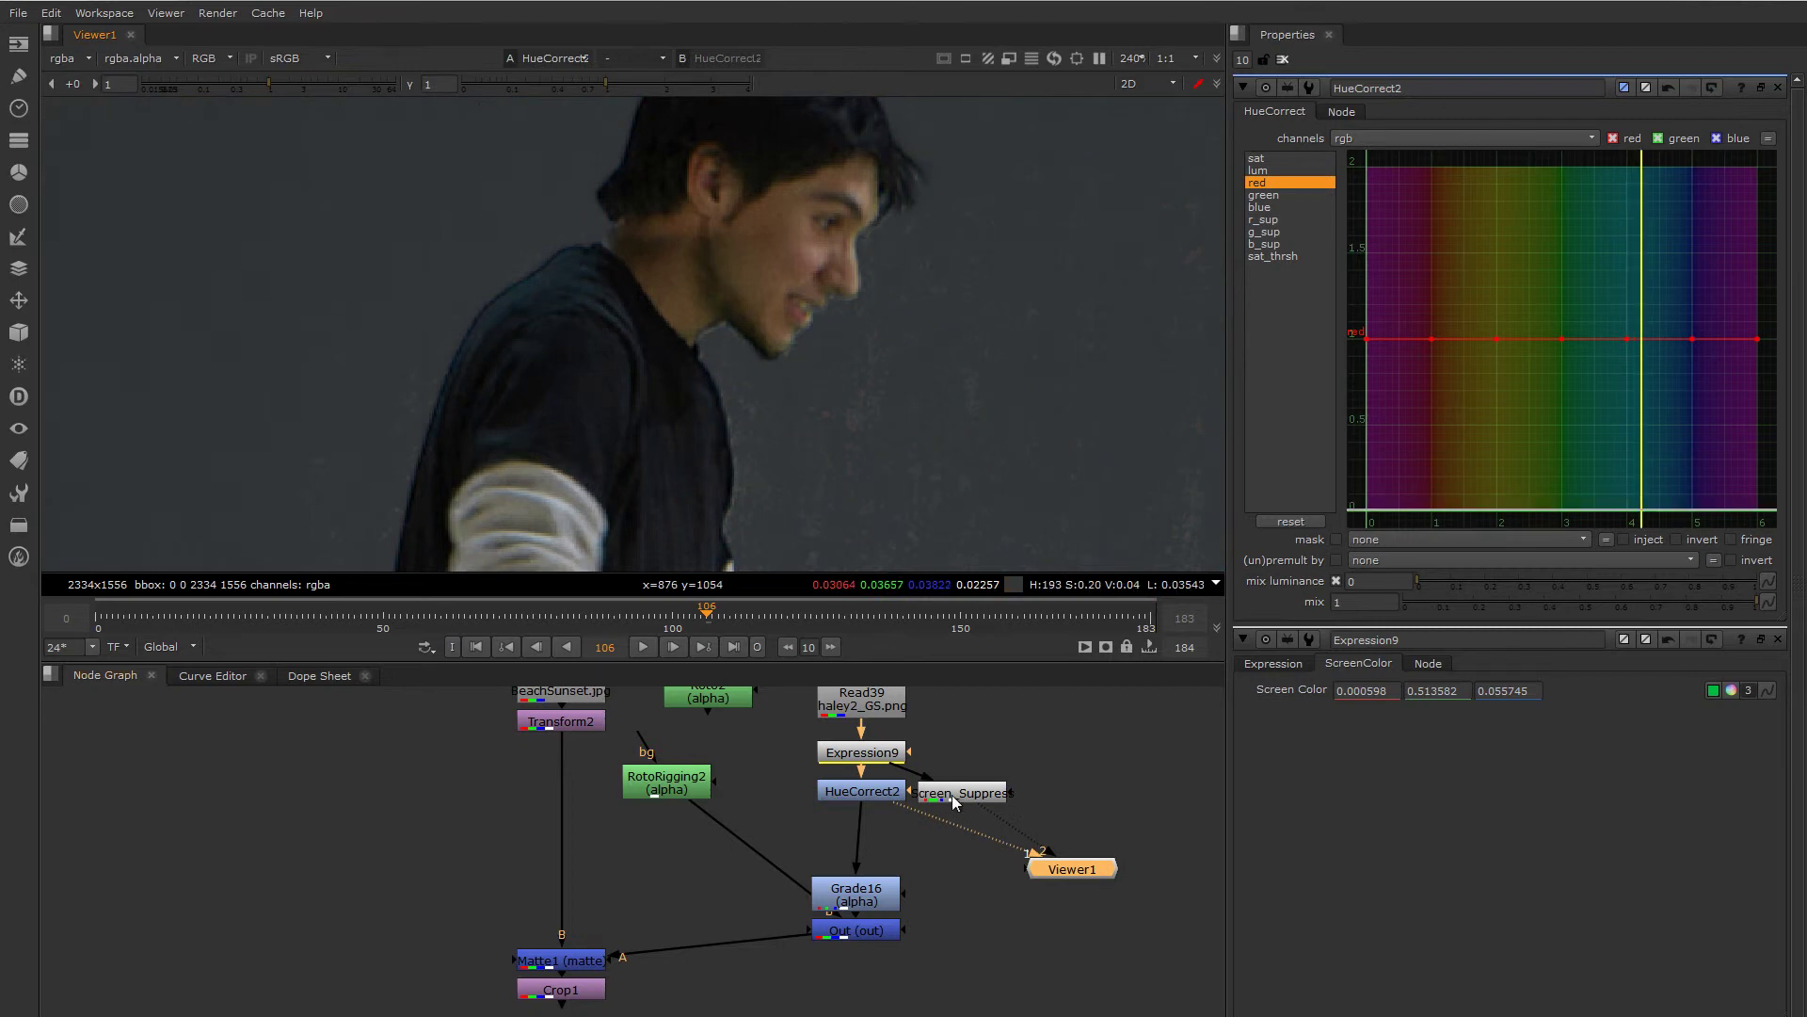
pyautogui.press('2')
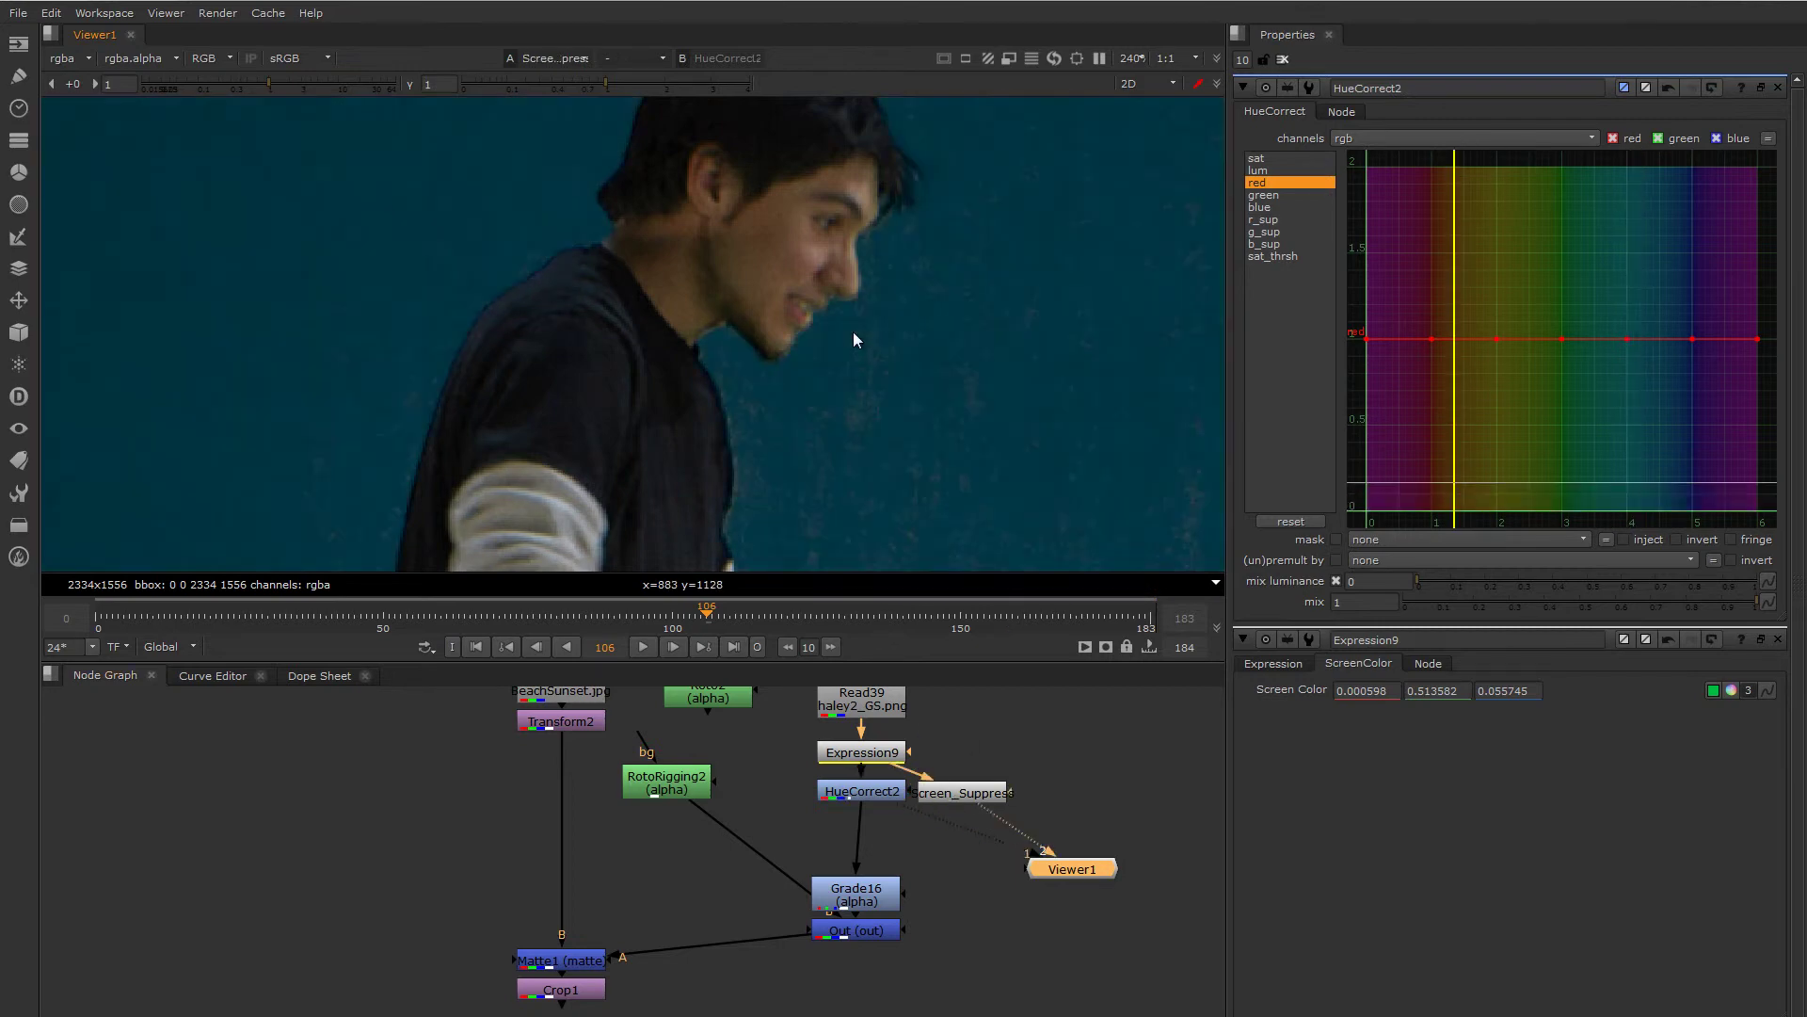
# - Open Screen_Suppress's properties and blend HueCorrect2 with Screen_Suppress through a Dissolve node placed between HueCorrect2 and Grade16
pyautogui.doubleClick(953, 793)
pyautogui.moveTo(1056, 857); pyautogui.dragTo(1071, 872)
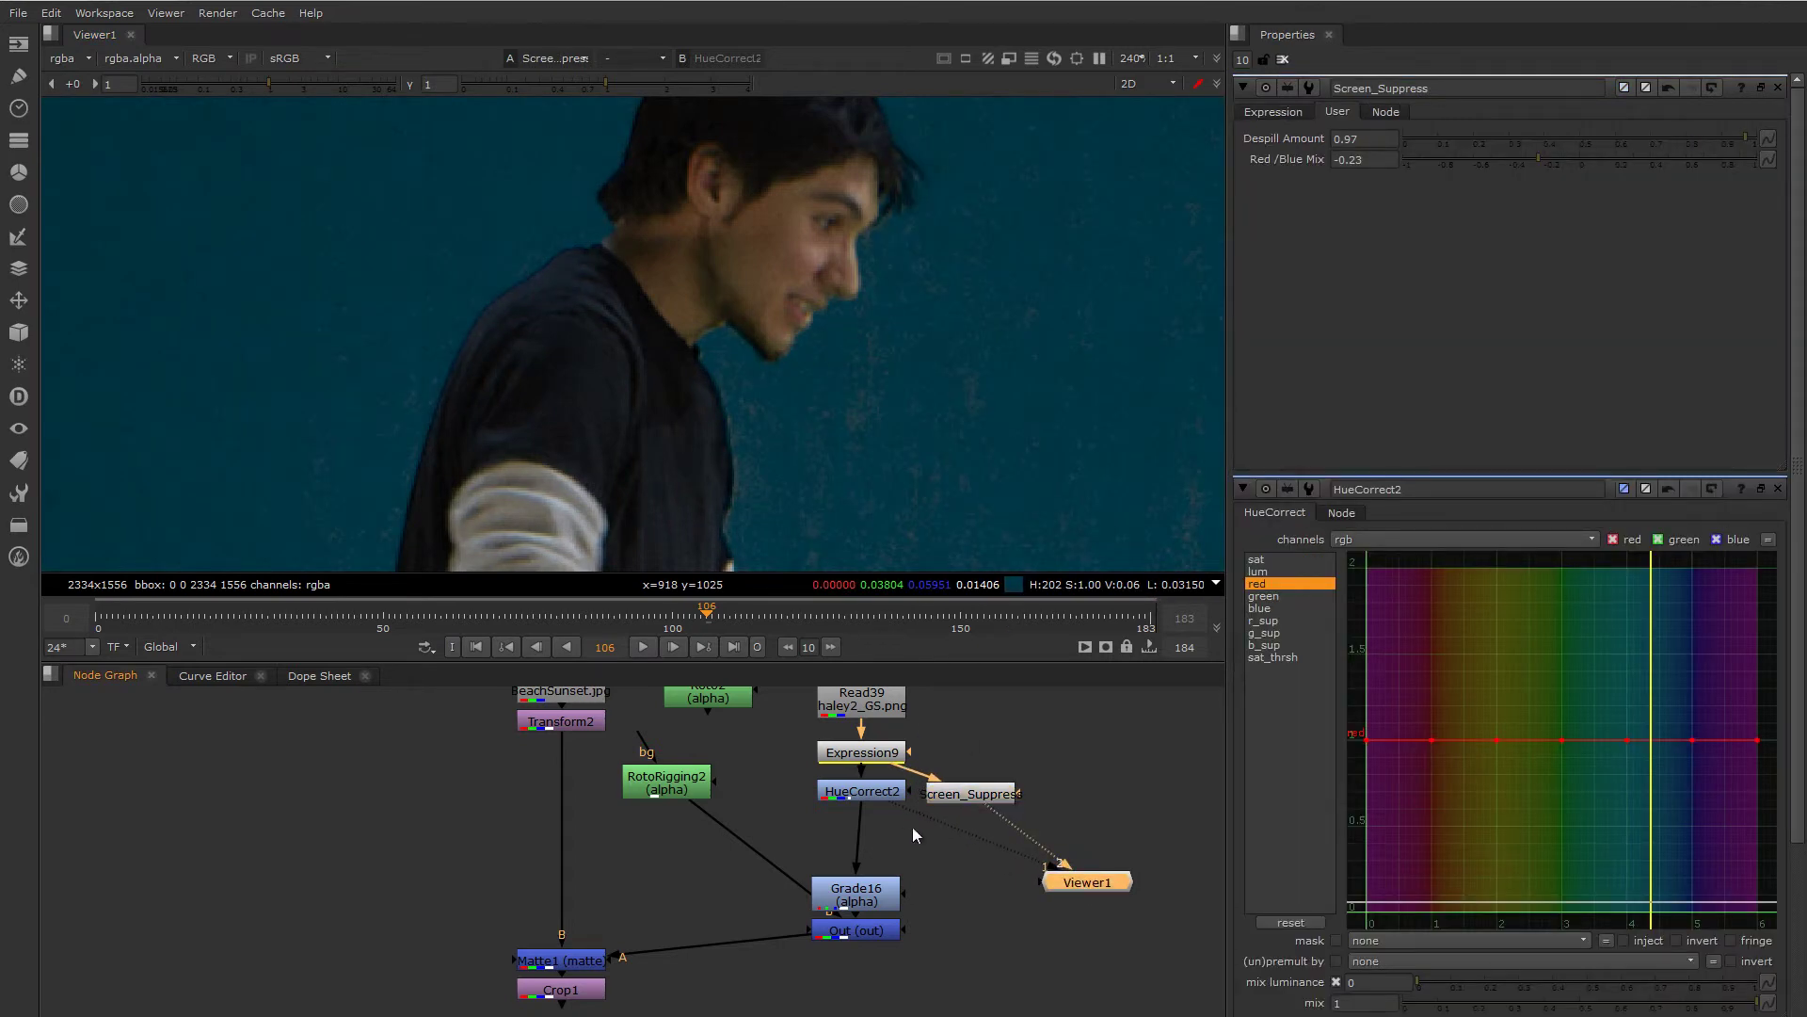
pyautogui.click(871, 795)
pyautogui.keyDown('shift'); pyautogui.click(986, 793); pyautogui.keyUp('shift')
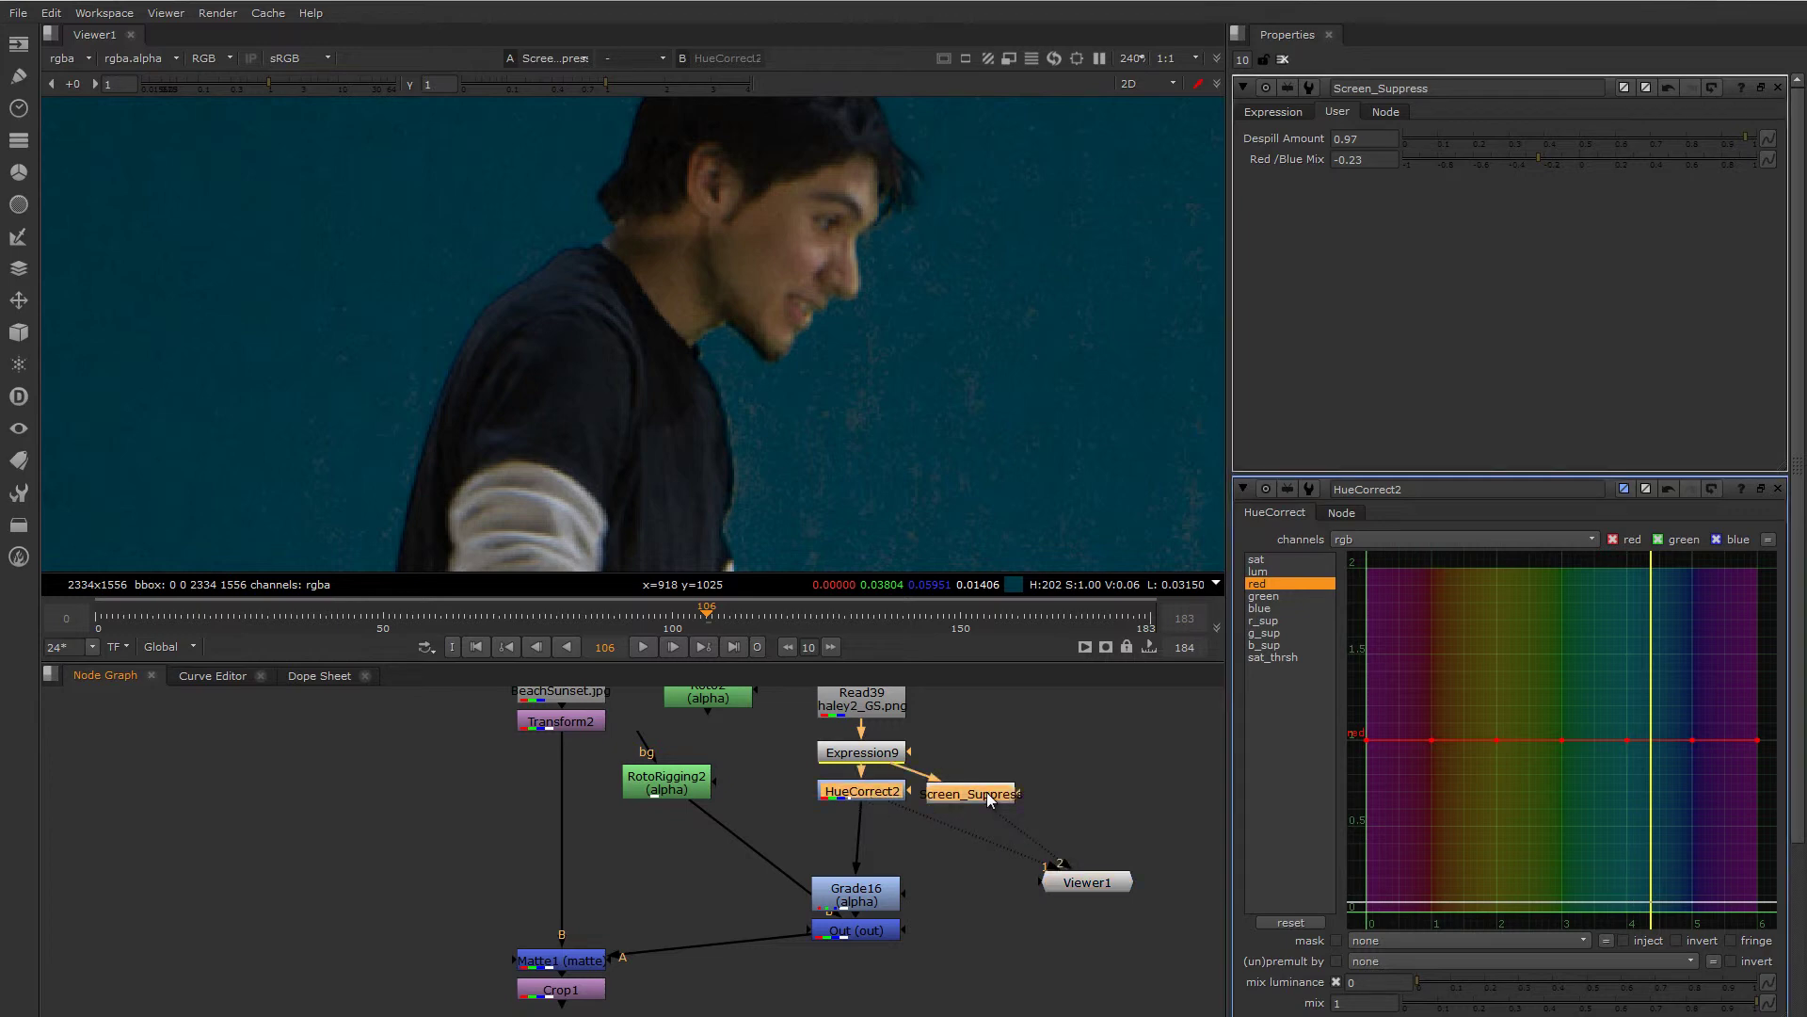
pyautogui.press('Tab')
pyautogui.write('di')
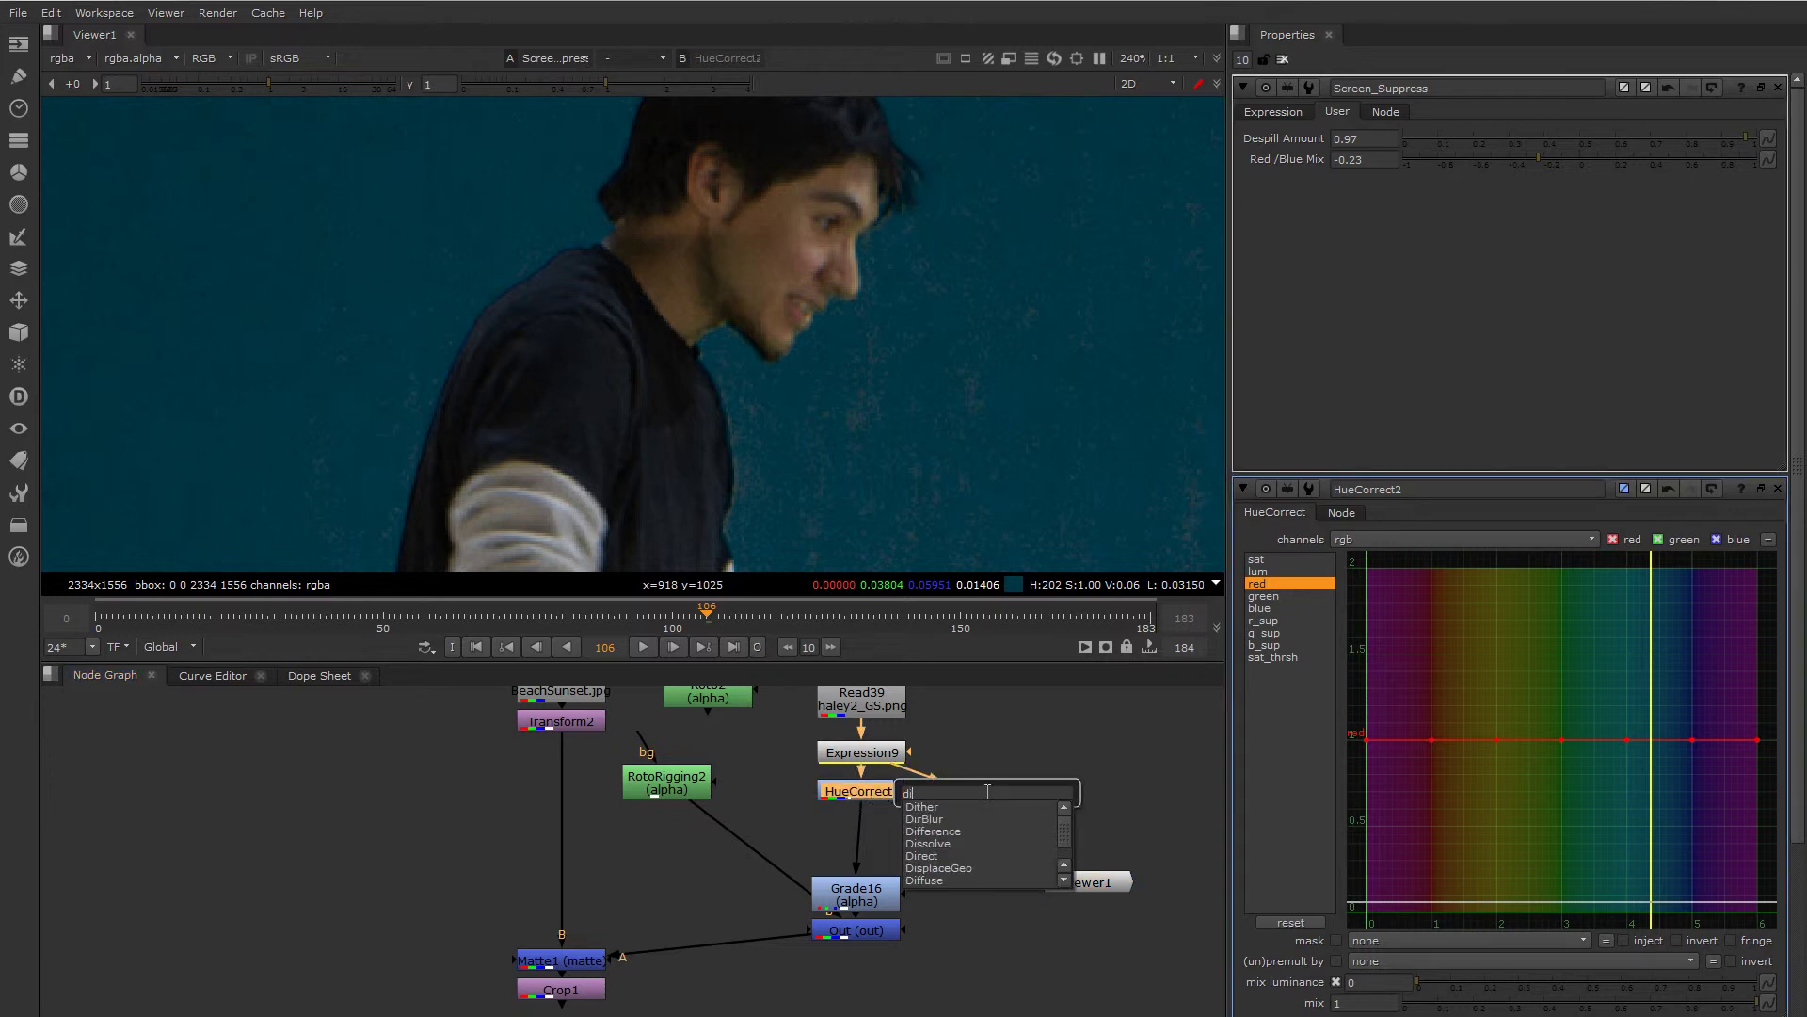
pyautogui.press('Down')
pyautogui.press('Down')
pyautogui.press('Down')
pyautogui.press('Down')
pyautogui.press('Return')
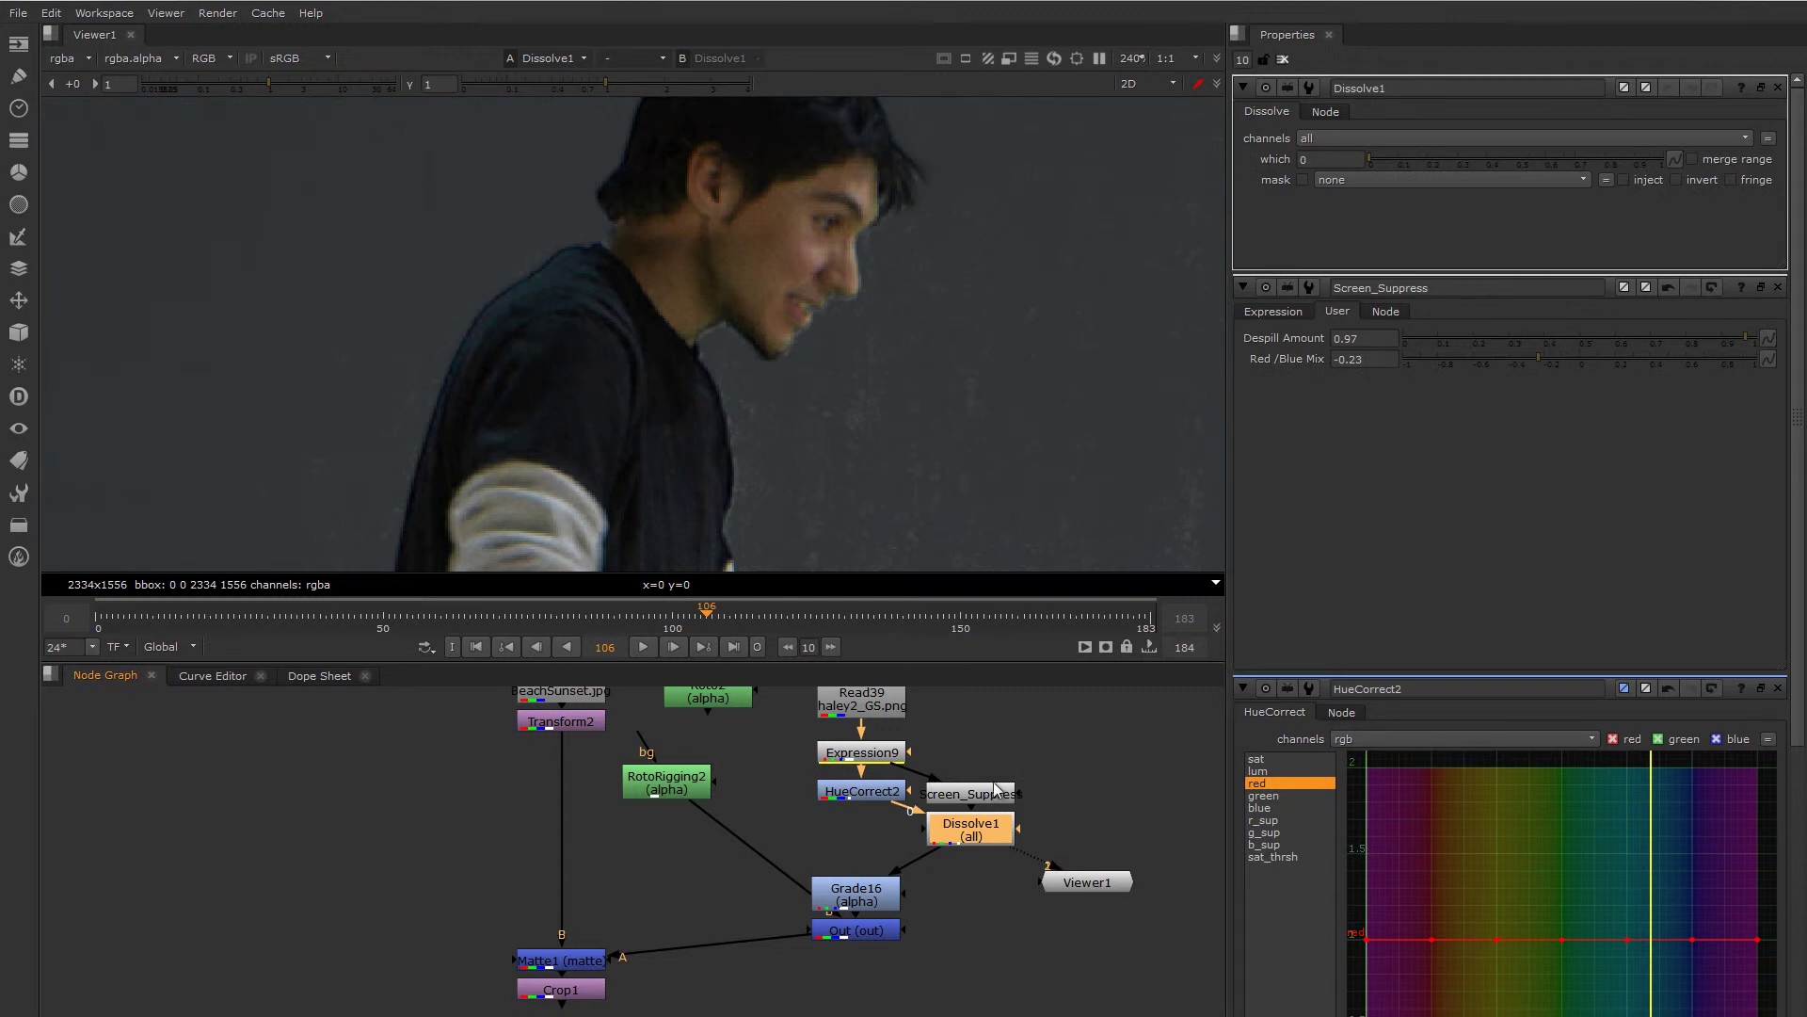
pyautogui.moveTo(962, 844); pyautogui.dragTo(674, 891)
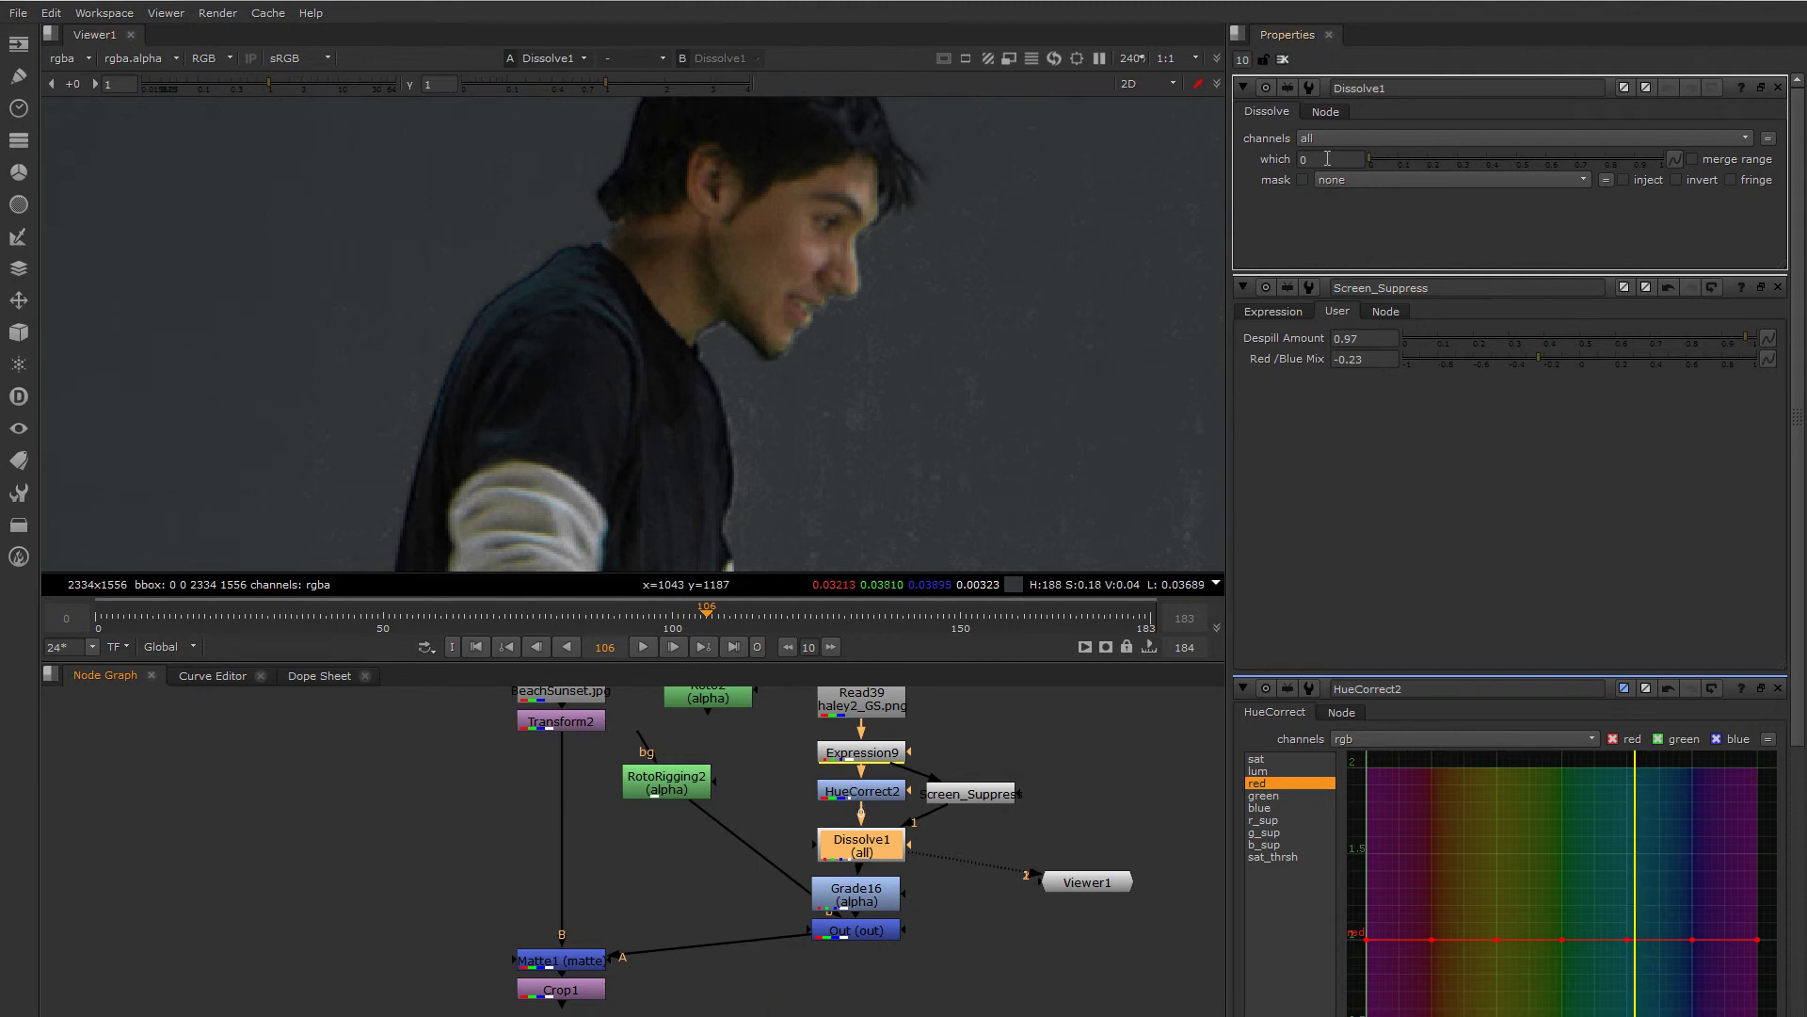
# - Set the Dissolve's which value to 0.94 and view the final composite from Crop1 through viewer input 1
pyautogui.moveTo(1369, 158); pyautogui.dragTo(1801, 141)
pyautogui.moveTo(1525, 158); pyautogui.dragTo(1648, 150)
pyautogui.moveTo(629, 862); pyautogui.dragTo(674, 776, button='middle')
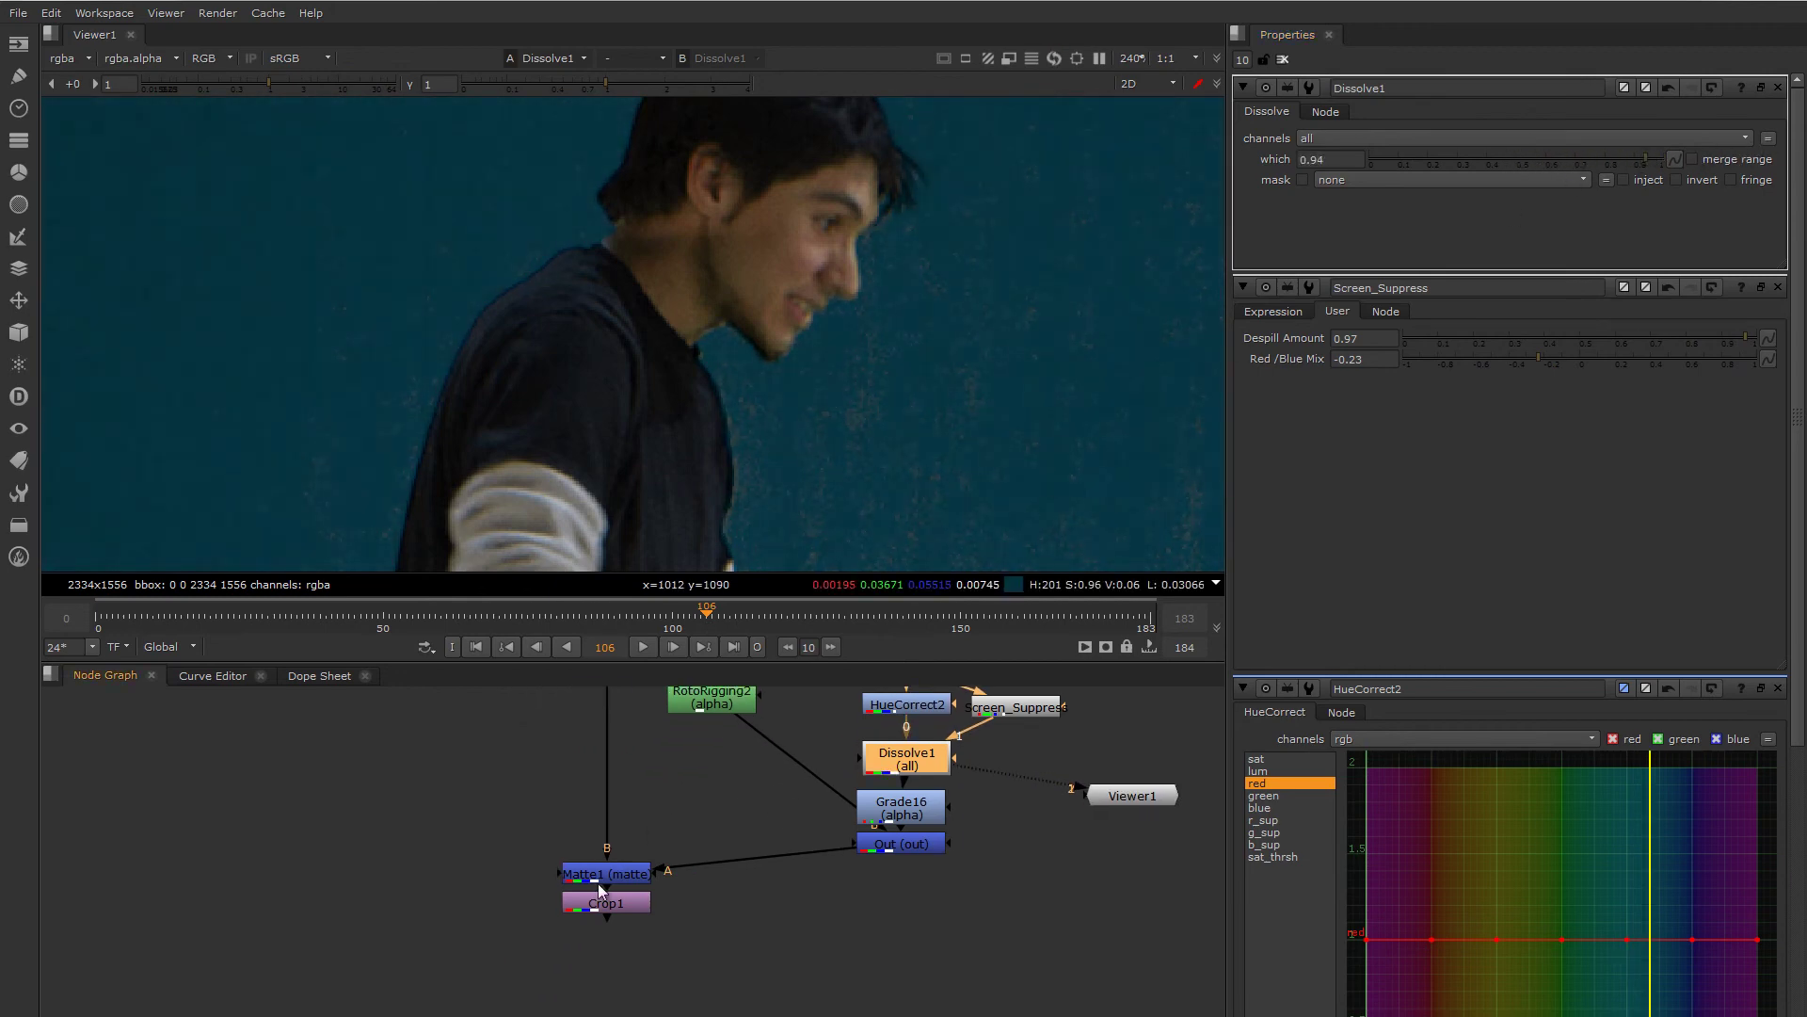
pyautogui.click(613, 900)
pyautogui.press('1')
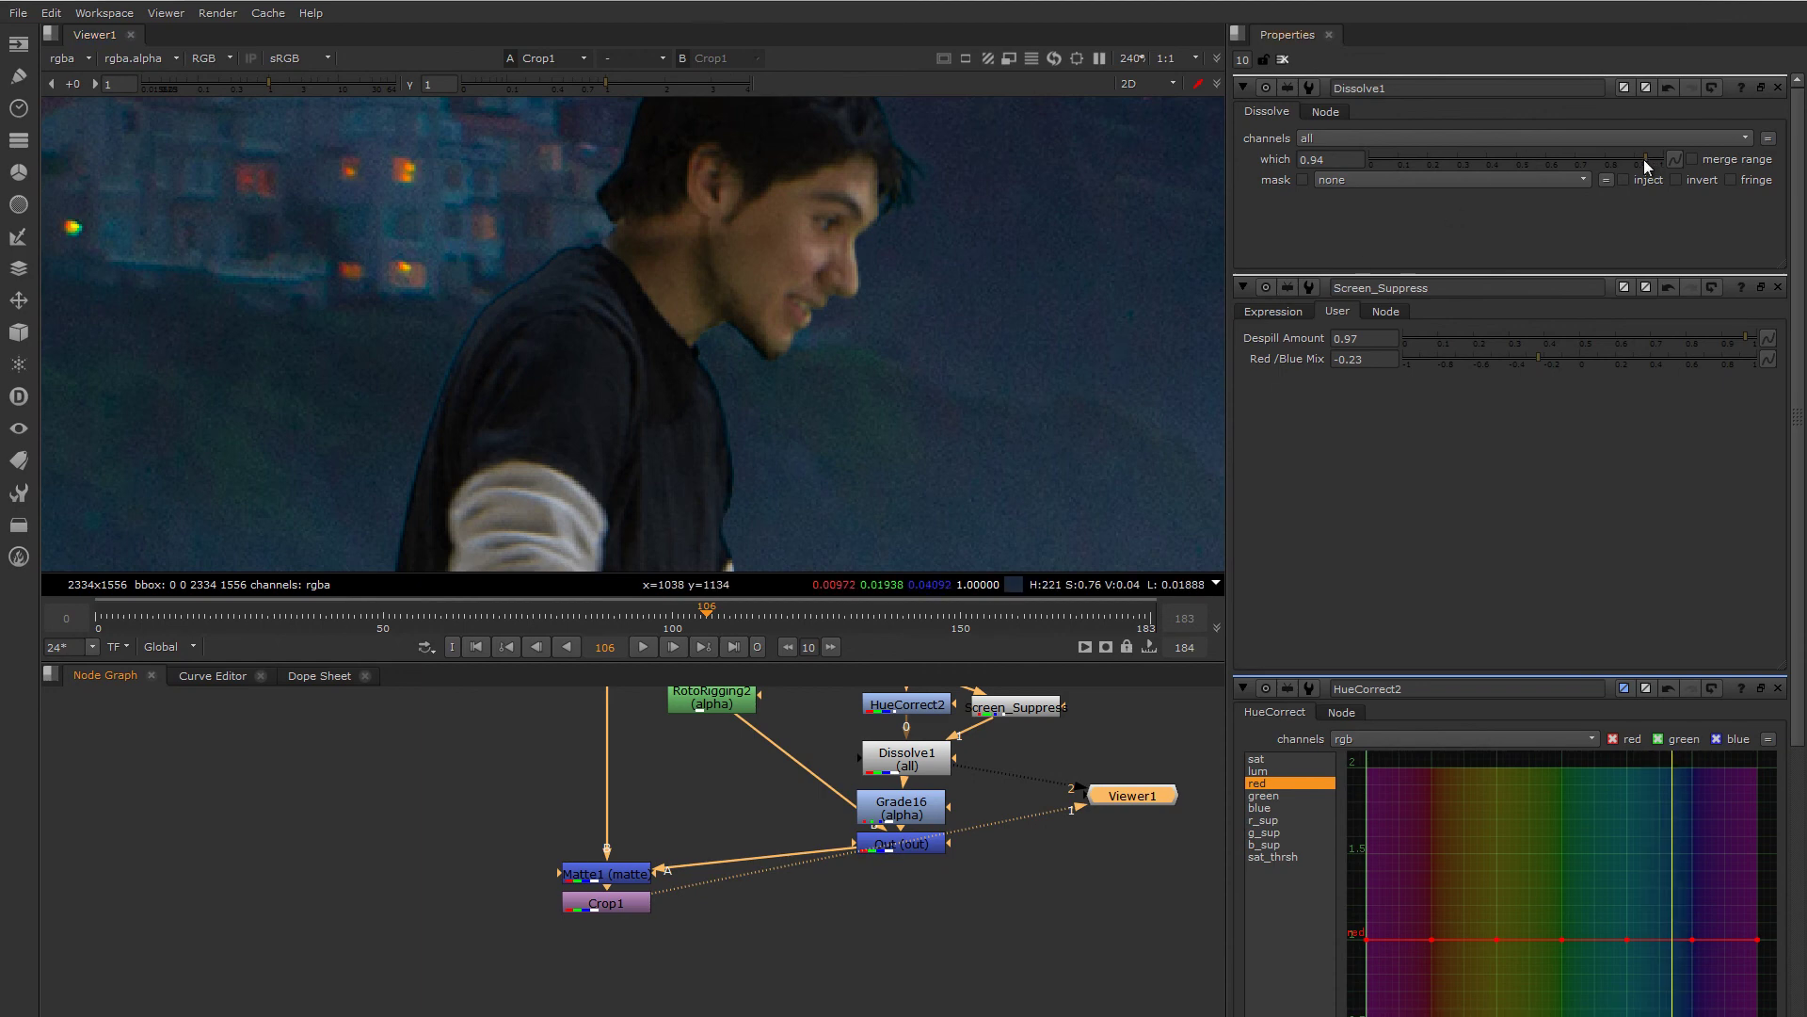